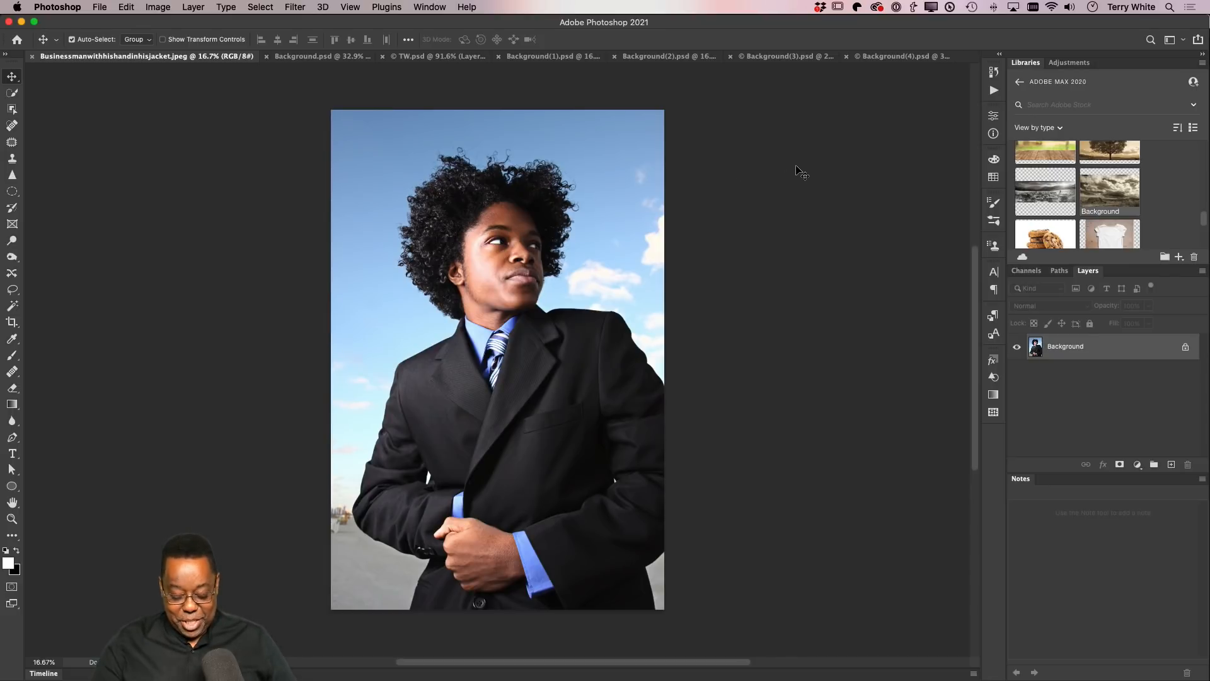
# - Open the Discover window, place it beside the portrait, and look through its browse categories and resource links
pyautogui.press('super+equal')
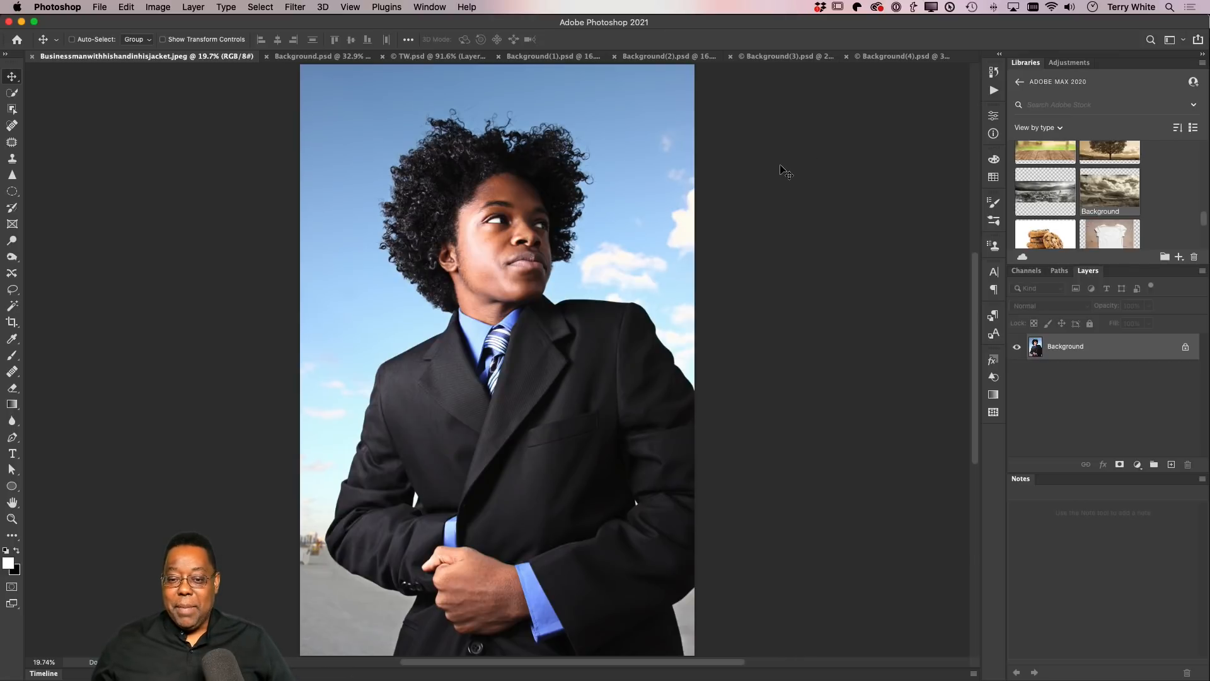
pyautogui.click(1150, 39)
pyautogui.moveTo(1142, 139); pyautogui.dragTo(893, 124)
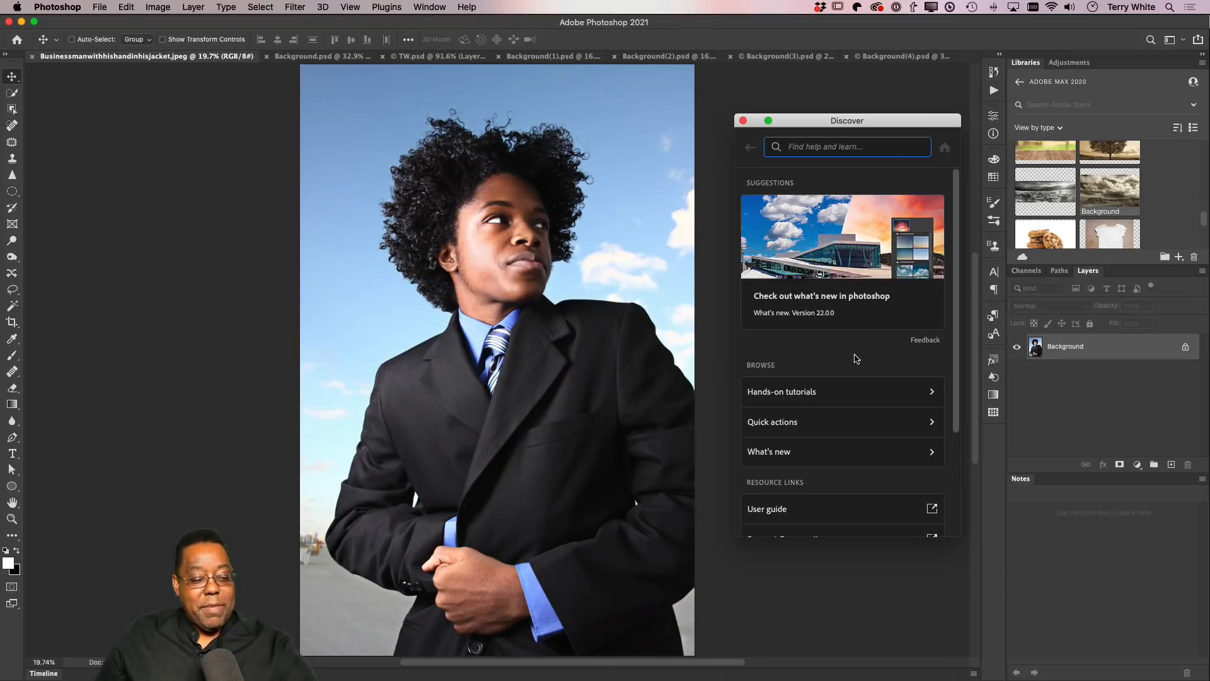
pyautogui.click(801, 155)
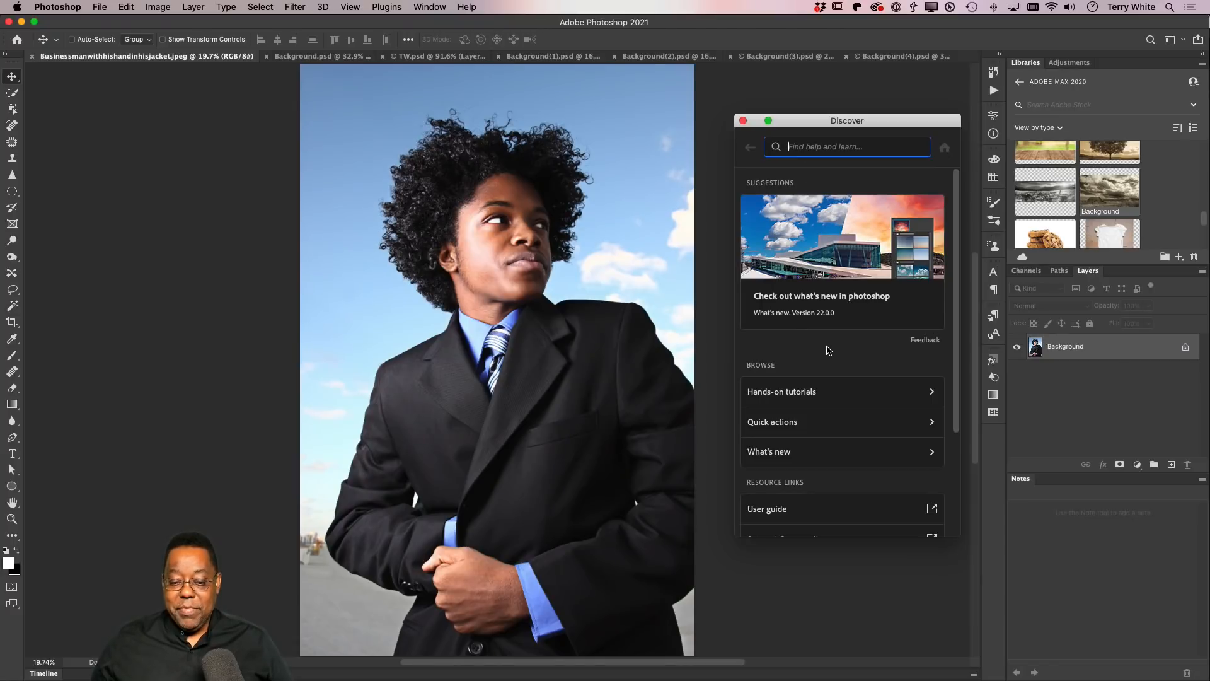
pyautogui.scroll(-4, 827, 347)
pyautogui.scroll(-1, 828, 350)
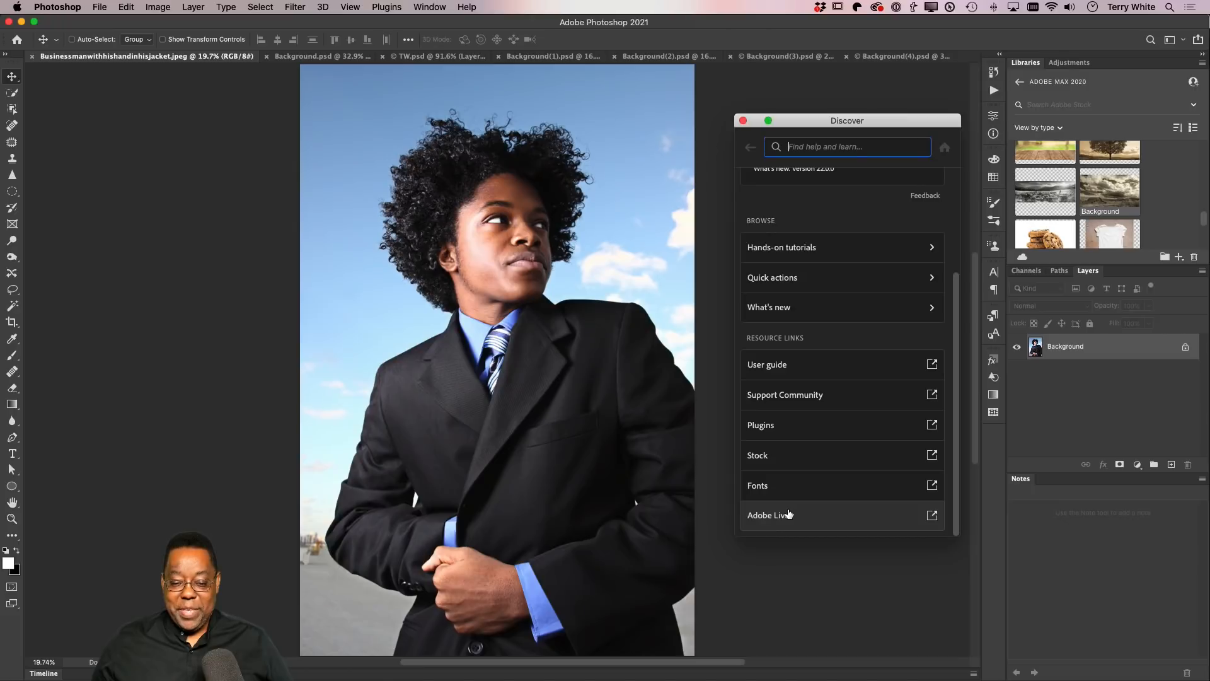
pyautogui.scroll(4, 797, 483)
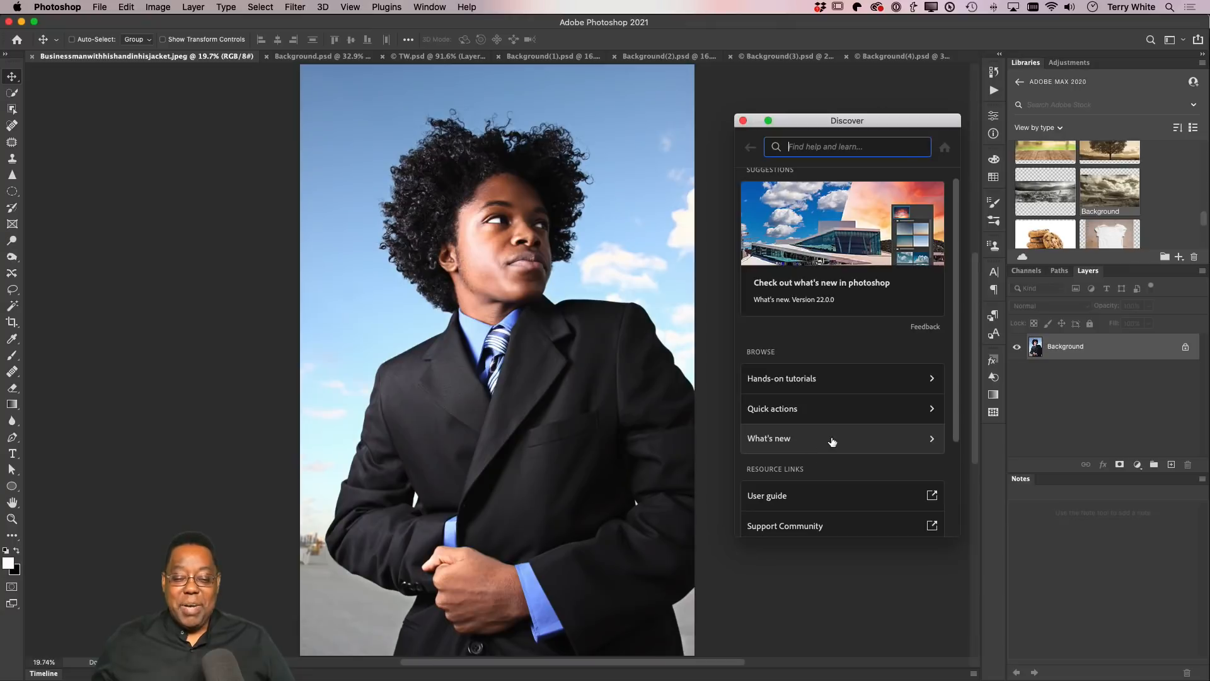
# - Apply the Remove background quick action to the businessman portrait
pyautogui.click(826, 413)
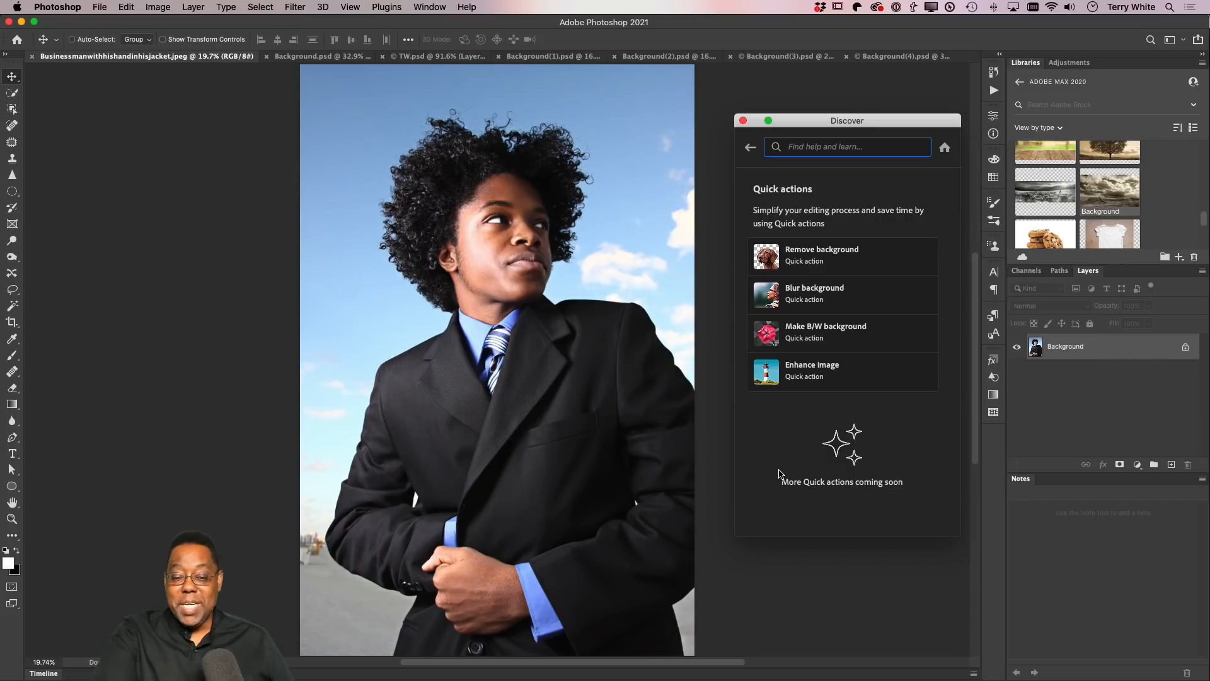
pyautogui.click(834, 263)
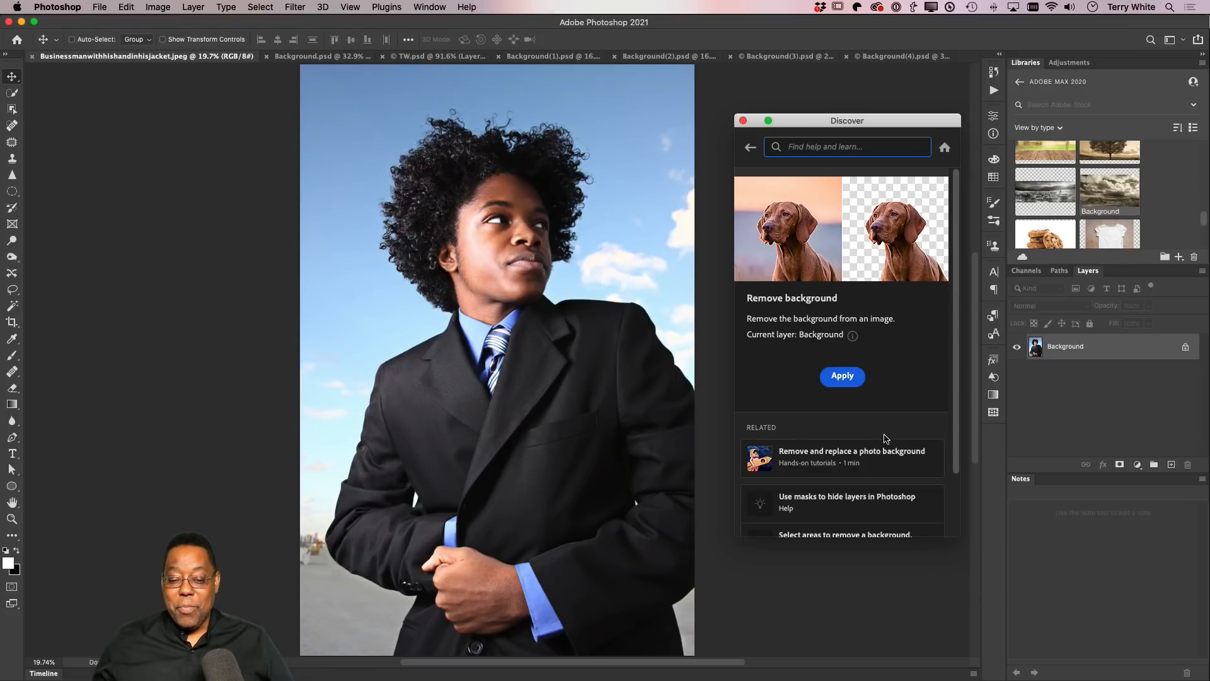
pyautogui.click(839, 378)
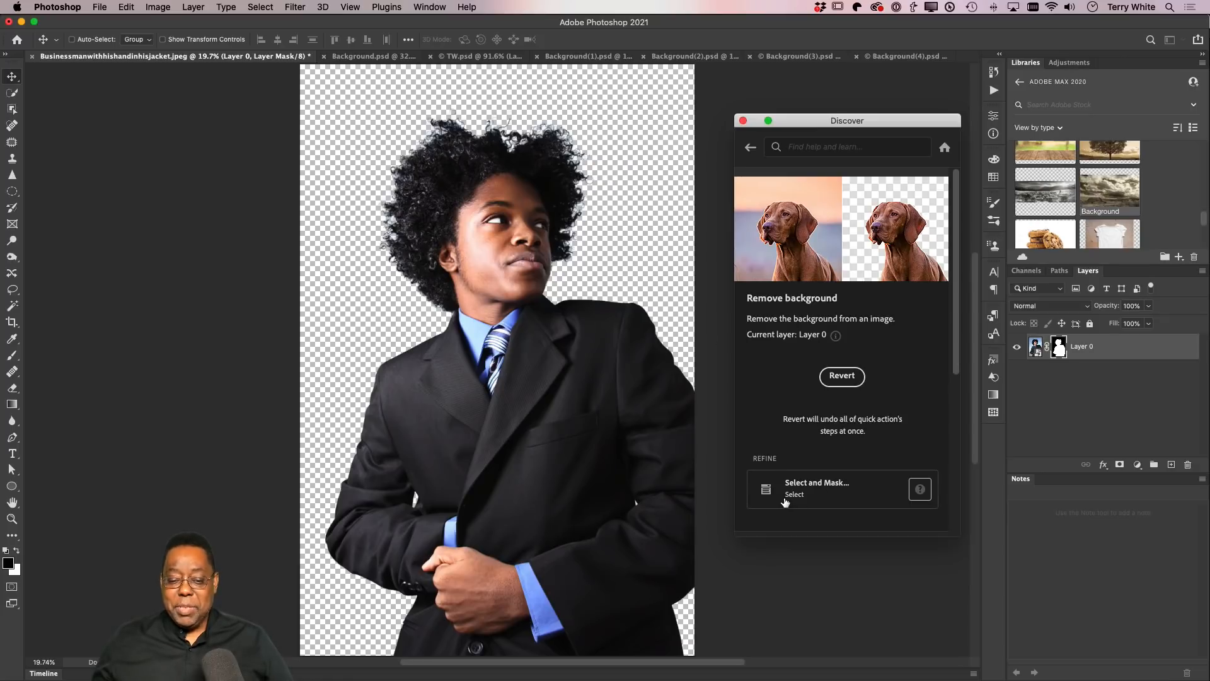
# - Open the cutout's mask in Select and Mask through the quick action's refine option, and close the Discover window
pyautogui.moveTo(812, 499)
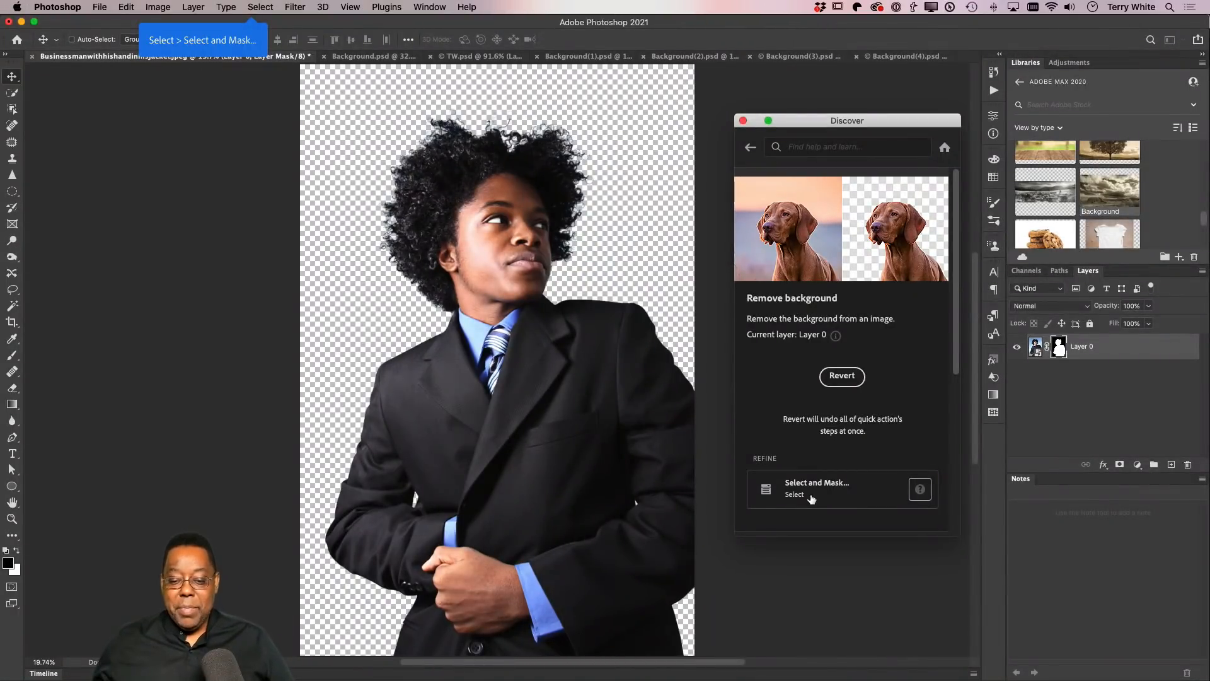
pyautogui.click(812, 498)
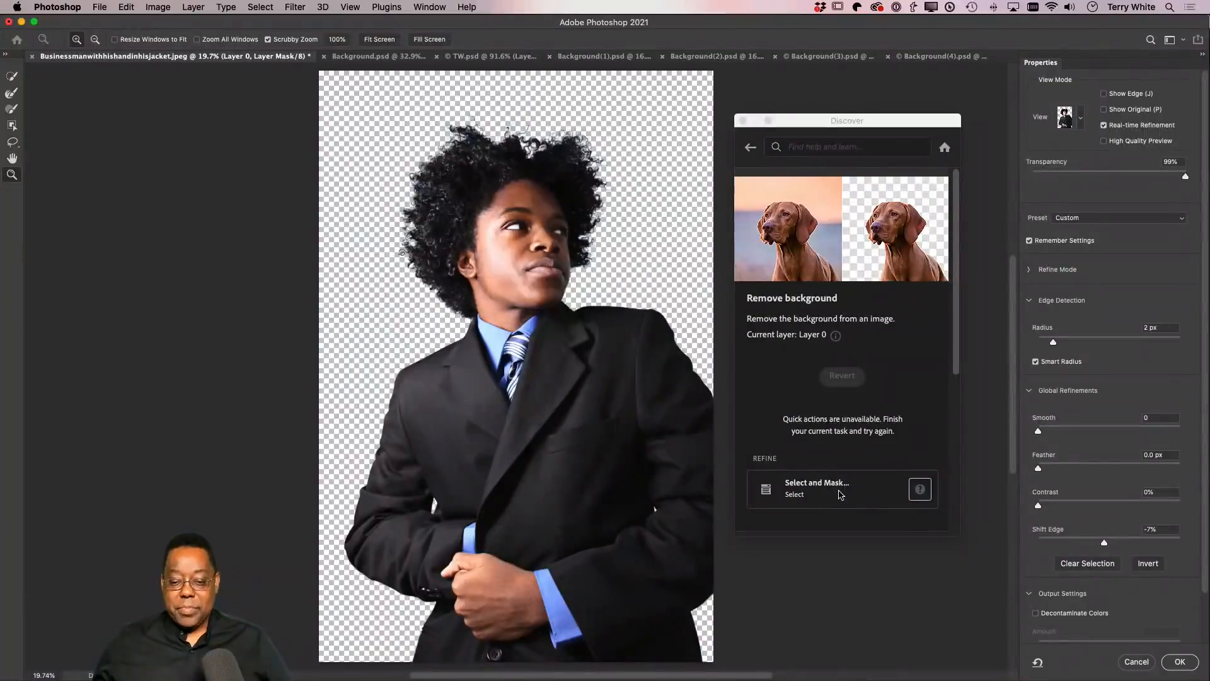
pyautogui.click(745, 121)
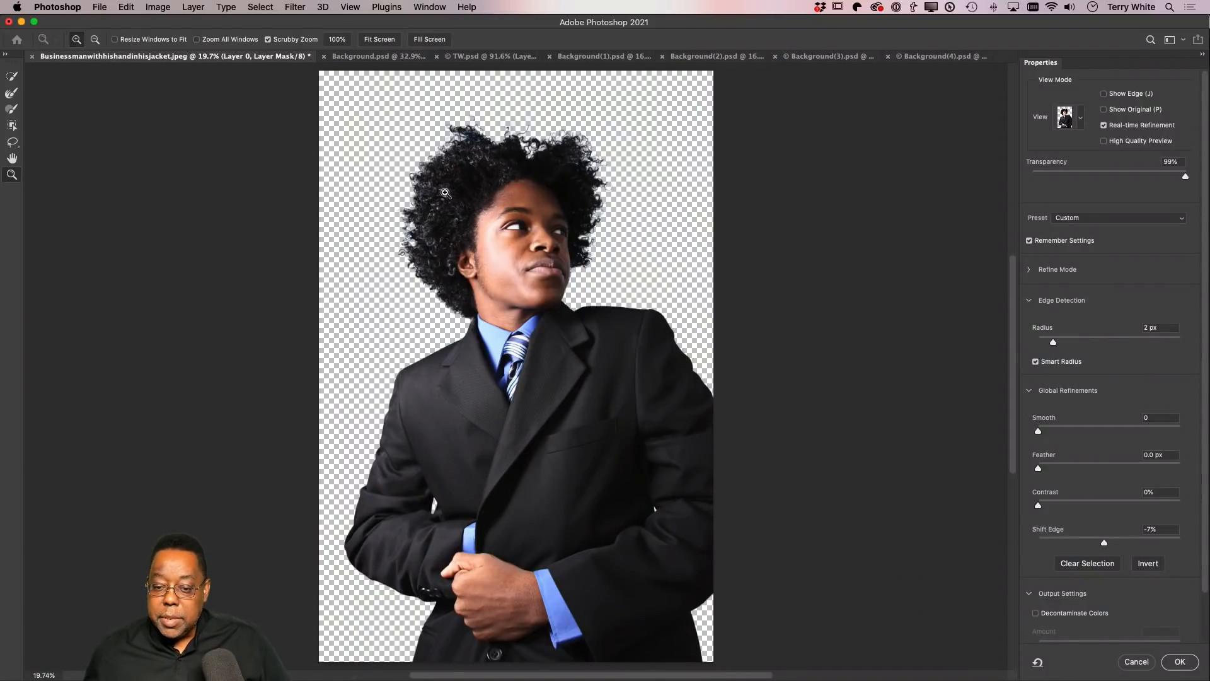
pyautogui.scroll(-2, 1090, 445)
pyautogui.scroll(2, 1090, 445)
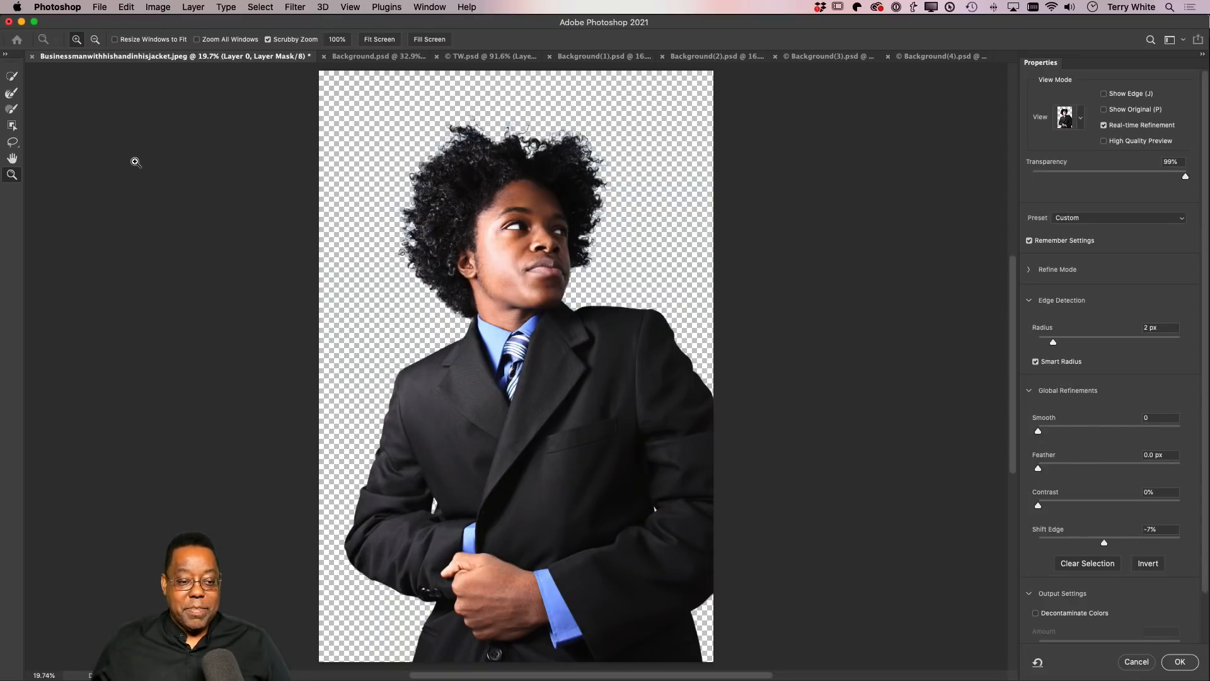
# - Run Refine Hair on the mask, and output it to a new layer with layer mask with Decontaminate Colors enabled
pyautogui.click(11, 93)
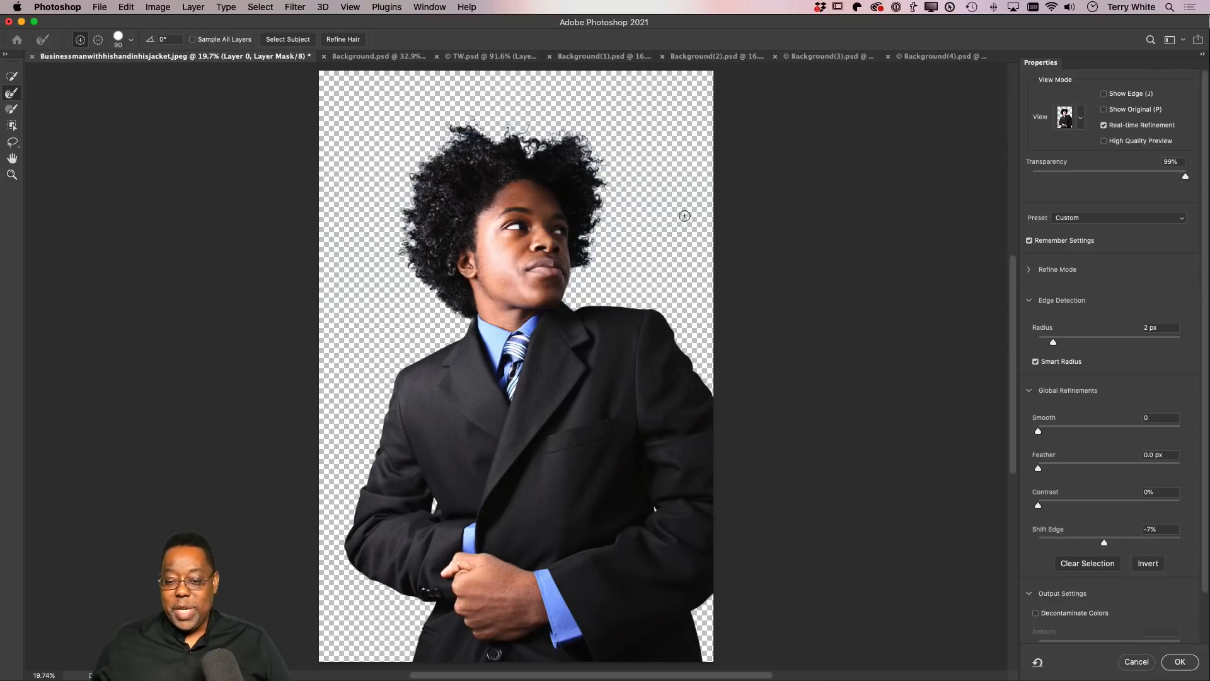
pyautogui.scroll(-2, 1064, 298)
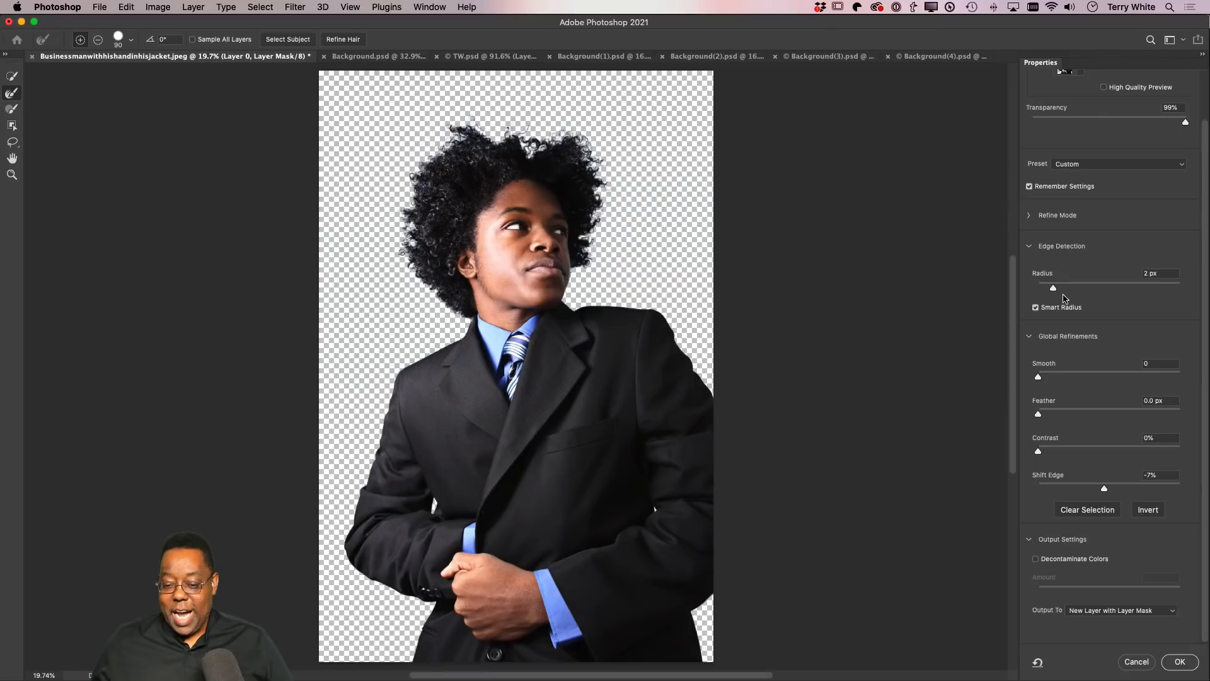
pyautogui.scroll(2, 1064, 299)
pyautogui.scroll(3, 959, 271)
pyautogui.scroll(-3, 853, 267)
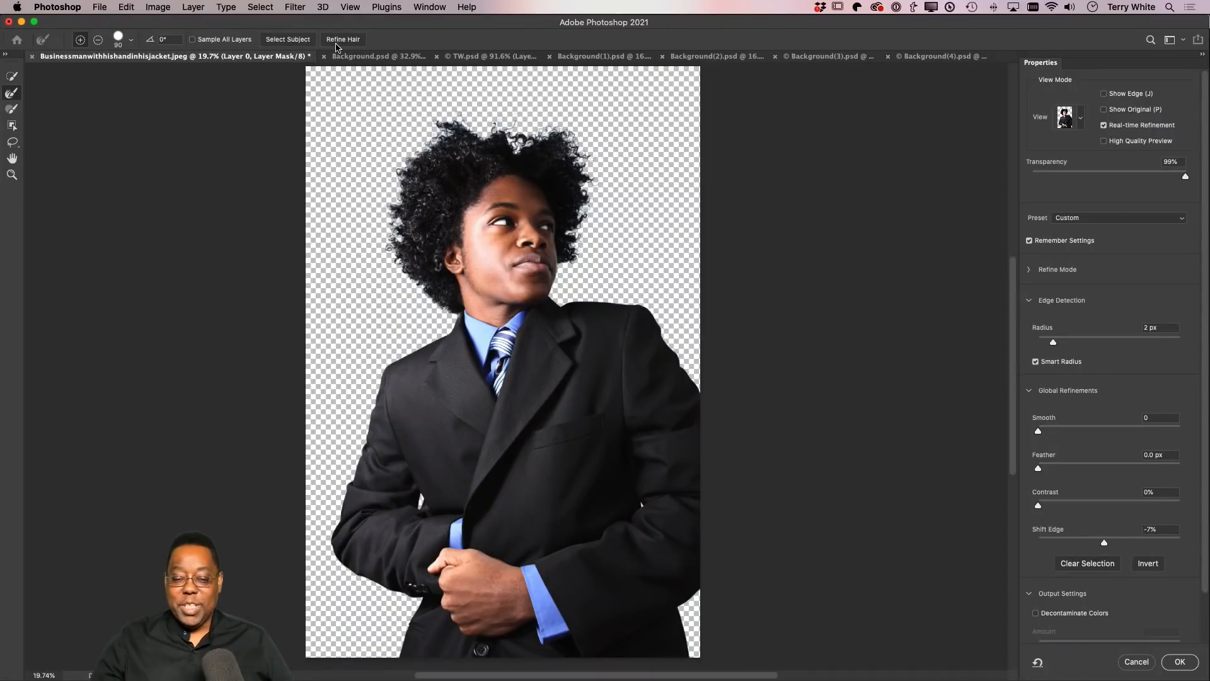
pyautogui.click(342, 40)
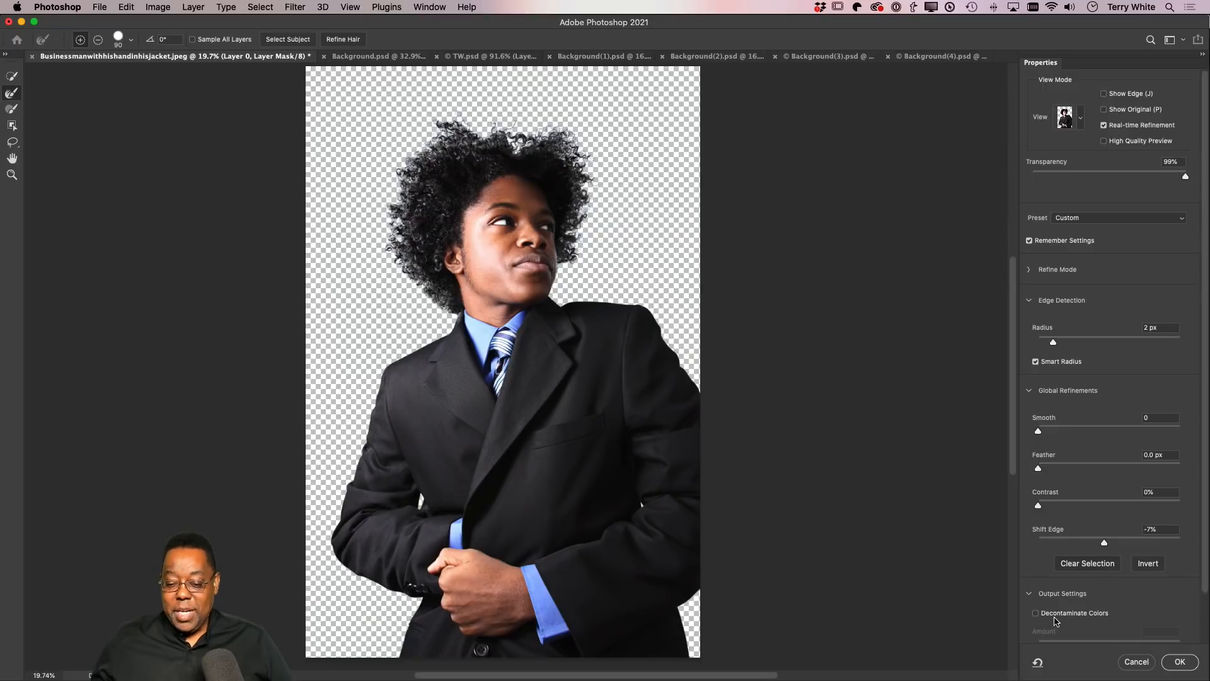
pyautogui.click(1090, 615)
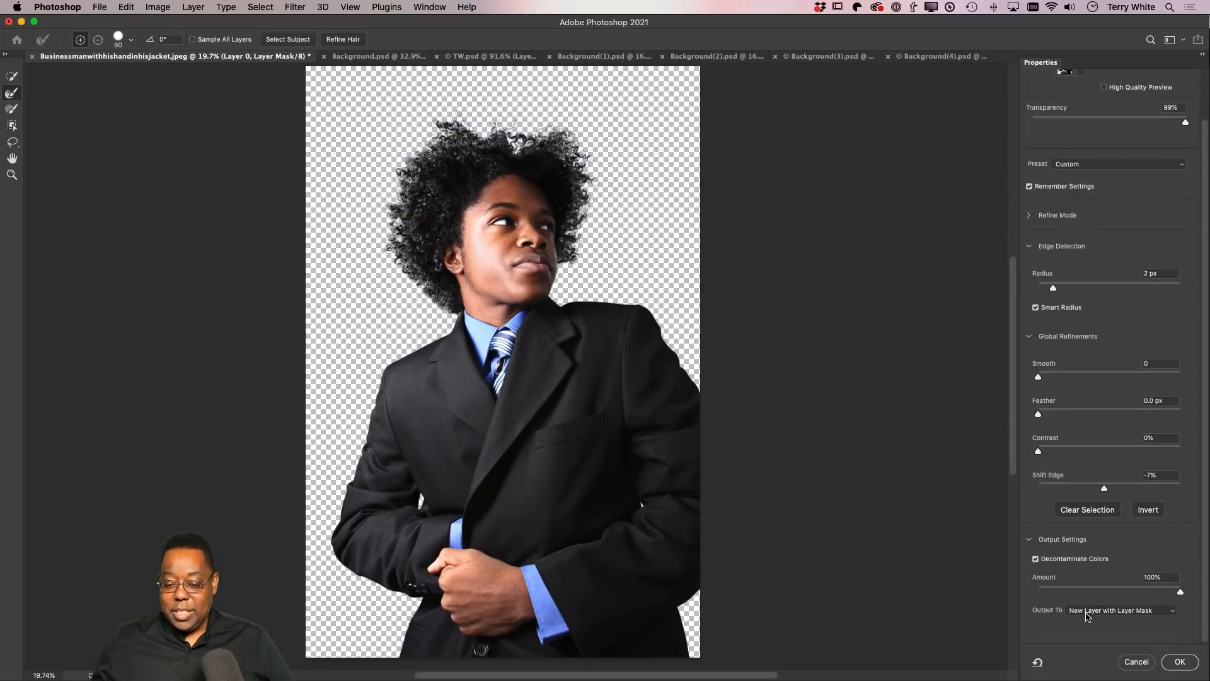
pyautogui.click(1180, 661)
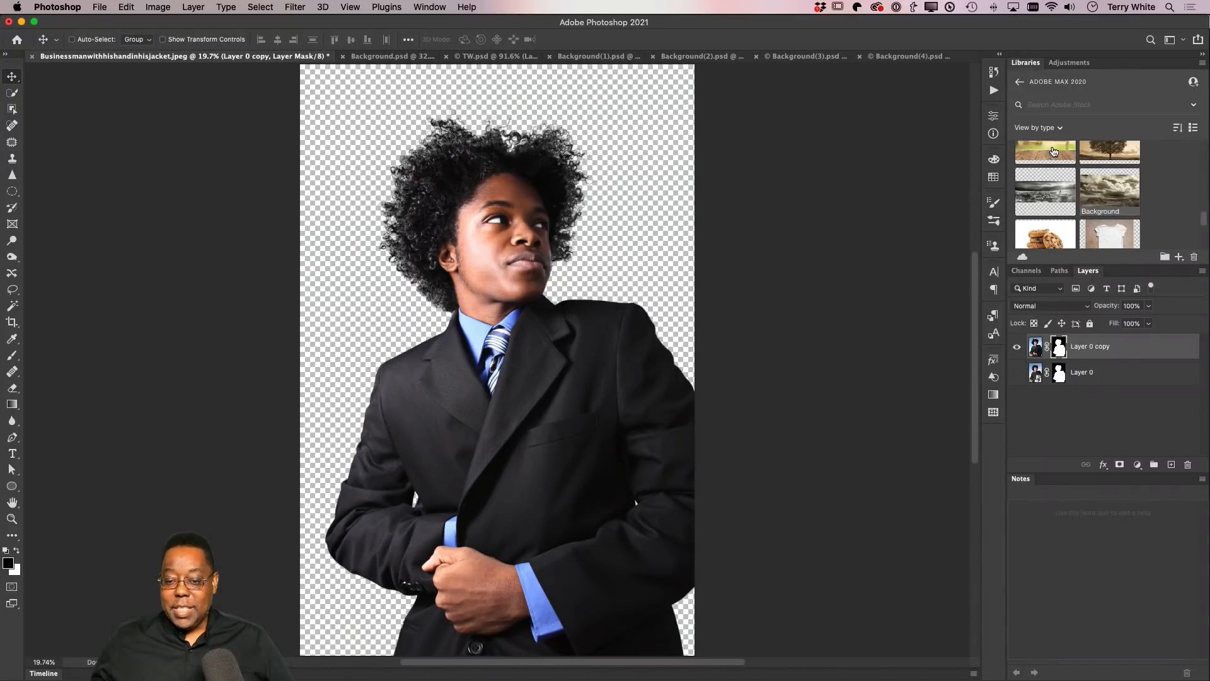
# - Place the library's wooden table and blurred backyard image beneath the masked portrait, scaled to about 134% to cover the canvas
pyautogui.scroll(3, 1048, 167)
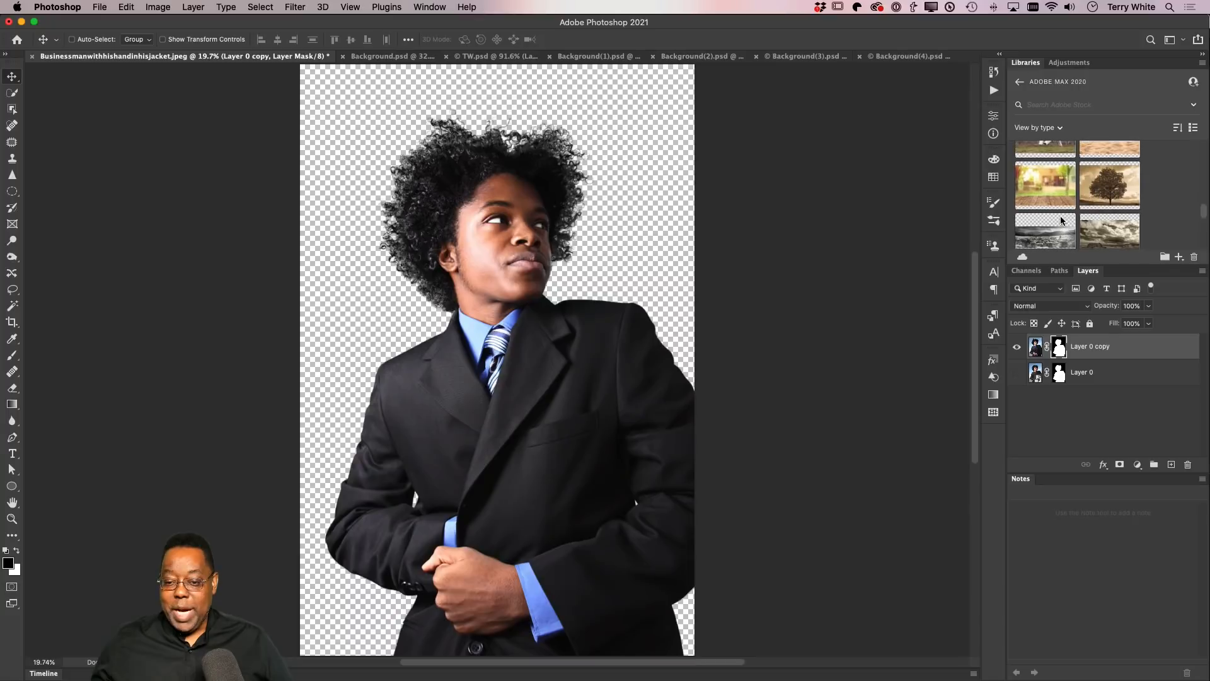
pyautogui.moveTo(1043, 180); pyautogui.dragTo(1078, 363)
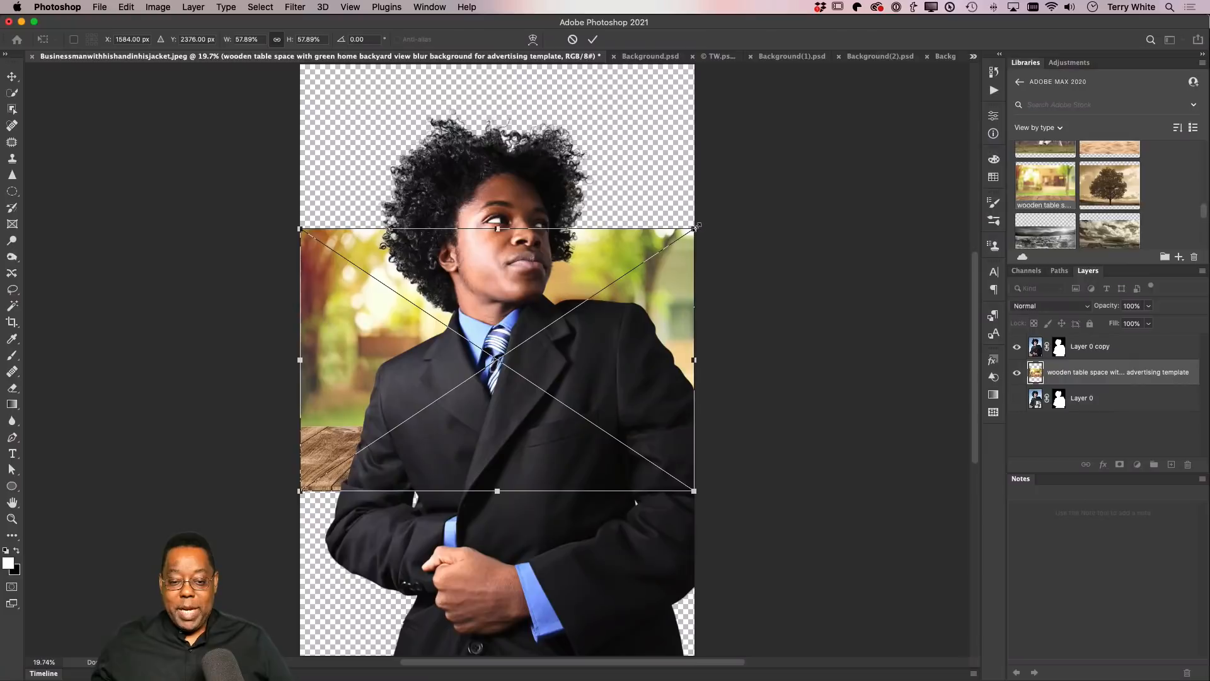
pyautogui.moveTo(694, 226); pyautogui.dragTo(939, 64)
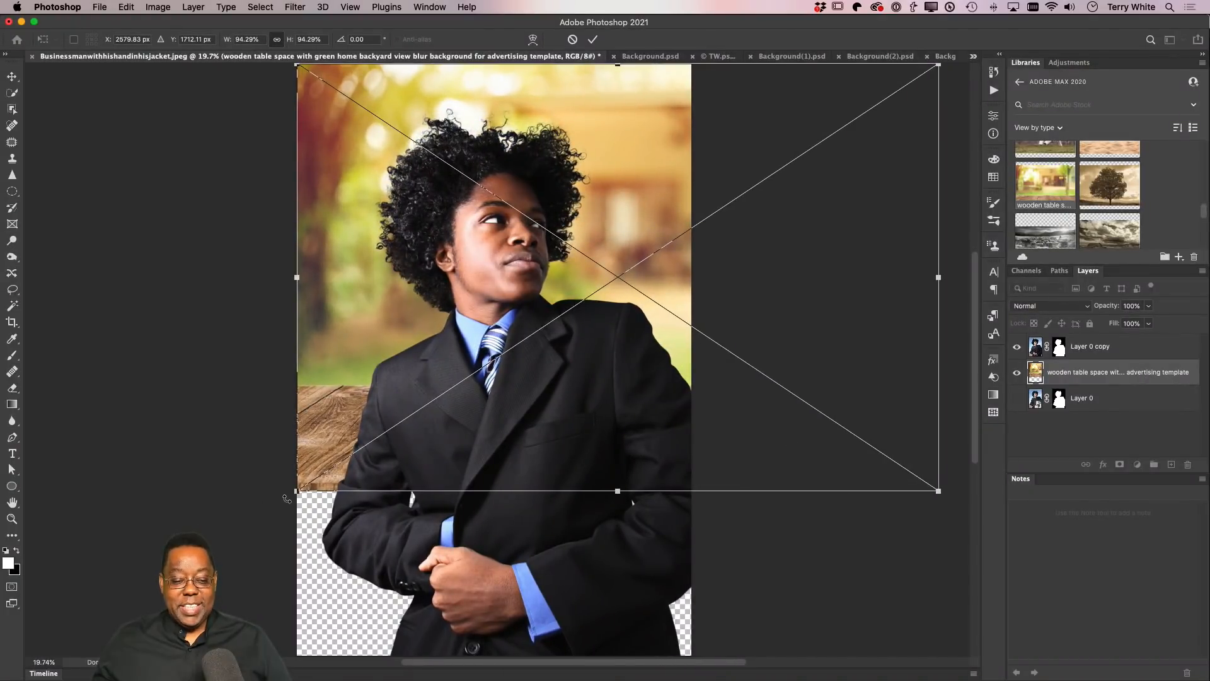
pyautogui.moveTo(297, 491); pyautogui.dragTo(24, 652)
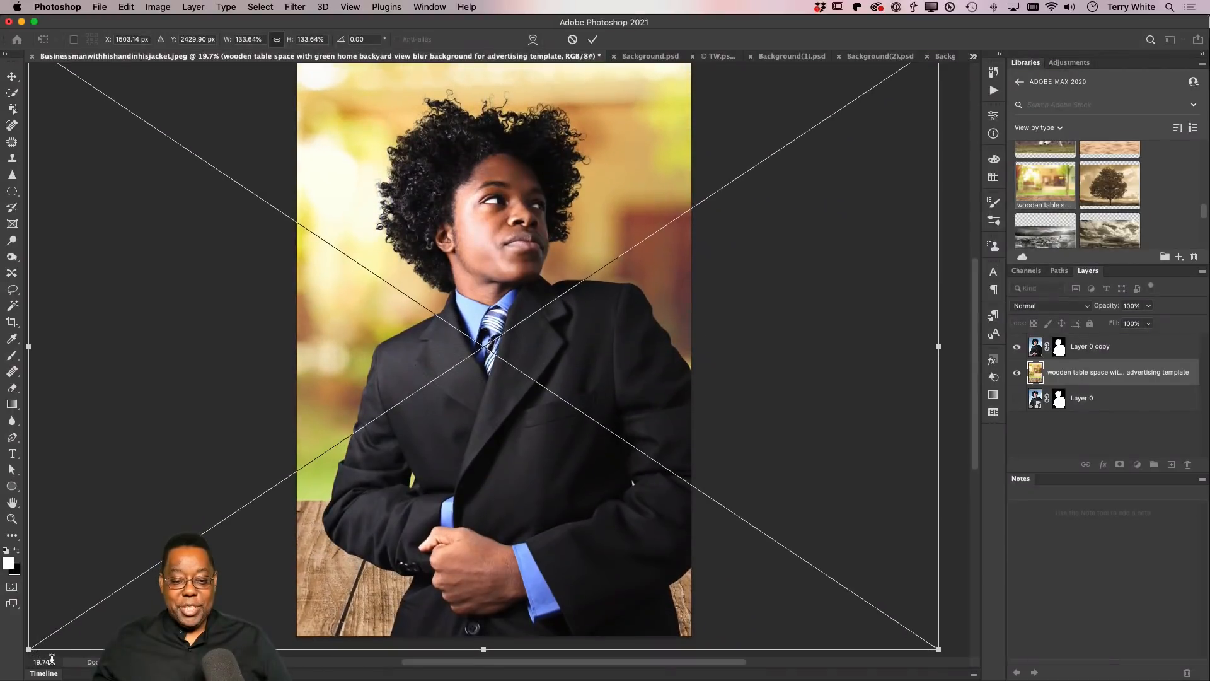
pyautogui.press('Return')
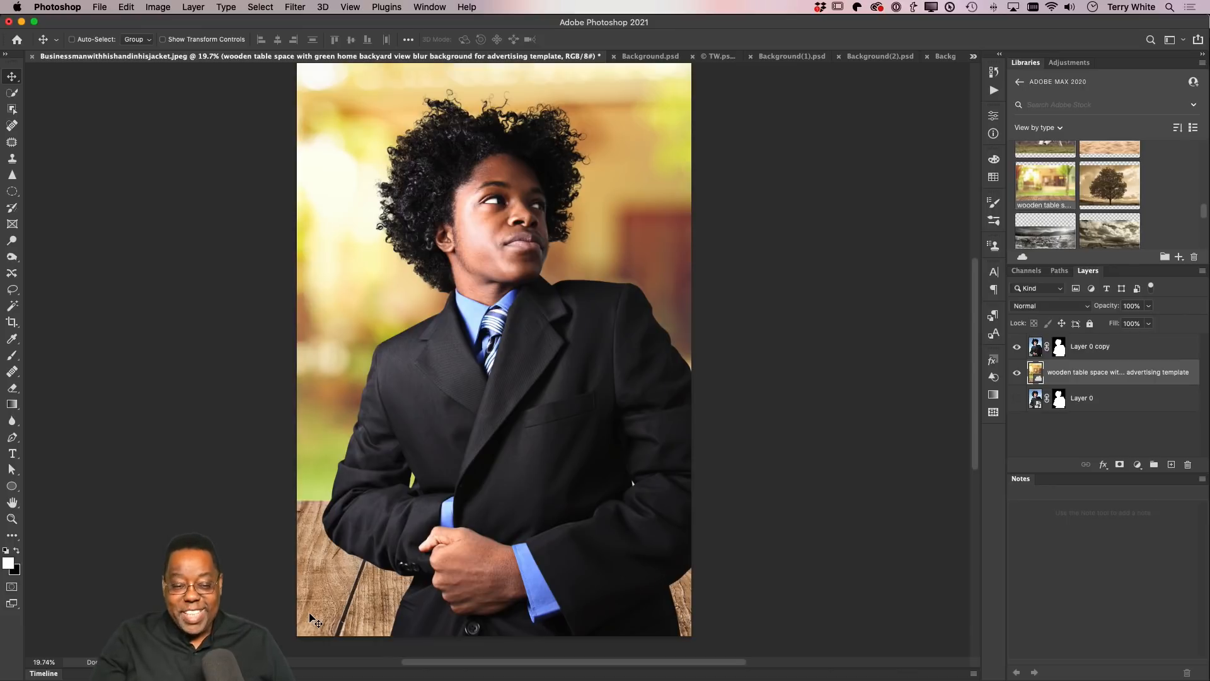
# - Examine the cutout's curly hair edges up close against the backyard background
pyautogui.press('z')
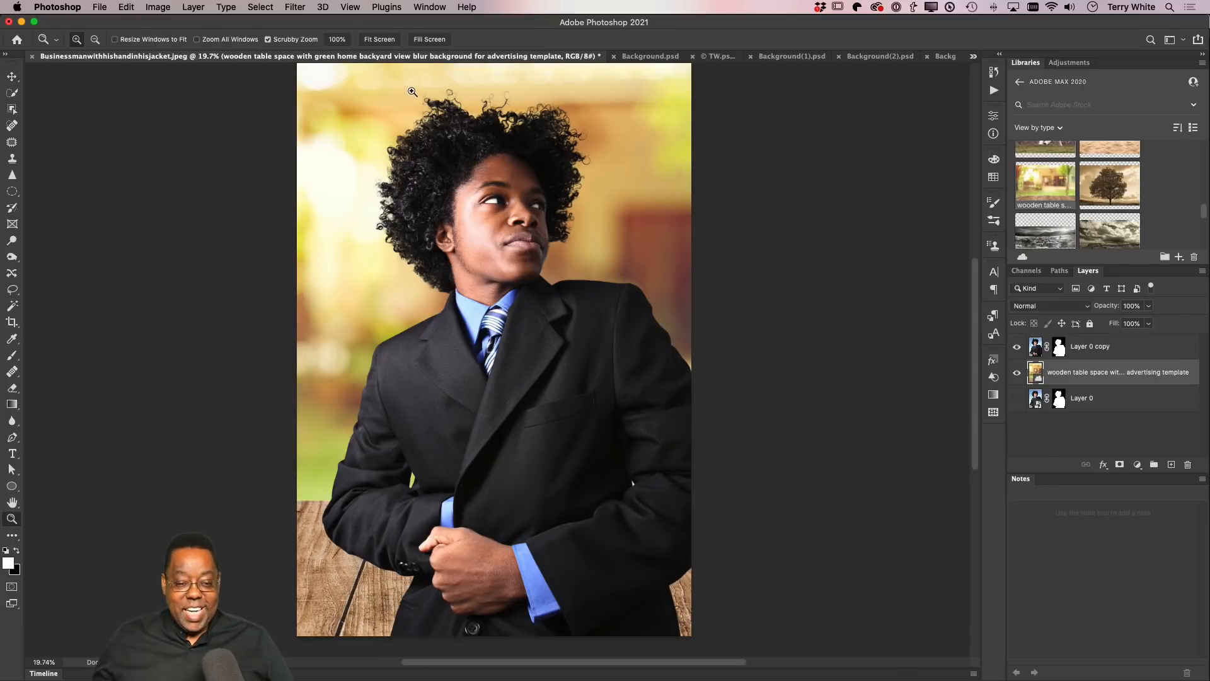
pyautogui.moveTo(398, 132); pyautogui.dragTo(461, 226)
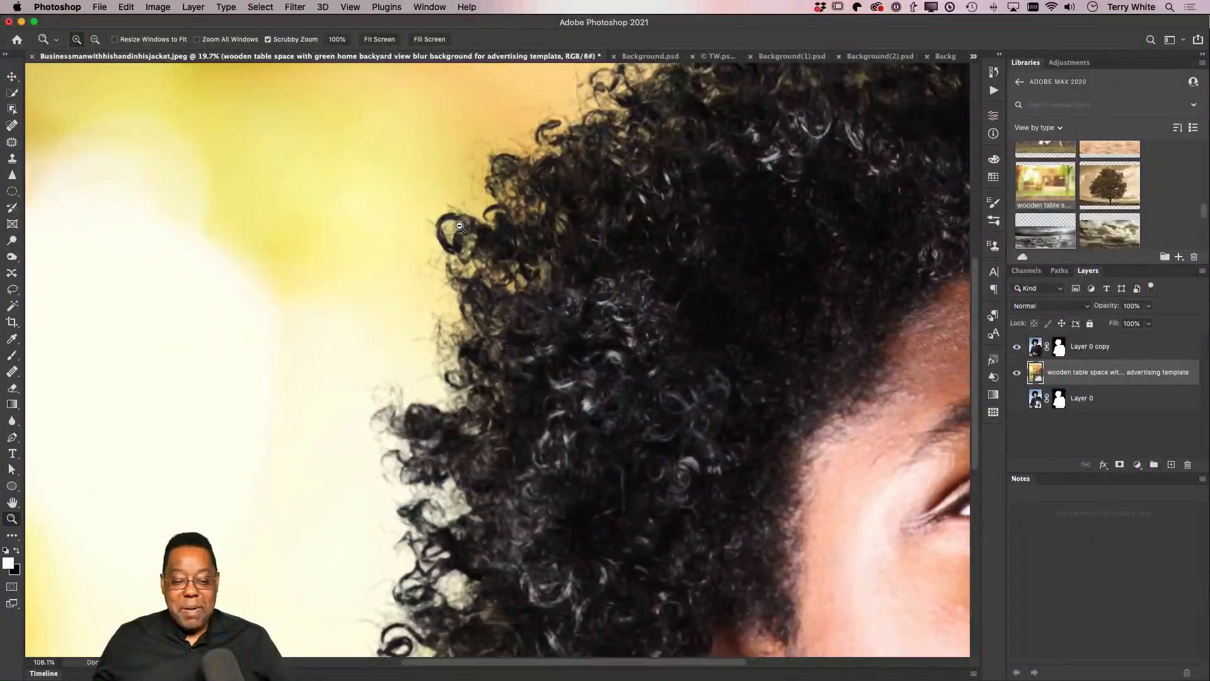
pyautogui.moveTo(674, 208); pyautogui.dragTo(94, 662)
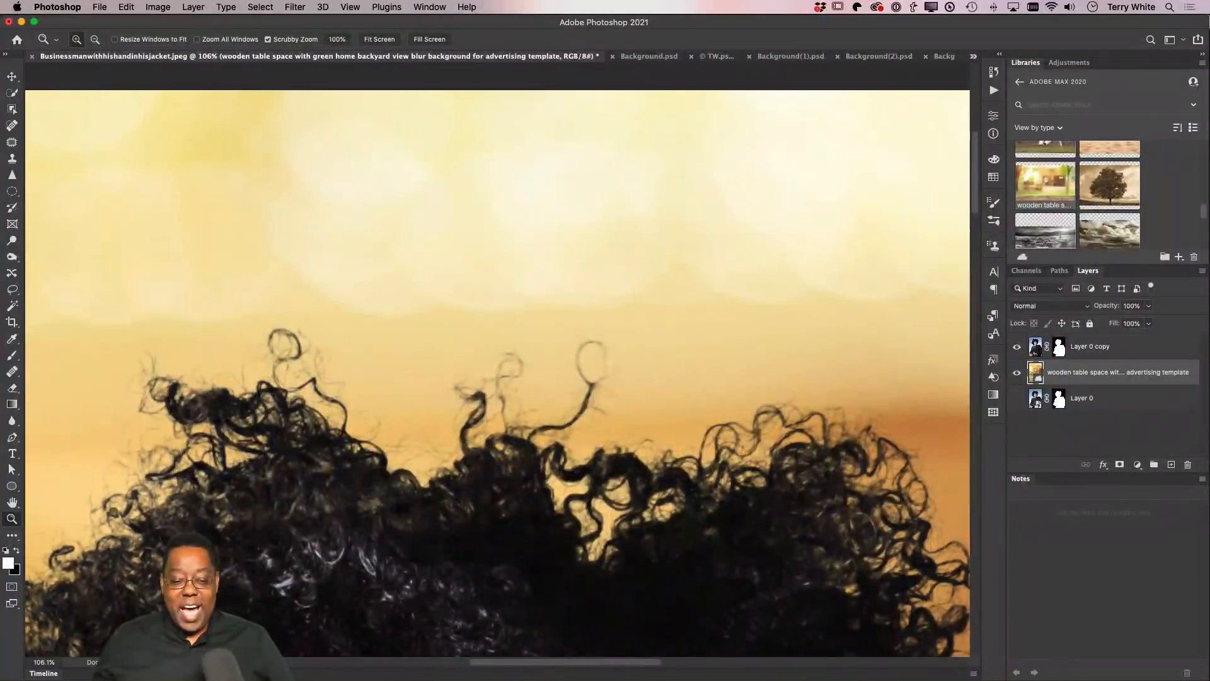
pyautogui.moveTo(511, 587); pyautogui.dragTo(6, 259)
pyautogui.moveTo(253, 548); pyautogui.dragTo(541, 222)
pyautogui.moveTo(92, 510); pyautogui.dragTo(838, 491)
pyautogui.moveTo(401, 492); pyautogui.dragTo(471, 465)
pyautogui.moveTo(614, 435); pyautogui.dragTo(298, 618)
pyautogui.moveTo(464, 439); pyautogui.dragTo(254, 642)
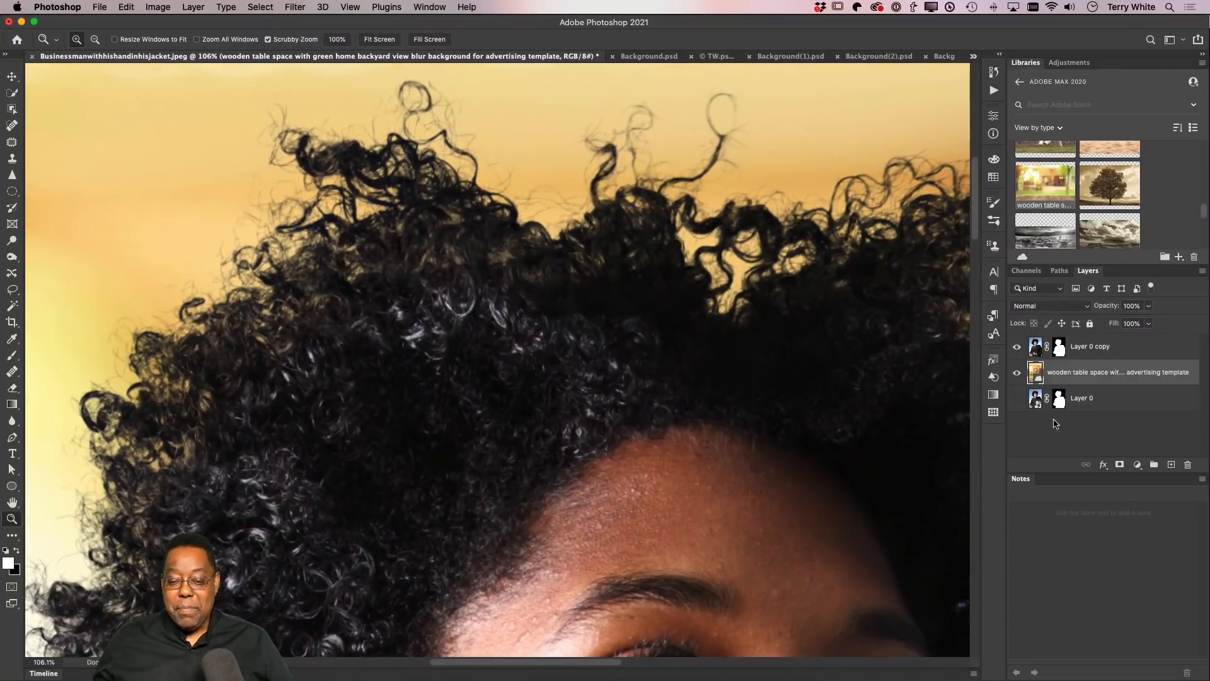
# - Compare the hair with the Layer 0 copy mask disabled and enabled, leave the mask enabled, and view the whole composite
pyautogui.keyDown('shift'); pyautogui.click(1059, 356); pyautogui.keyUp('shift')
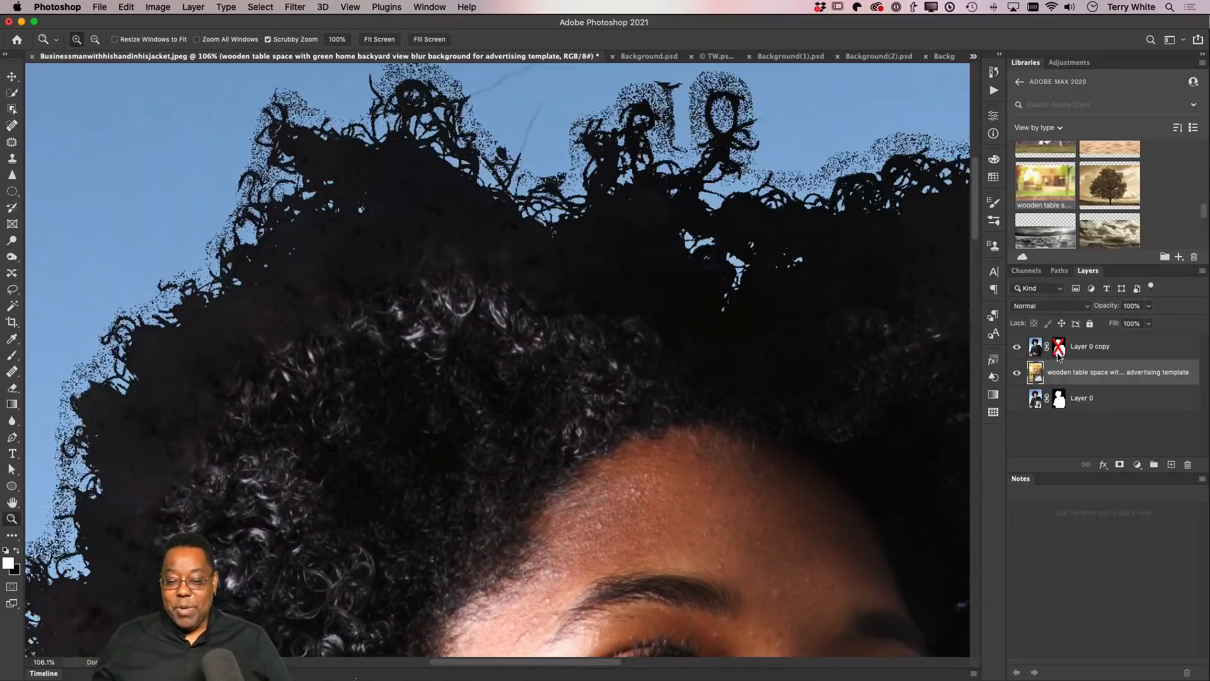
pyautogui.keyDown('shift'); pyautogui.click(1059, 356); pyautogui.keyUp('shift')
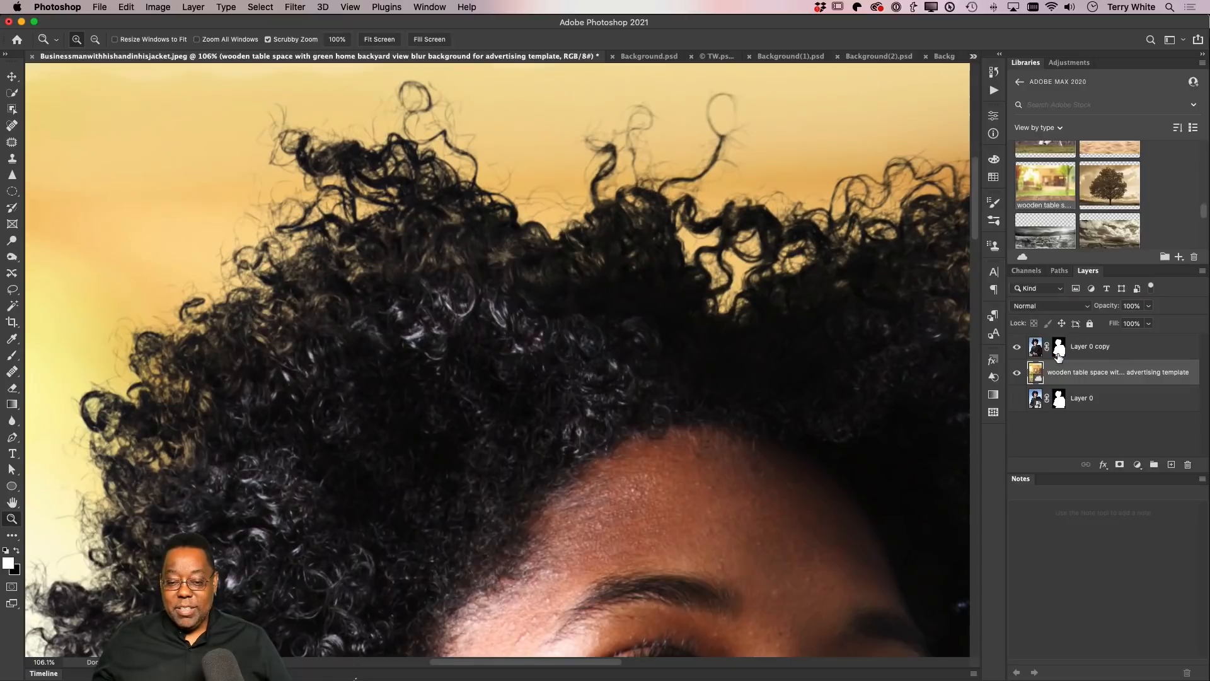
pyautogui.keyDown('shift'); pyautogui.click(1059, 356); pyautogui.keyUp('shift')
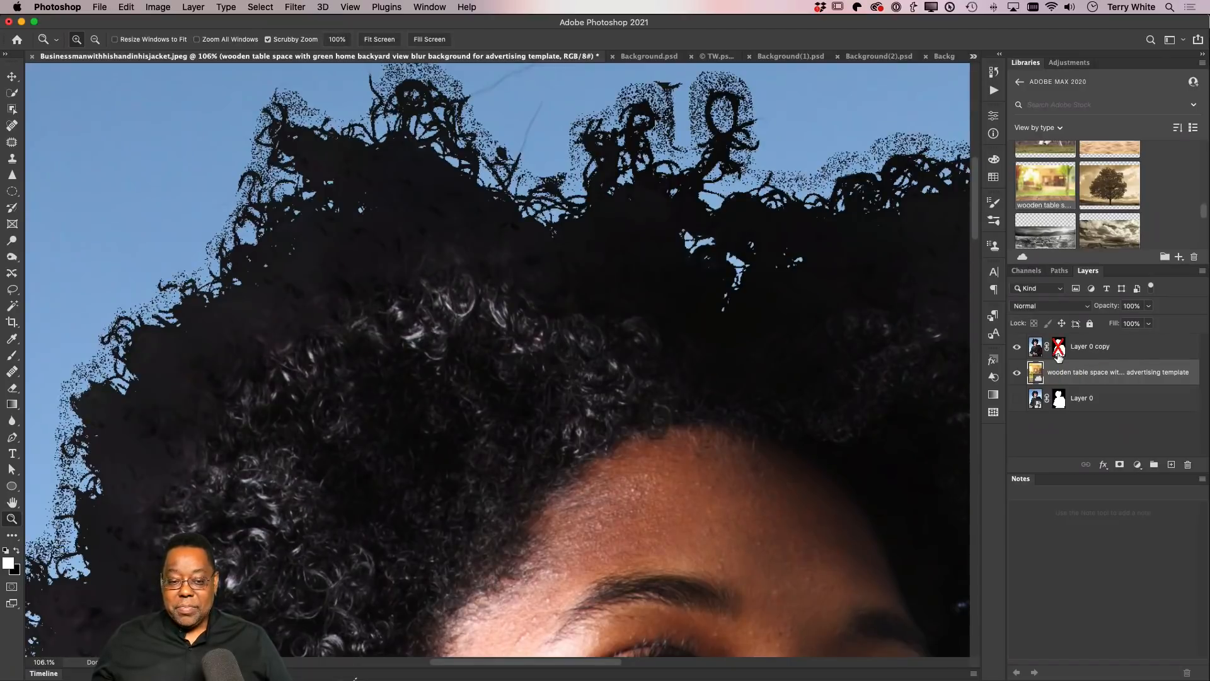
pyautogui.keyDown('shift'); pyautogui.click(1059, 356); pyautogui.keyUp('shift')
pyautogui.click(670, 296)
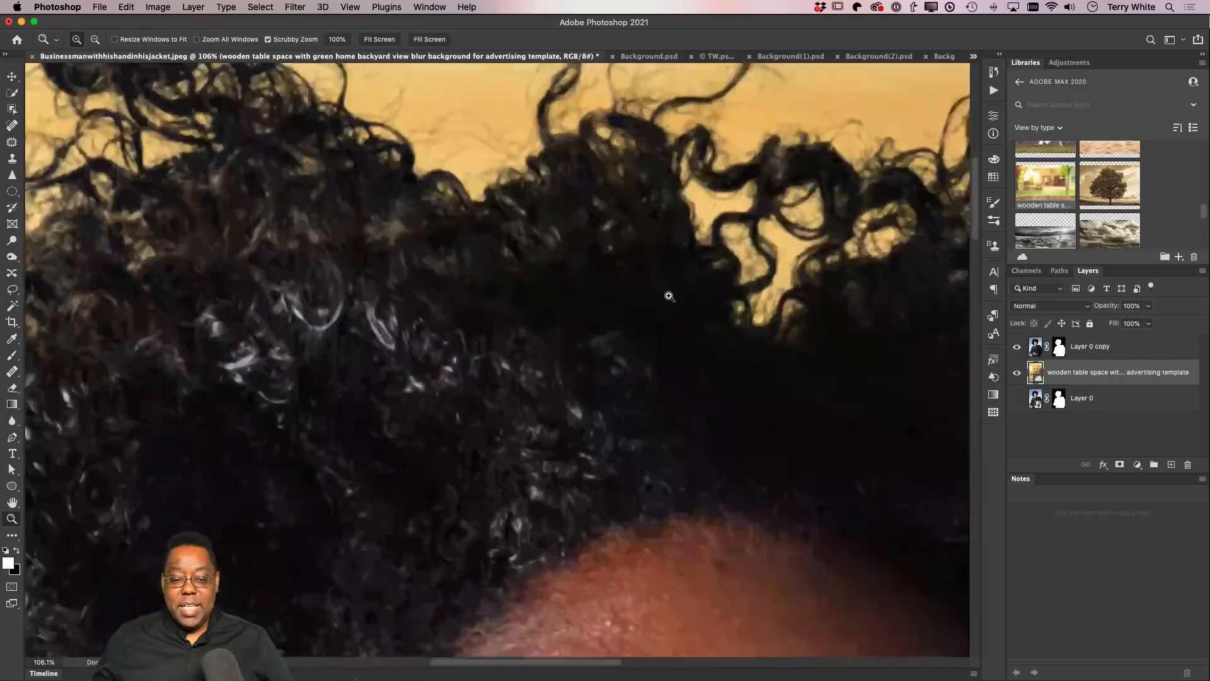
pyautogui.press('super+0')
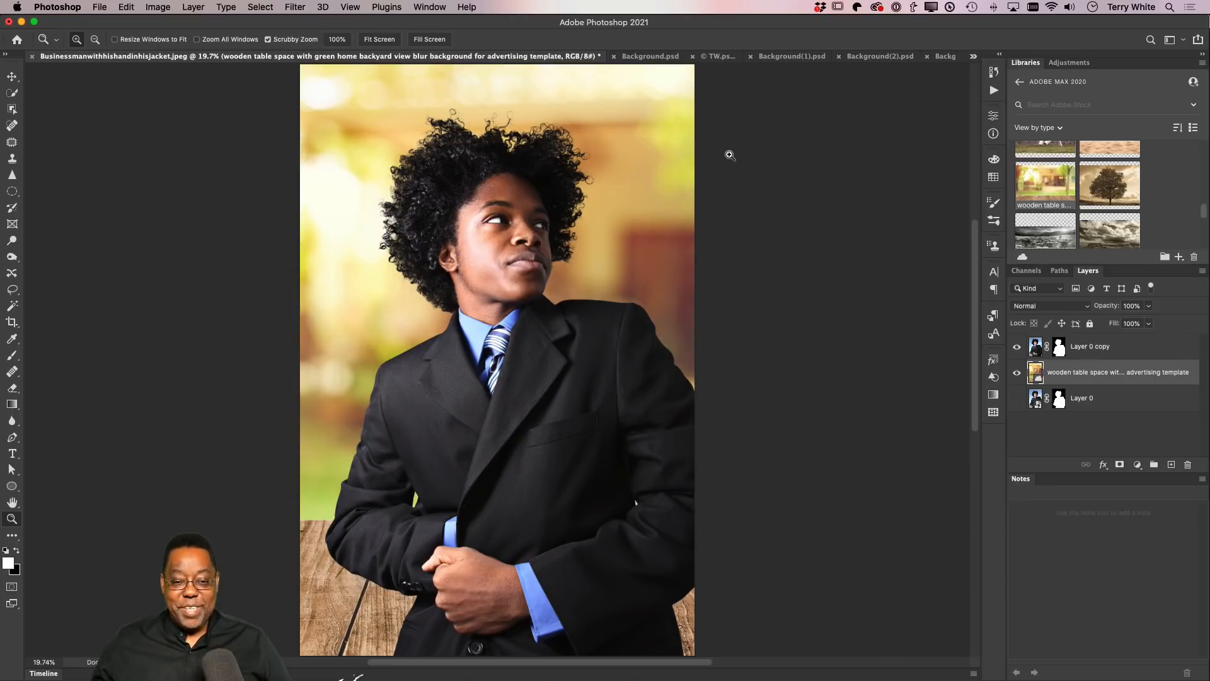
# - Open the canyon river bend image from the ADOBE MAX 2020 library in its own document and enlarge it to about 33%
pyautogui.click(652, 59)
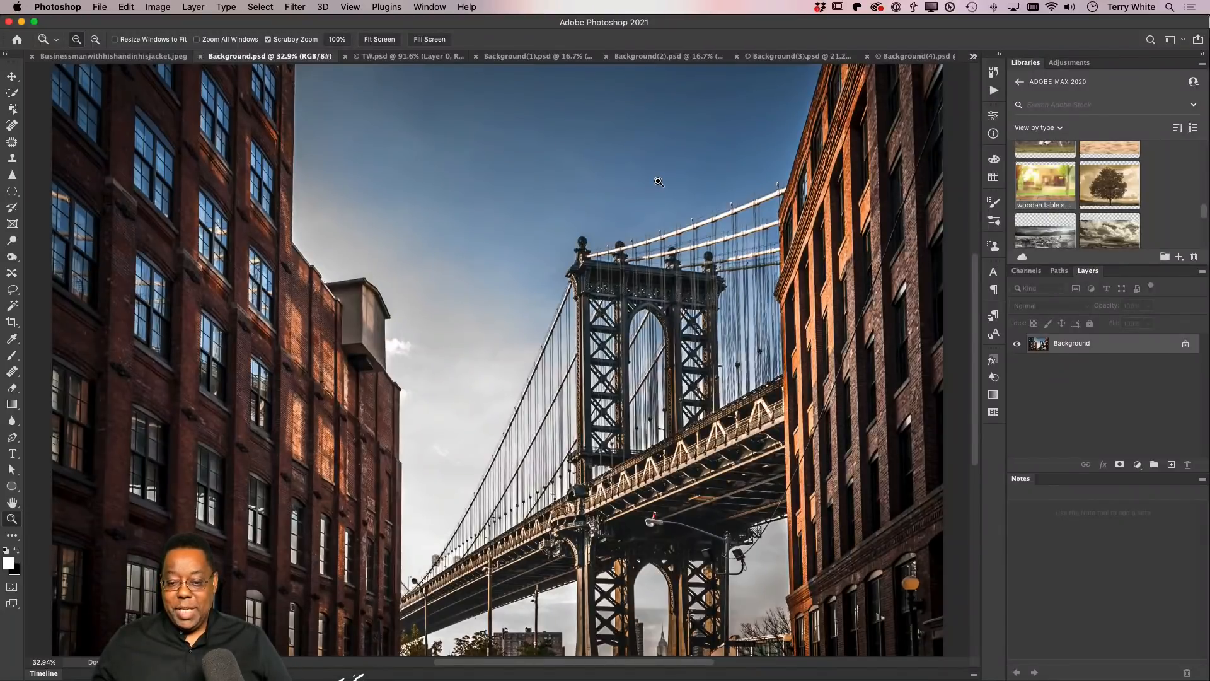
pyautogui.scroll(-5, 1111, 208)
pyautogui.scroll(2, 1111, 208)
pyautogui.scroll(5, 1078, 211)
pyautogui.scroll(5, 1075, 213)
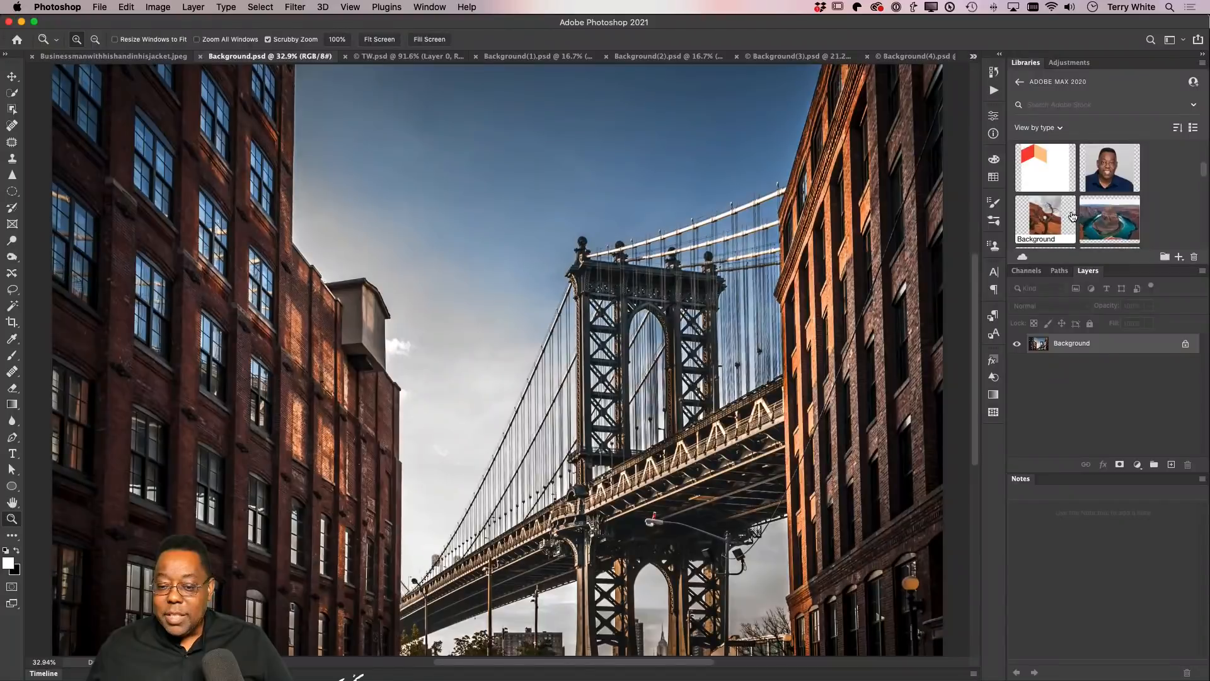
pyautogui.scroll(-1, 1041, 217)
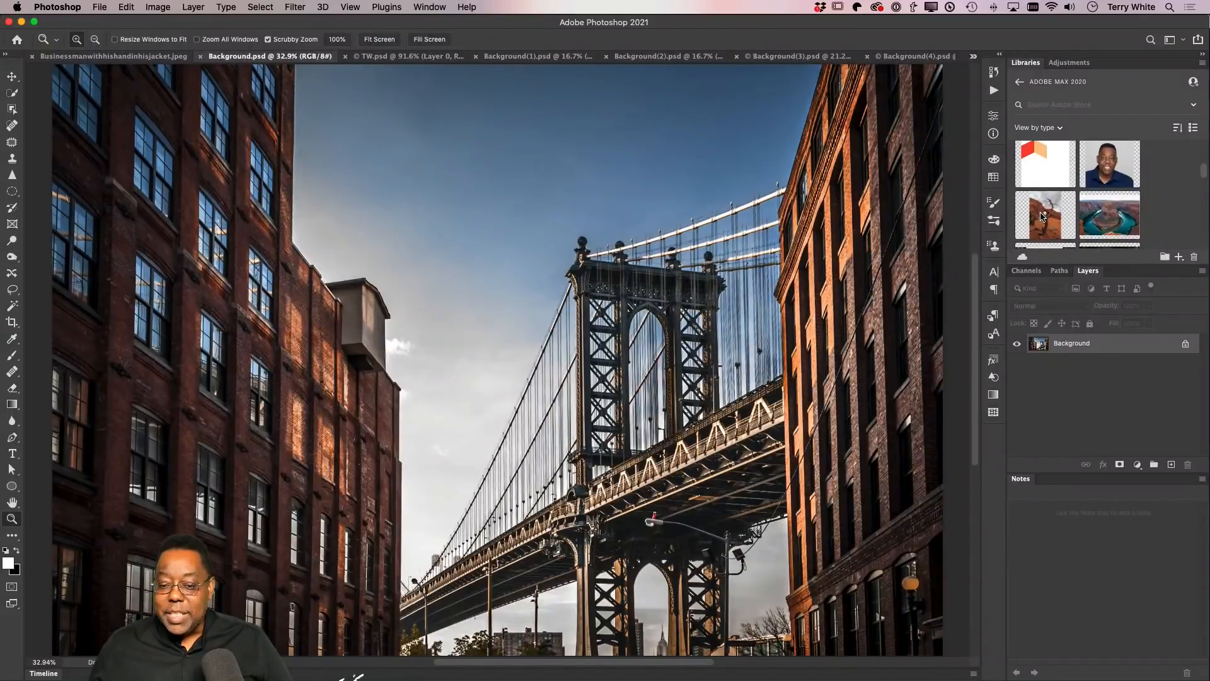
pyautogui.scroll(-1, 1094, 215)
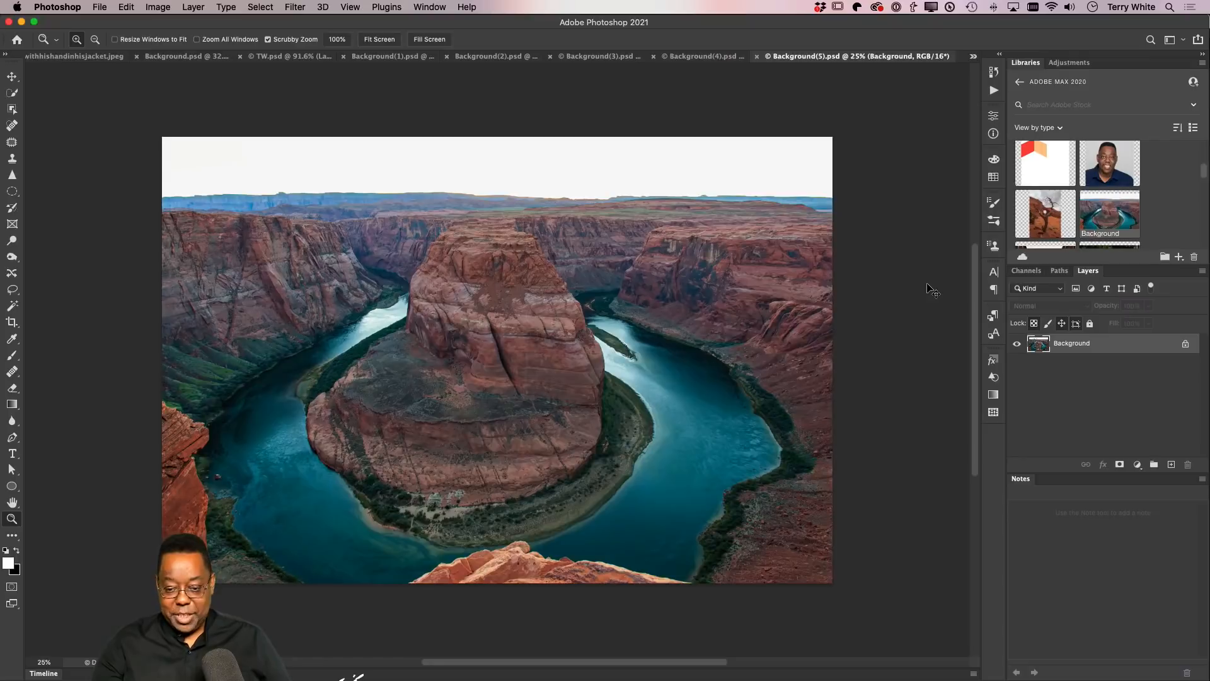
pyautogui.press('super+equal')
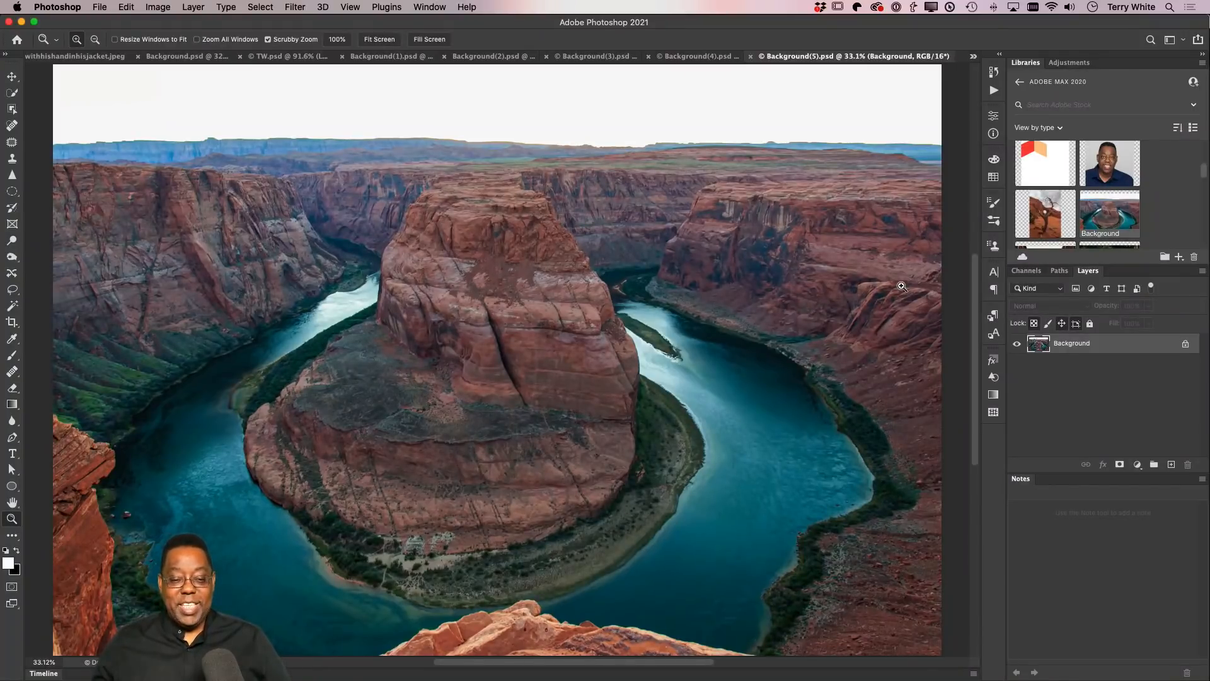
# - Try cropping away the blank white sky above the canyon, and undo the crop
pyautogui.press('c')
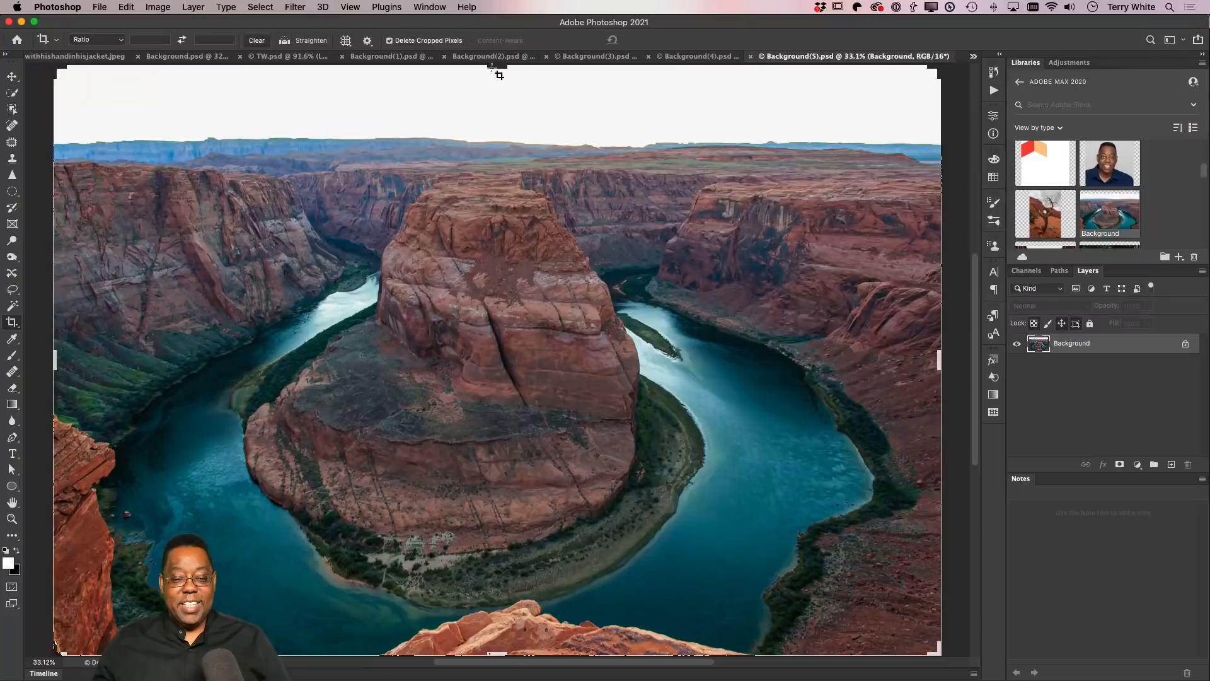
pyautogui.moveTo(494, 66); pyautogui.dragTo(483, 108)
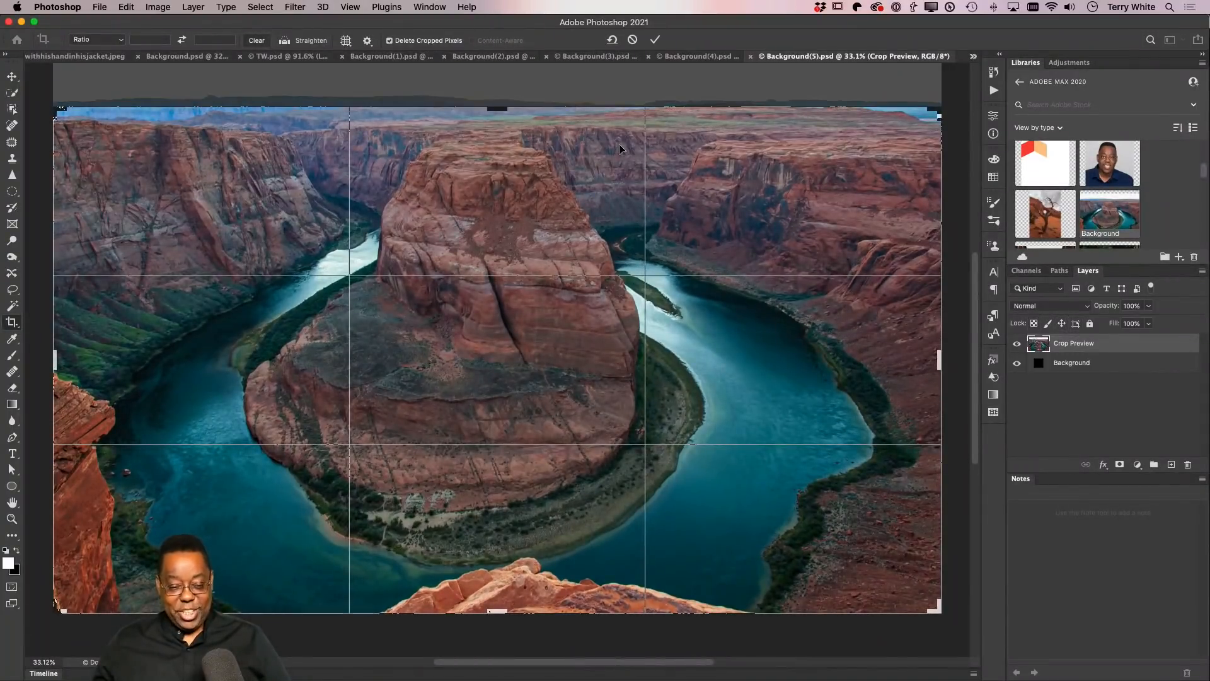
pyautogui.press('Return')
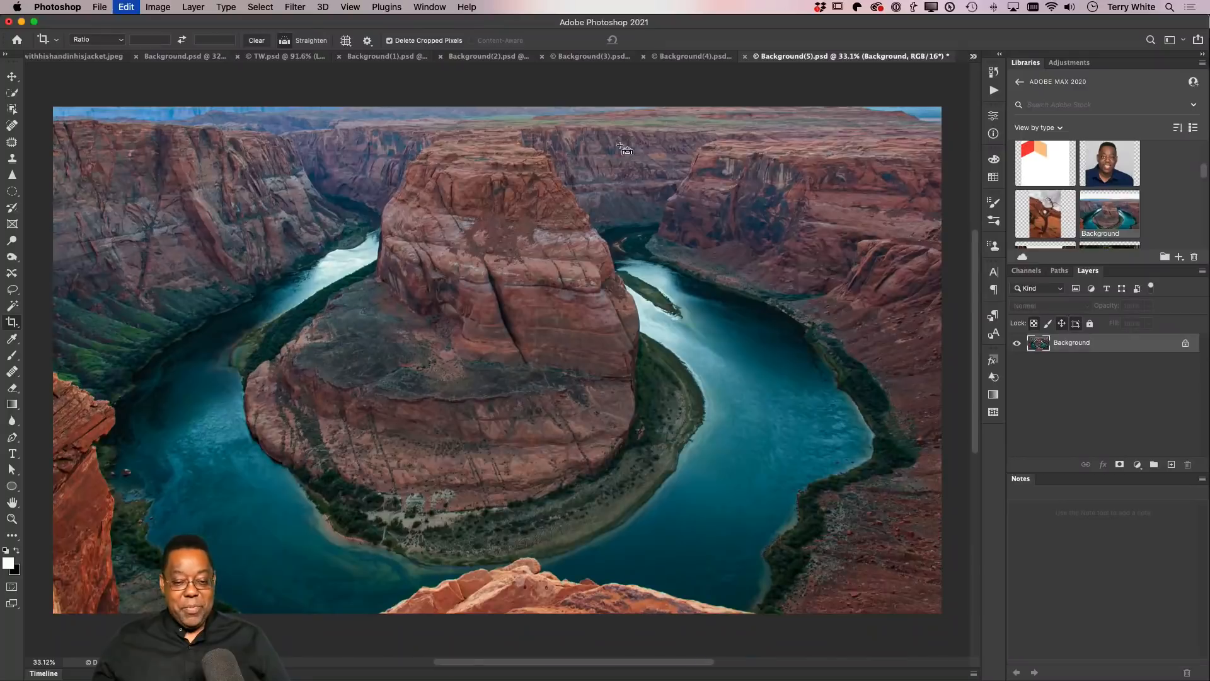
pyautogui.press('super+z')
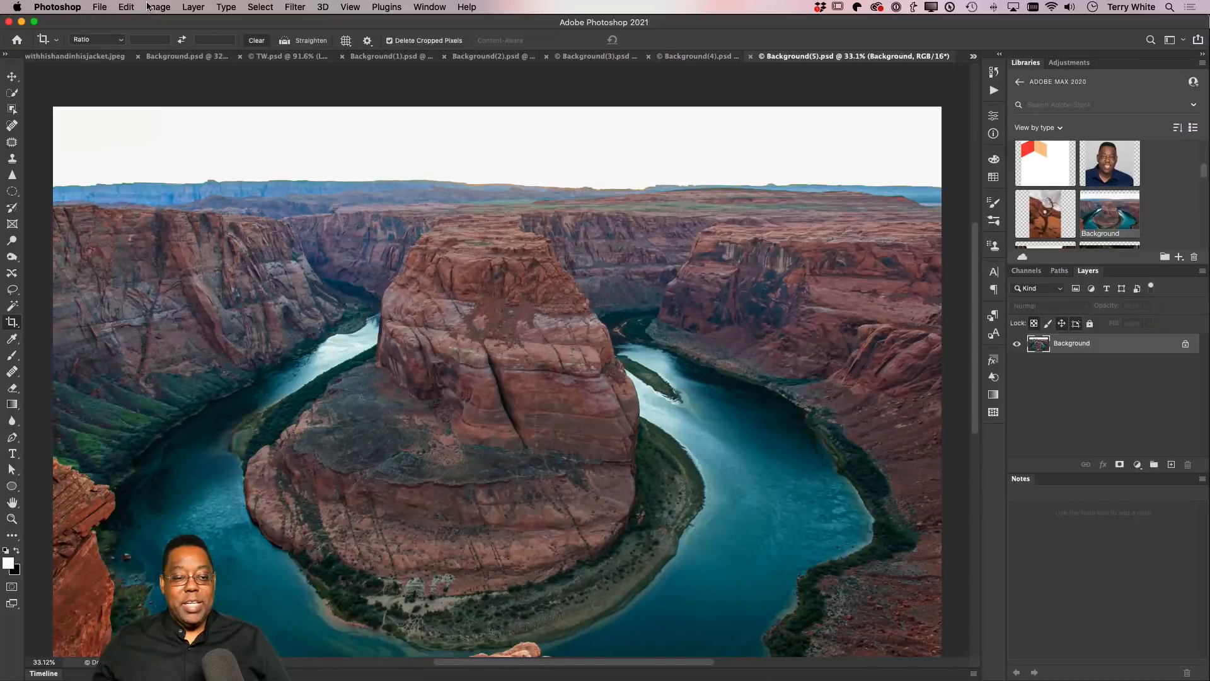
# - Start Sky Replacement on the canyon image and look through the Blue Skies, Spectacular and Sunsets presets, collapsing each group
pyautogui.click(126, 7)
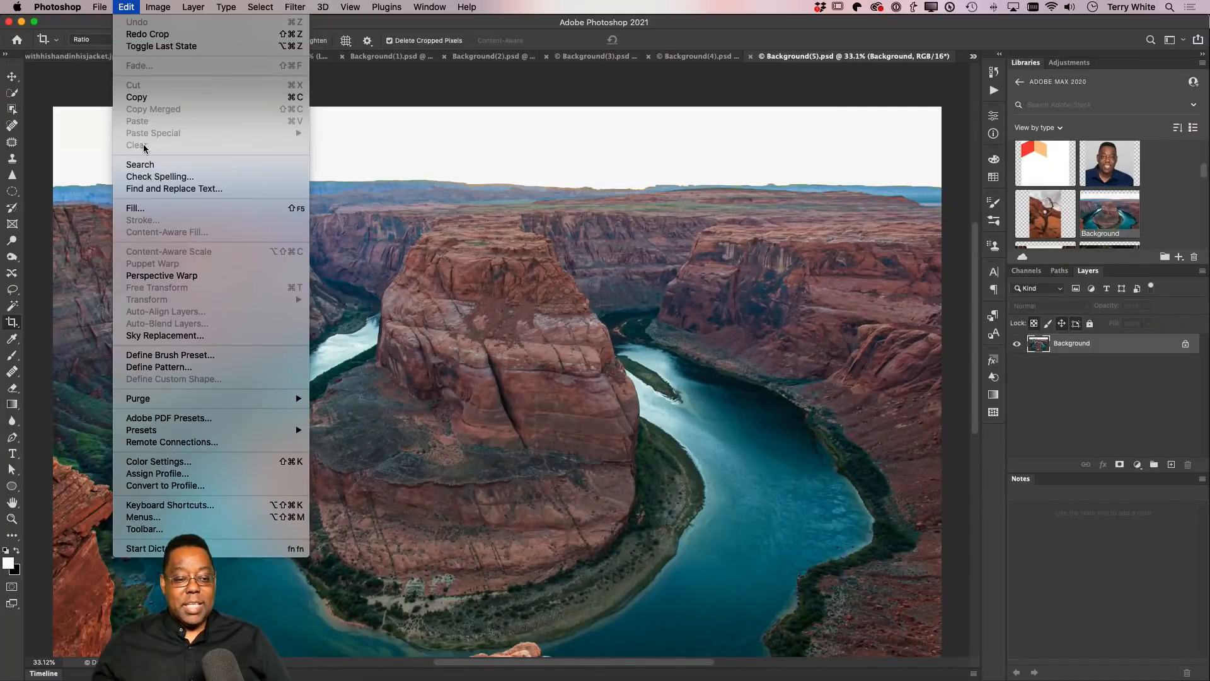
pyautogui.click(193, 335)
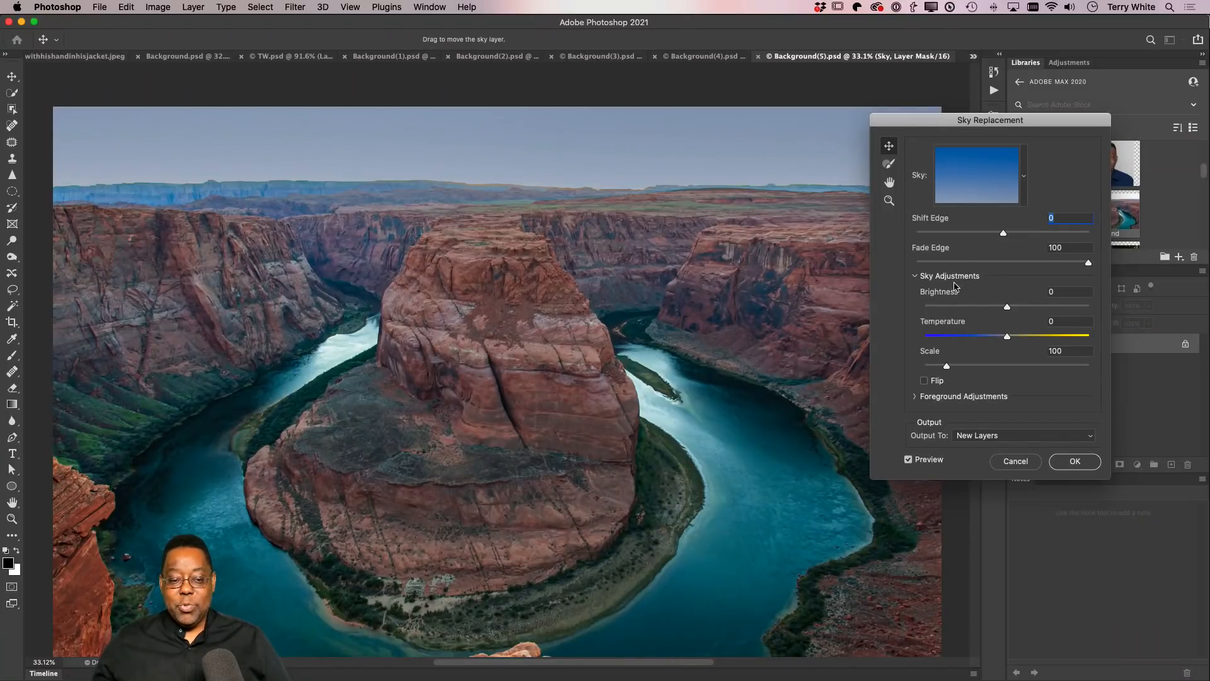
pyautogui.click(1023, 184)
pyautogui.scroll(-5, 980, 385)
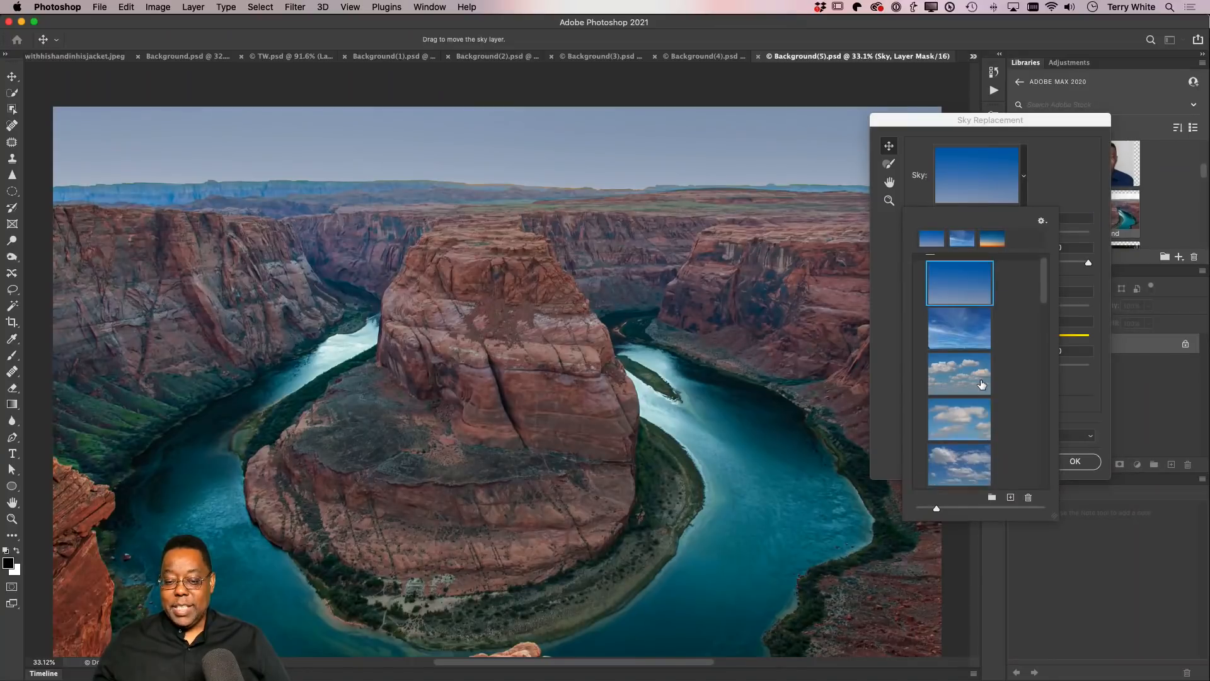
pyautogui.scroll(10, 980, 385)
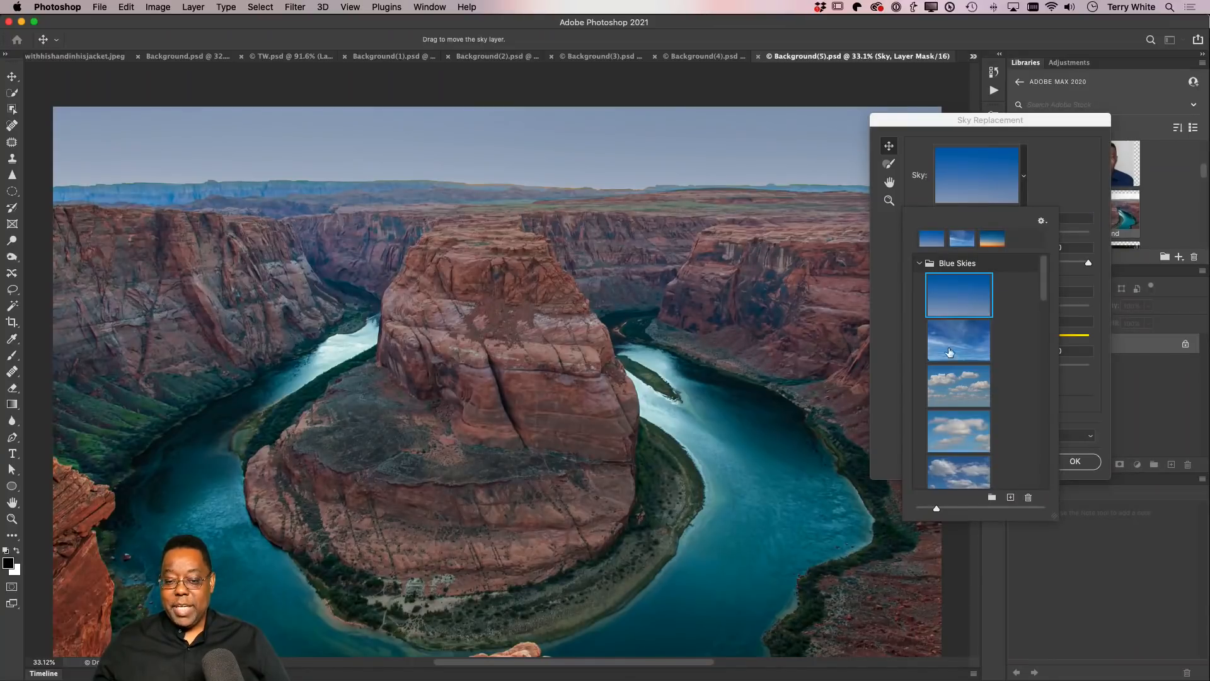
pyautogui.click(919, 264)
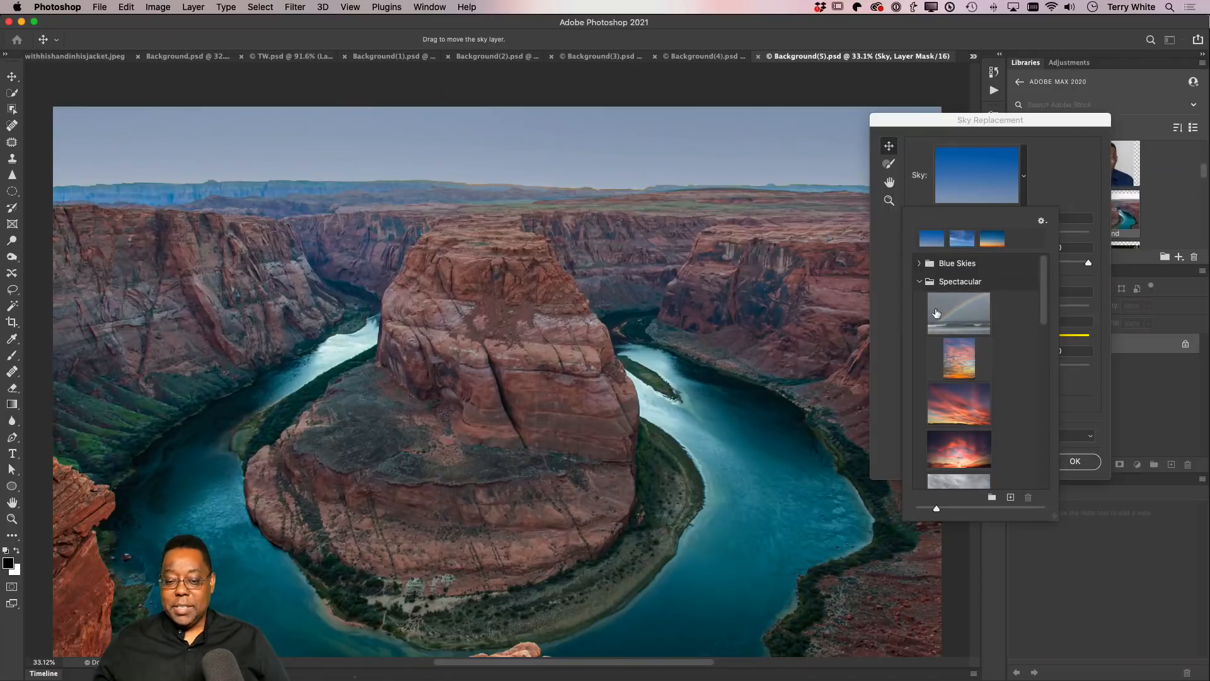
pyautogui.click(918, 282)
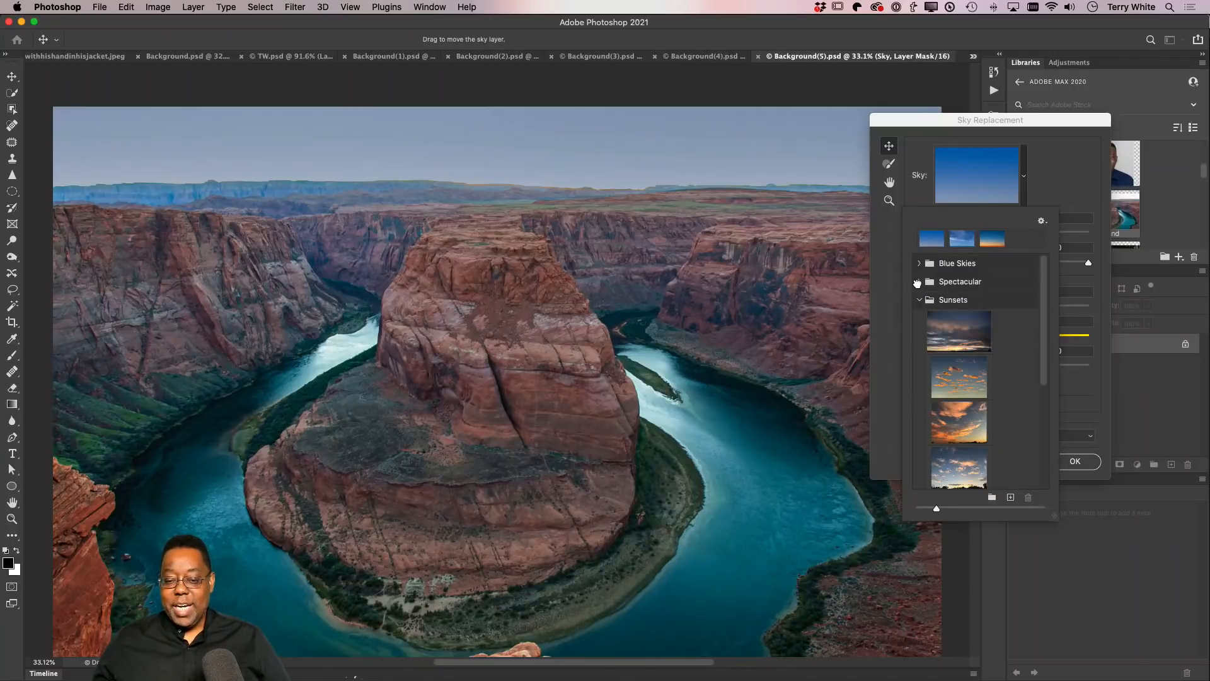
pyautogui.click(919, 300)
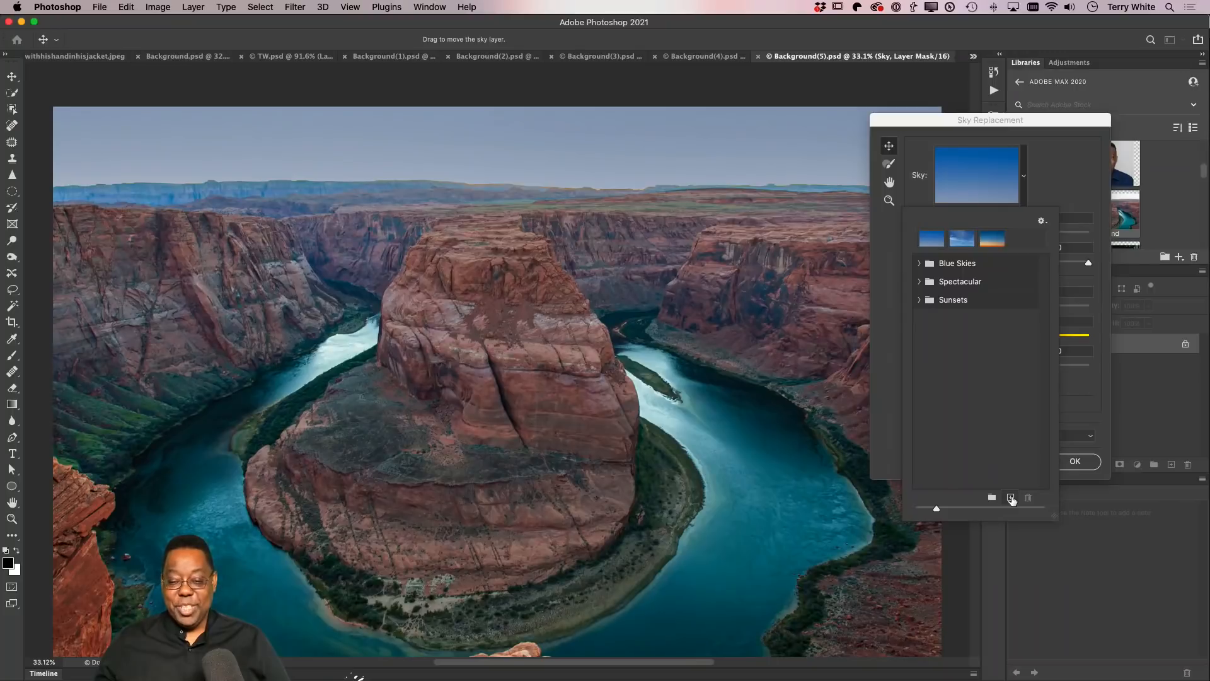
# - Preview several Spectacular skies over the canyon, including the glowing red sunset, pink clouds, scattered golden clouds and dark storm clouds
pyautogui.click(920, 282)
pyautogui.click(961, 407)
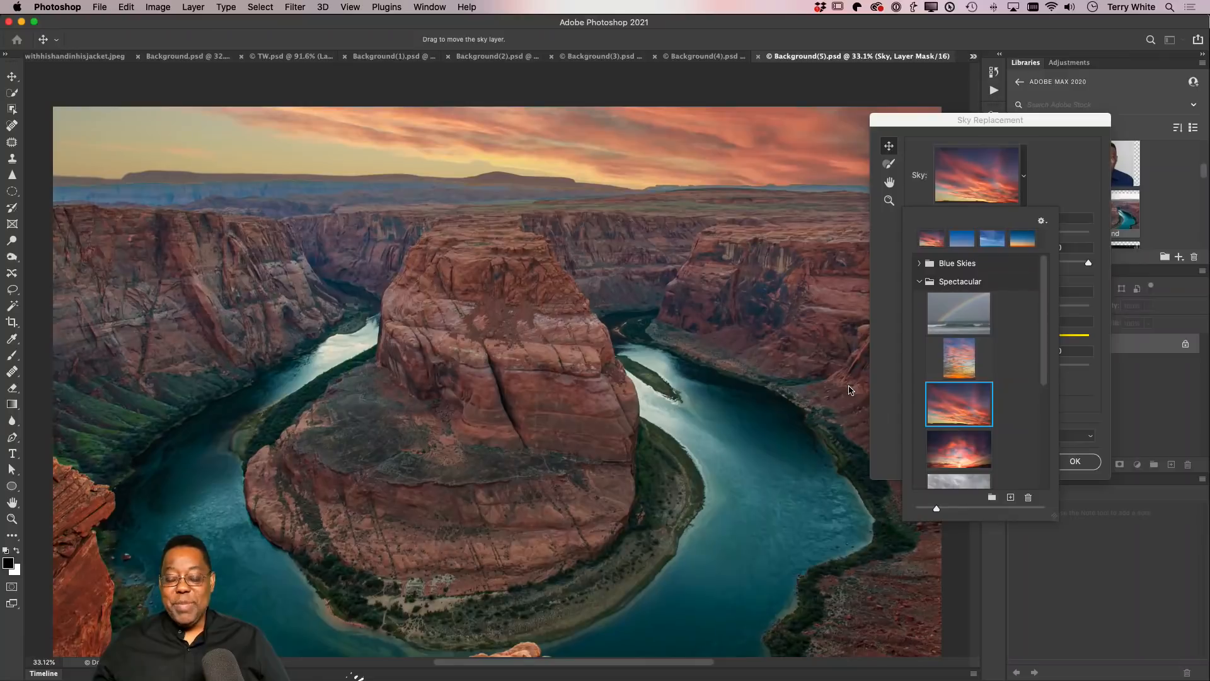
pyautogui.click(932, 445)
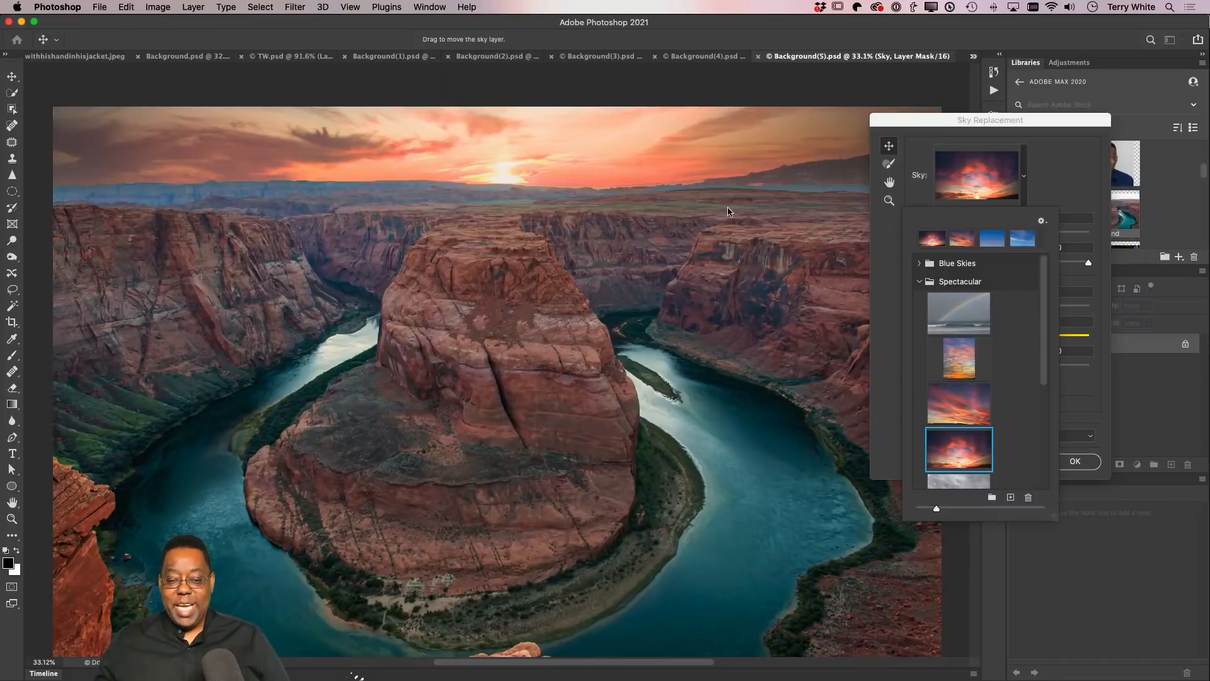
pyautogui.scroll(-4, 981, 359)
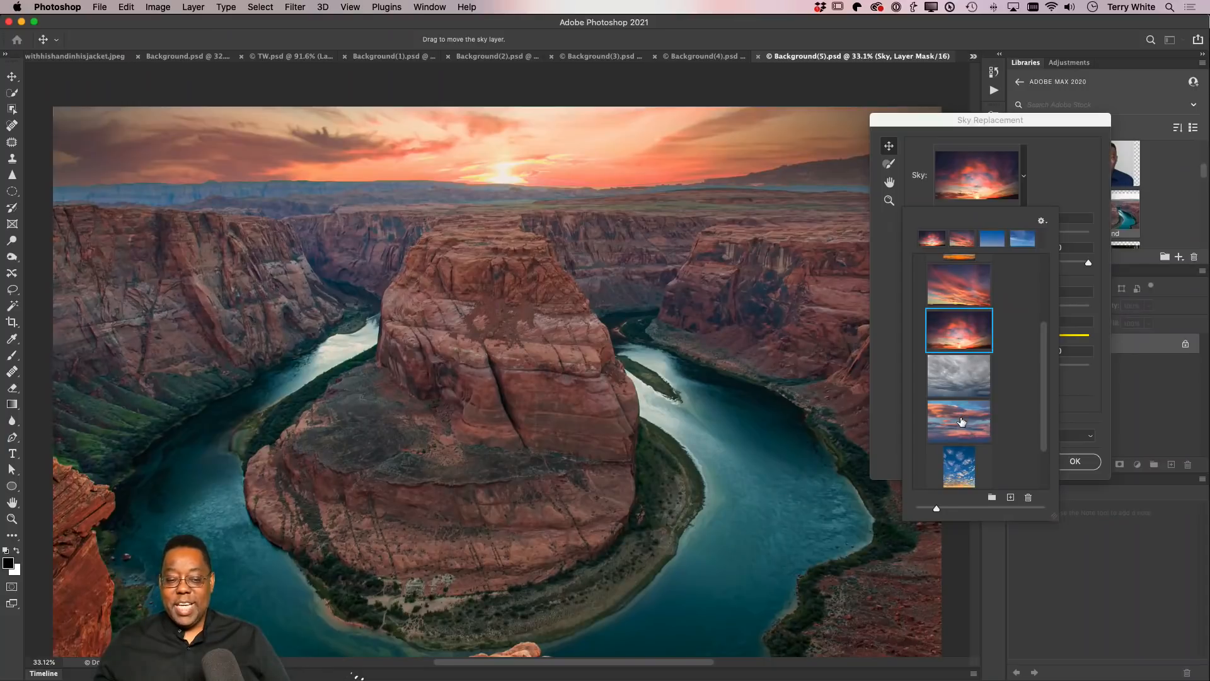
pyautogui.click(959, 420)
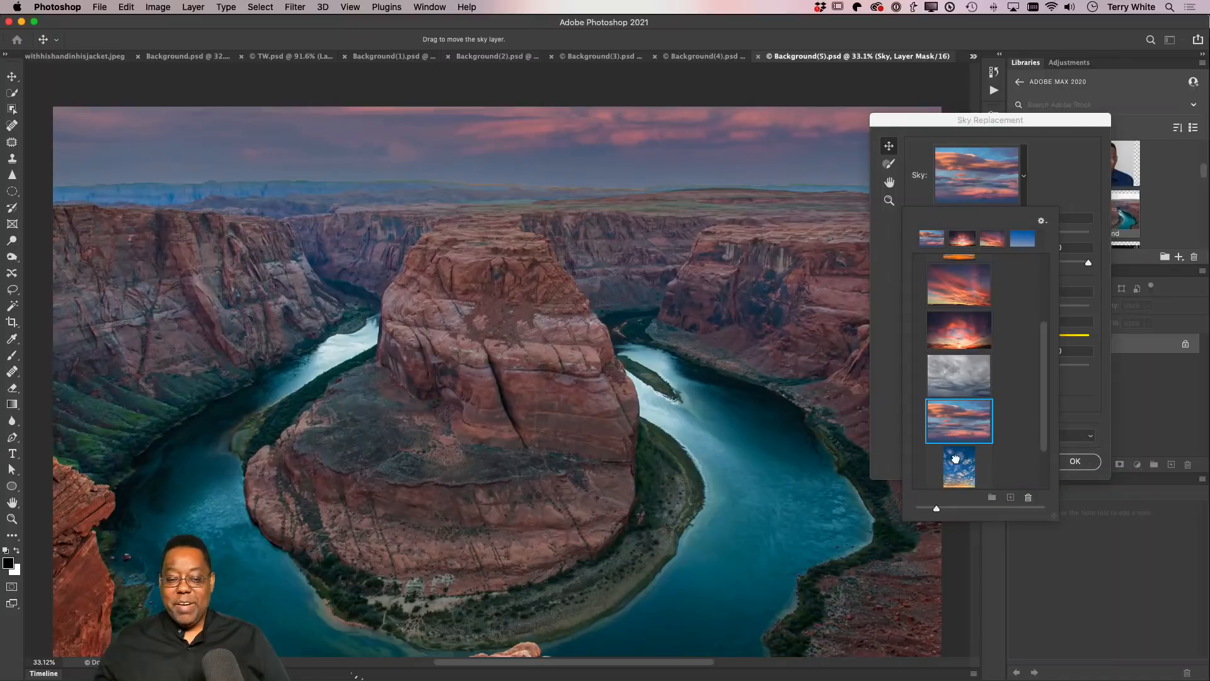
pyautogui.press('Down')
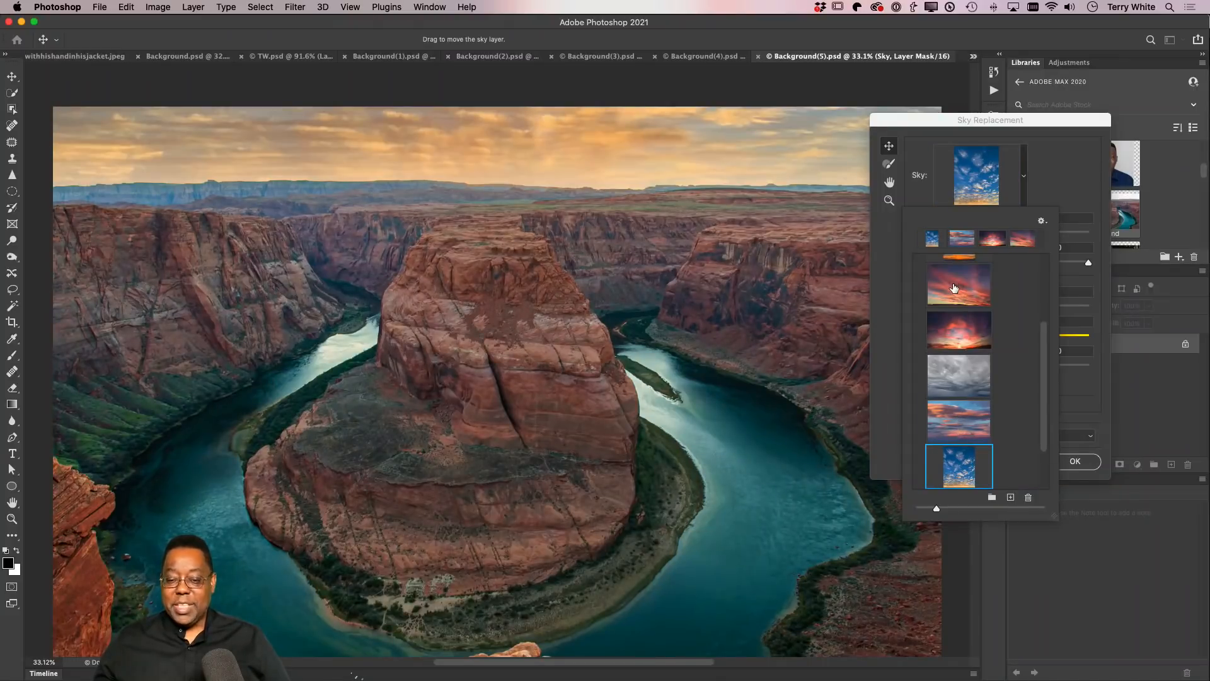
pyautogui.scroll(-2, 973, 313)
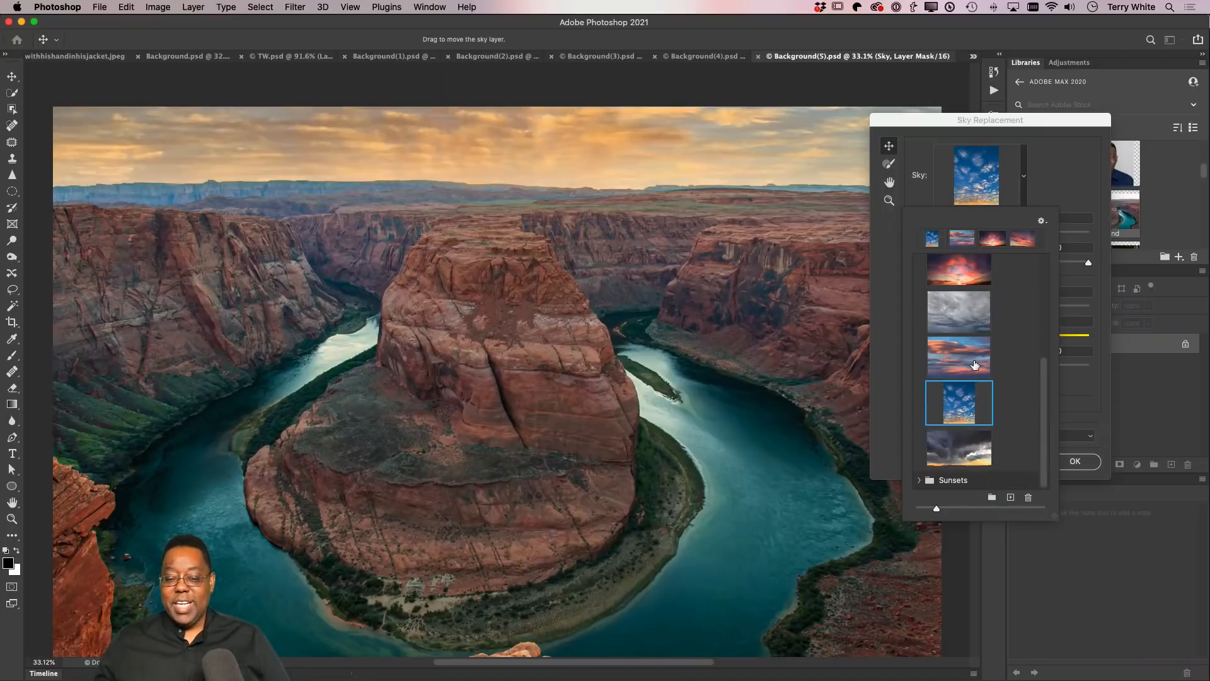
pyautogui.click(953, 445)
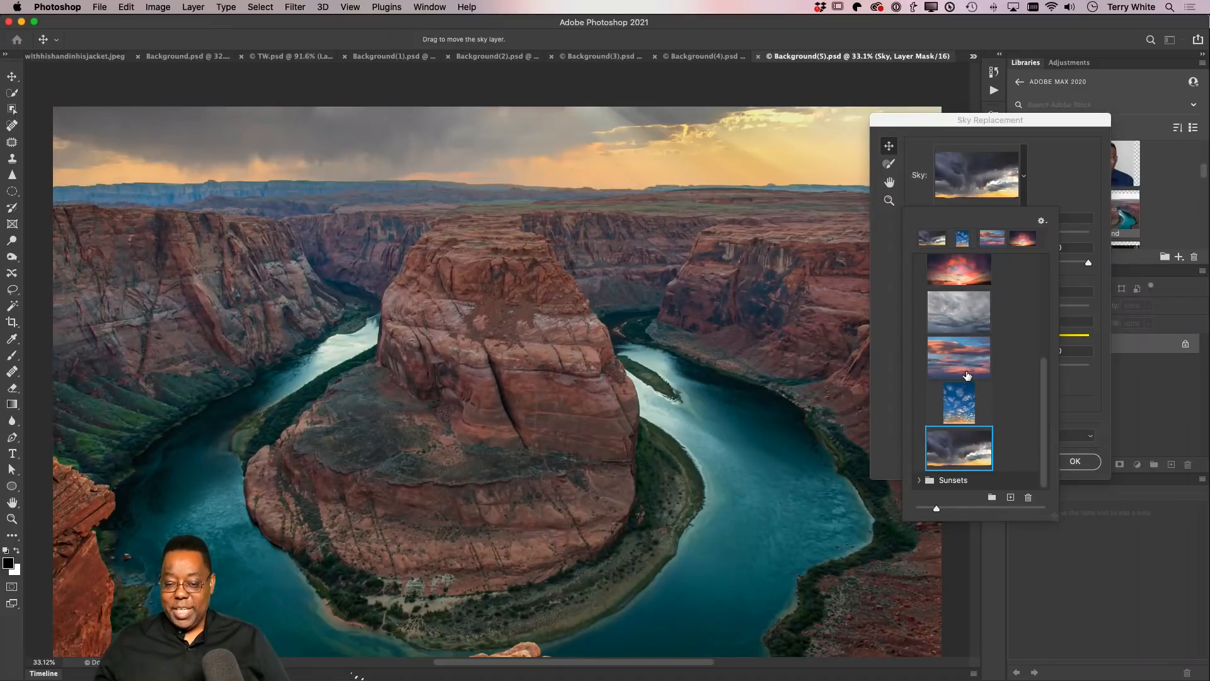
# - Replace the canyon's sky with the streaked orange-red sunset from the Spectacular group, output to New Layers
pyautogui.scroll(5, 963, 380)
pyautogui.click(958, 402)
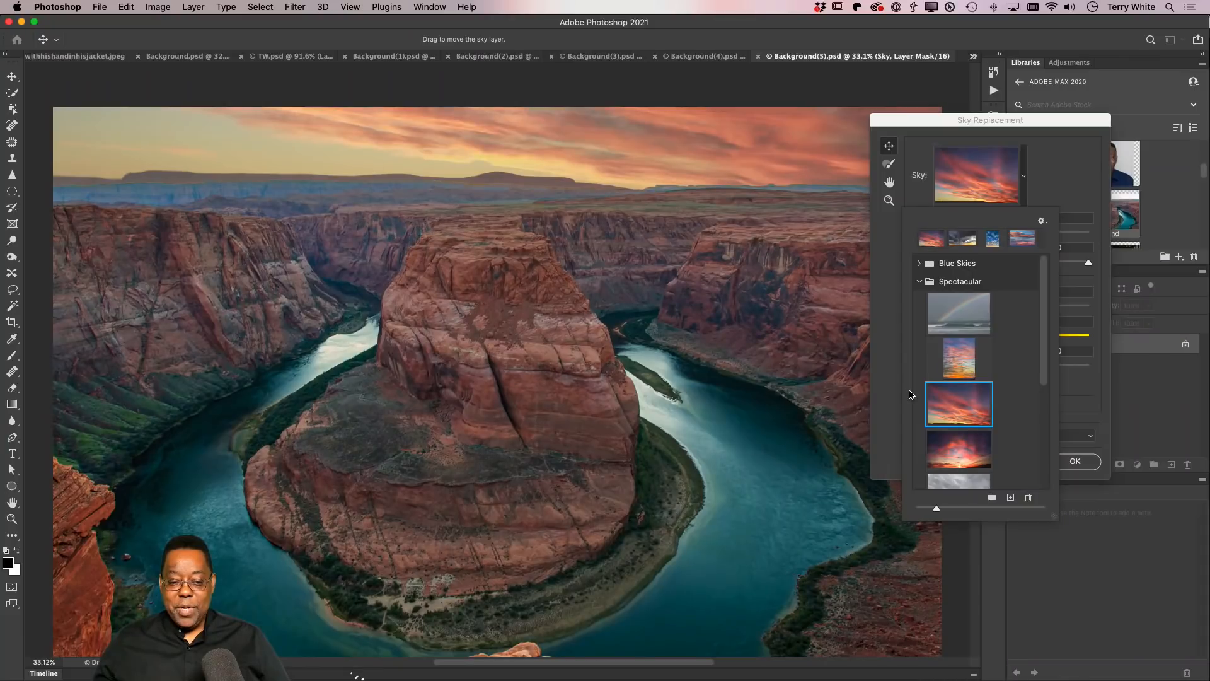
pyautogui.click(1082, 466)
pyautogui.click(1076, 462)
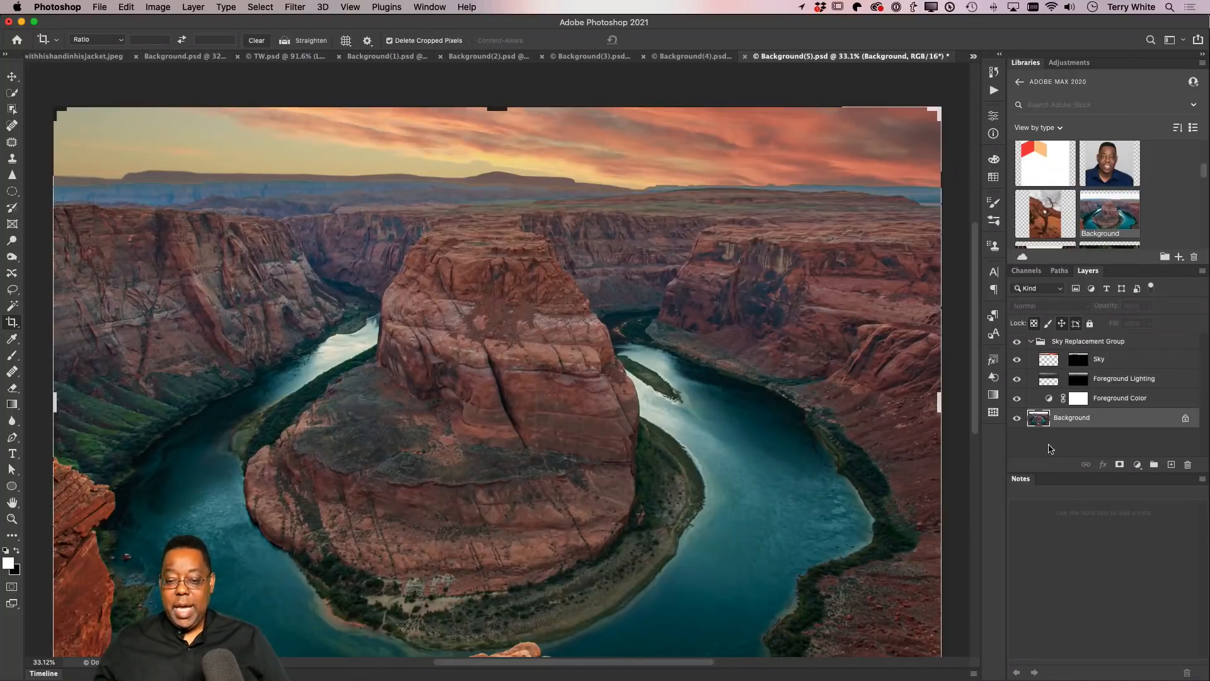
# - Compare the canyon with the Sky Replacement Group hidden and shown, and inspect the Sky and Foreground Lighting layer masks
pyautogui.click(1016, 341)
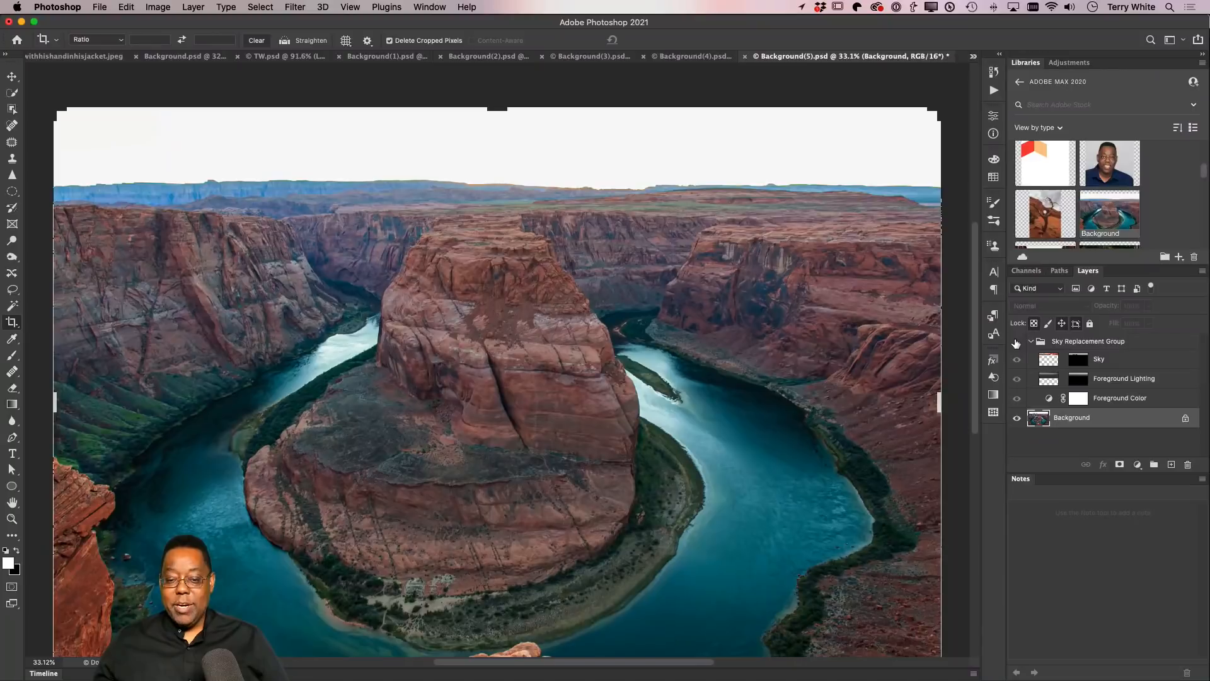
pyautogui.press('v')
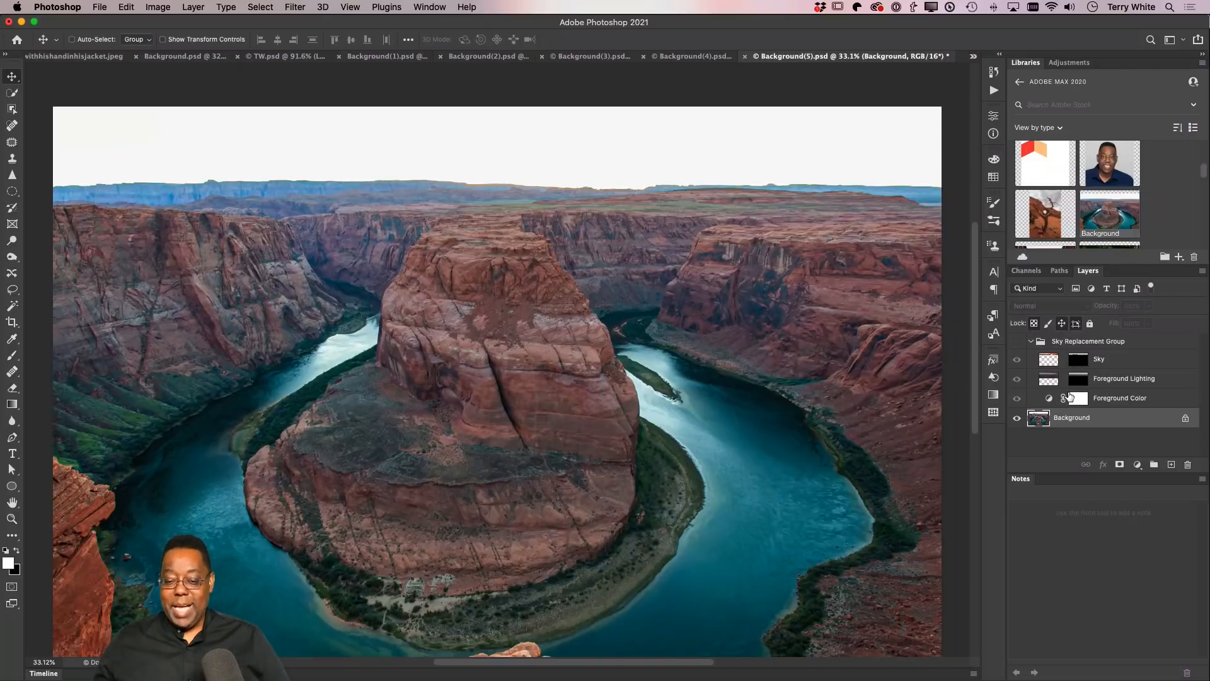
pyautogui.click(1017, 342)
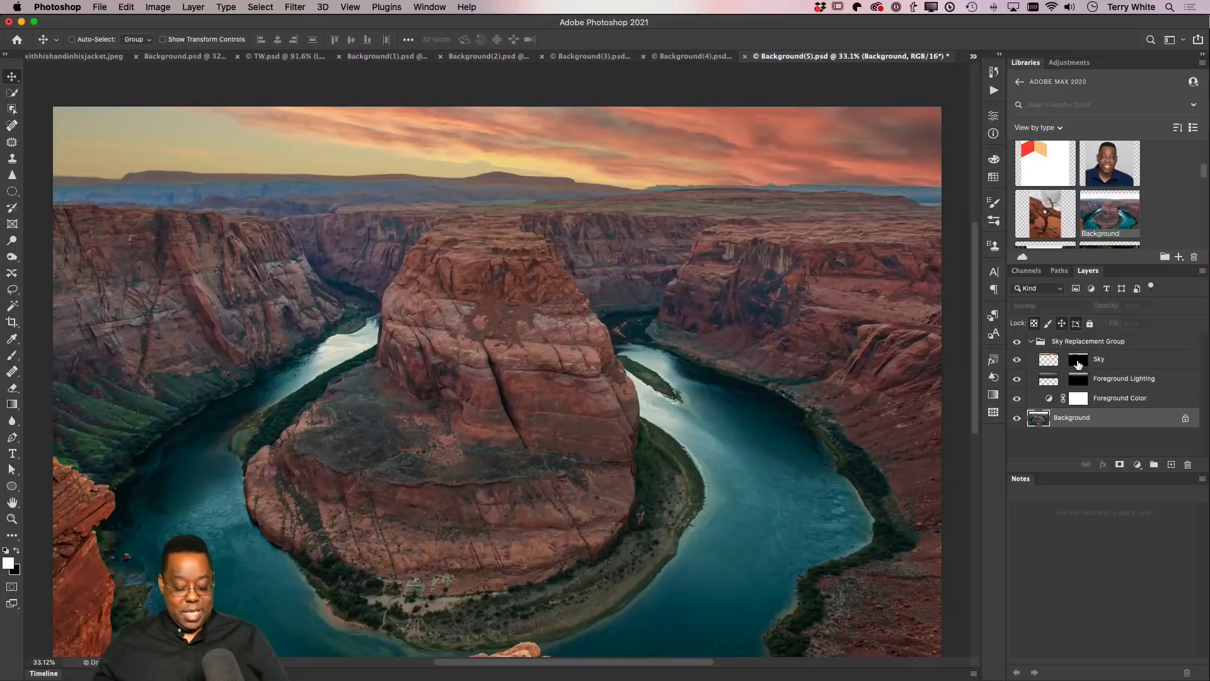
pyautogui.keyDown('alt'); pyautogui.click(1078, 364); pyautogui.keyUp('alt')
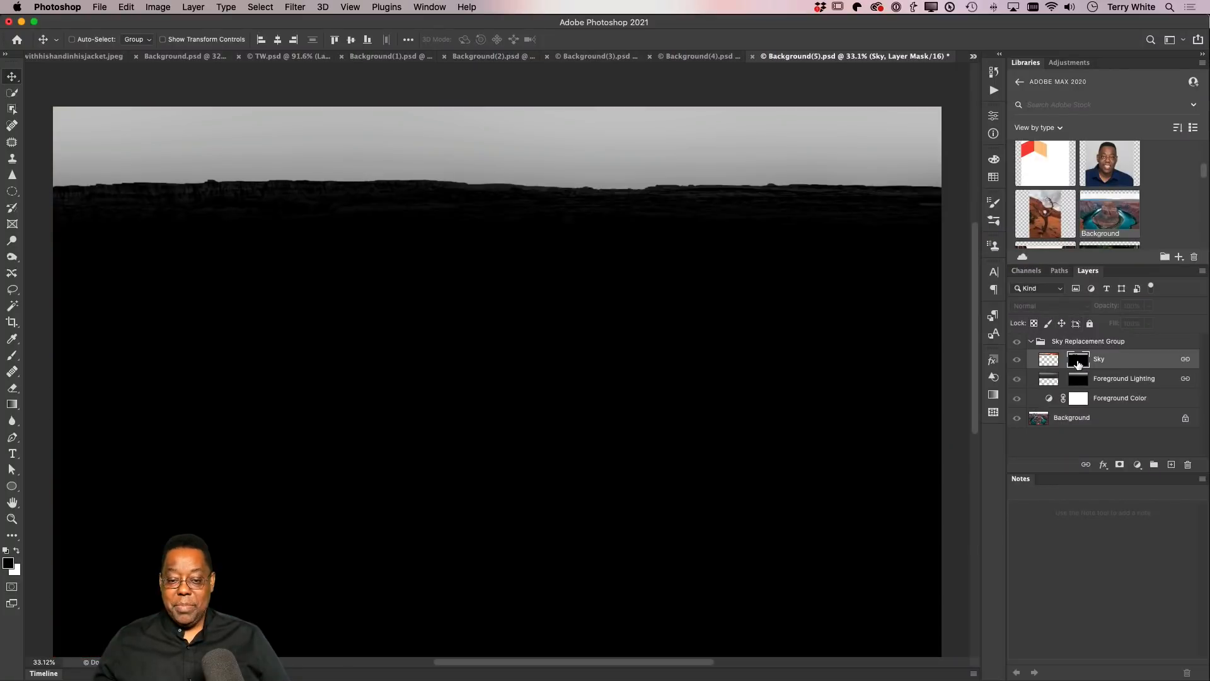
pyautogui.keyDown('alt'); pyautogui.click(1078, 364); pyautogui.keyUp('alt')
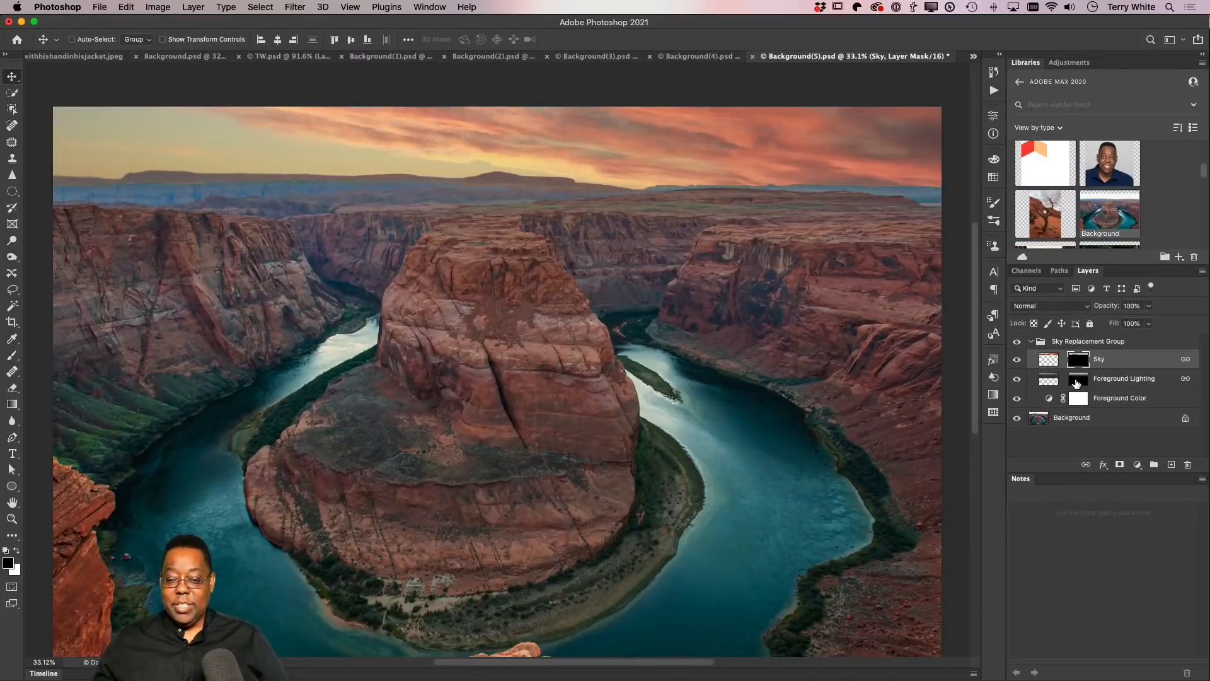
pyautogui.keyDown('alt'); pyautogui.click(1076, 377); pyautogui.keyUp('alt')
pyautogui.keyDown('alt'); pyautogui.click(1077, 377); pyautogui.keyUp('alt')
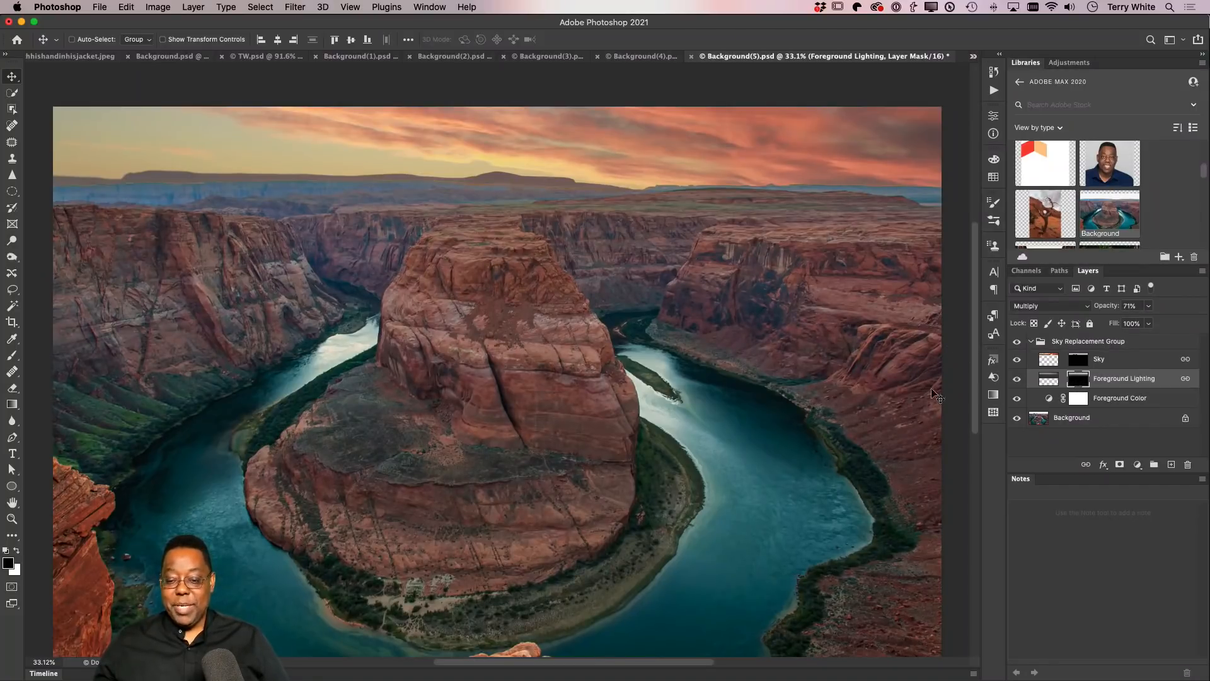
# - Open the canyon's original Background layer in the Camera Raw Filter
pyautogui.click(1037, 421)
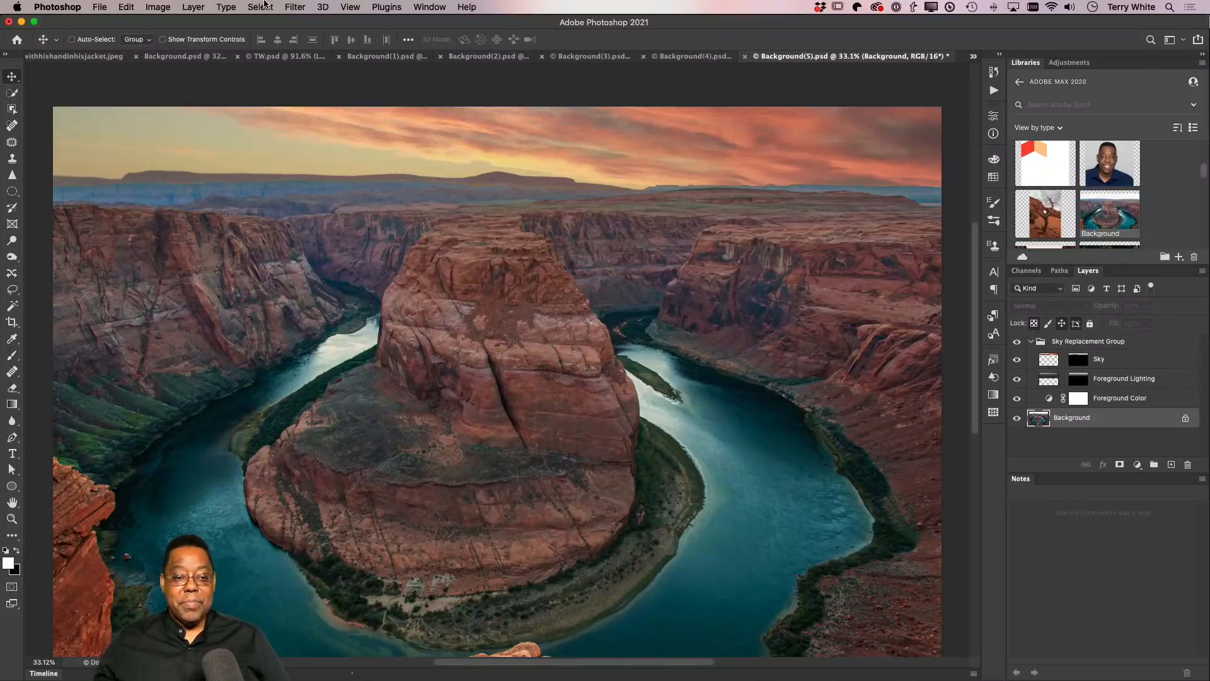
pyautogui.click(291, 8)
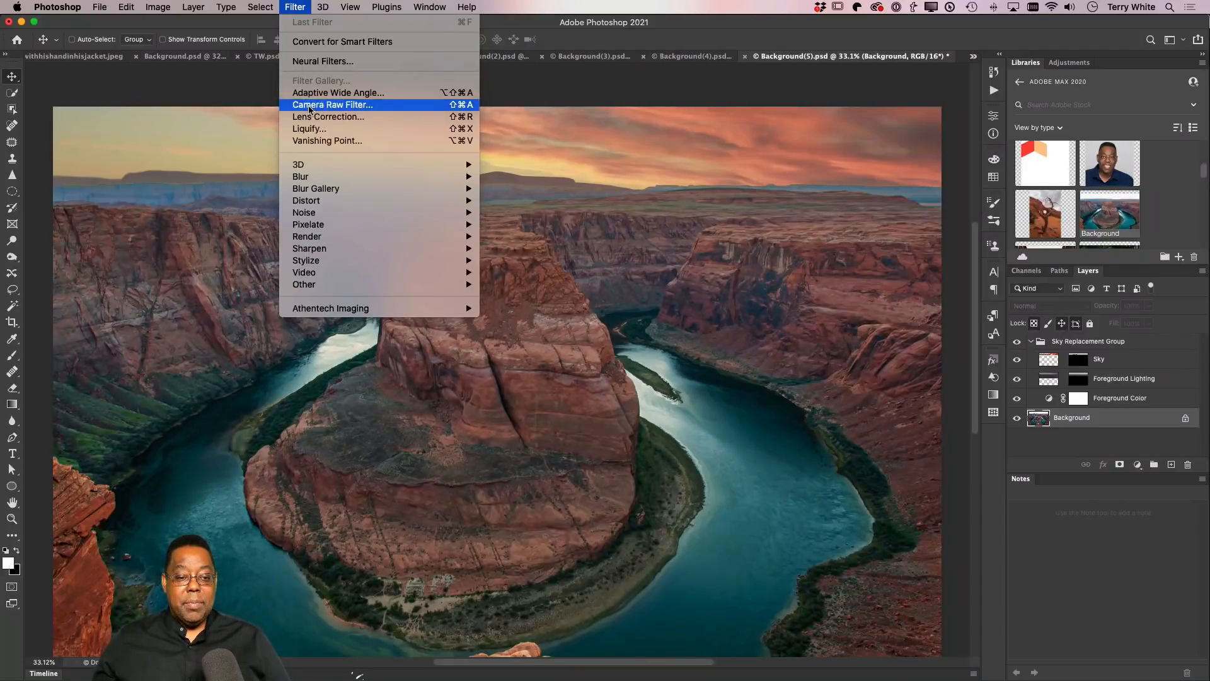
pyautogui.click(510, 252)
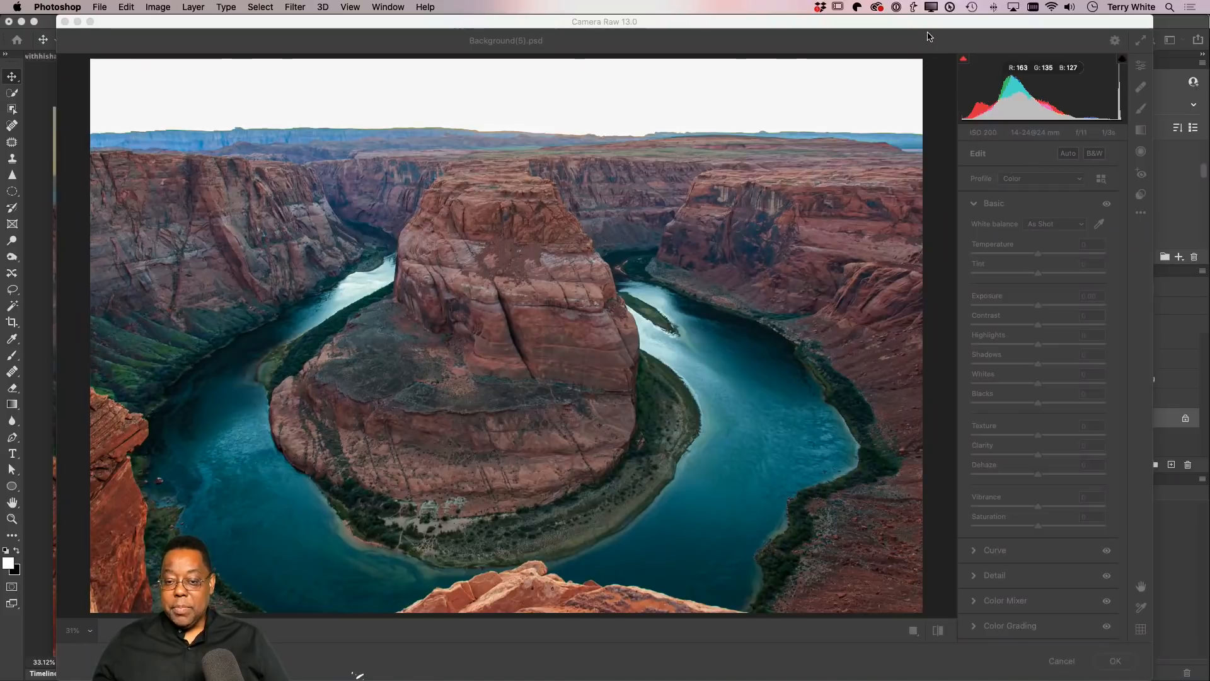
pyautogui.moveTo(911, 25); pyautogui.dragTo(890, 29)
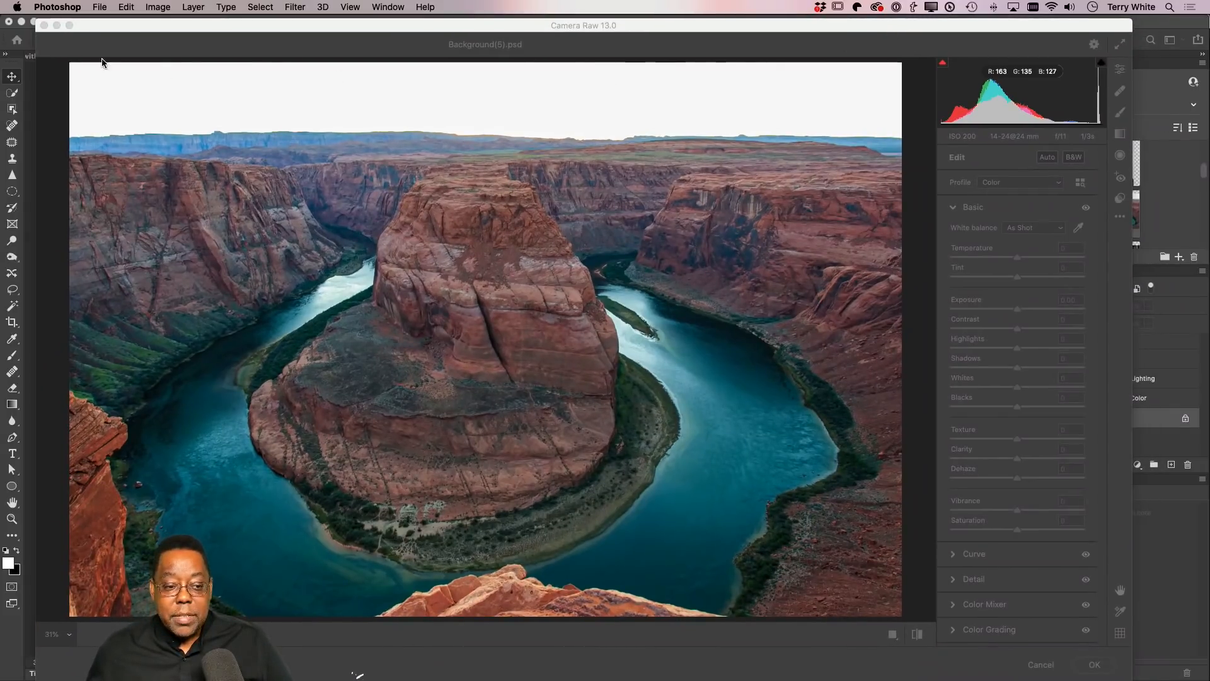
pyautogui.moveTo(85, 32); pyautogui.dragTo(107, 29)
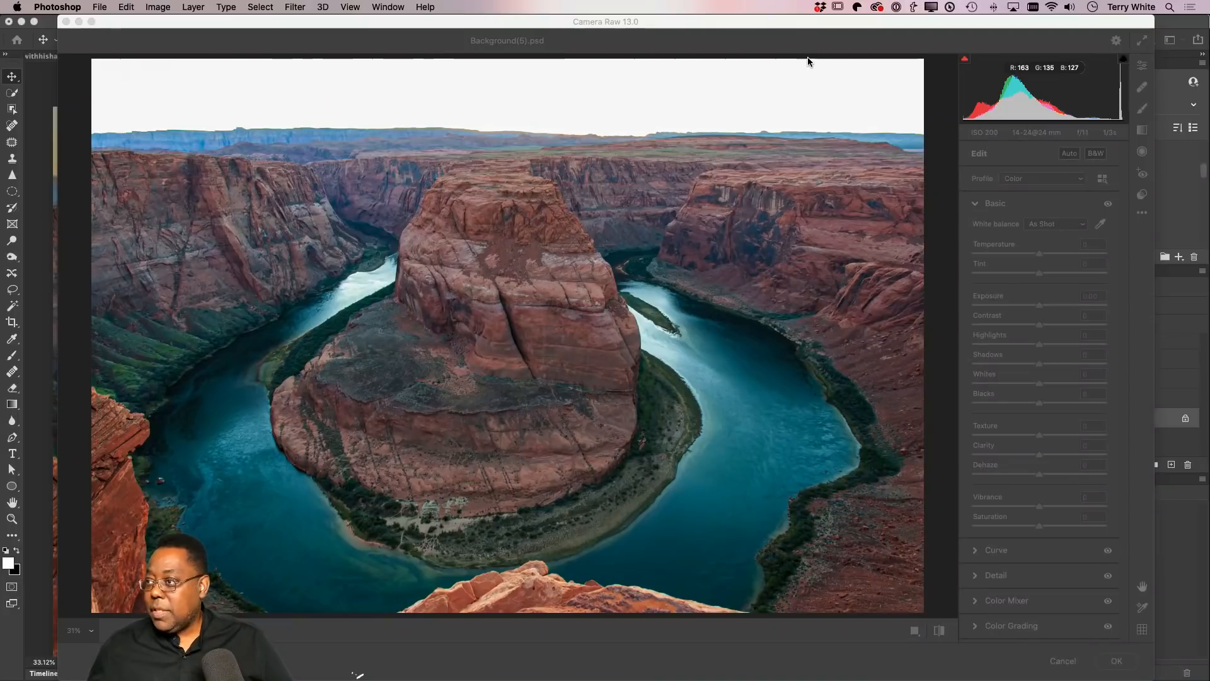
pyautogui.click(898, 224)
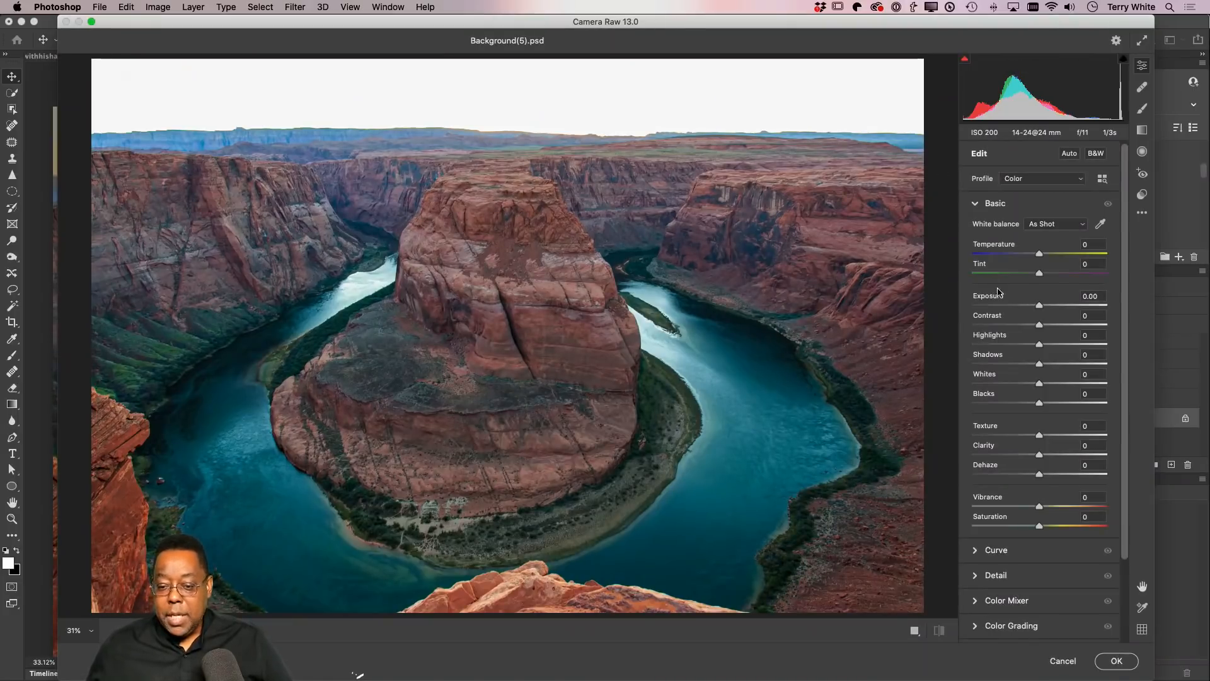
pyautogui.scroll(-1, 1051, 240)
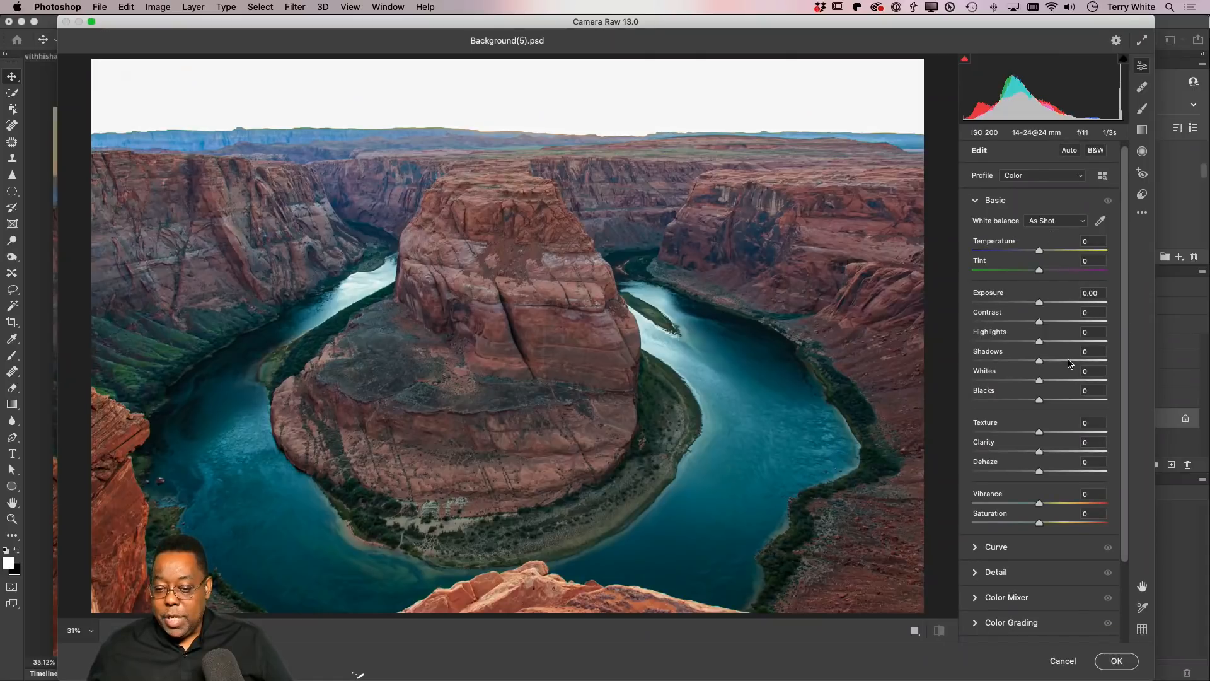
pyautogui.scroll(1, 1074, 243)
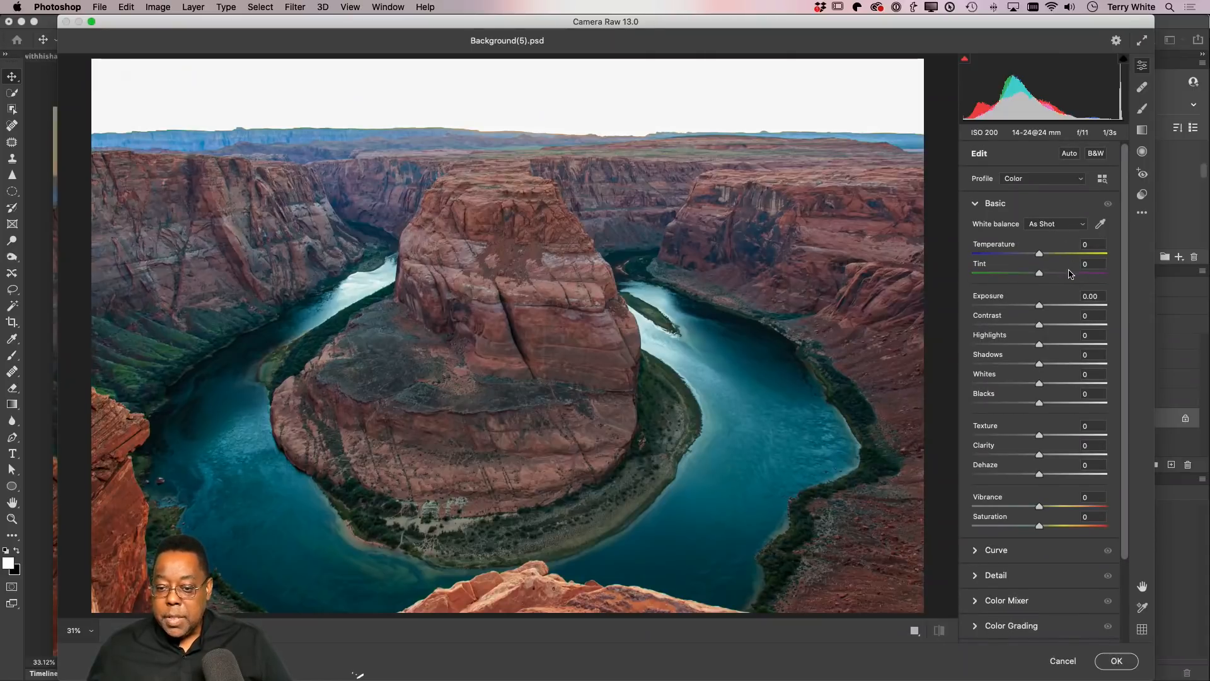
# - Set up the Camera Raw adjustment brush with size 6, Exposure reset to 0.00 and Dehaze at +32
pyautogui.click(1142, 108)
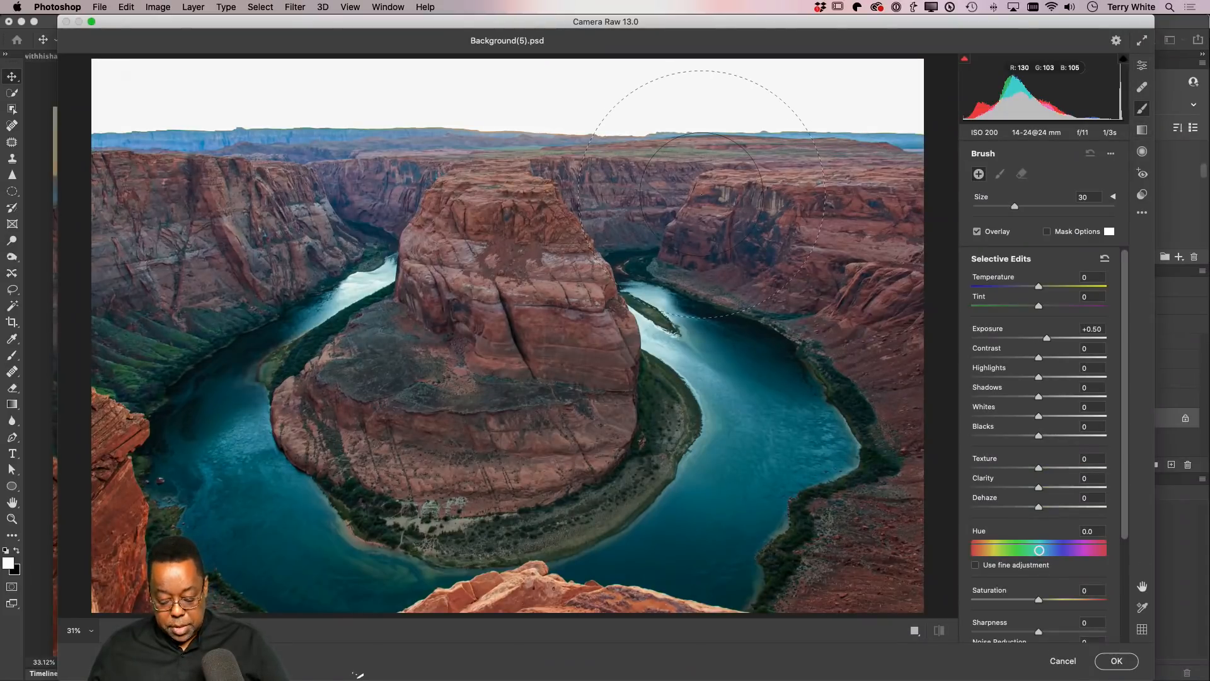
pyautogui.press('[')
pyautogui.press('[')
pyautogui.press('[')
pyautogui.press('[')
pyautogui.press('[')
pyautogui.press('[')
pyautogui.press('[')
pyautogui.press('[')
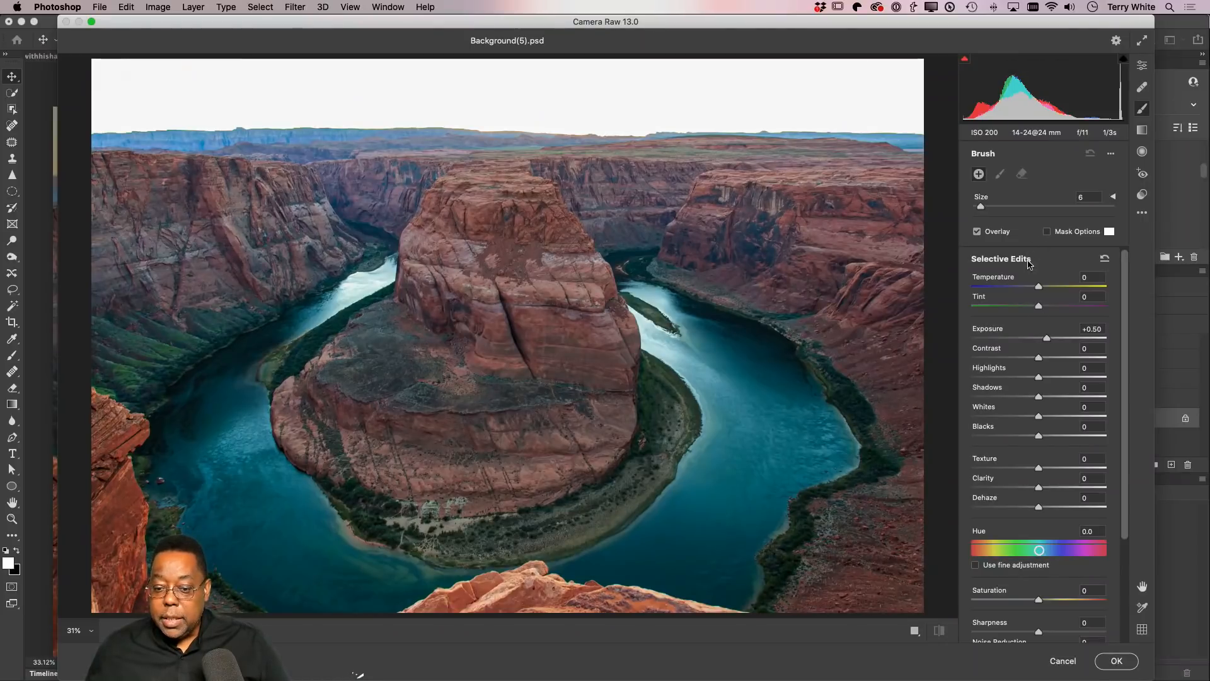
pyautogui.doubleClick(1047, 340)
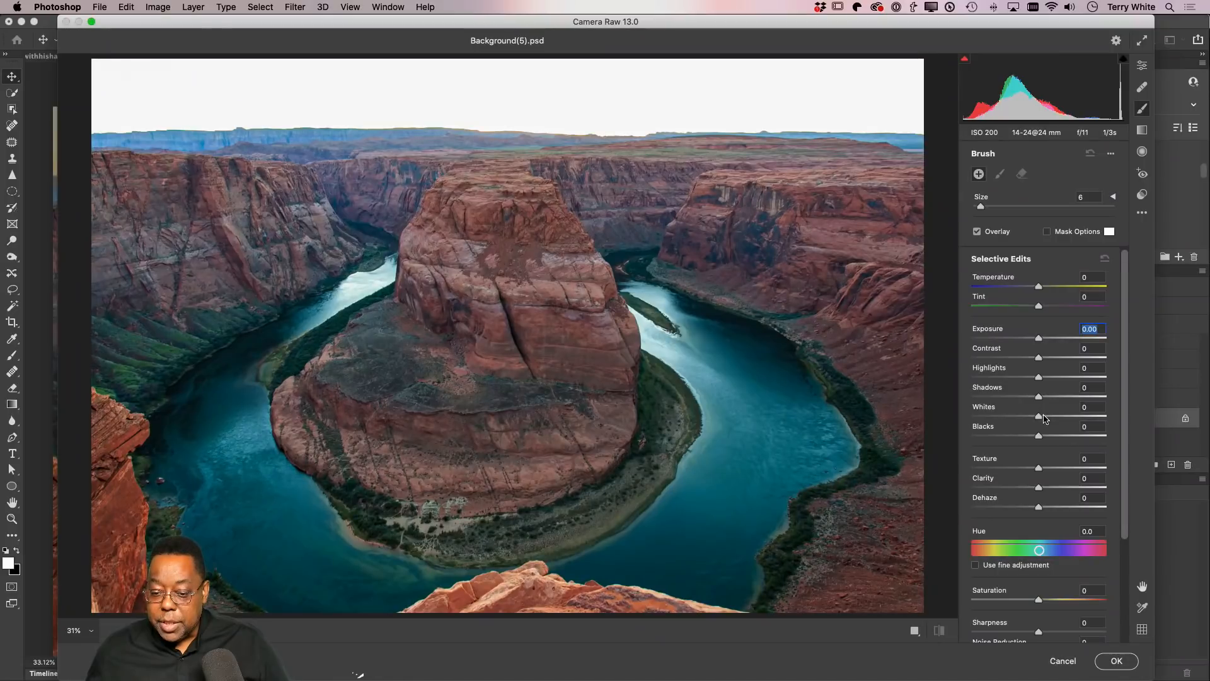
pyautogui.moveTo(1039, 508); pyautogui.dragTo(1060, 509)
# - Paint the dehaze adjustment along the distant mesas on the canyon's horizon and apply the Camera Raw edit
pyautogui.moveTo(777, 144)
pyautogui.mouseDown()
pyautogui.moveTo(461, 159)
pyautogui.moveTo(96, 140)
pyautogui.moveTo(381, 159)
pyautogui.mouseUp()
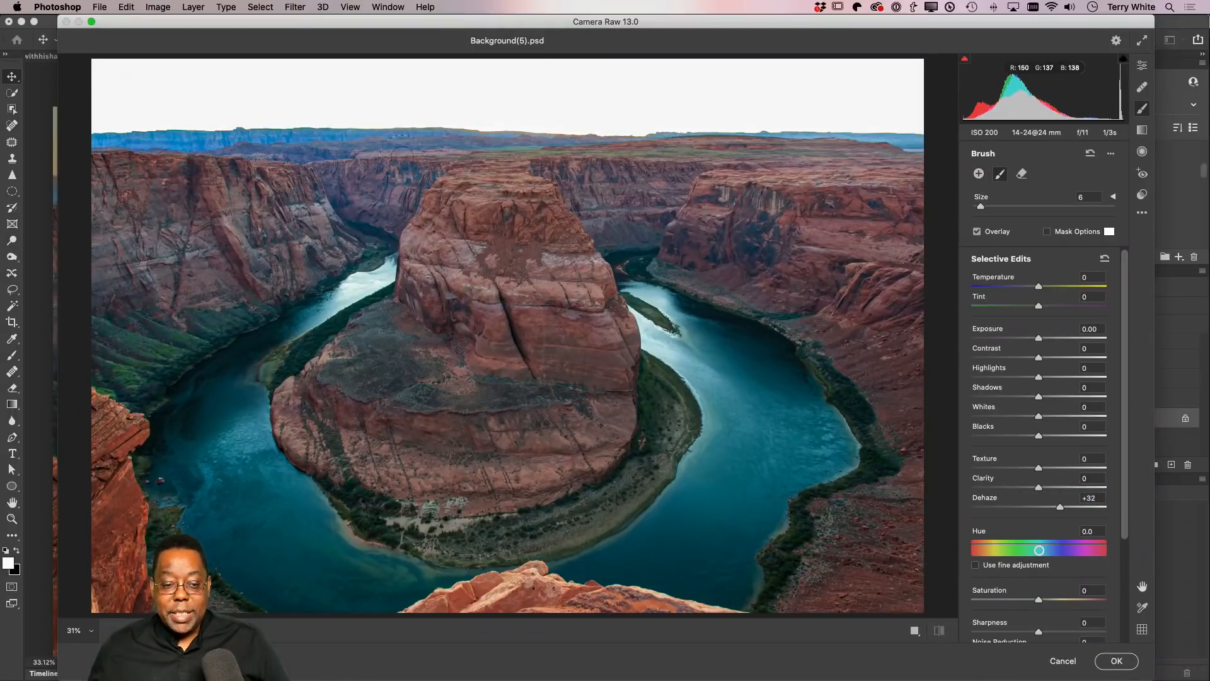
pyautogui.moveTo(595, 148)
pyautogui.mouseDown()
pyautogui.moveTo(902, 151)
pyautogui.moveTo(841, 168)
pyautogui.mouseUp()
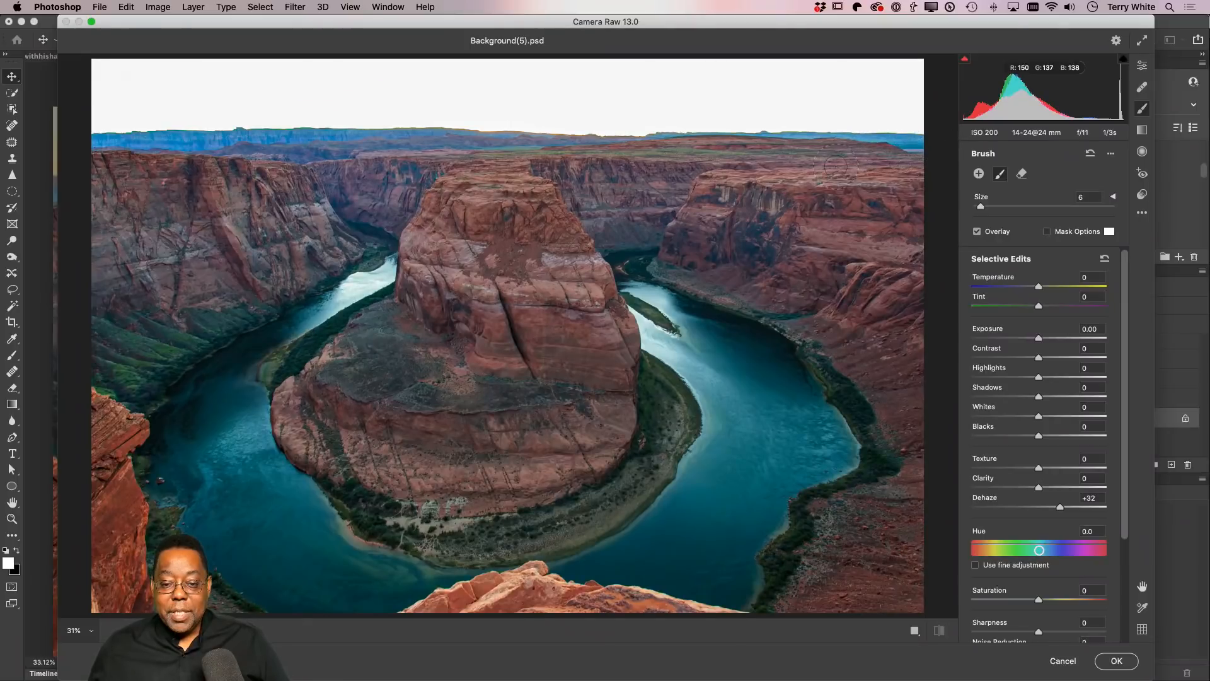
pyautogui.moveTo(181, 154)
pyautogui.mouseDown()
pyautogui.moveTo(77, 145)
pyautogui.moveTo(146, 145)
pyautogui.mouseUp()
pyautogui.click(1116, 662)
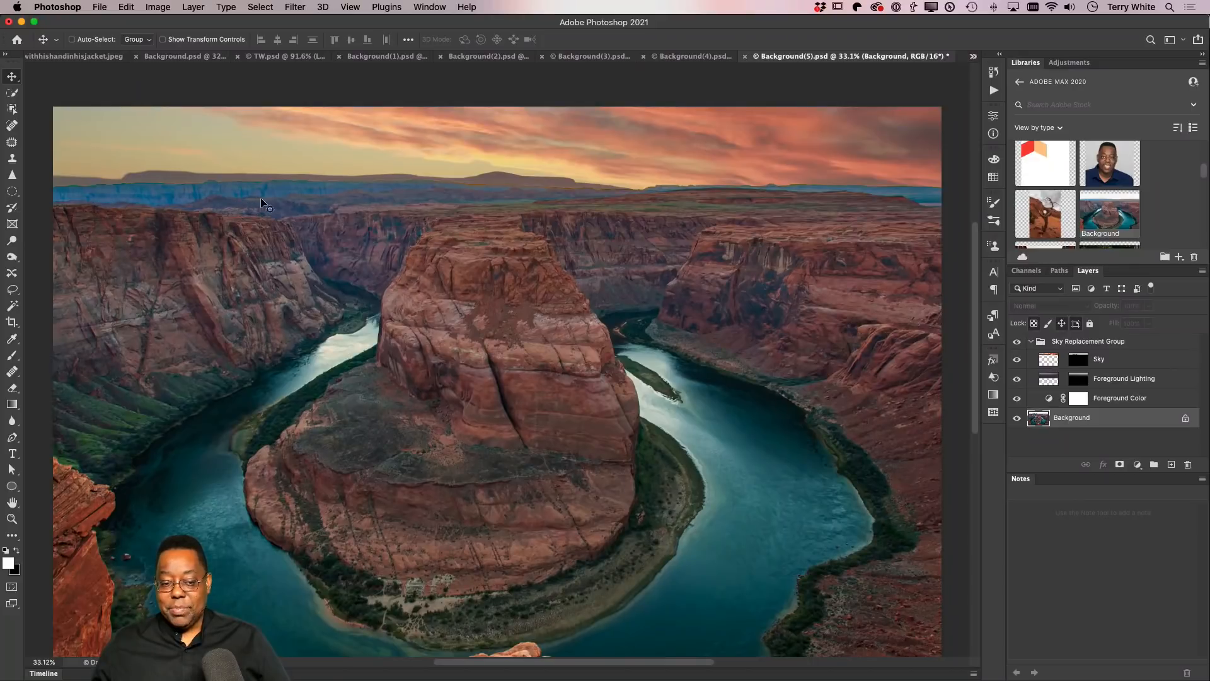
# - Start Sky Replacement on the bridge photo in Background.psd and look through the Blue Skies and Spectacular presets
pyautogui.click(197, 60)
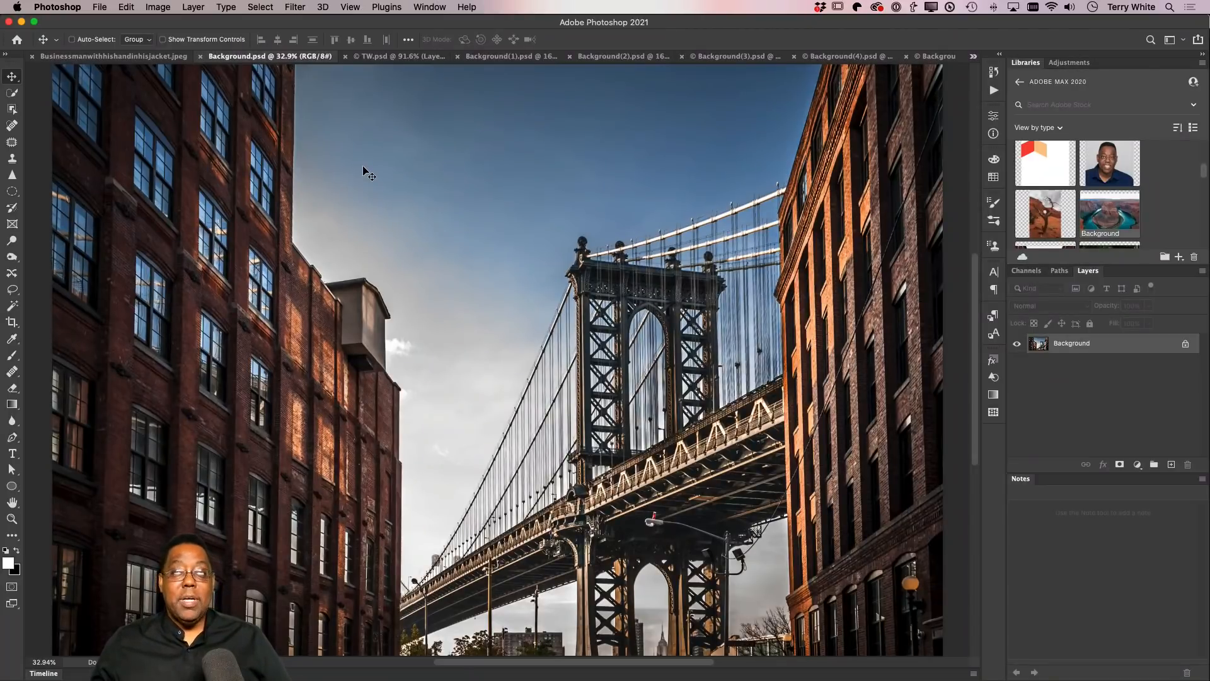
pyautogui.click(129, 8)
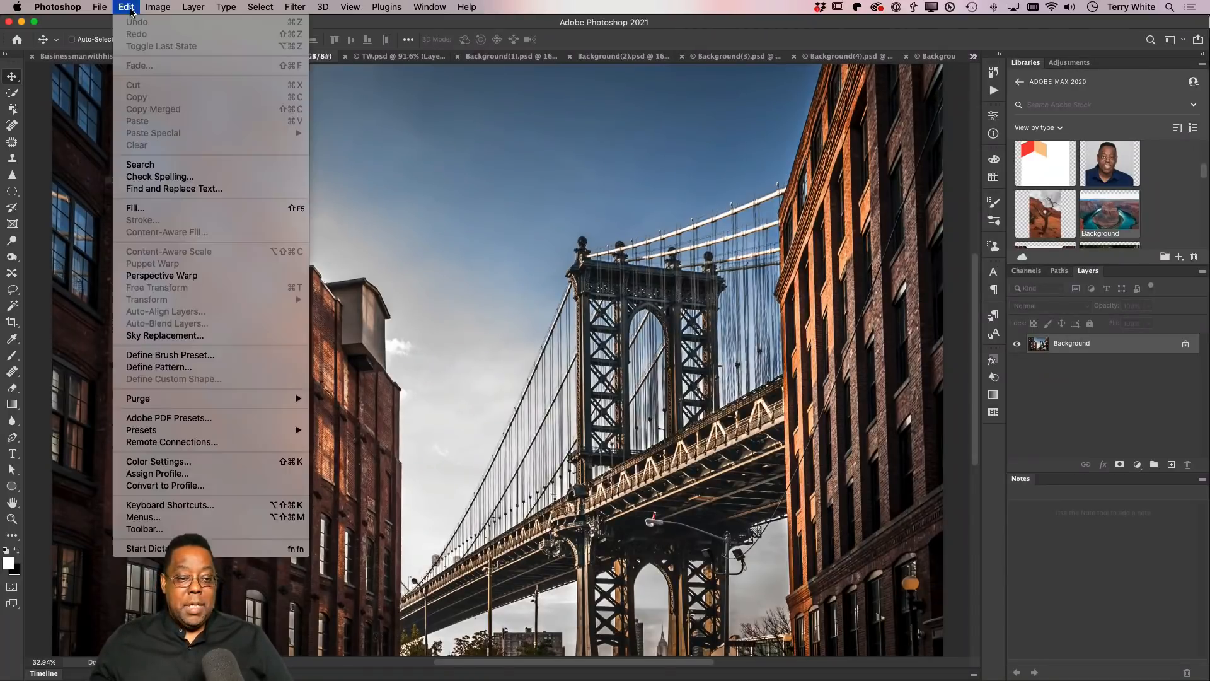
pyautogui.click(174, 335)
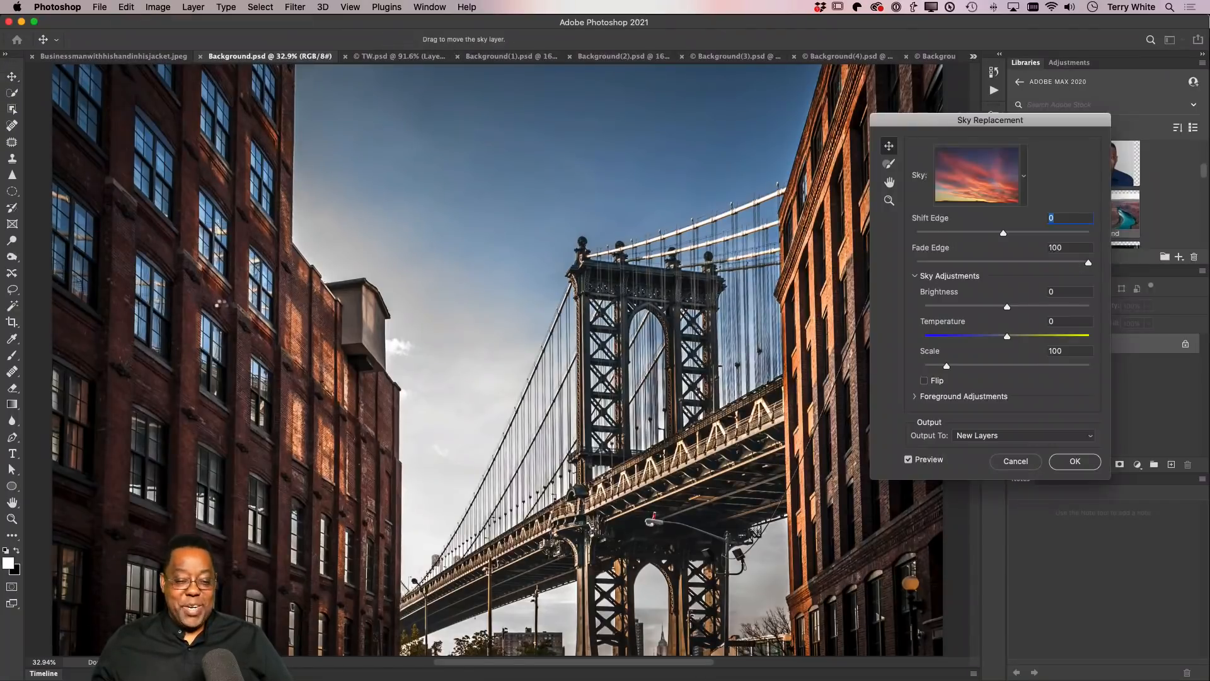
pyautogui.click(1024, 177)
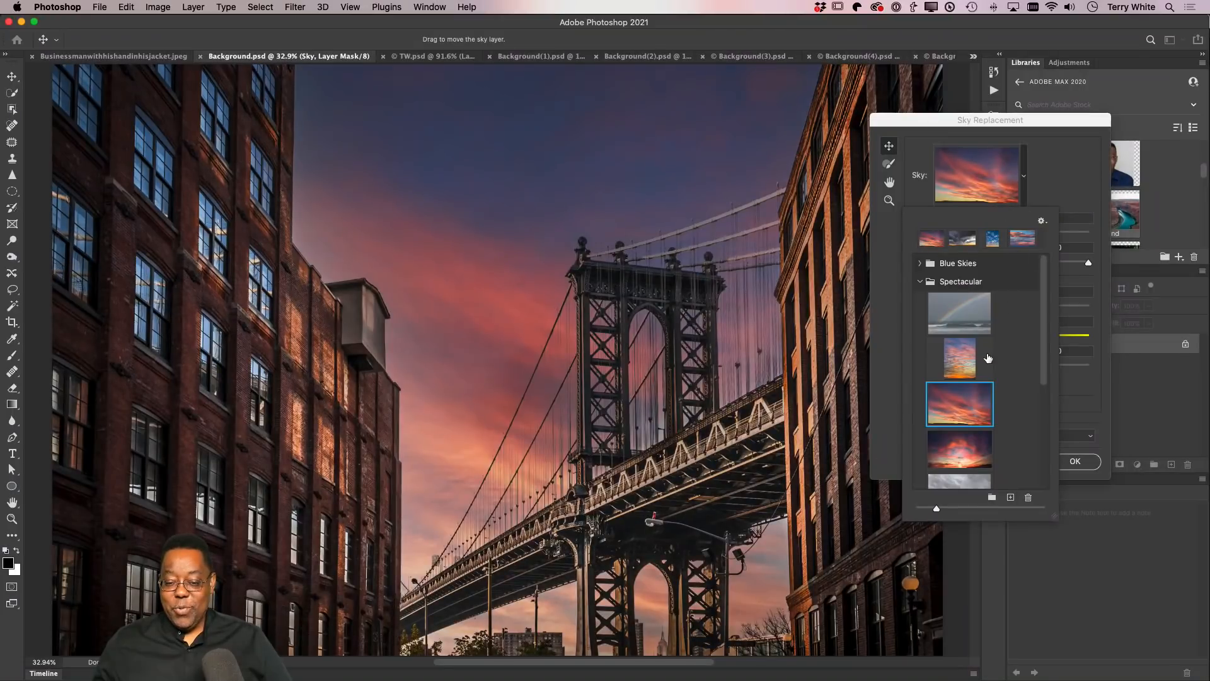
pyautogui.scroll(-5, 985, 359)
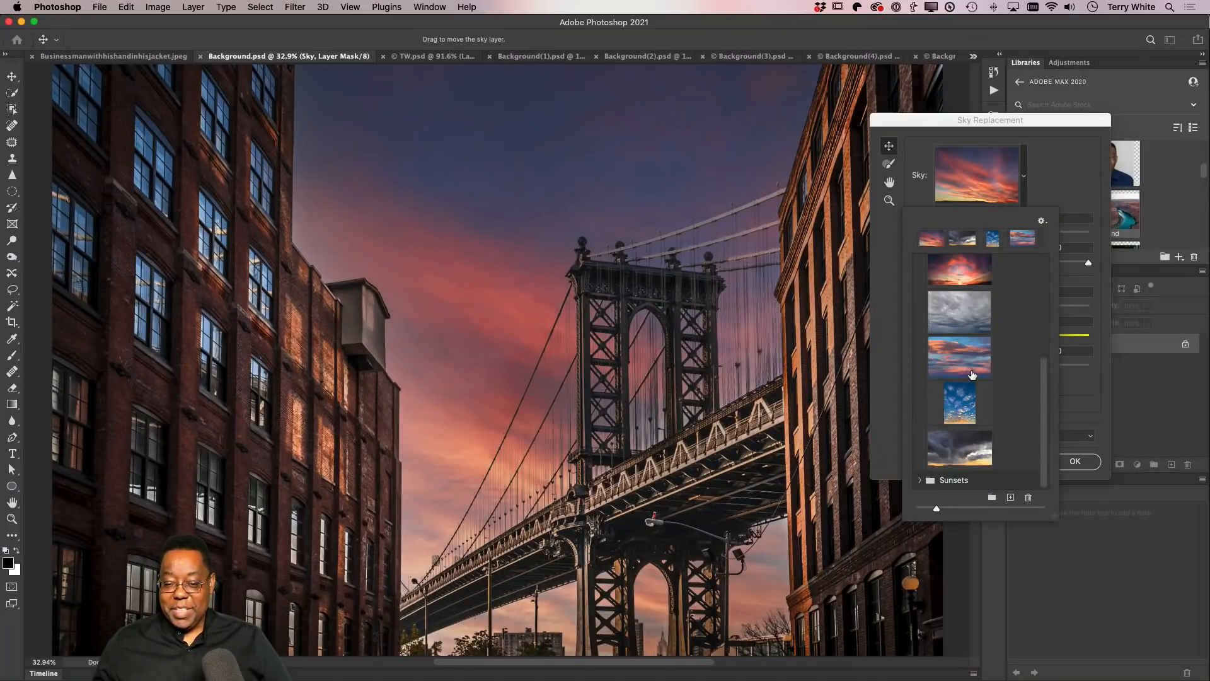
pyautogui.scroll(5, 971, 372)
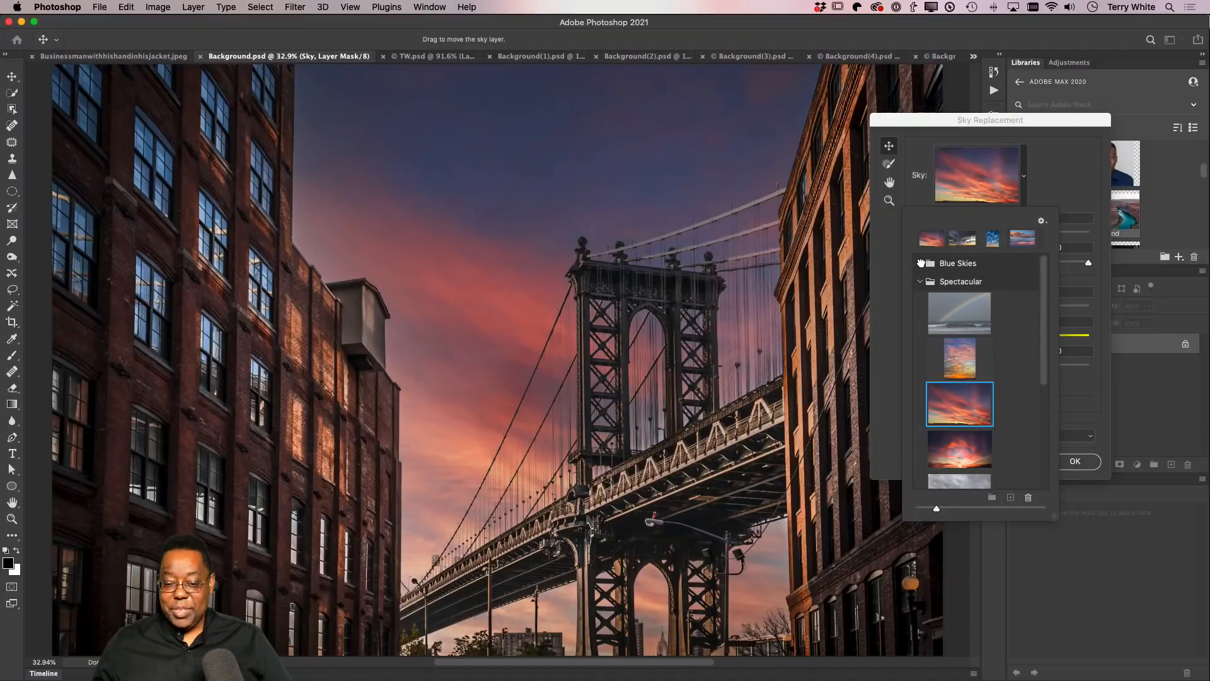
pyautogui.click(921, 263)
pyautogui.scroll(-10, 994, 366)
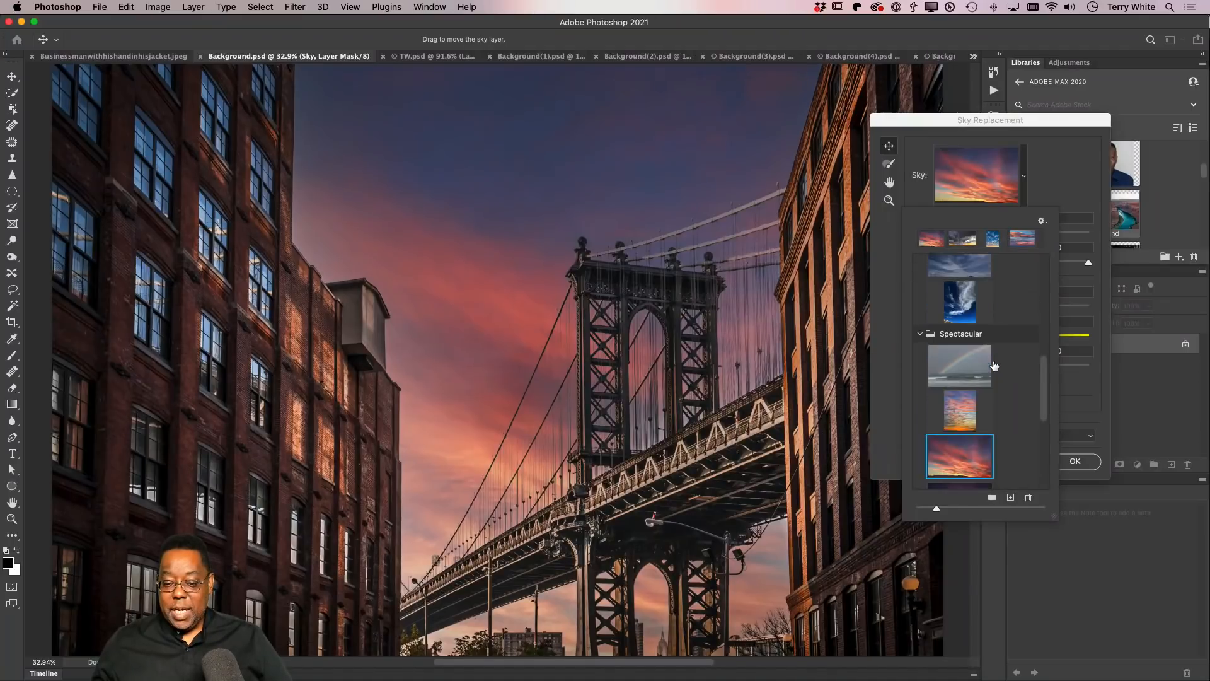
pyautogui.scroll(10, 994, 365)
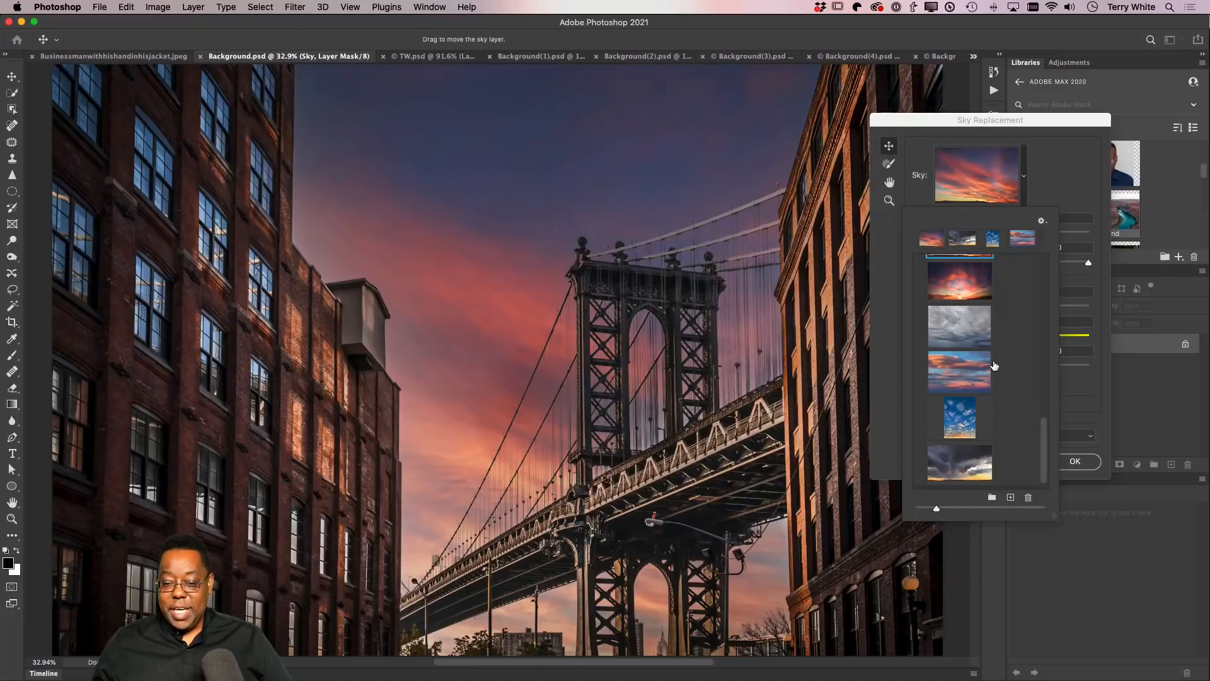
# - Try the fourth Blue Skies preset with puffy white clouds behind the bridge and shift its clouds up between the buildings
pyautogui.click(950, 429)
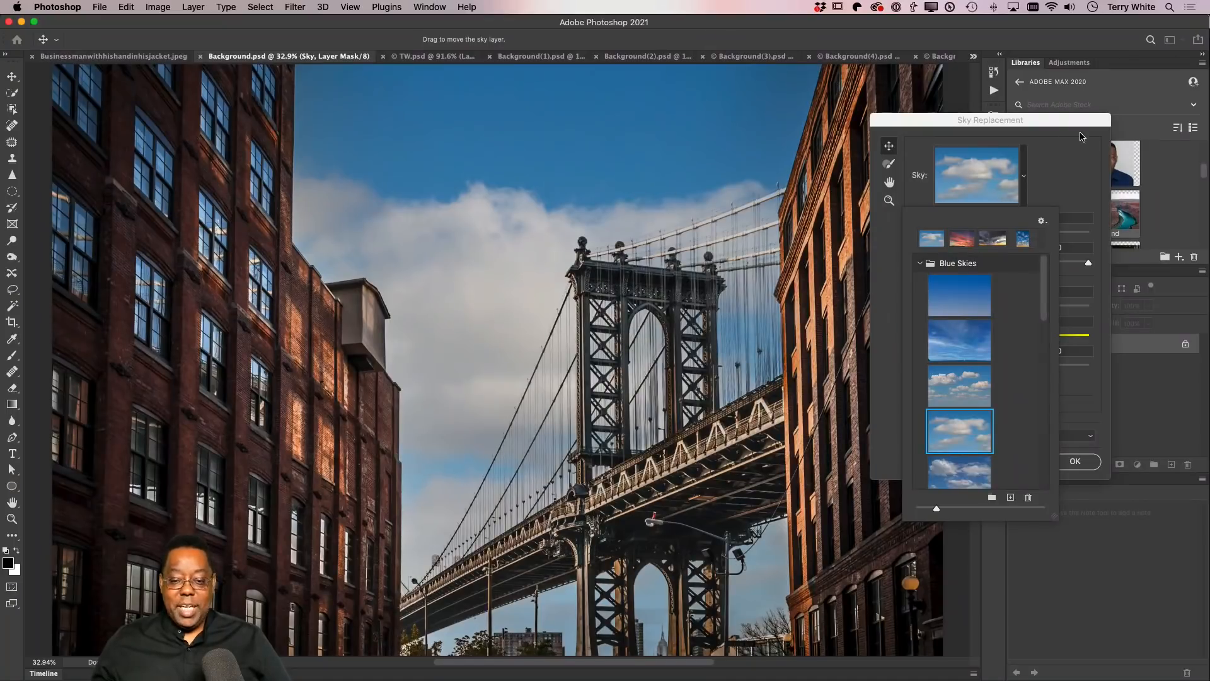
pyautogui.moveTo(1006, 121); pyautogui.dragTo(1139, 102)
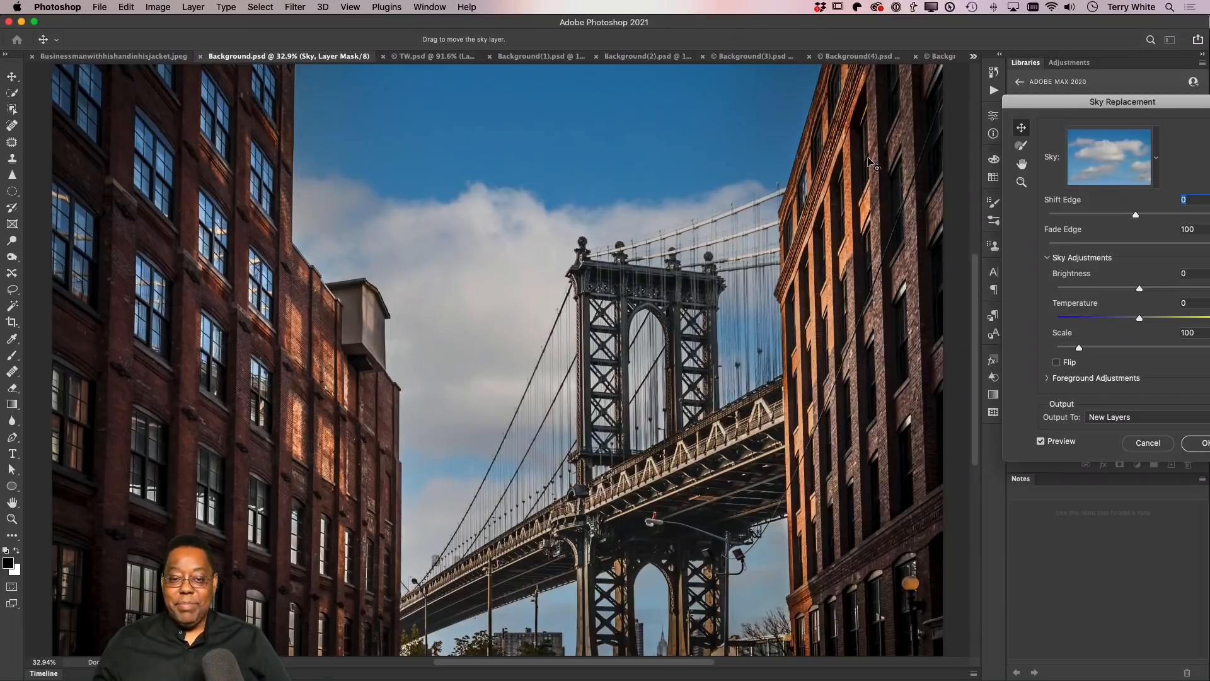
pyautogui.moveTo(692, 169); pyautogui.dragTo(829, 126)
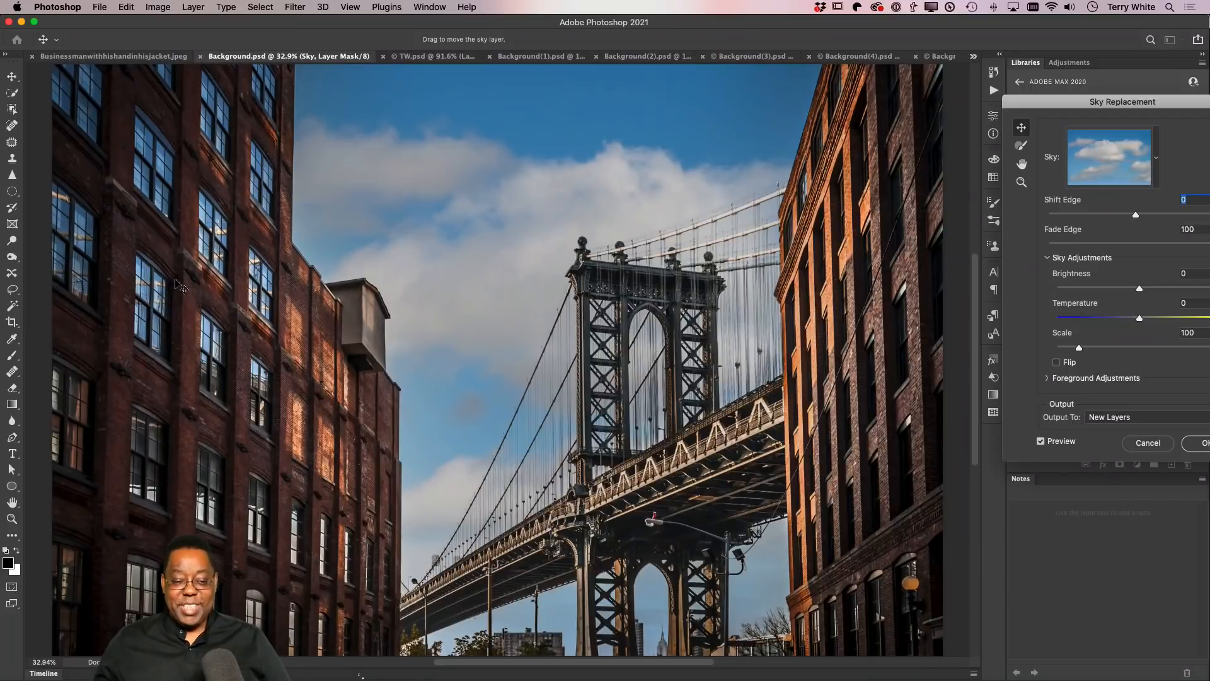
# - Replace the bridge's sky with the glowing red Spectacular sunset, extended into the left building's windows with the Sky Brush, output to New Layers
pyautogui.moveTo(1084, 106); pyautogui.dragTo(735, 106)
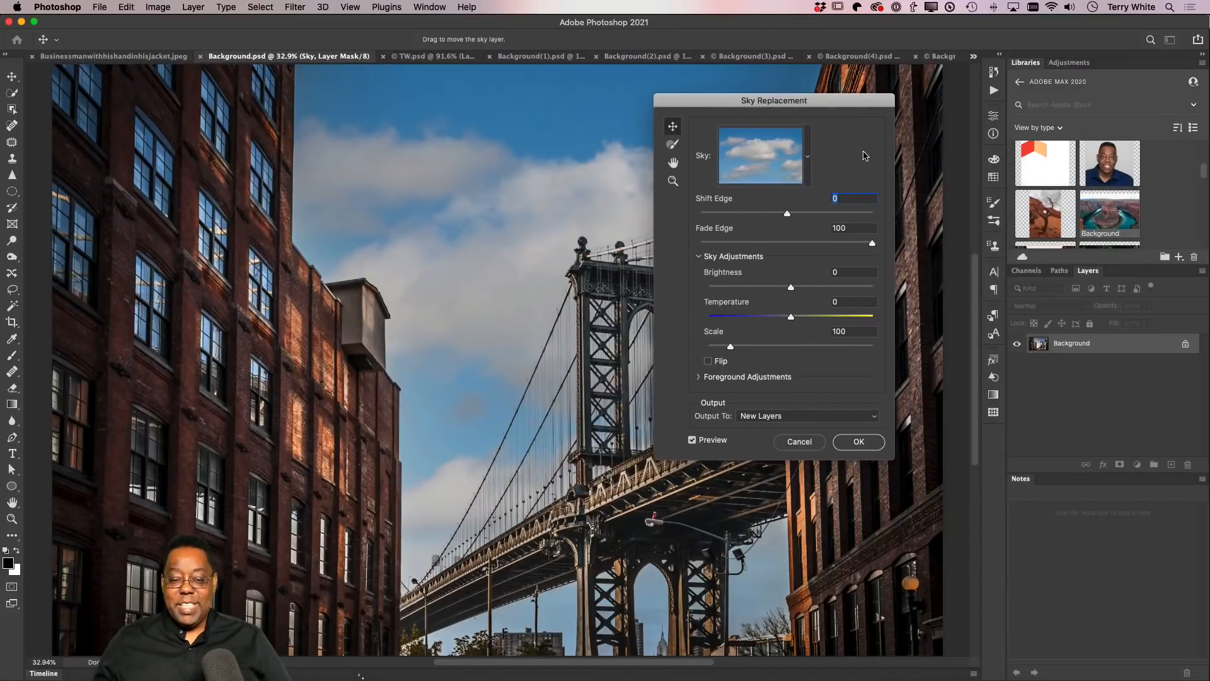
pyautogui.click(808, 157)
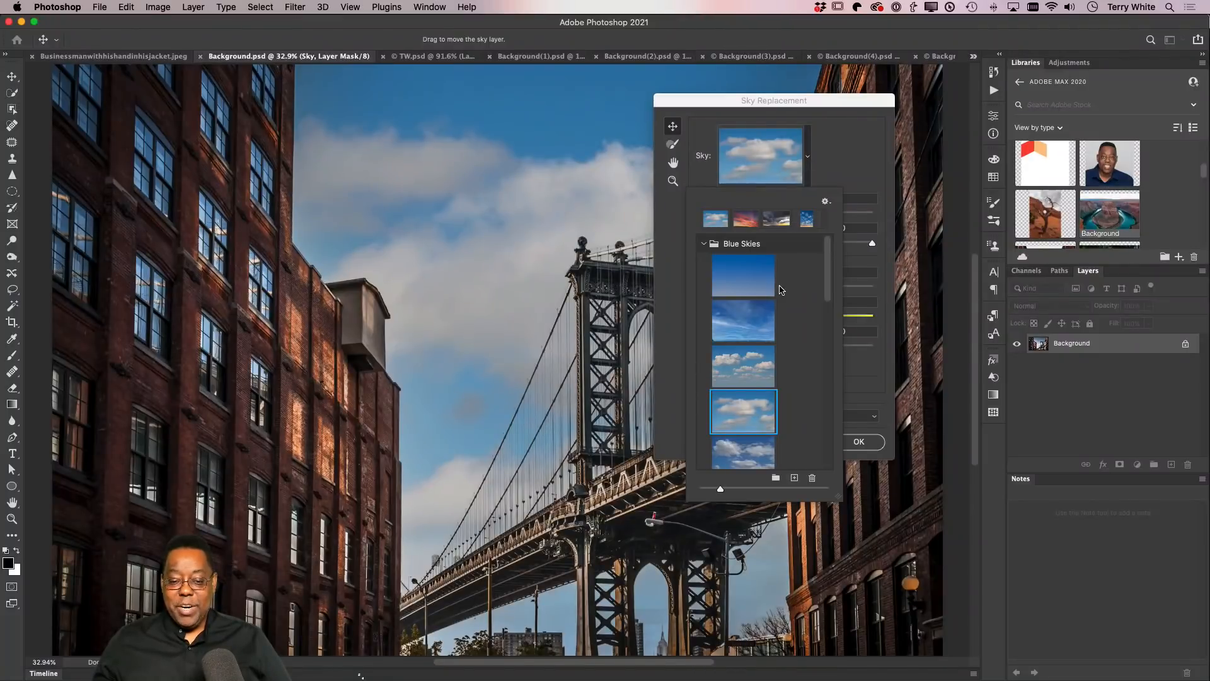
pyautogui.scroll(-10, 780, 290)
pyautogui.click(744, 251)
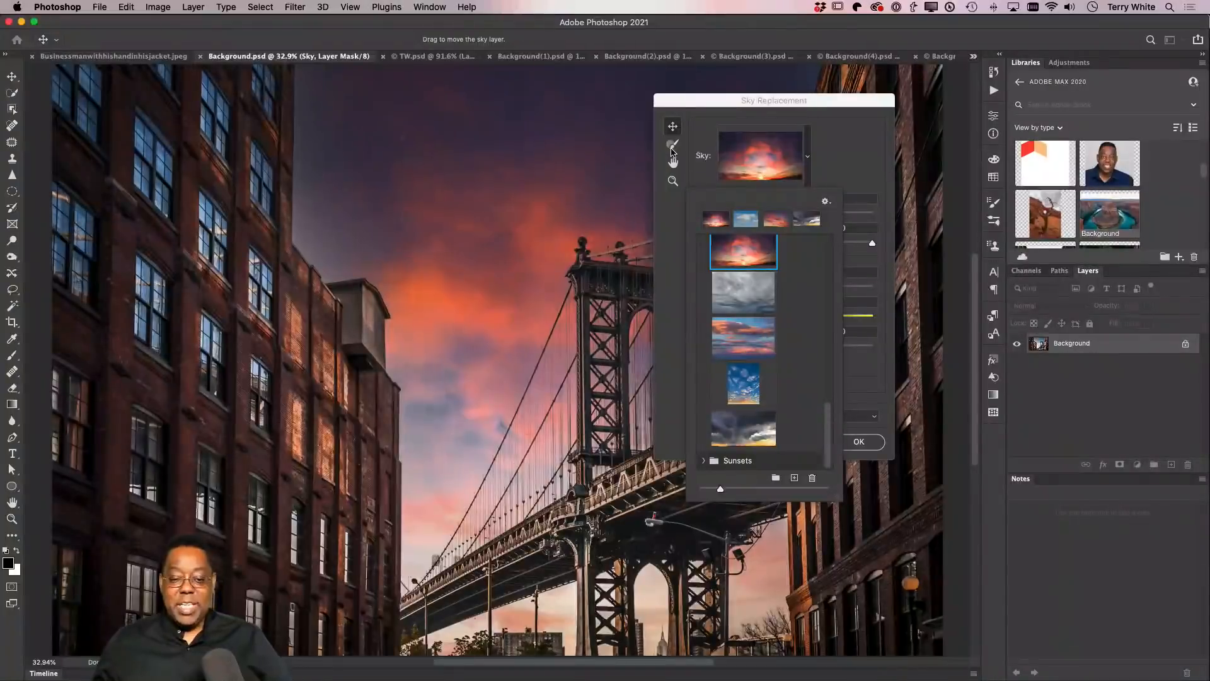
pyautogui.click(670, 148)
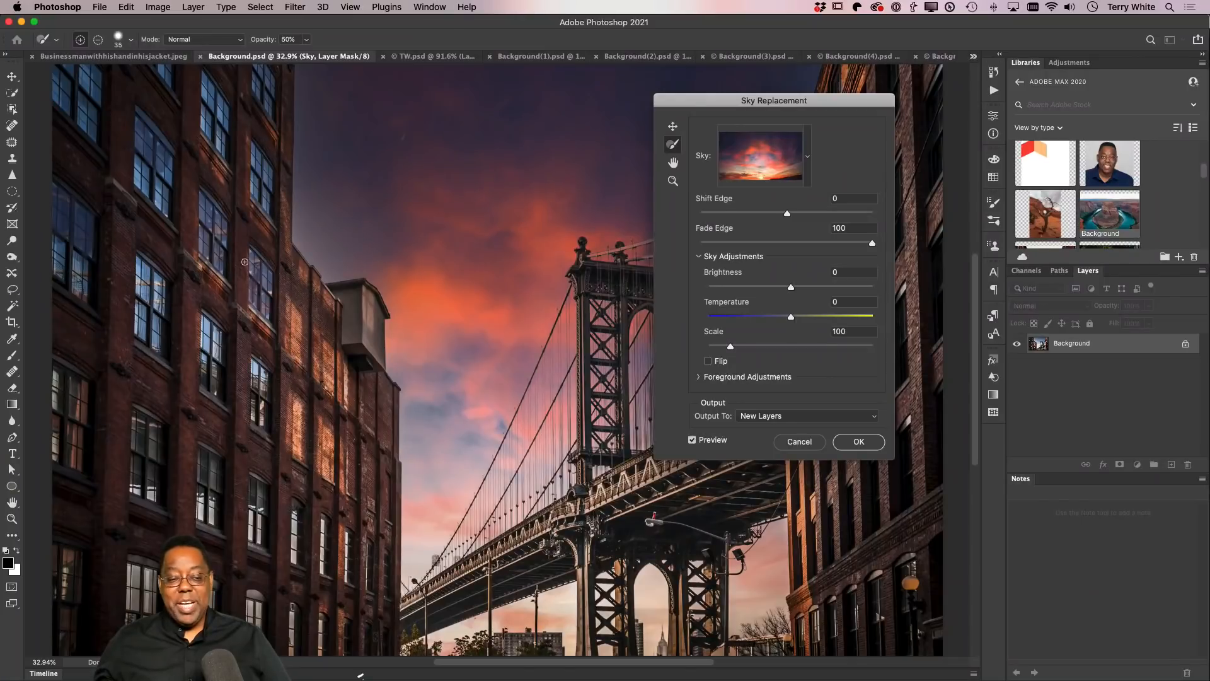
pyautogui.click(866, 445)
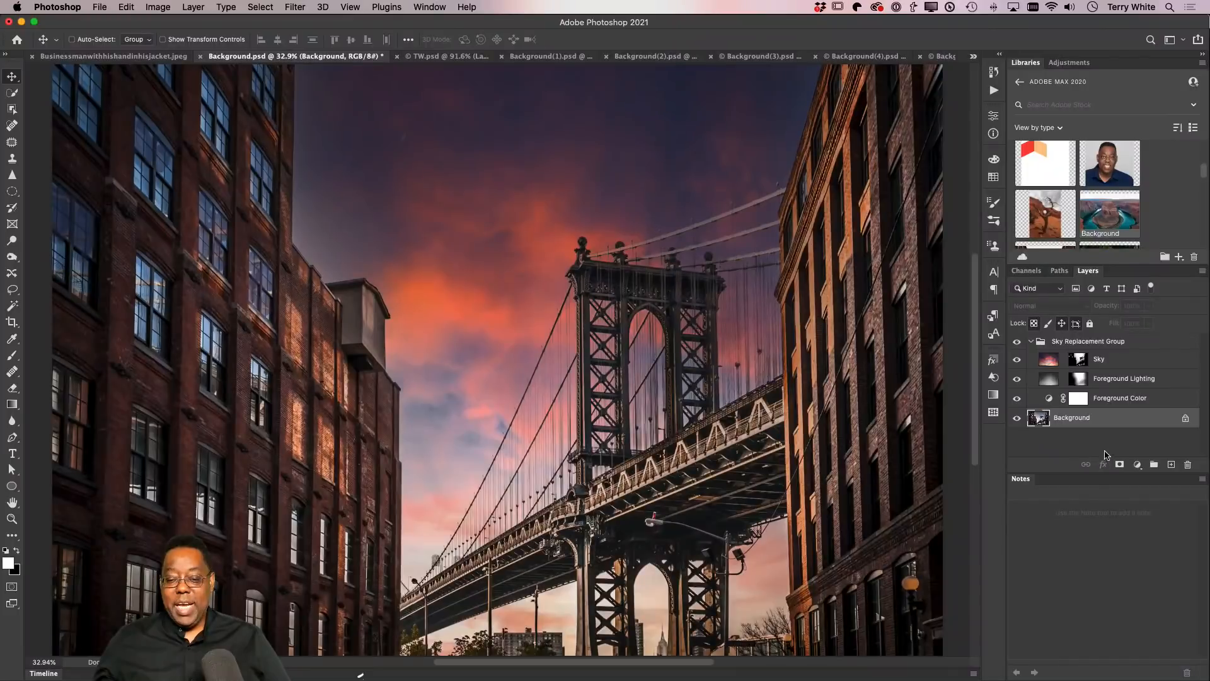
# - Inspect the Sky layer's mask on its own and return to the full bridge image
pyautogui.keyDown('alt'); pyautogui.click(1081, 362); pyautogui.keyUp('alt')
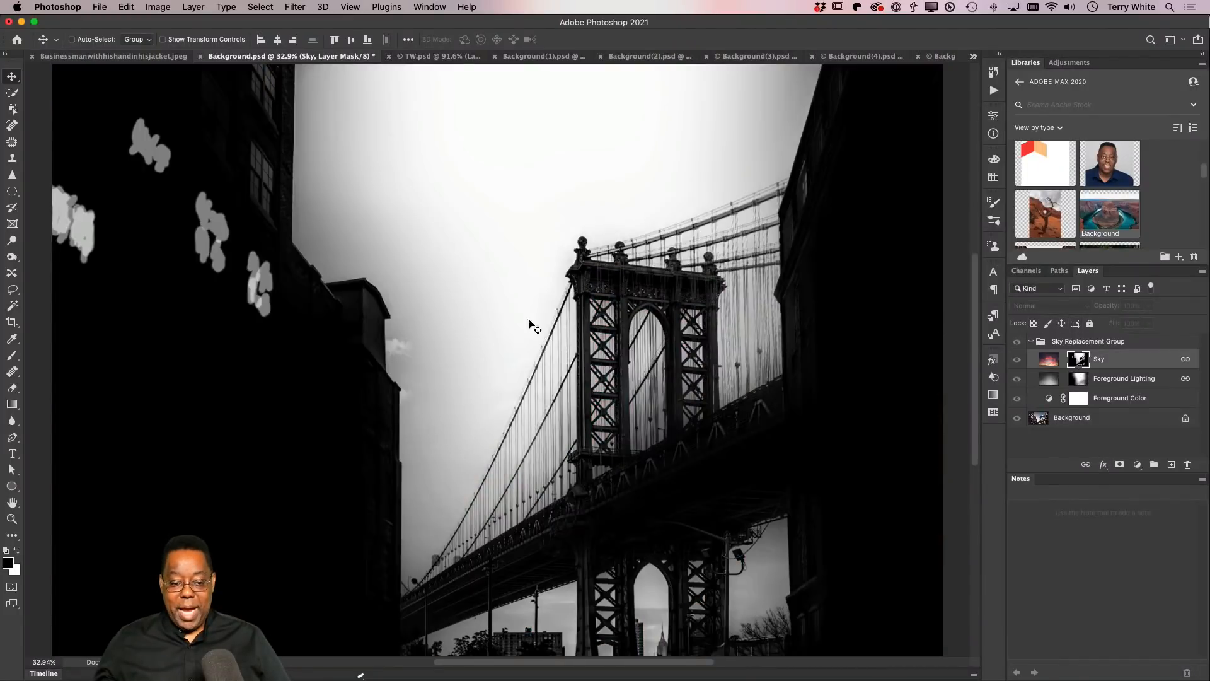
pyautogui.keyDown('alt'); pyautogui.click(1080, 359); pyautogui.keyUp('alt')
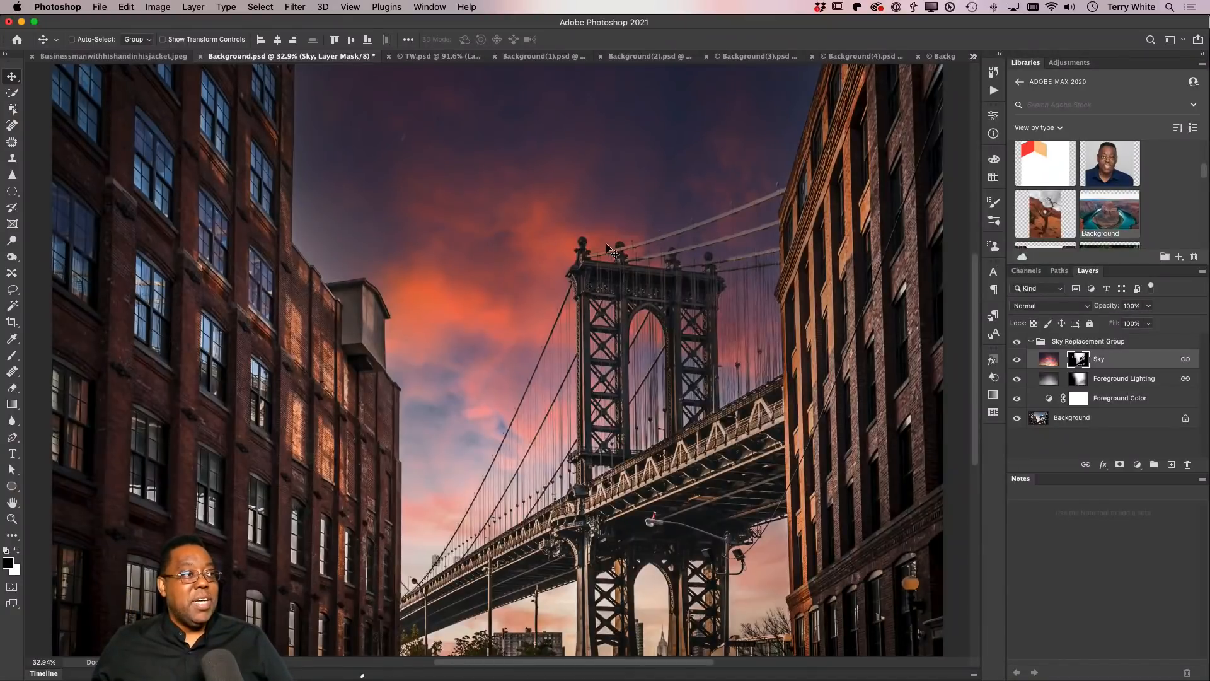
# - Open Neural Filters for the portrait in TW.psd
pyautogui.click(441, 58)
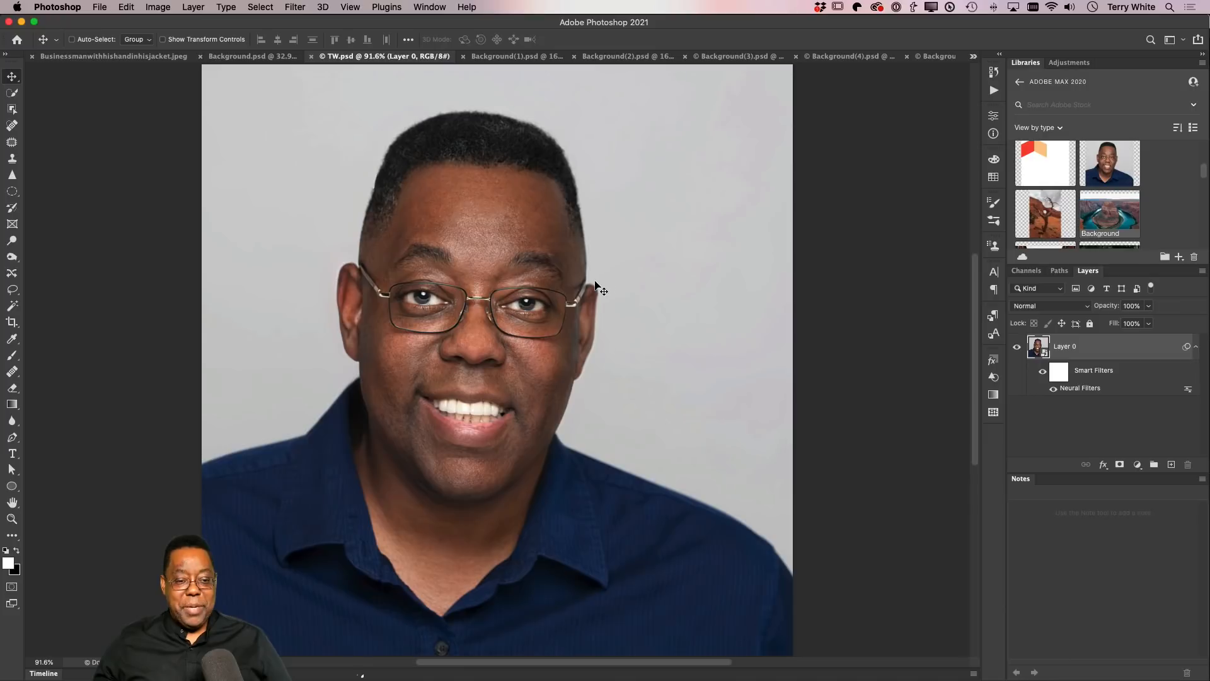
pyautogui.click(295, 7)
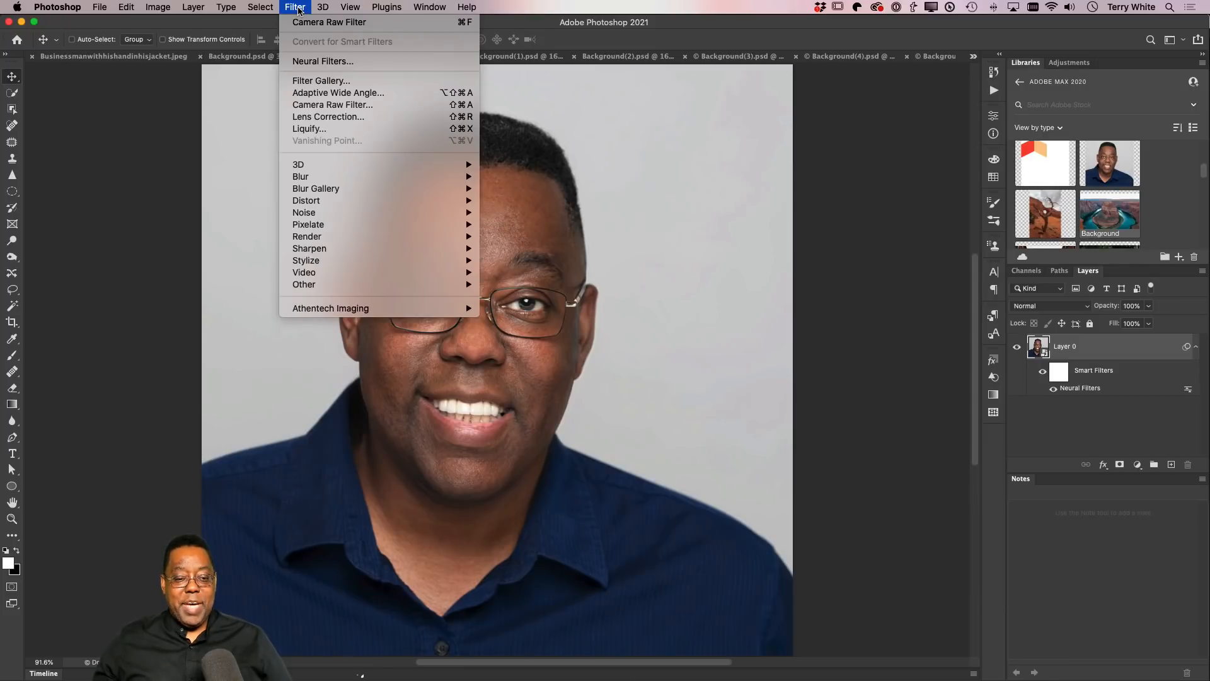
pyautogui.click(331, 63)
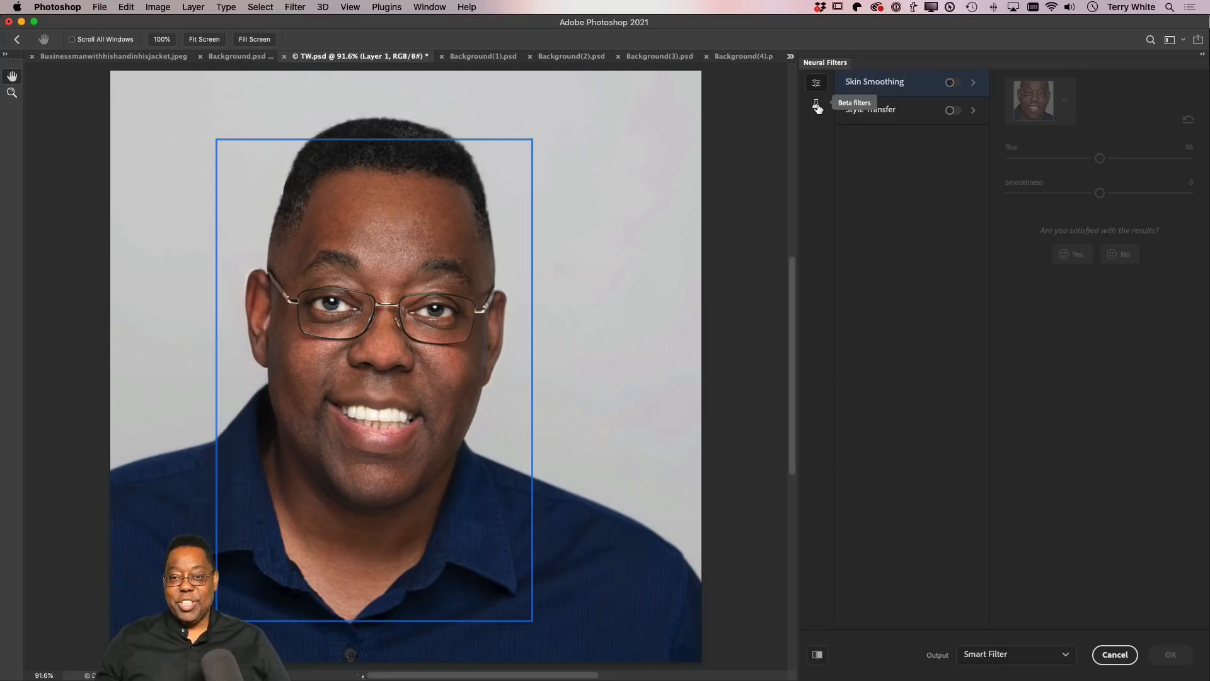
# - Try the Smart Portrait beta filter on the portrait with Light direction at 32, and cancel it
pyautogui.click(817, 106)
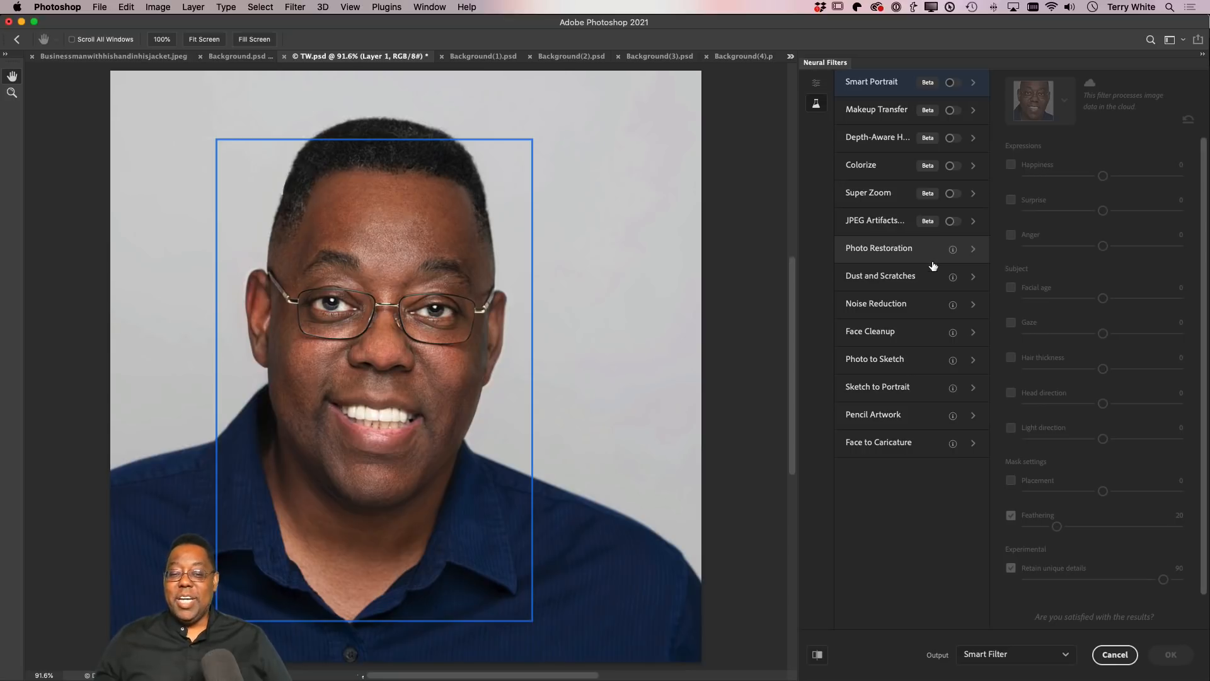
pyautogui.click(951, 84)
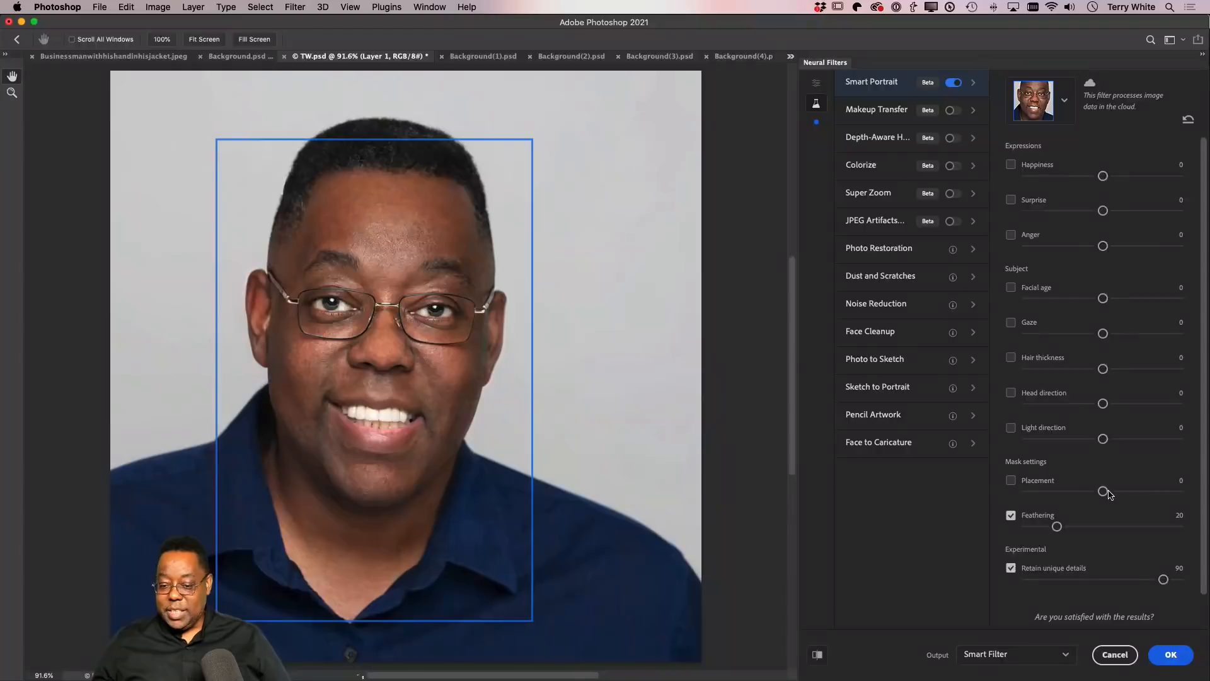
pyautogui.moveTo(1104, 439); pyautogui.dragTo(1151, 440)
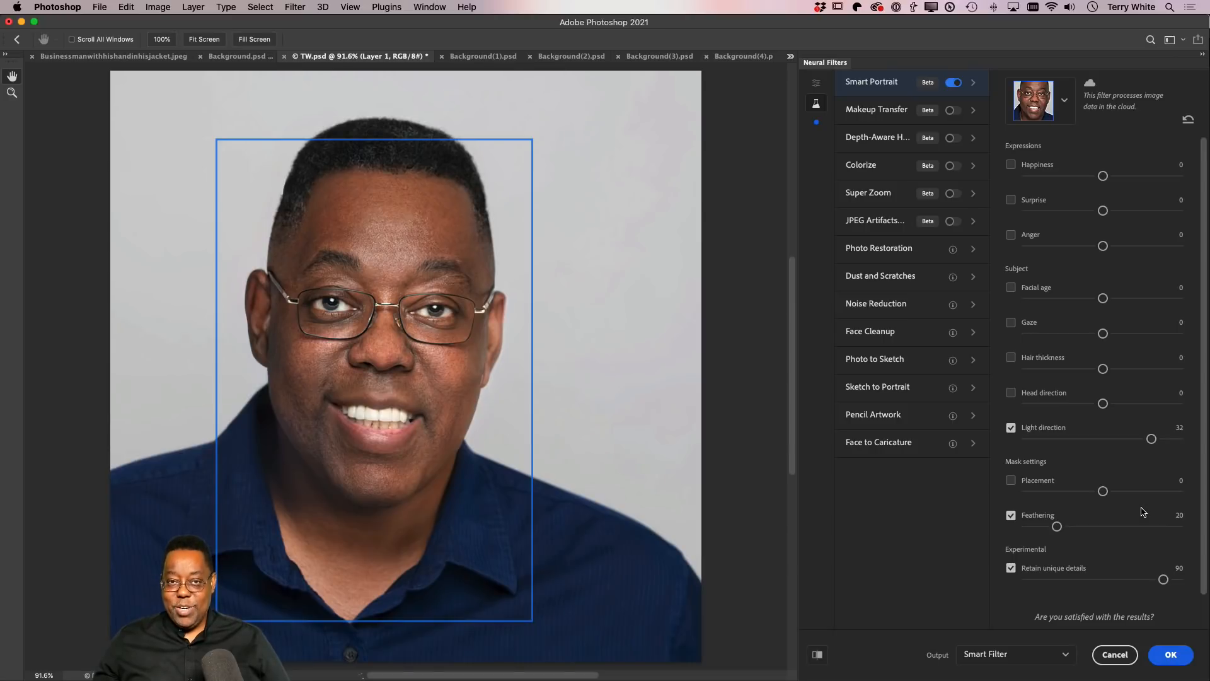
pyautogui.click(1110, 655)
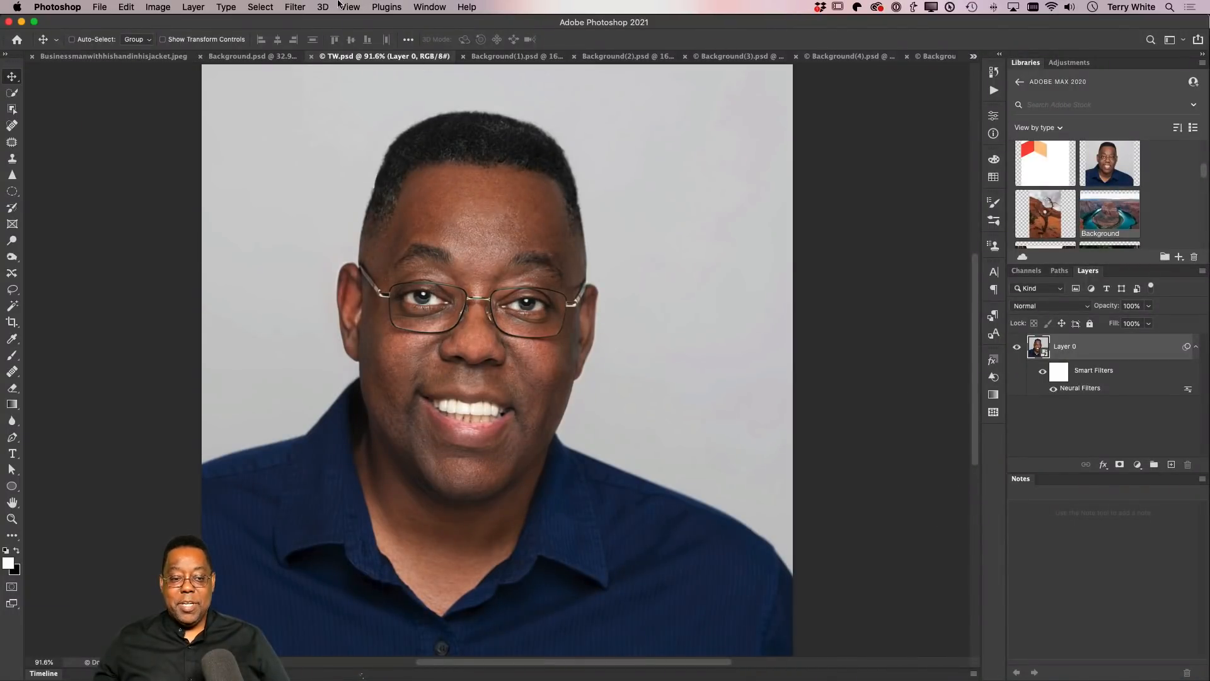
pyautogui.click(294, 6)
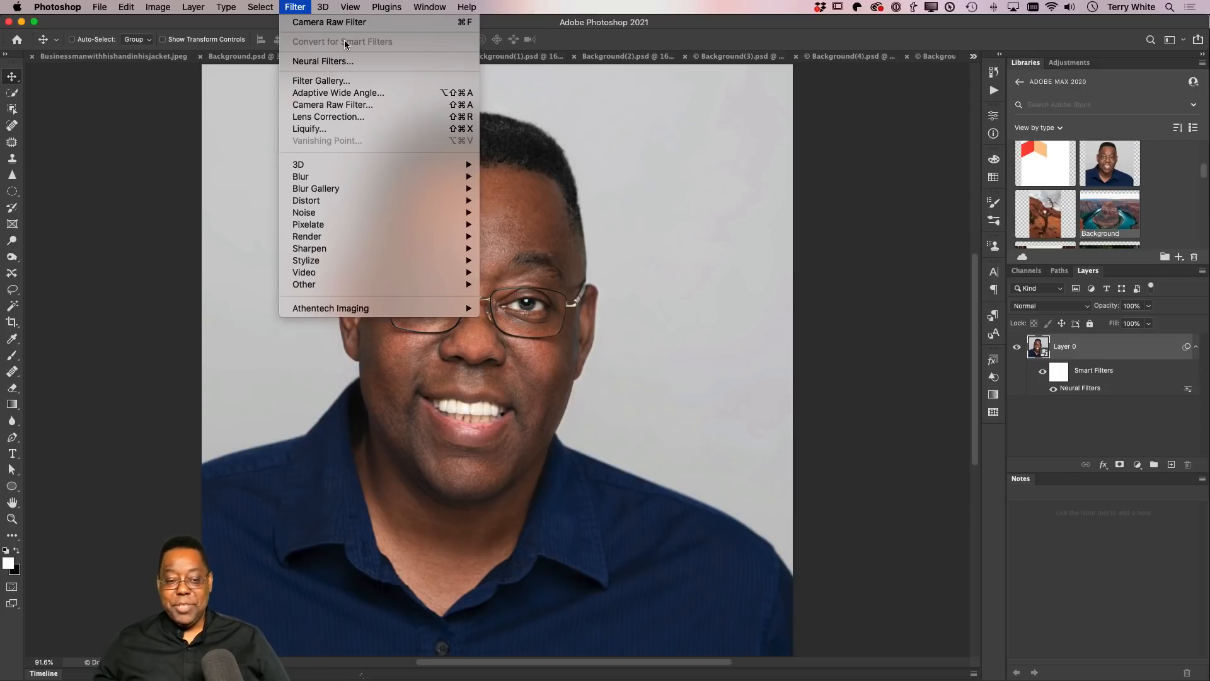
pyautogui.click(320, 6)
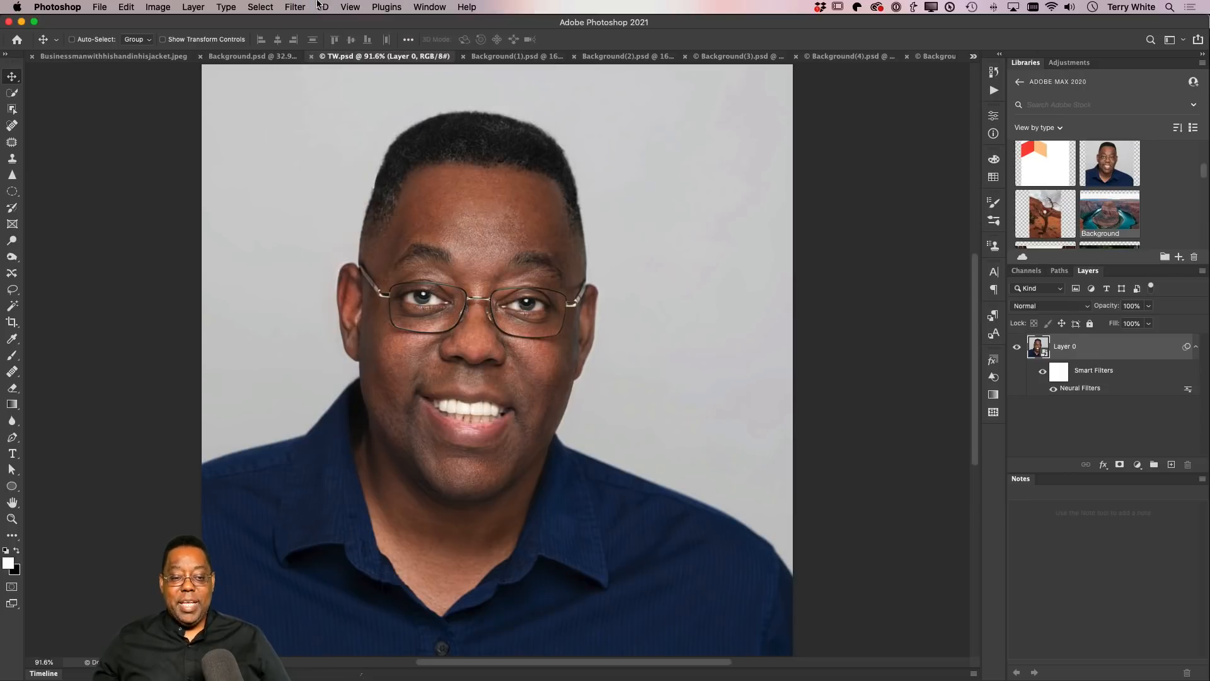
# - Reopen the Neural Filters smart filter on Layer 0 and try Head direction values of -27, 20, 31 and 22
pyautogui.doubleClick(1079, 388)
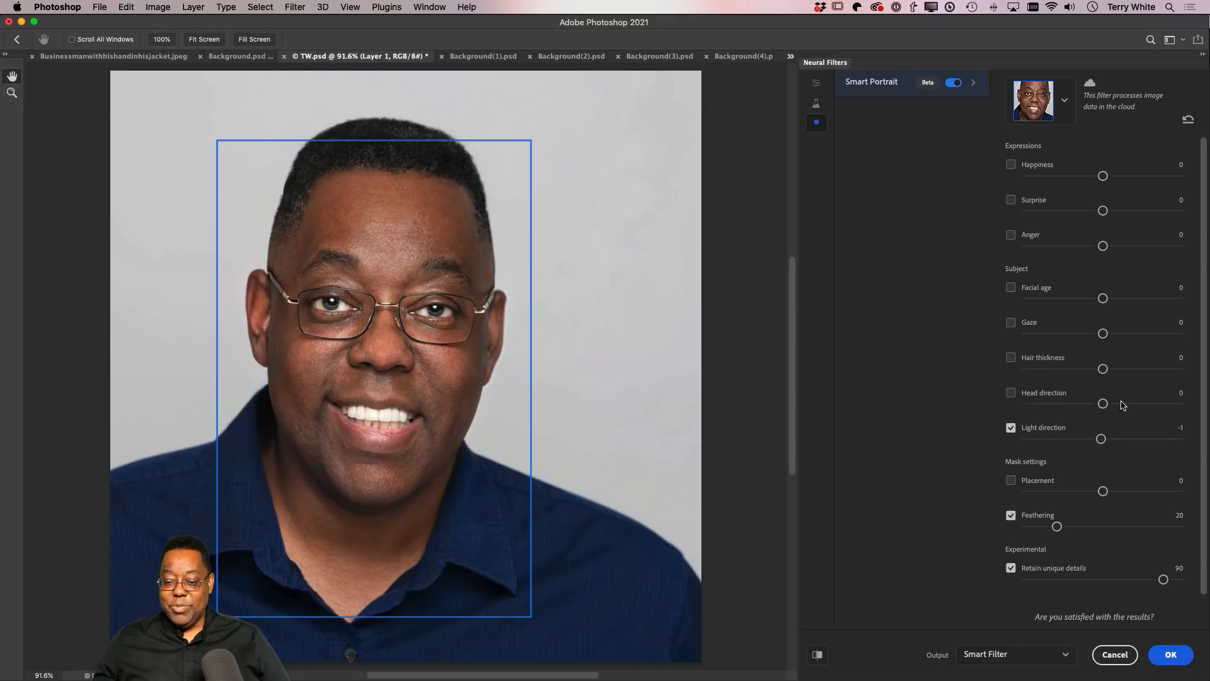
pyautogui.moveTo(1103, 404); pyautogui.dragTo(1062, 405)
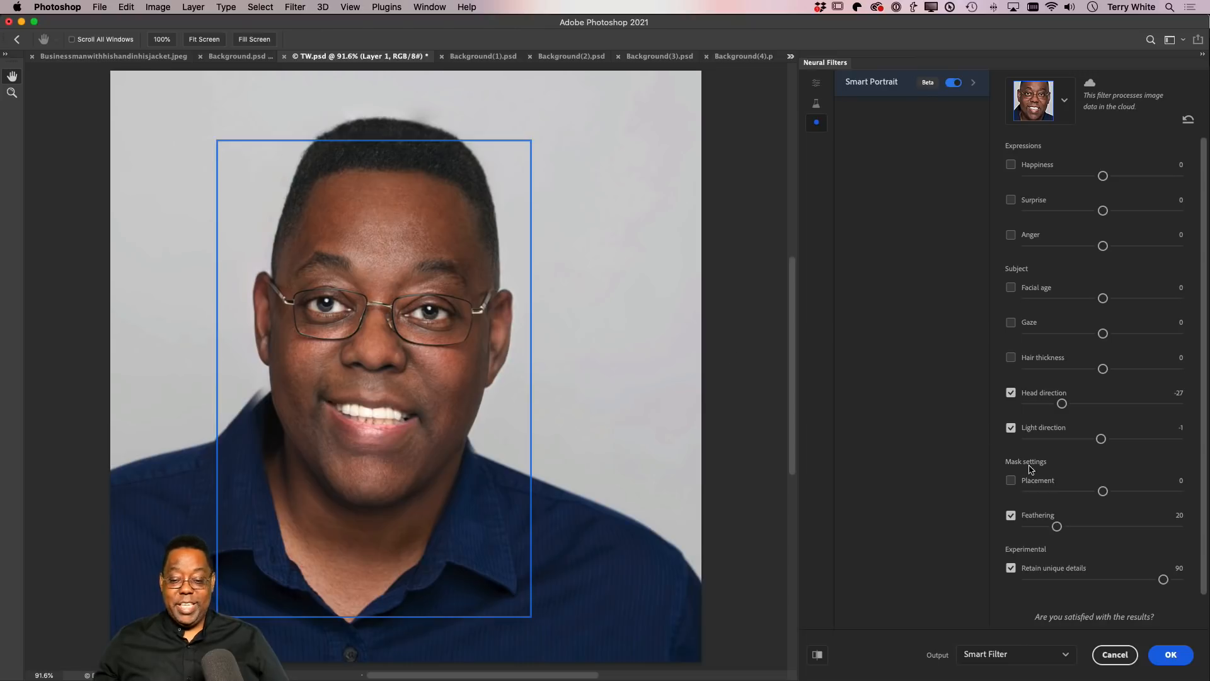
pyautogui.moveTo(1063, 406); pyautogui.dragTo(1135, 408)
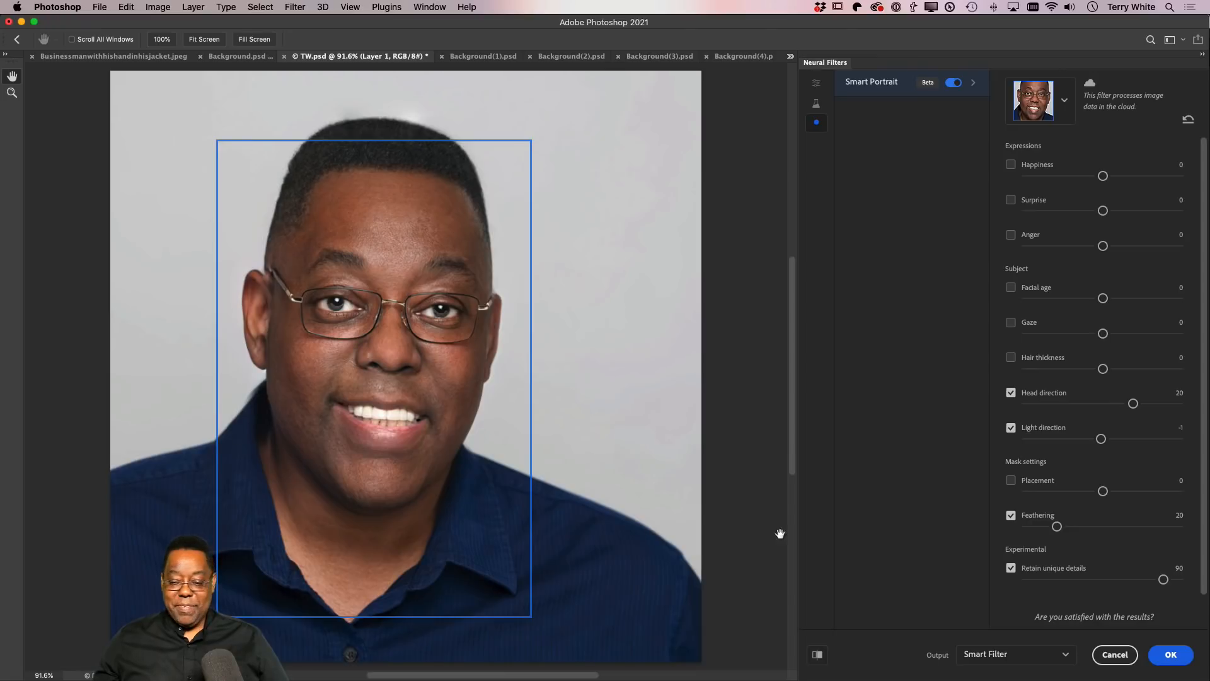
pyautogui.moveTo(1133, 404); pyautogui.dragTo(1159, 406)
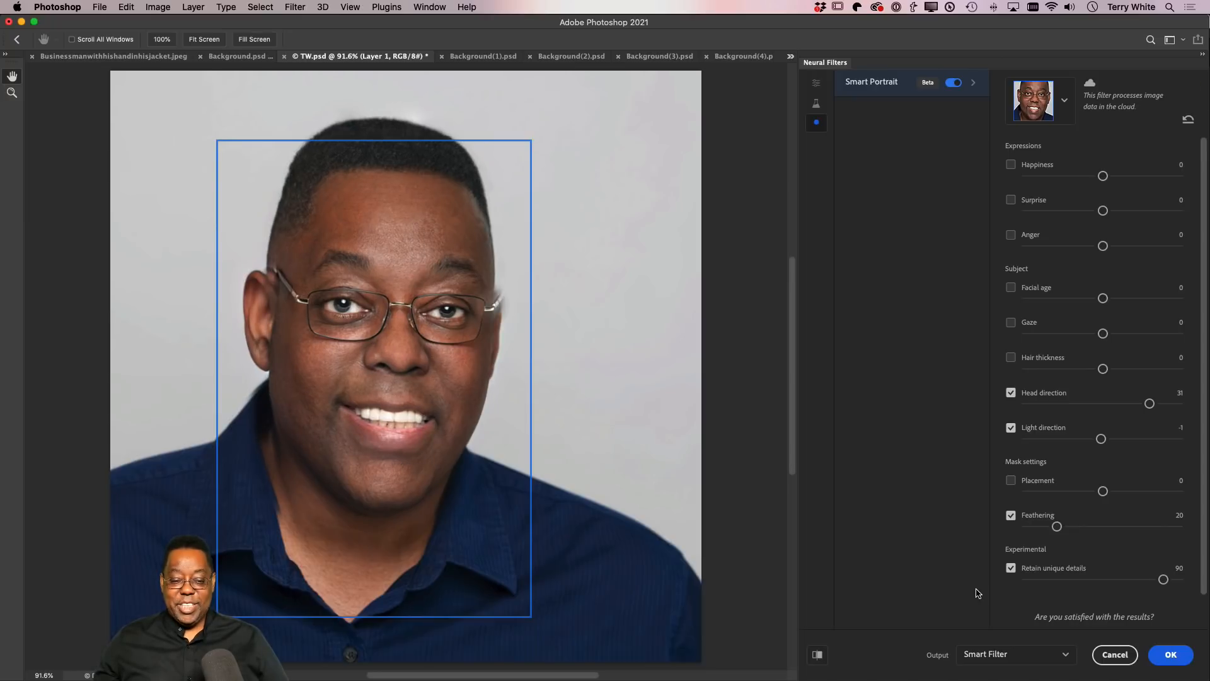
pyautogui.moveTo(1149, 404); pyautogui.dragTo(1139, 407)
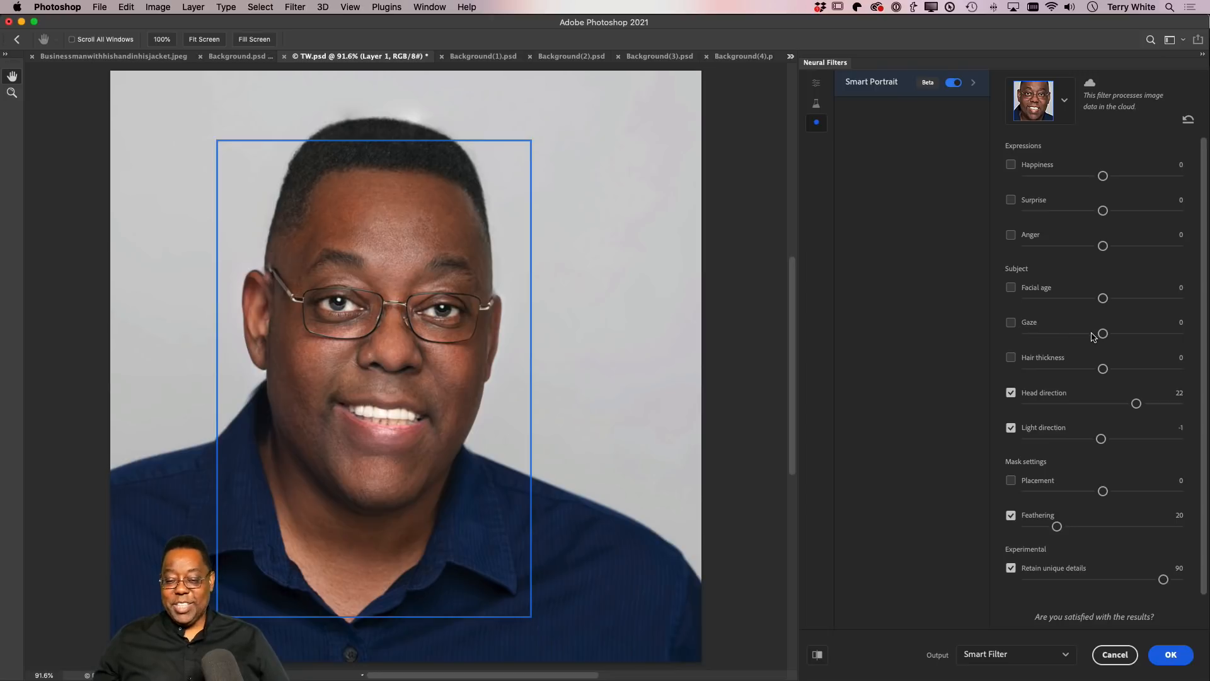
# - Try a Gaze of -32 on the portrait, and switch off both Gaze and Head direction
pyautogui.moveTo(1103, 333); pyautogui.dragTo(1054, 334)
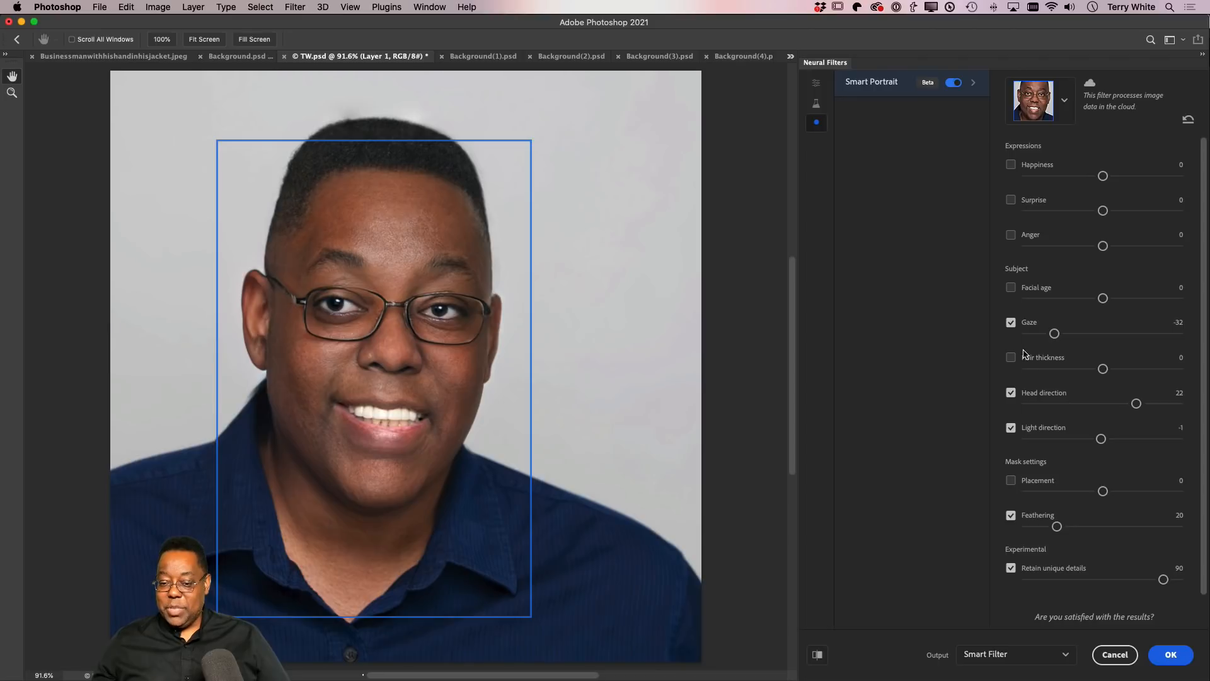
pyautogui.click(1011, 323)
pyautogui.click(1011, 393)
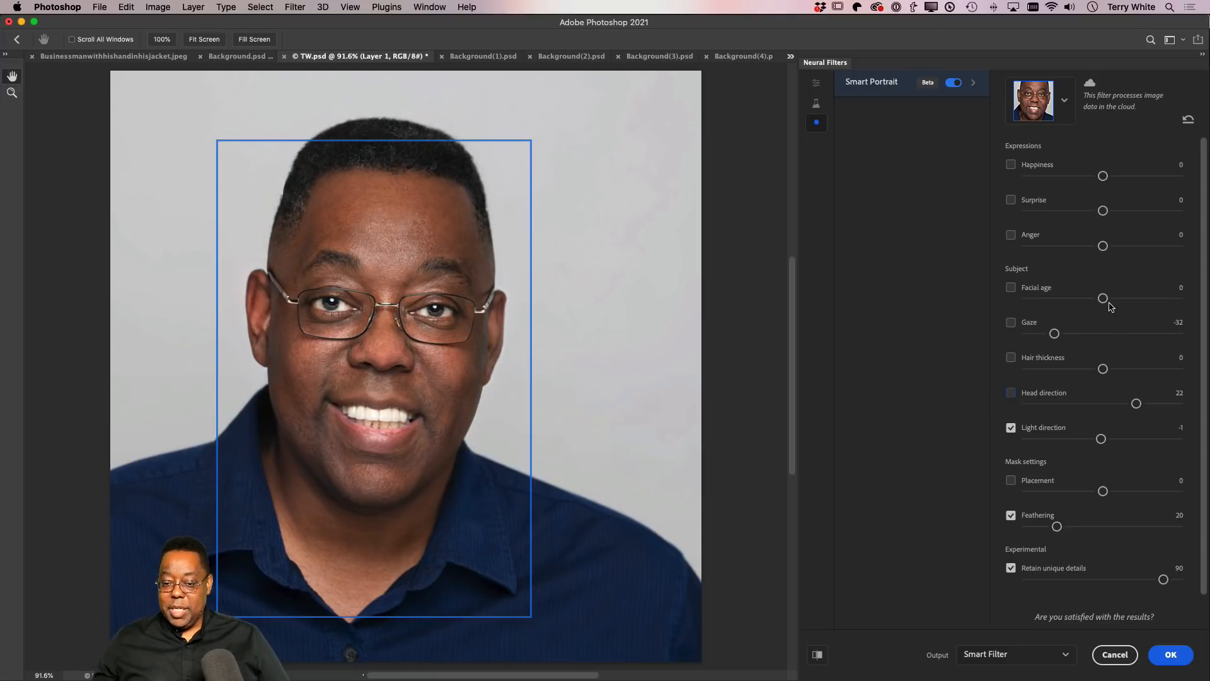
# - Try ageing the portrait with Facial age at 44 and Hair thickness at -43, and switch Hair thickness off
pyautogui.moveTo(1103, 298); pyautogui.dragTo(1150, 299)
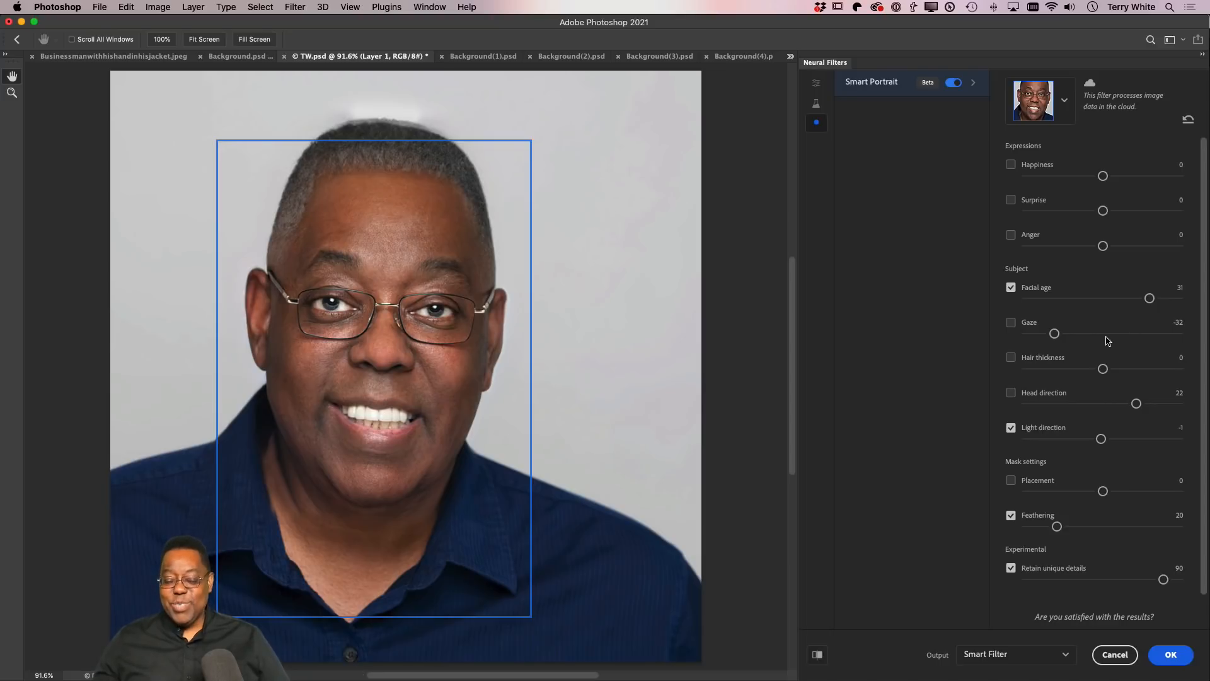
pyautogui.moveTo(1151, 299); pyautogui.dragTo(1172, 302)
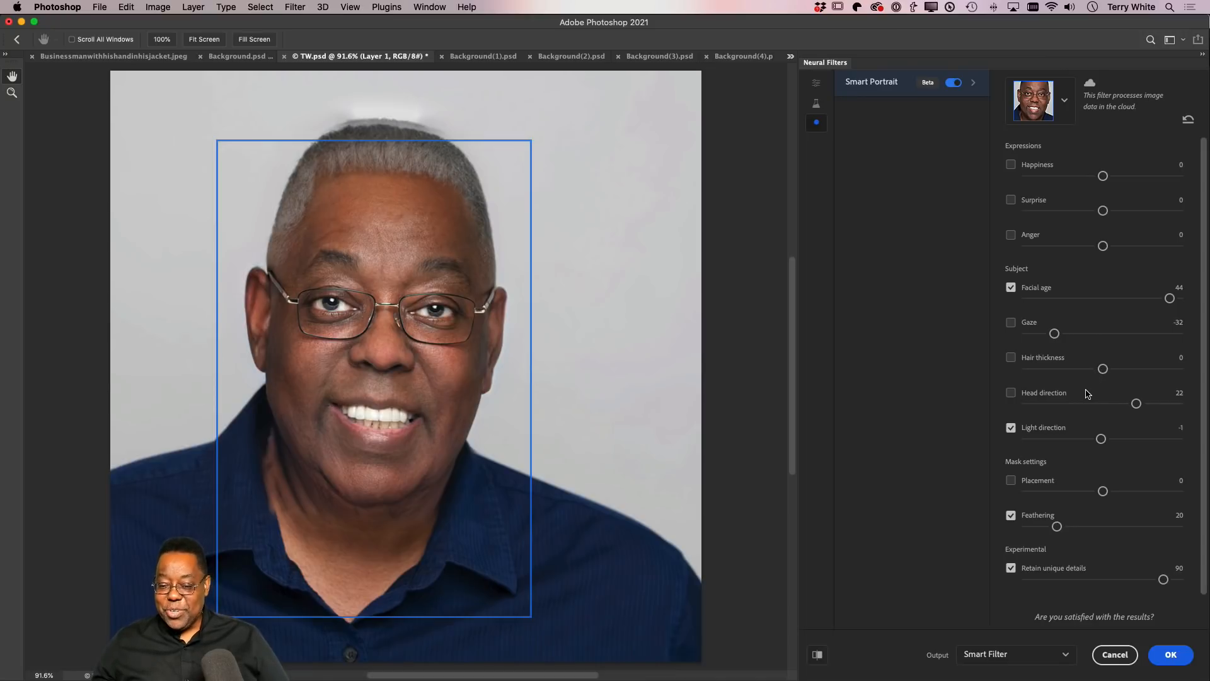
pyautogui.moveTo(1103, 369); pyautogui.dragTo(1045, 369)
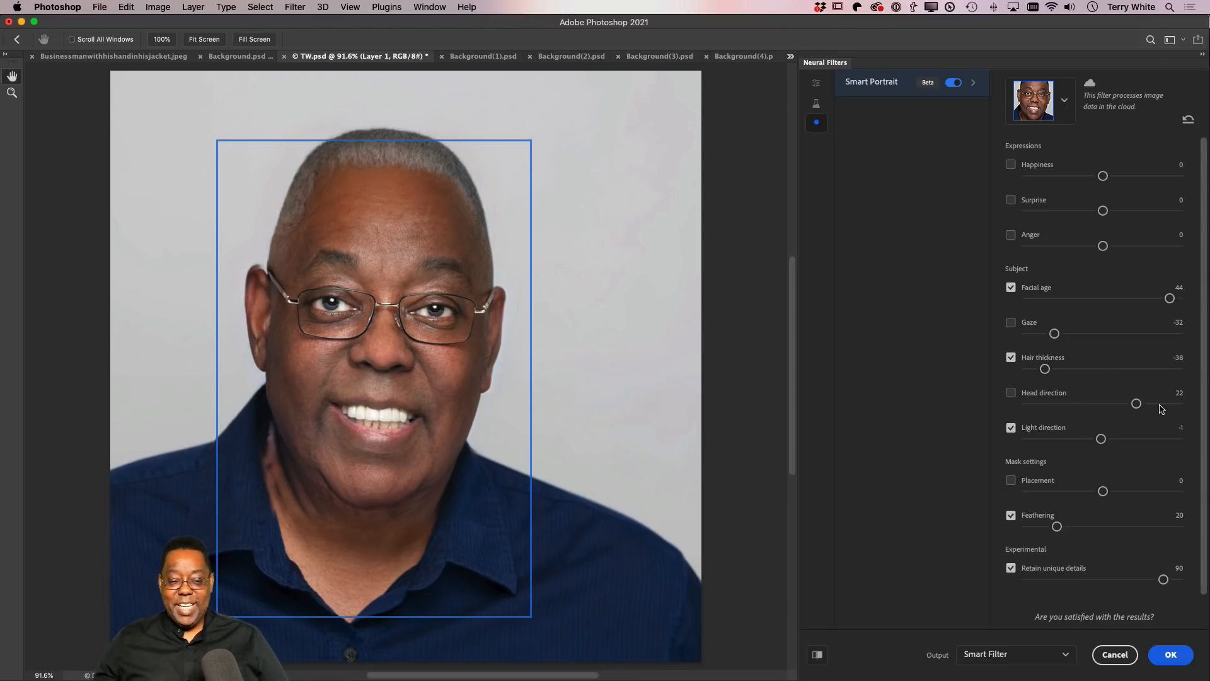
pyautogui.moveTo(1045, 370); pyautogui.dragTo(1032, 372)
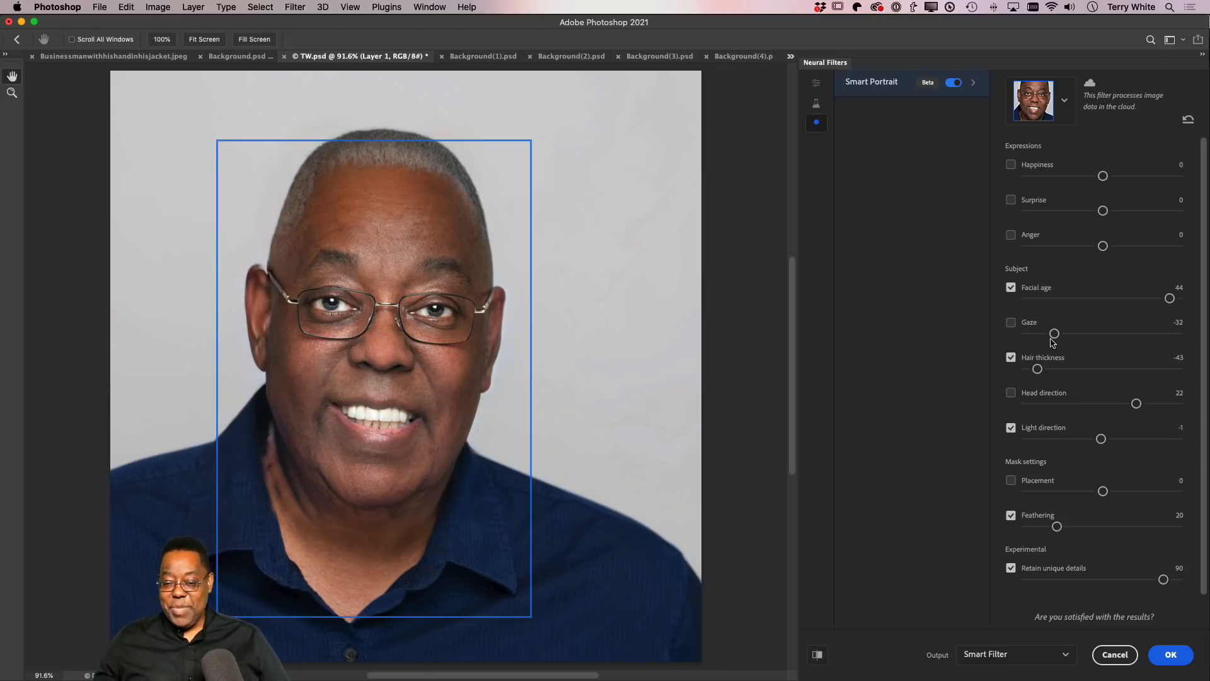
pyautogui.click(1011, 357)
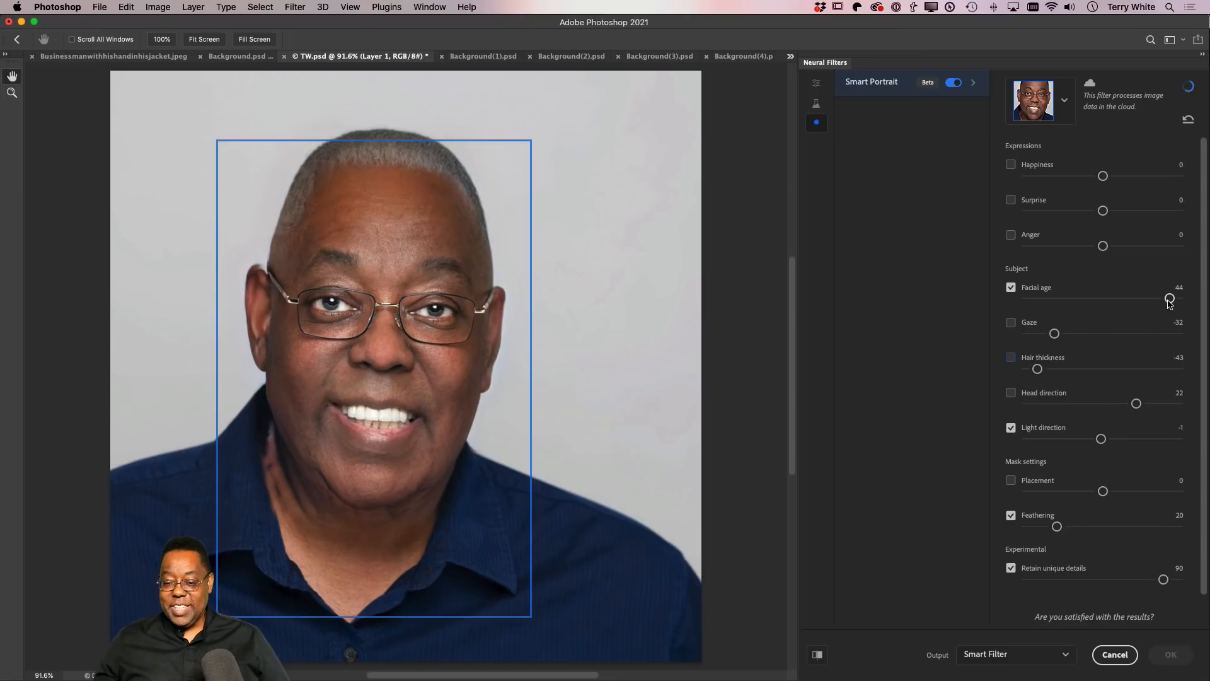
# - Try making the face younger with Facial age at -39 and -46, reset it to -4 and switch it off
pyautogui.moveTo(1170, 301); pyautogui.dragTo(1040, 302)
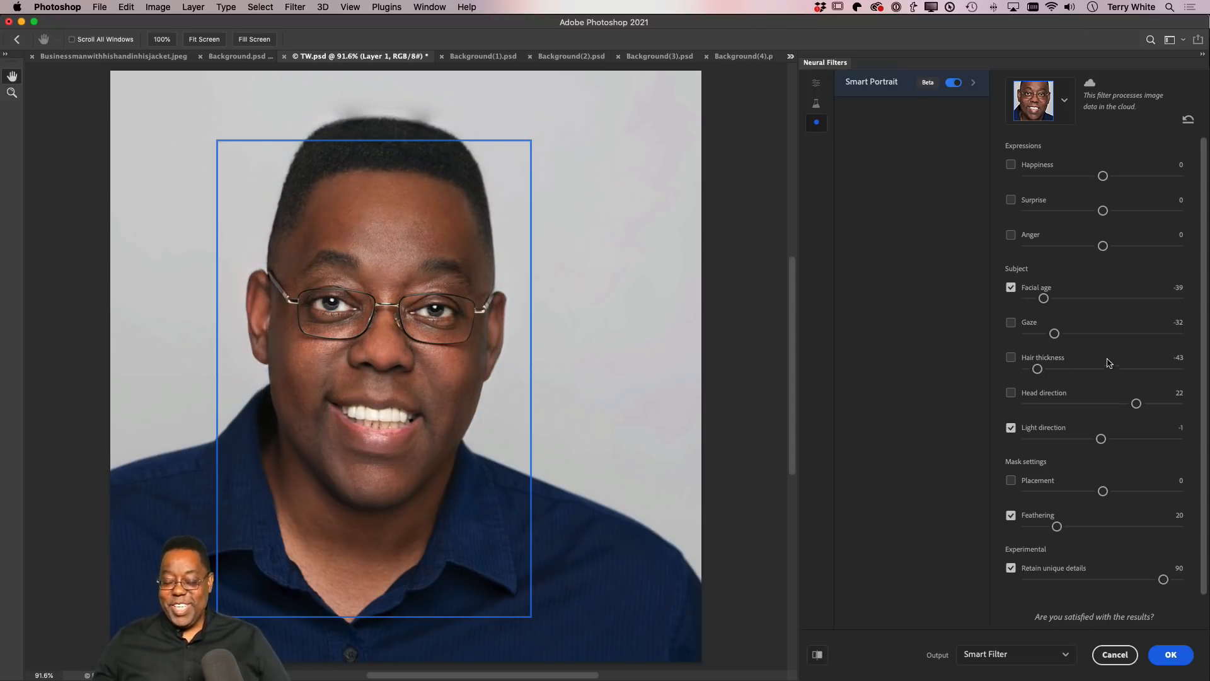
pyautogui.moveTo(1044, 299); pyautogui.dragTo(1030, 300)
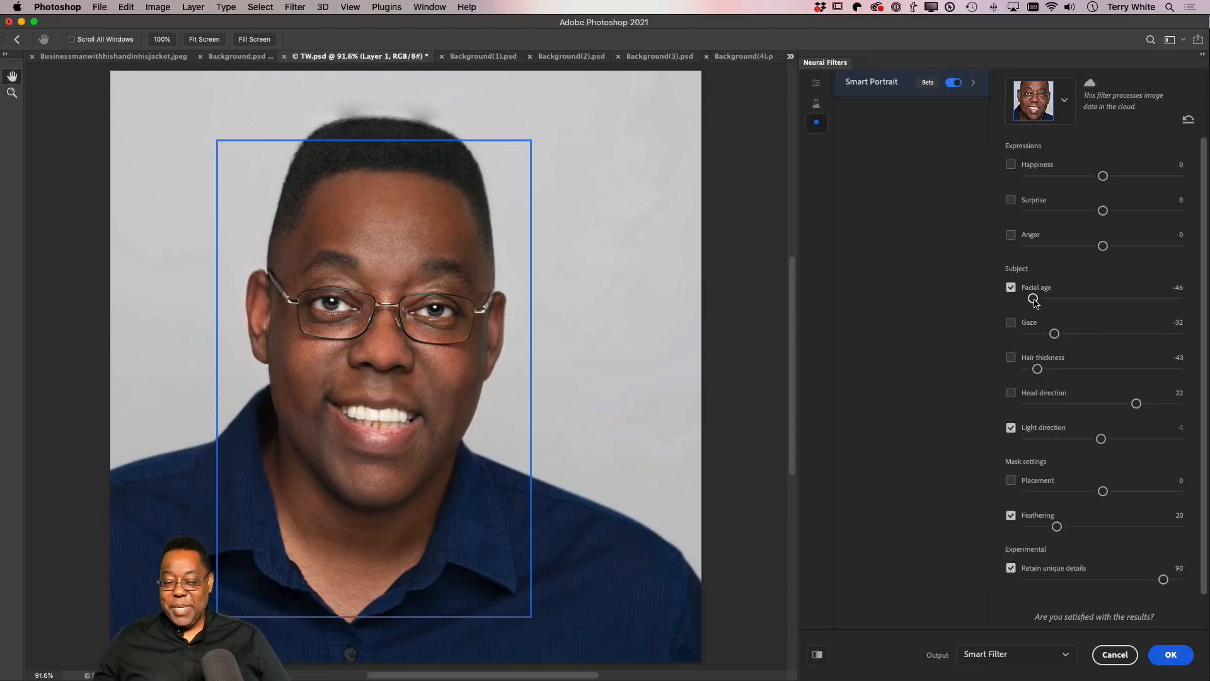
pyautogui.moveTo(1035, 300); pyautogui.dragTo(1097, 298)
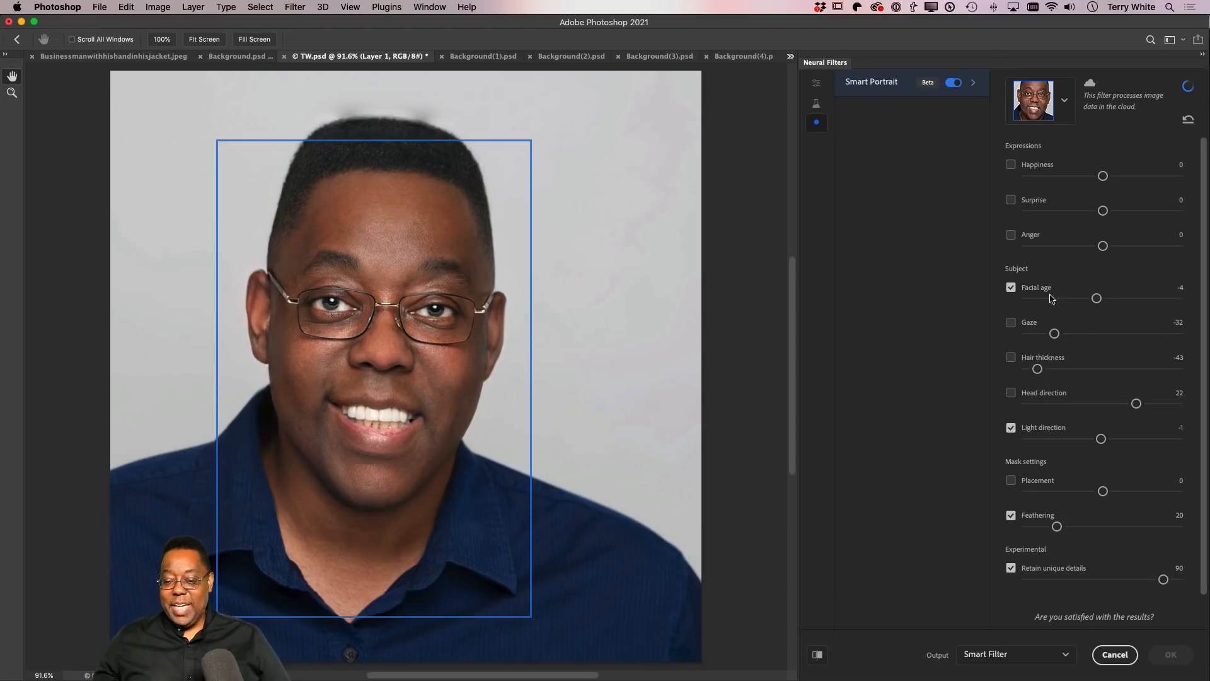
pyautogui.click(1011, 287)
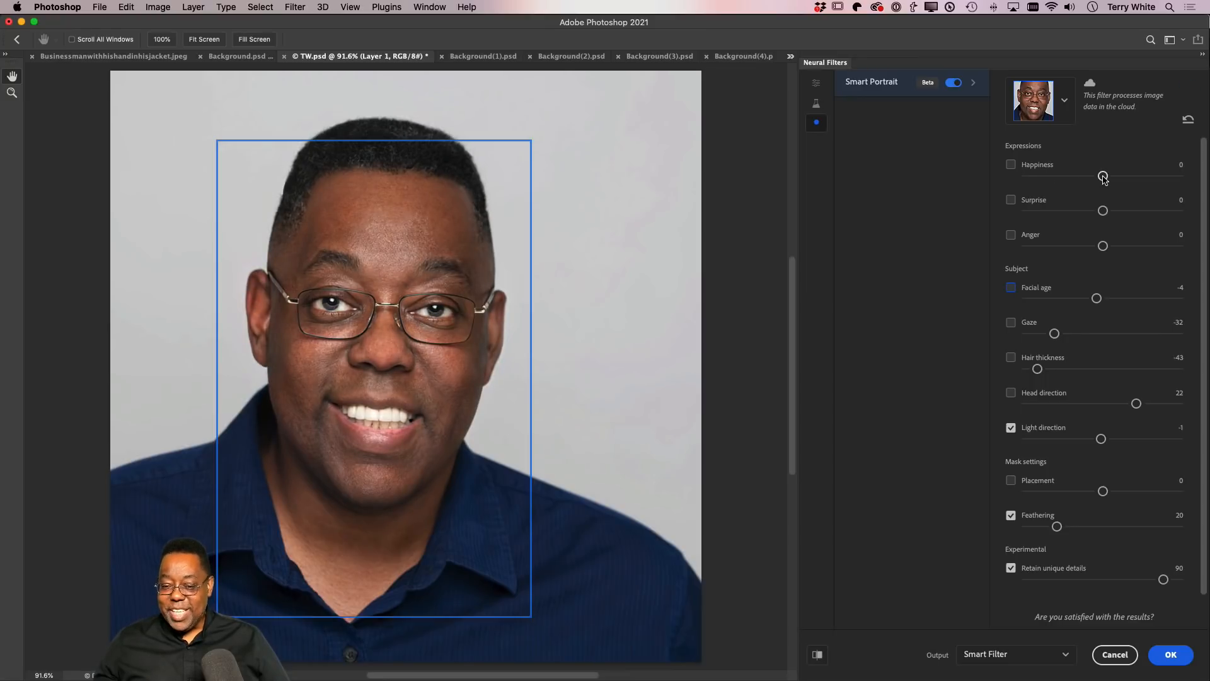
# - Try Happiness values of 29, -20, -26 and -4 on the portrait, and cancel the Neural Filters changes
pyautogui.moveTo(1105, 179); pyautogui.dragTo(1146, 175)
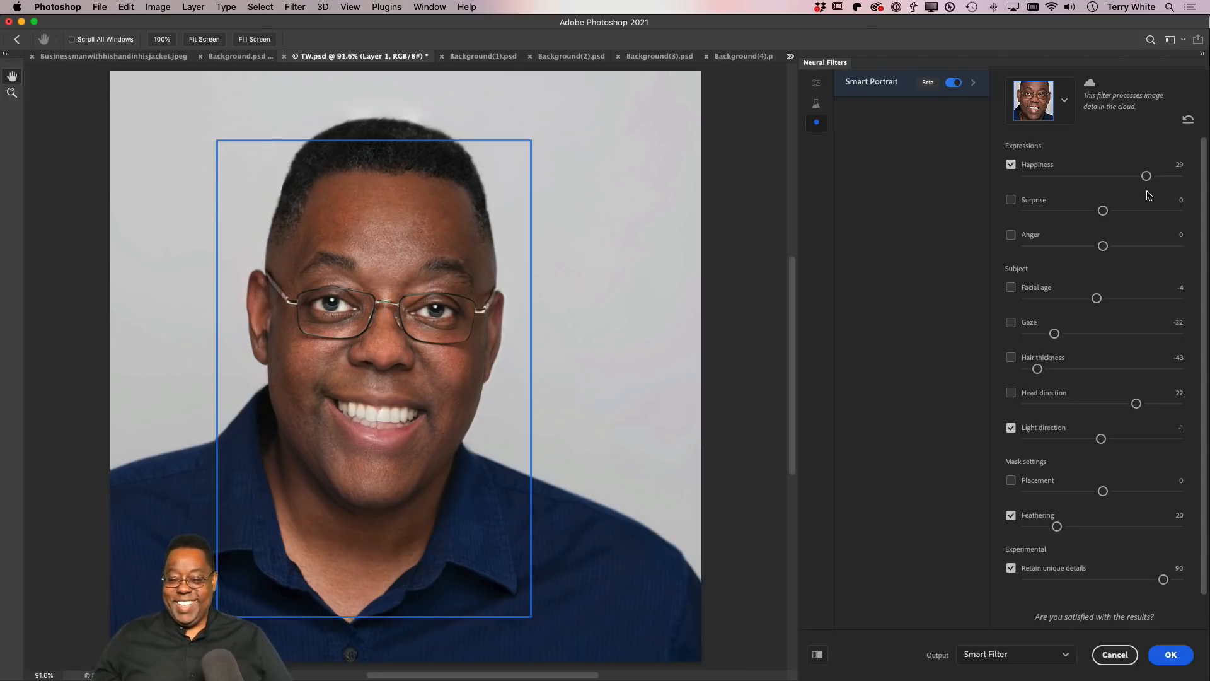
pyautogui.moveTo(1147, 176); pyautogui.dragTo(1073, 176)
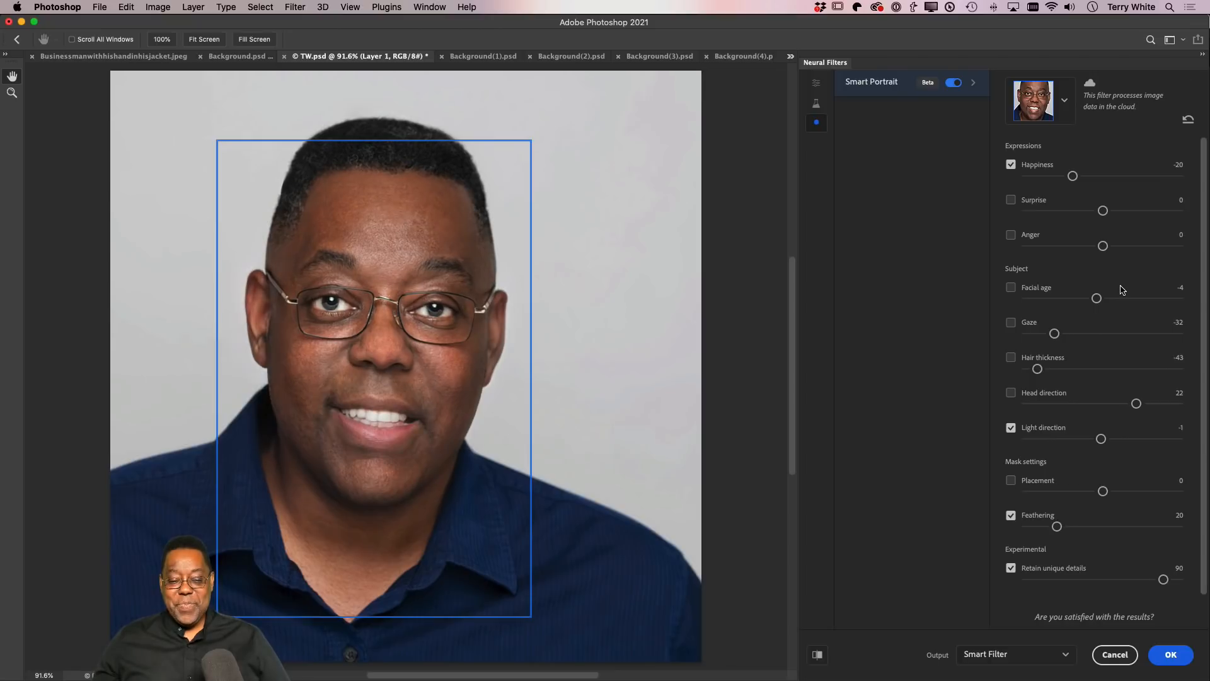
pyautogui.moveTo(1073, 177); pyautogui.dragTo(1063, 184)
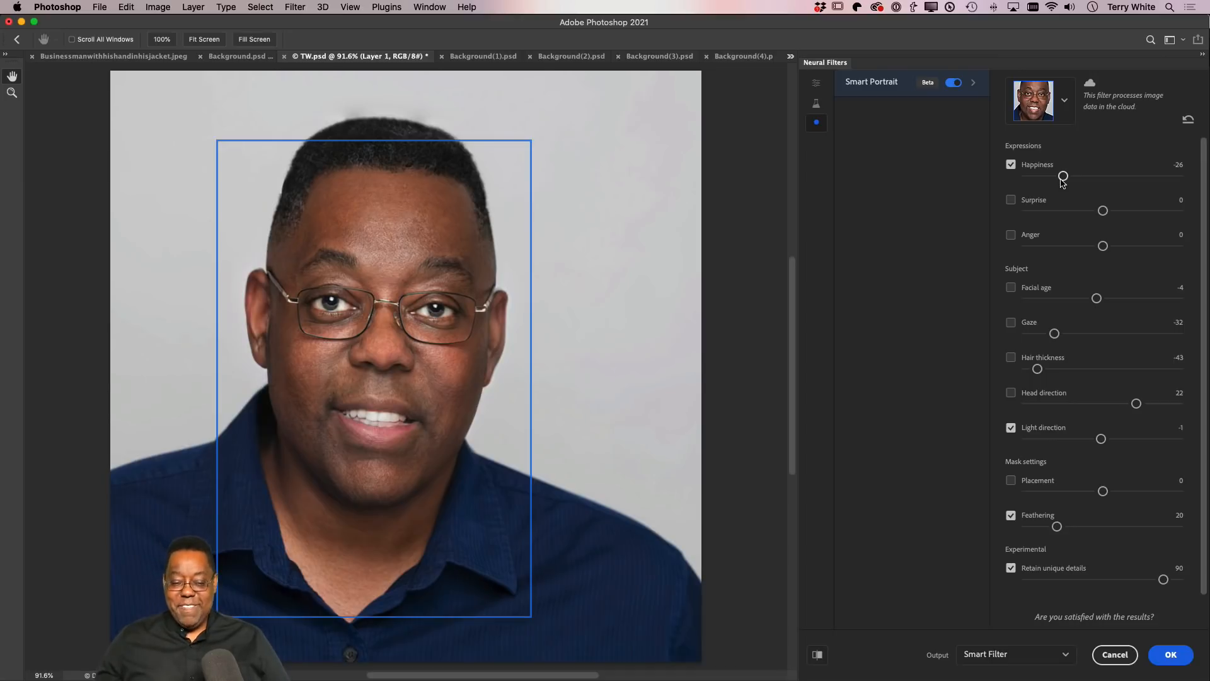
pyautogui.moveTo(1064, 179); pyautogui.dragTo(1097, 180)
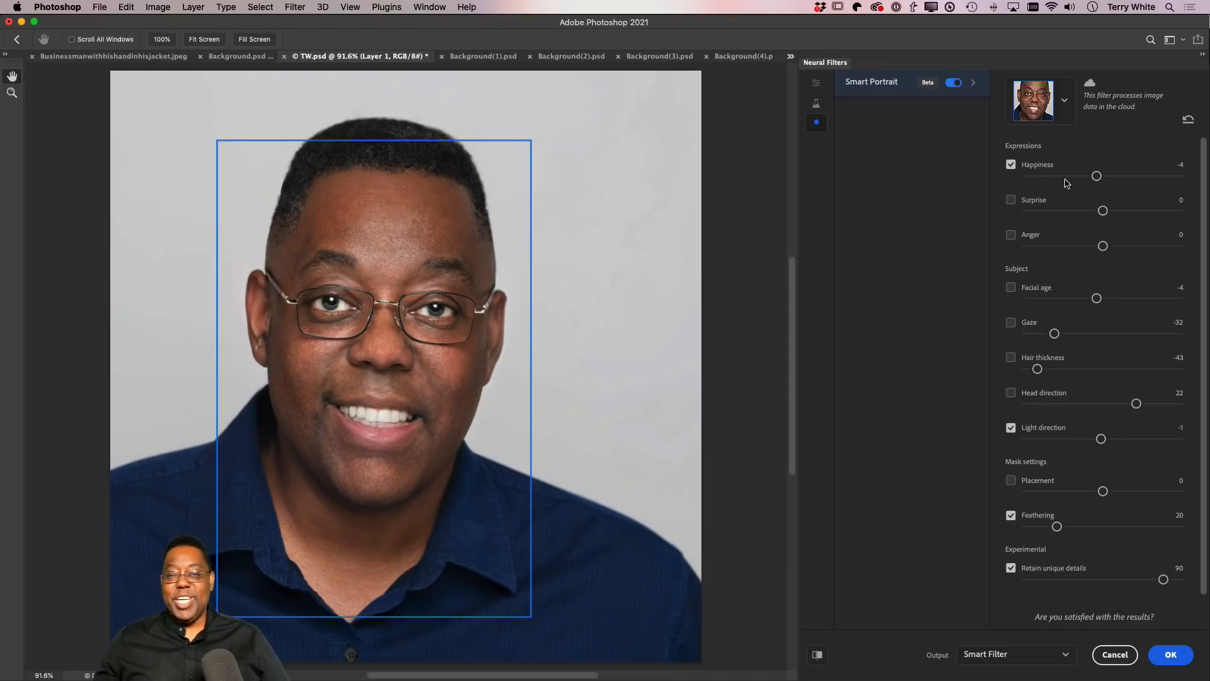
pyautogui.scroll(-1, 1028, 188)
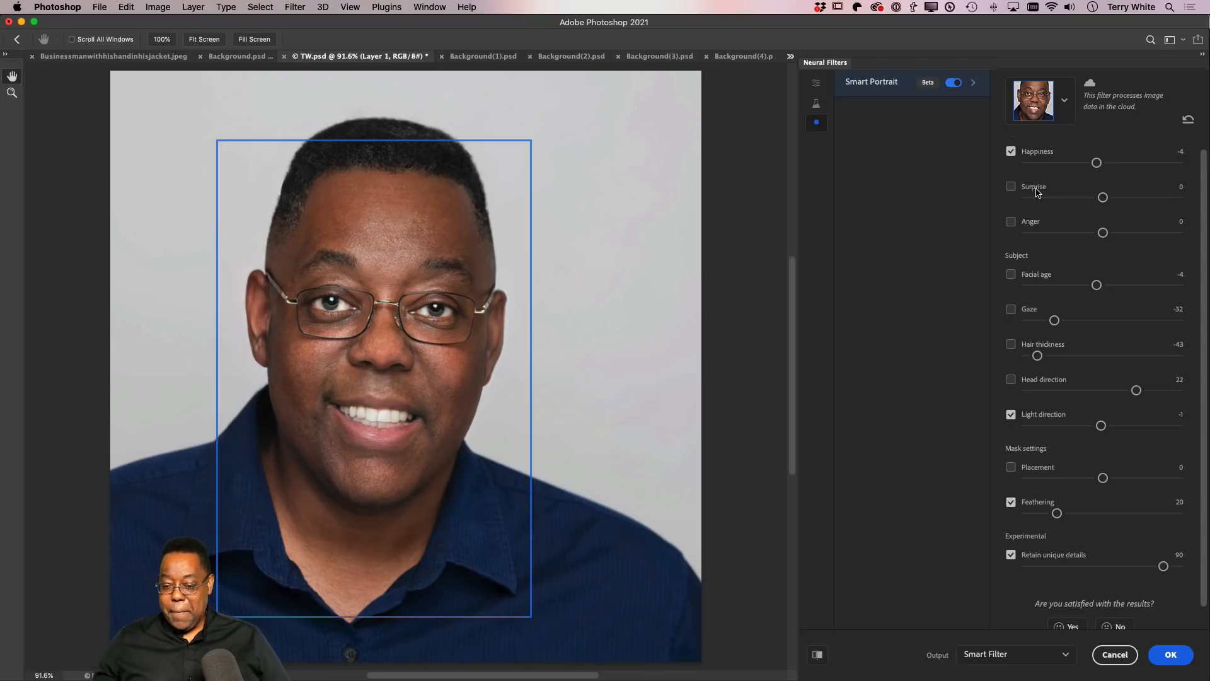
pyautogui.click(1115, 655)
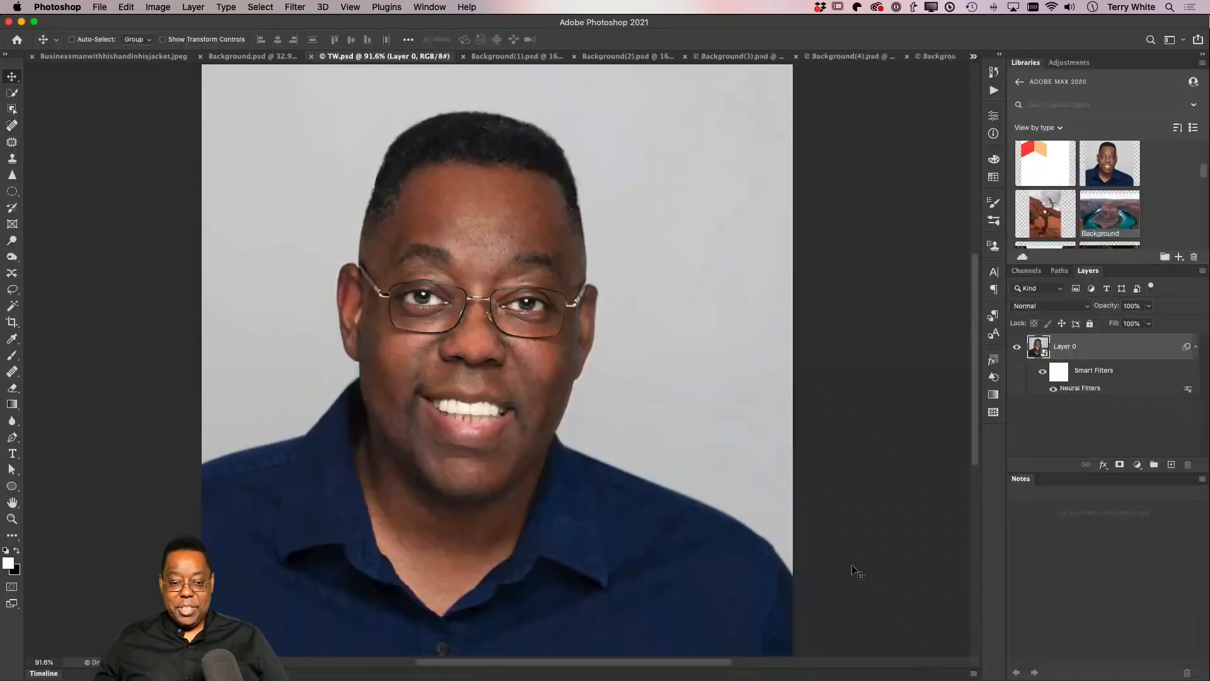
# - Check the blue-lipstick makeup photo in Background(2).psd and enable the Makeup Transfer beta neural filter on the portrait in Background(1).psd
pyautogui.click(504, 58)
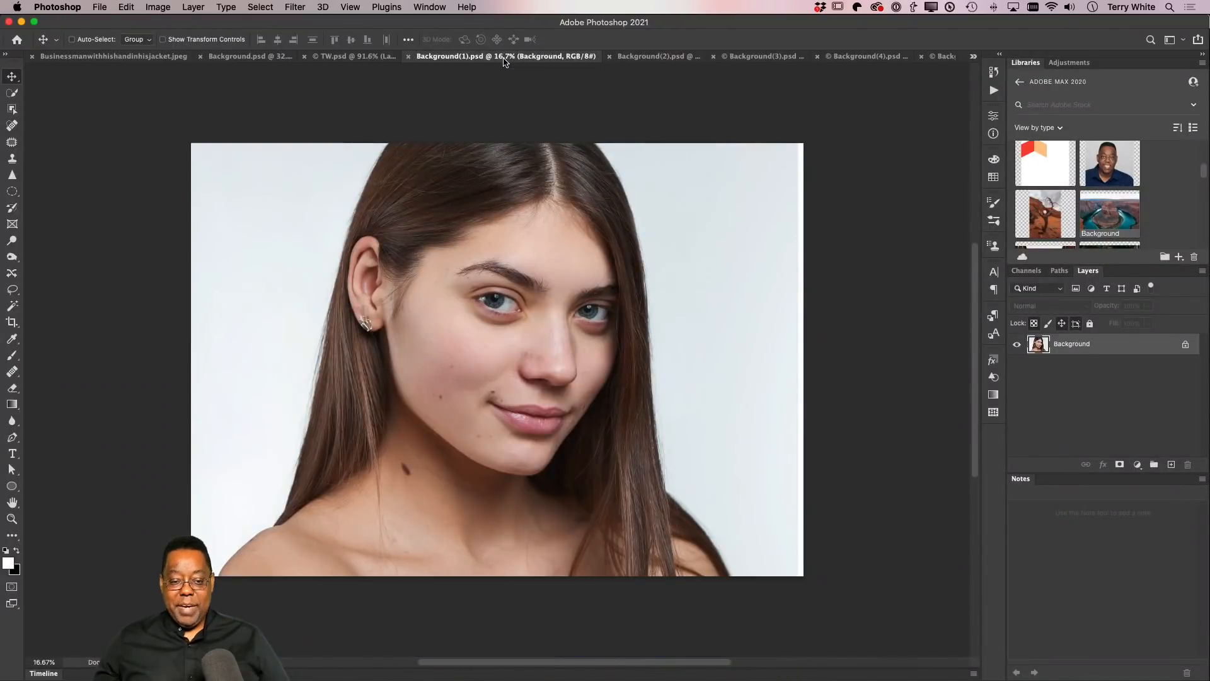
pyautogui.click(628, 58)
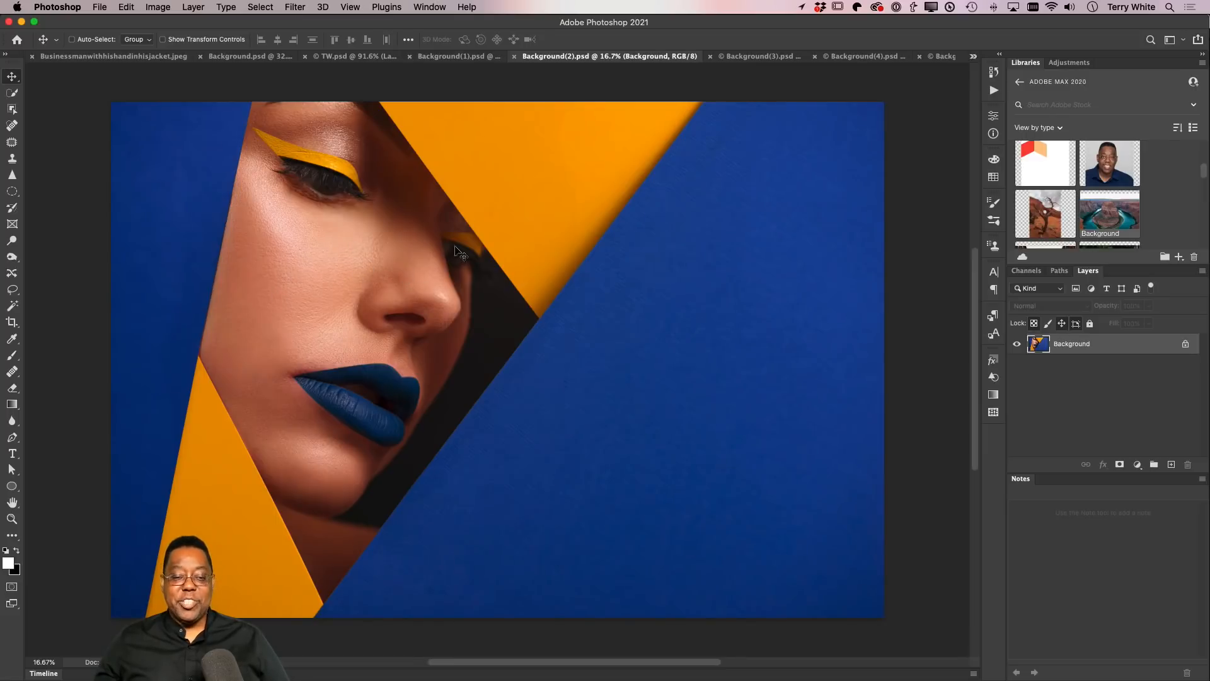
pyautogui.click(453, 57)
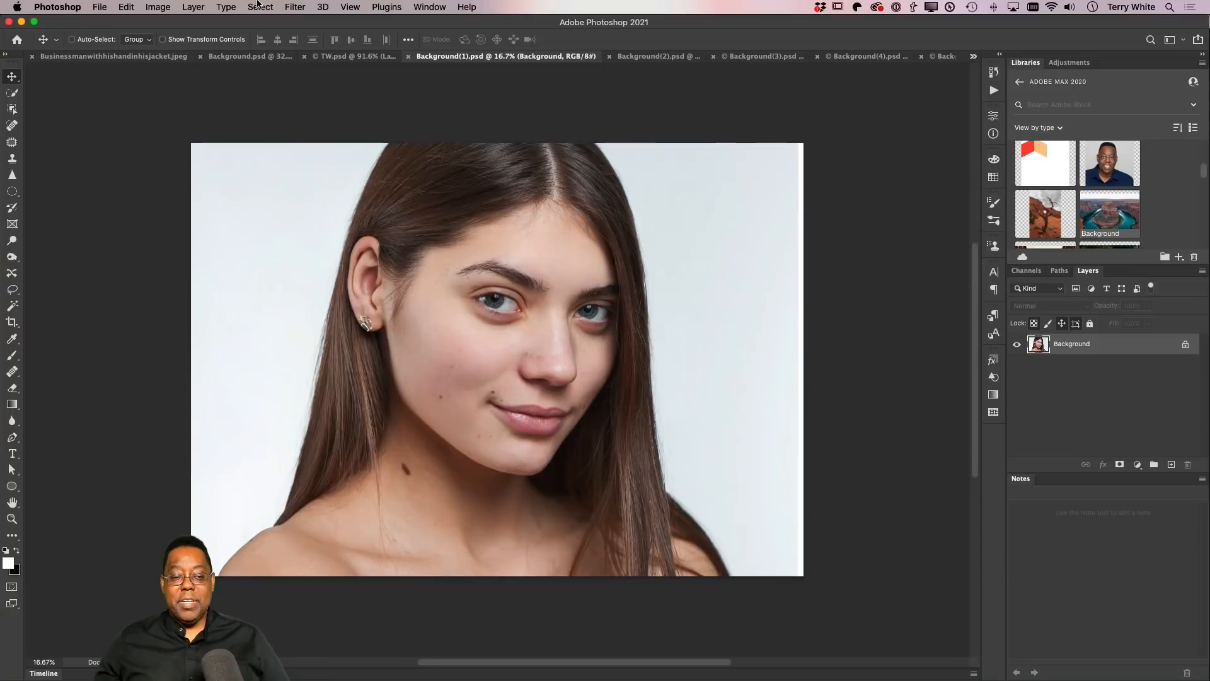
pyautogui.click(295, 7)
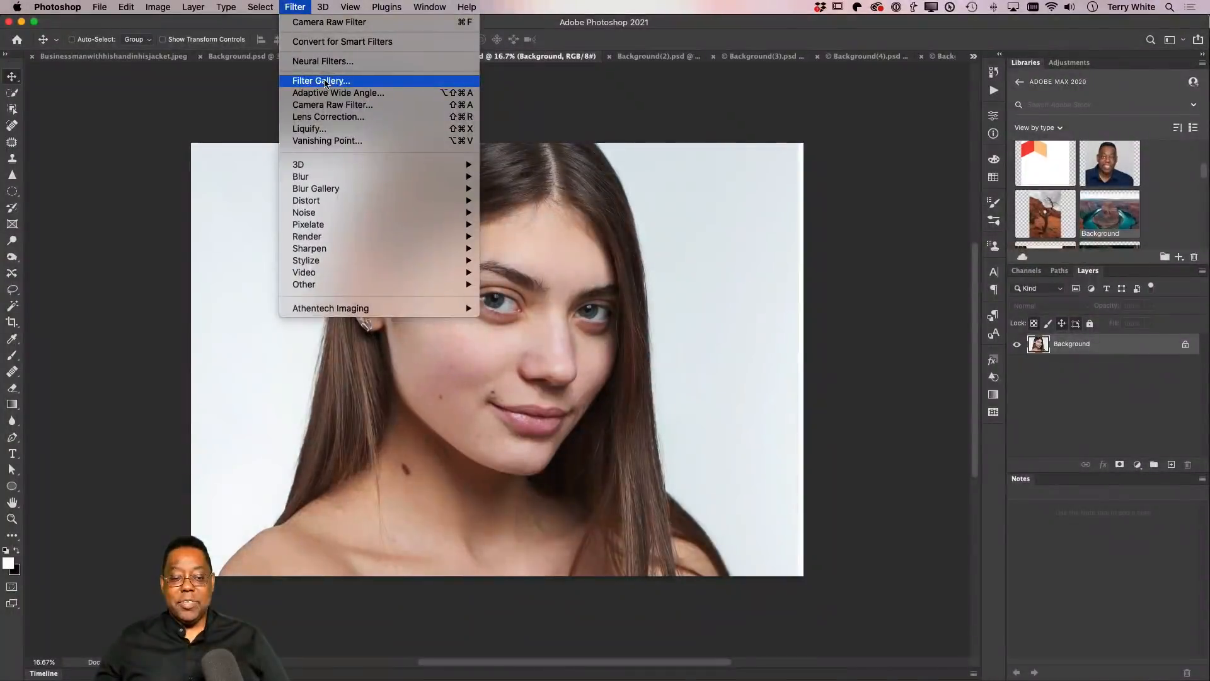
pyautogui.click(353, 64)
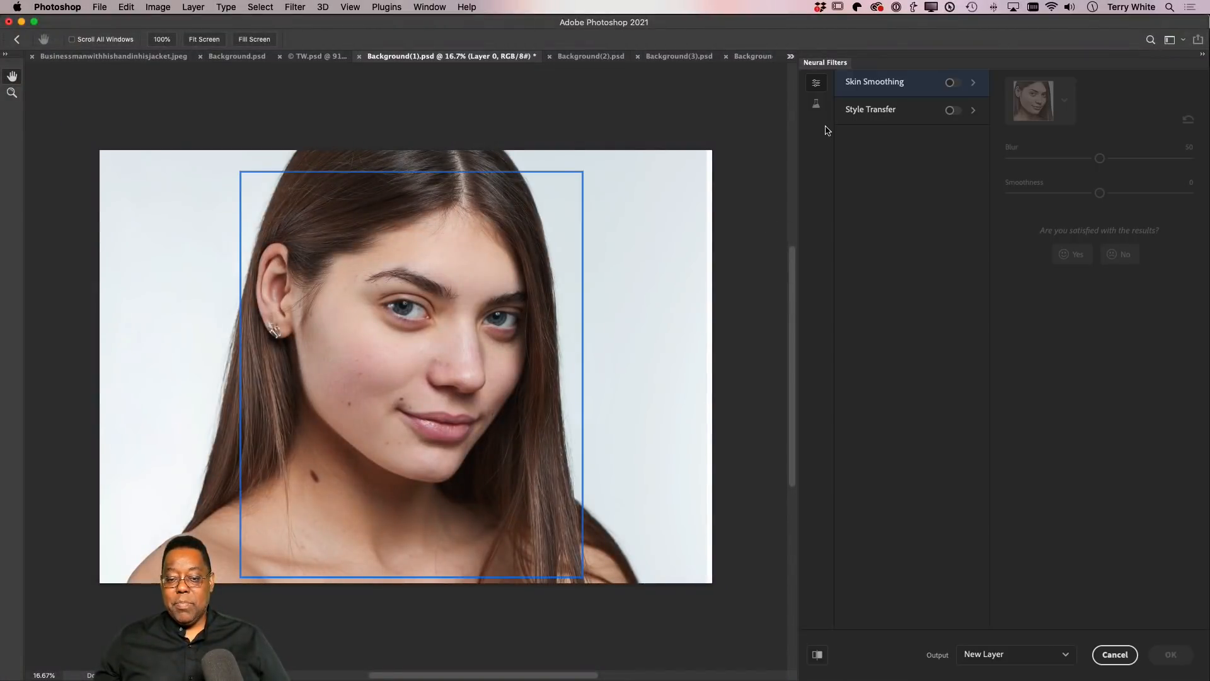
pyautogui.click(816, 103)
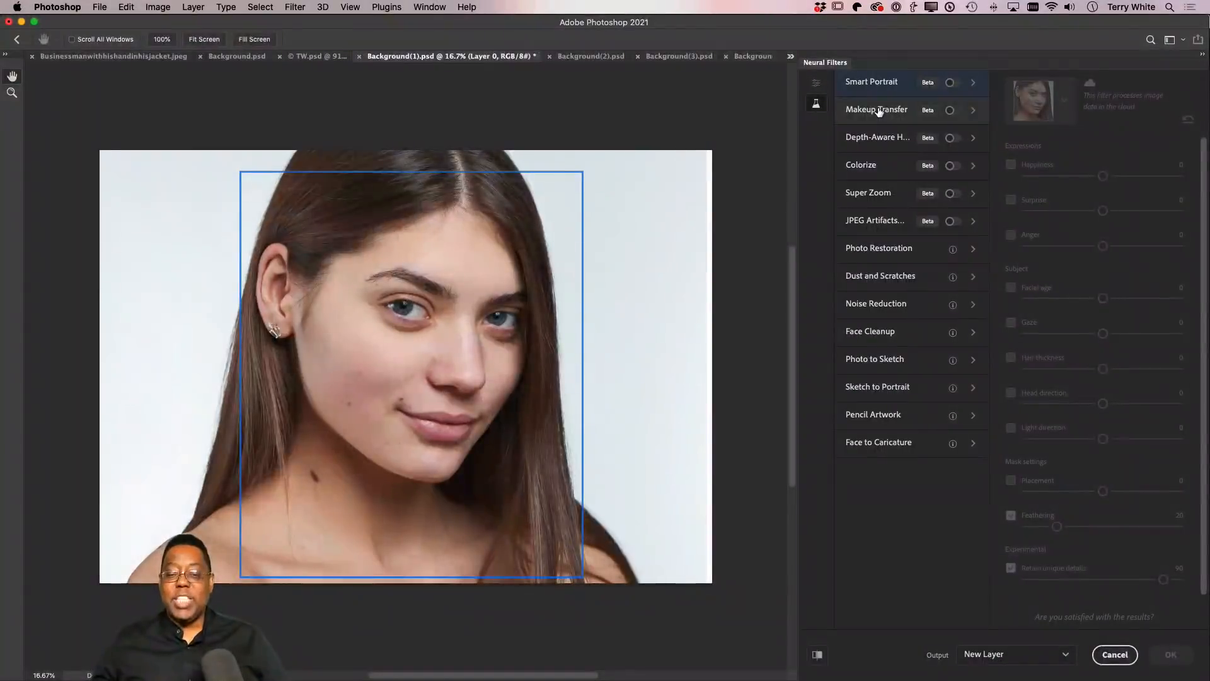
pyautogui.click(950, 112)
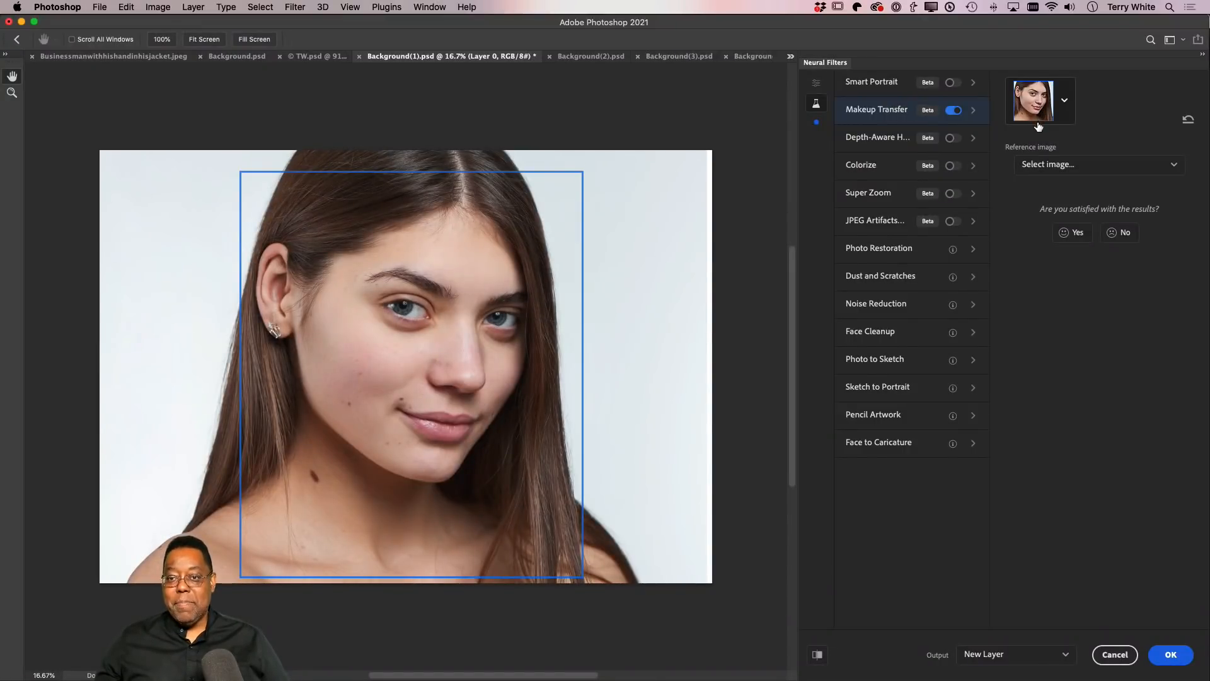
# - Transfer the makeup from Background(2).psd as the reference image onto the portrait, output to a new layer
pyautogui.click(1053, 166)
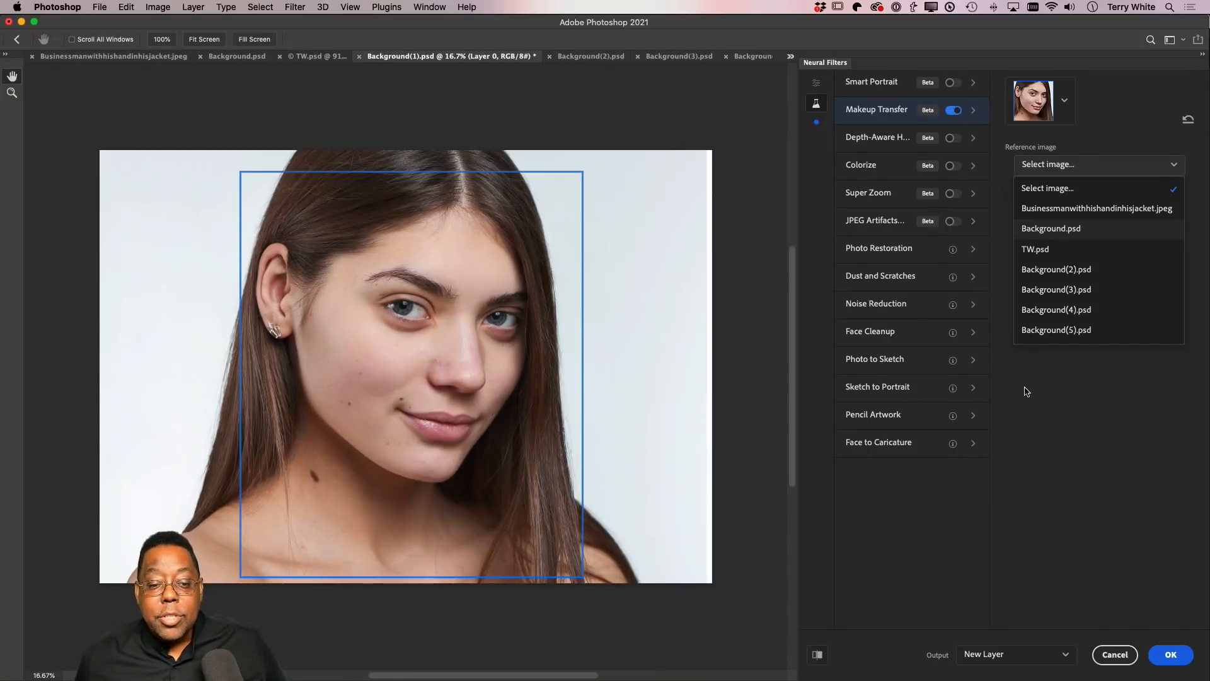
pyautogui.click(1056, 272)
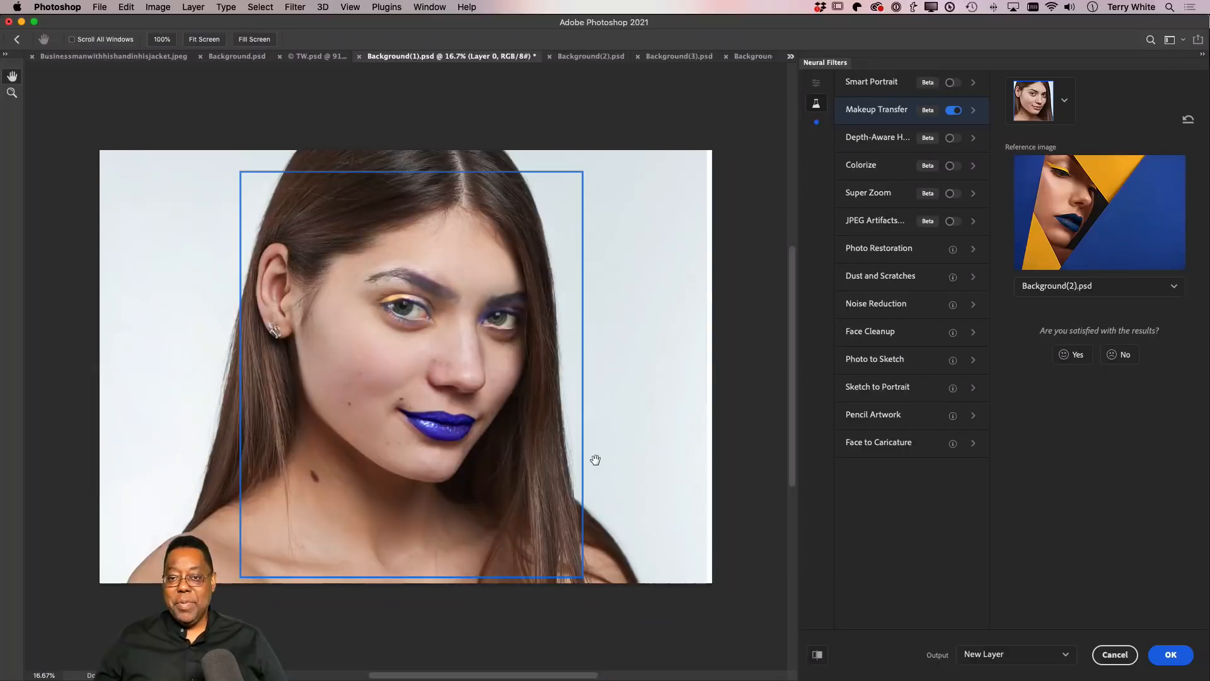
pyautogui.click(1165, 655)
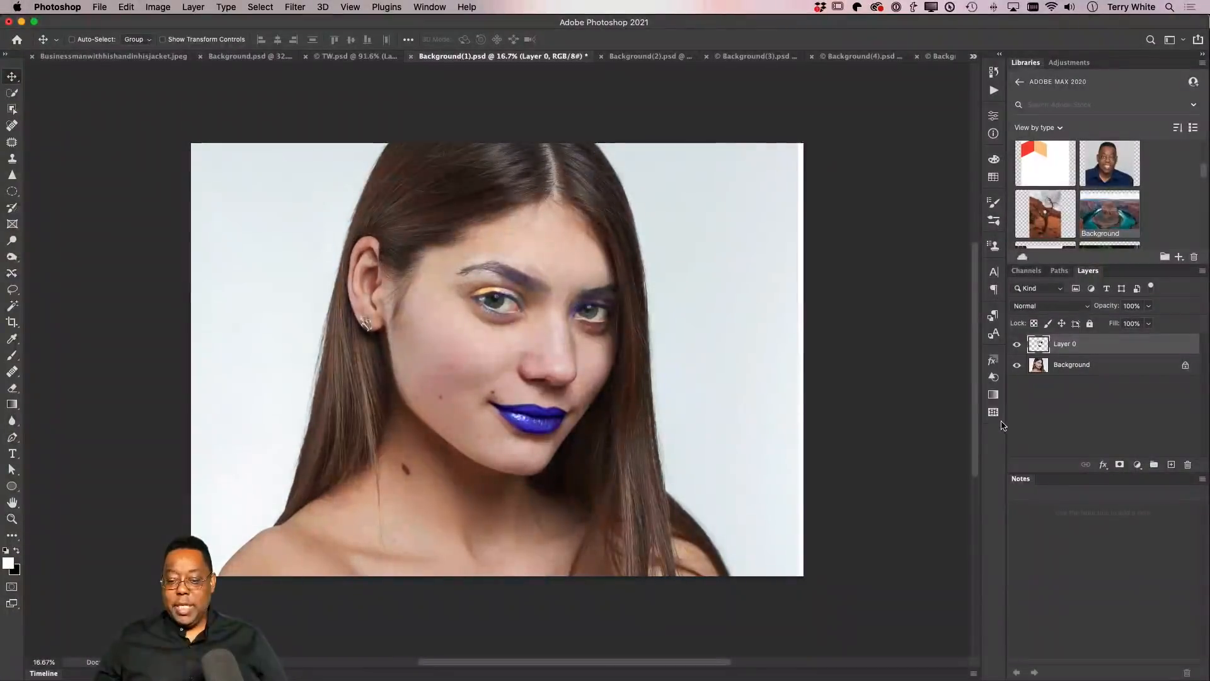
# - Examine the transferred makeup layer on its own and compare the portrait with and without it, leaving the layer hidden
pyautogui.keyDown('alt'); pyautogui.click(1017, 346); pyautogui.keyUp('alt')
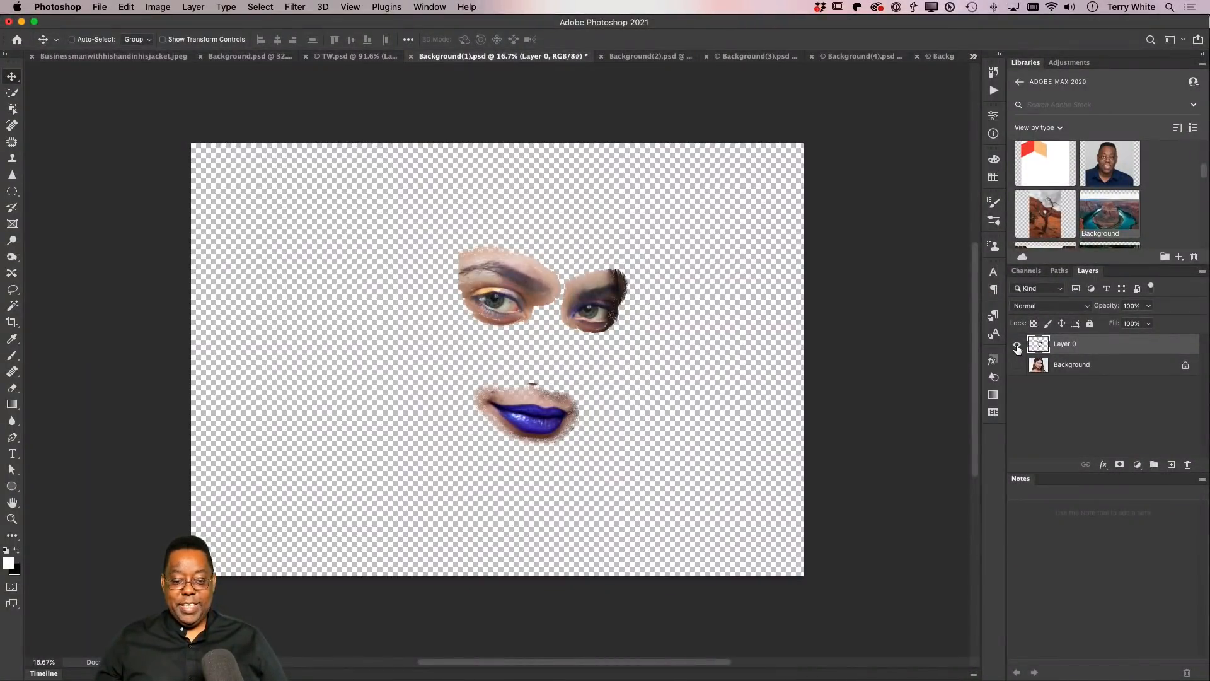
pyautogui.keyDown('alt'); pyautogui.click(1017, 345); pyautogui.keyUp('alt')
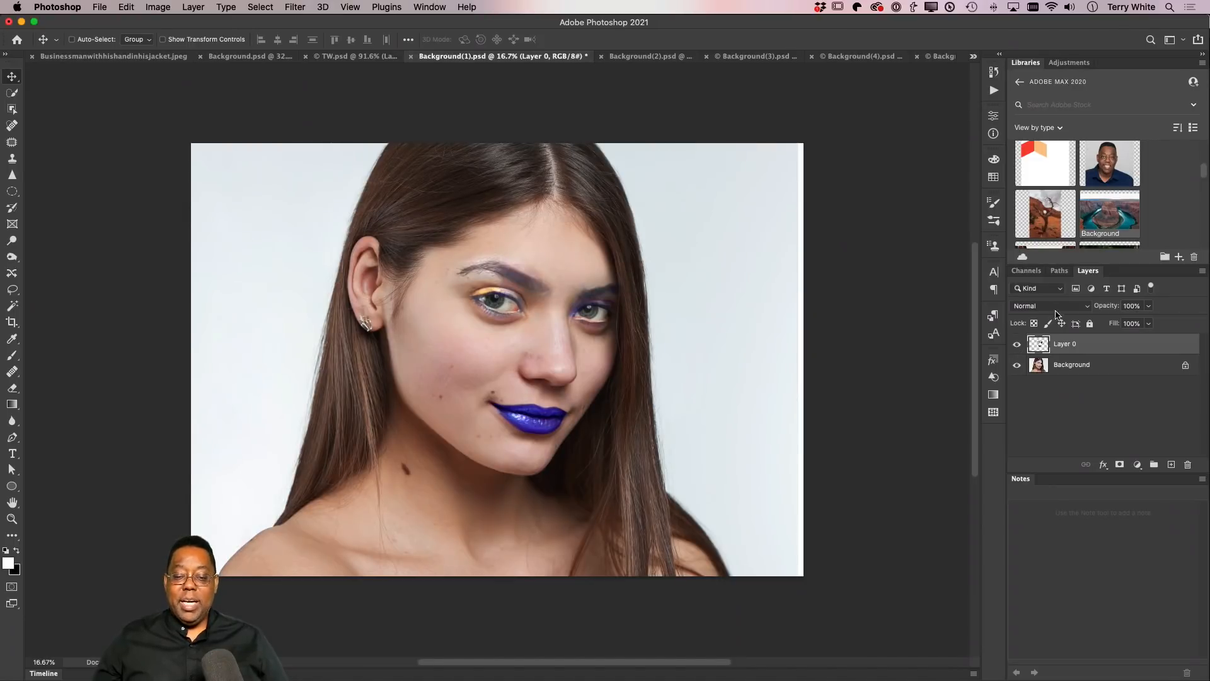
pyautogui.click(1016, 346)
pyautogui.click(1016, 347)
pyautogui.click(1017, 347)
pyautogui.click(1017, 346)
pyautogui.click(1016, 346)
pyautogui.click(1017, 346)
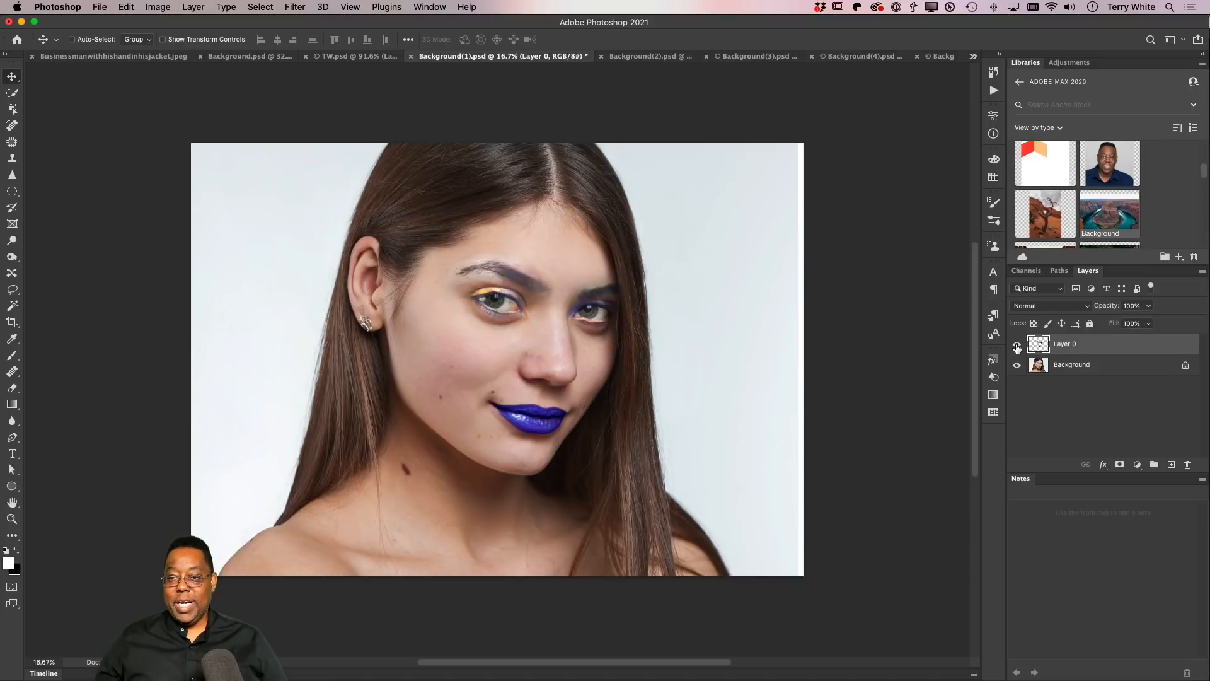
pyautogui.click(1017, 346)
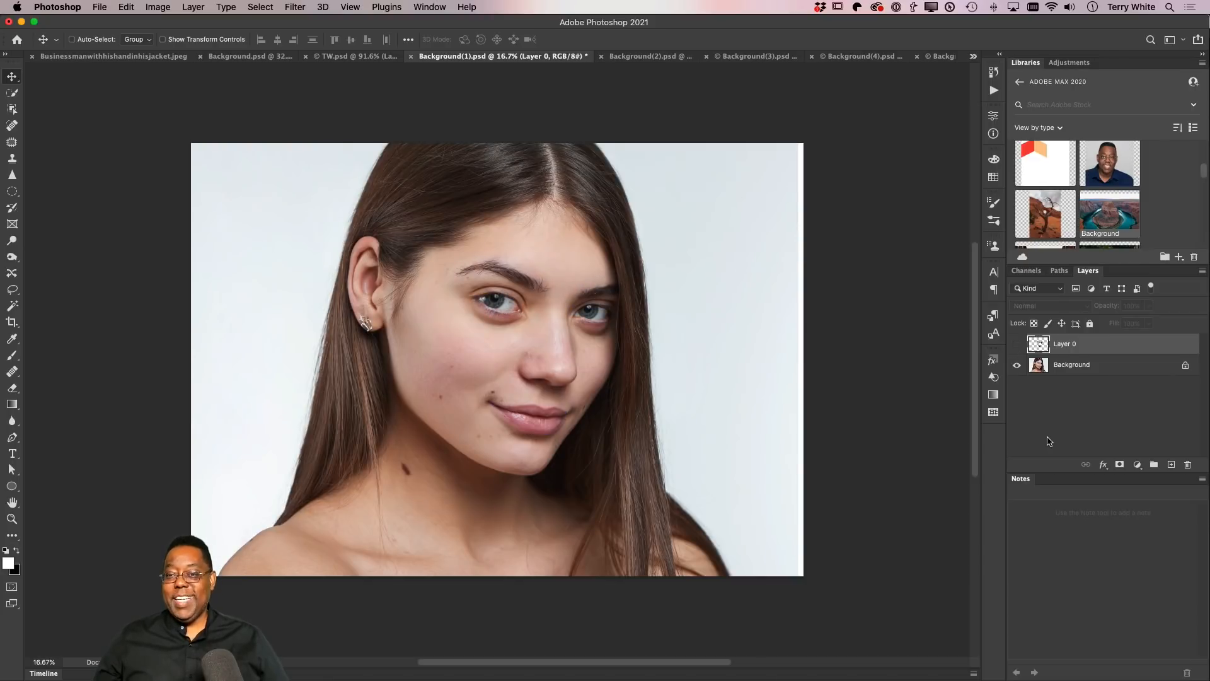
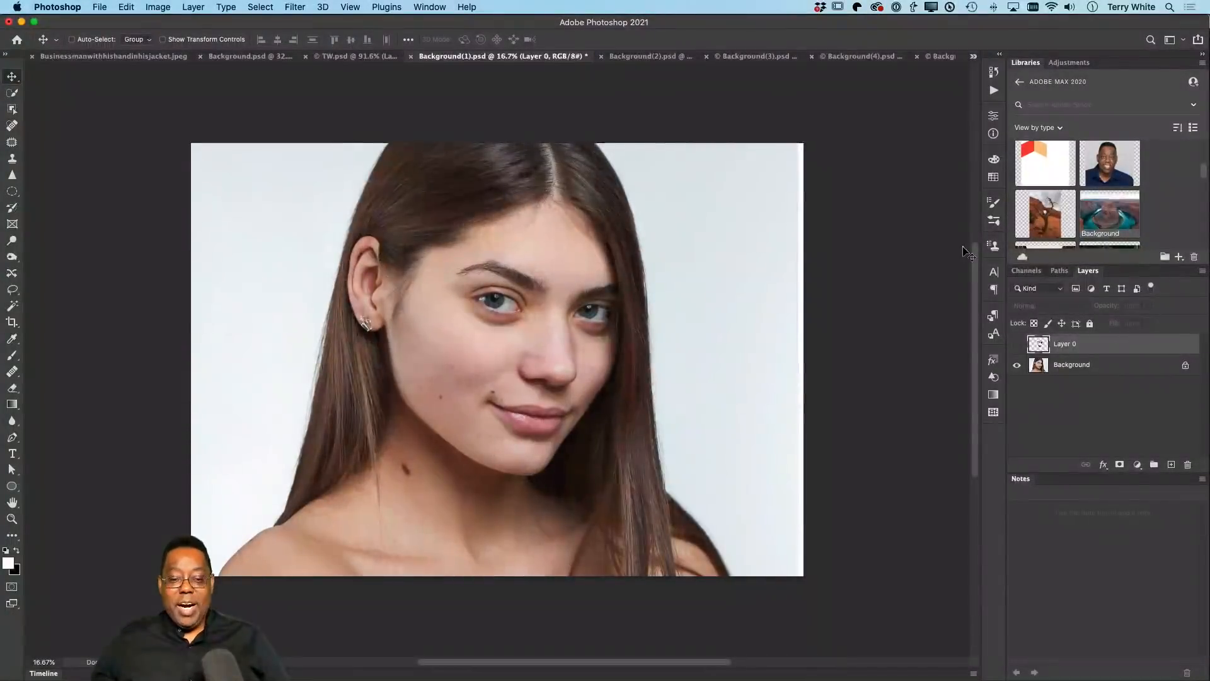
# - Colorize the black-and-white sheep panorama in Background(3).psd with the Colorize beta neural filter, output to a new layer
pyautogui.click(650, 57)
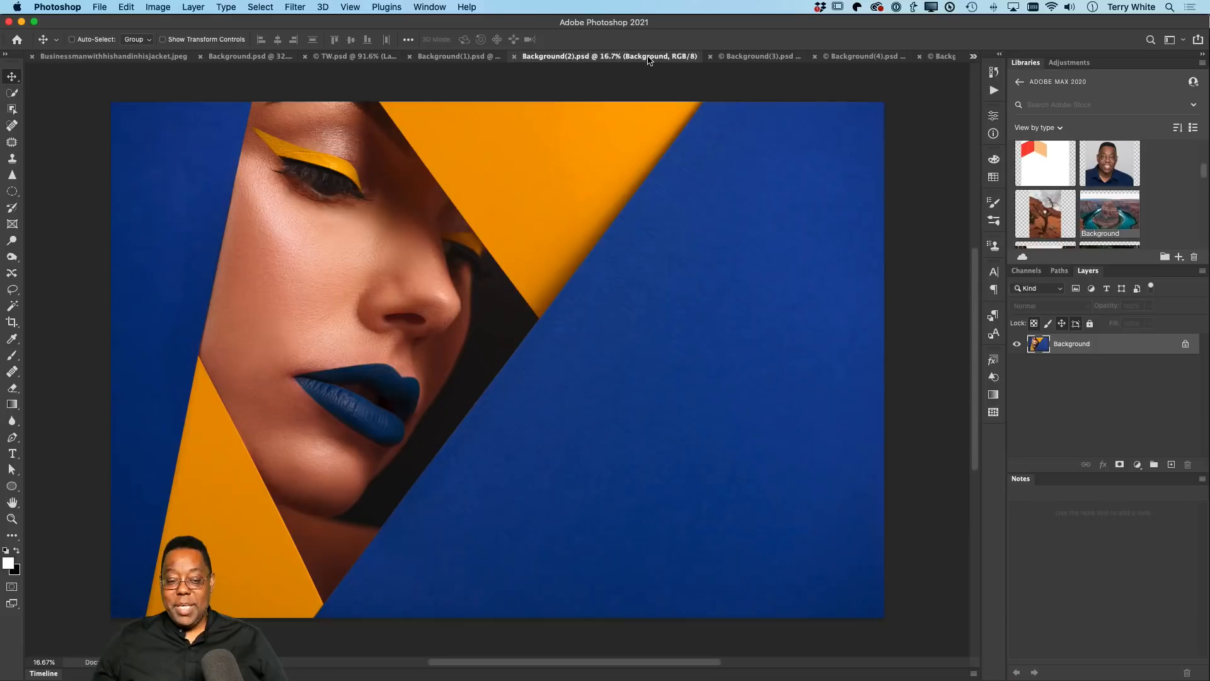
pyautogui.click(745, 58)
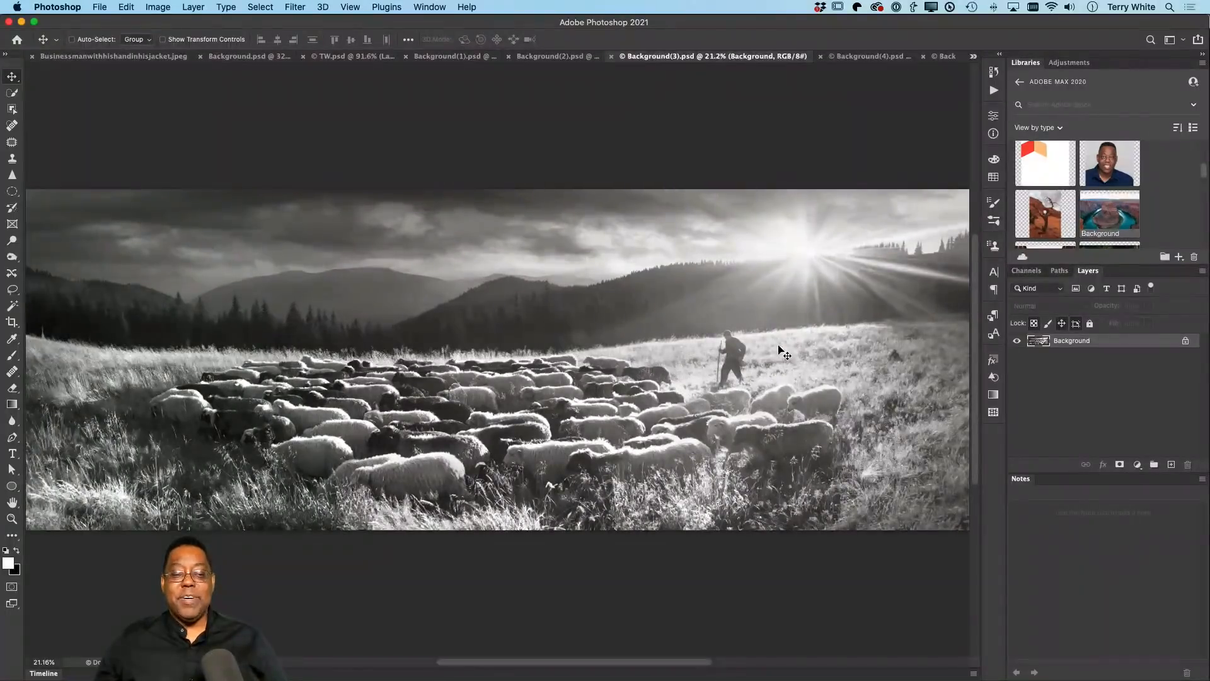
pyautogui.click(295, 8)
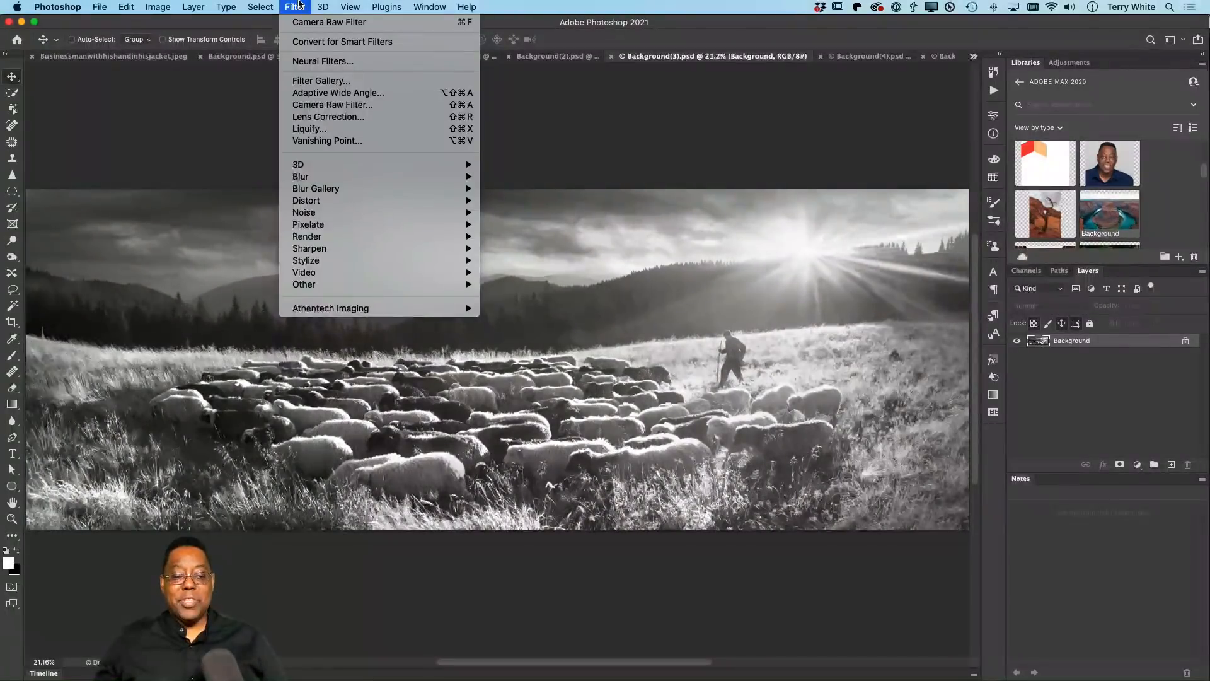
pyautogui.click(322, 61)
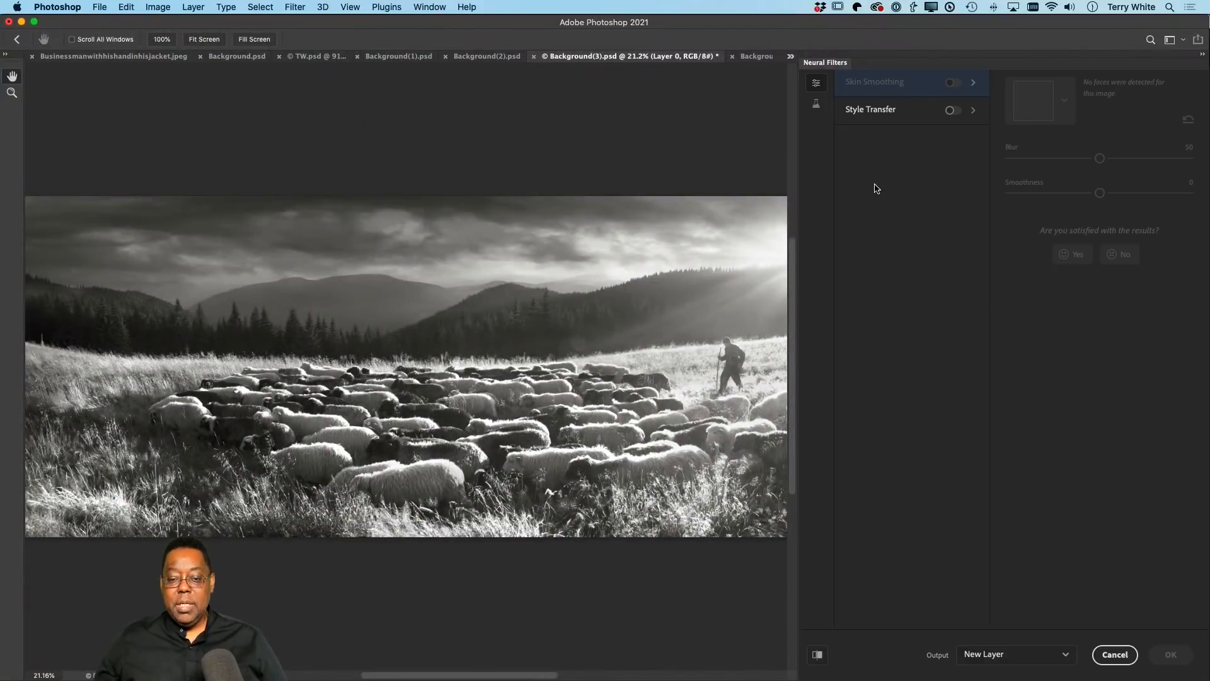
pyautogui.click(817, 104)
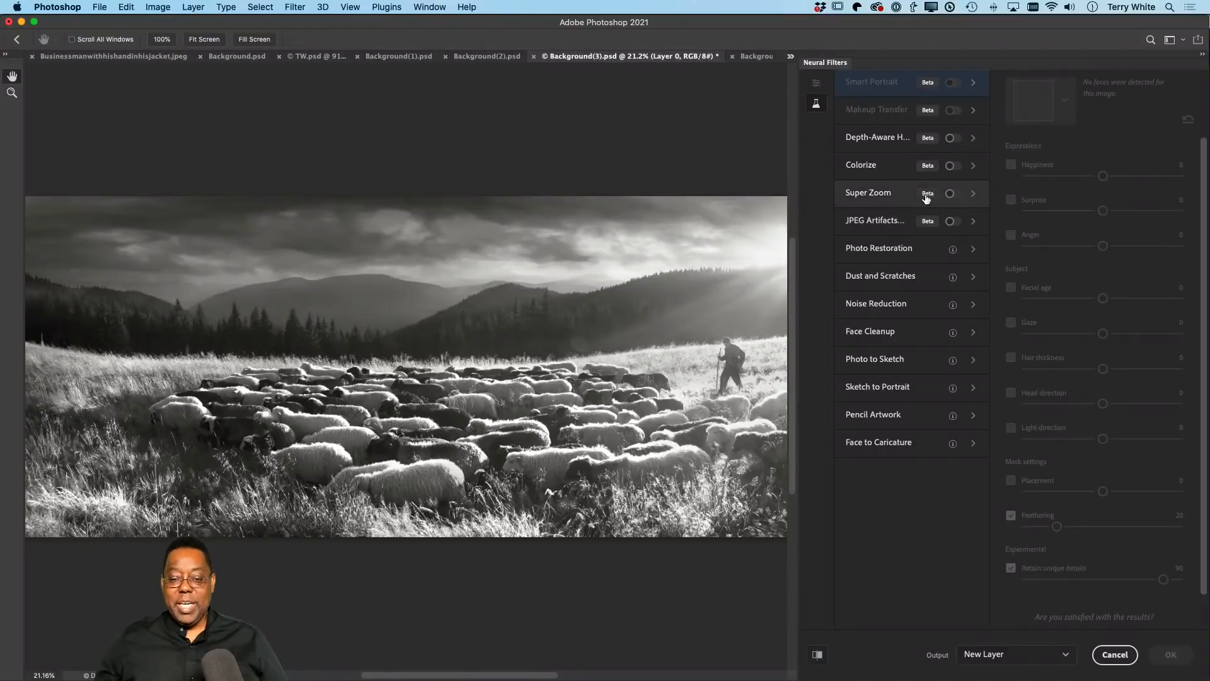
pyautogui.click(951, 167)
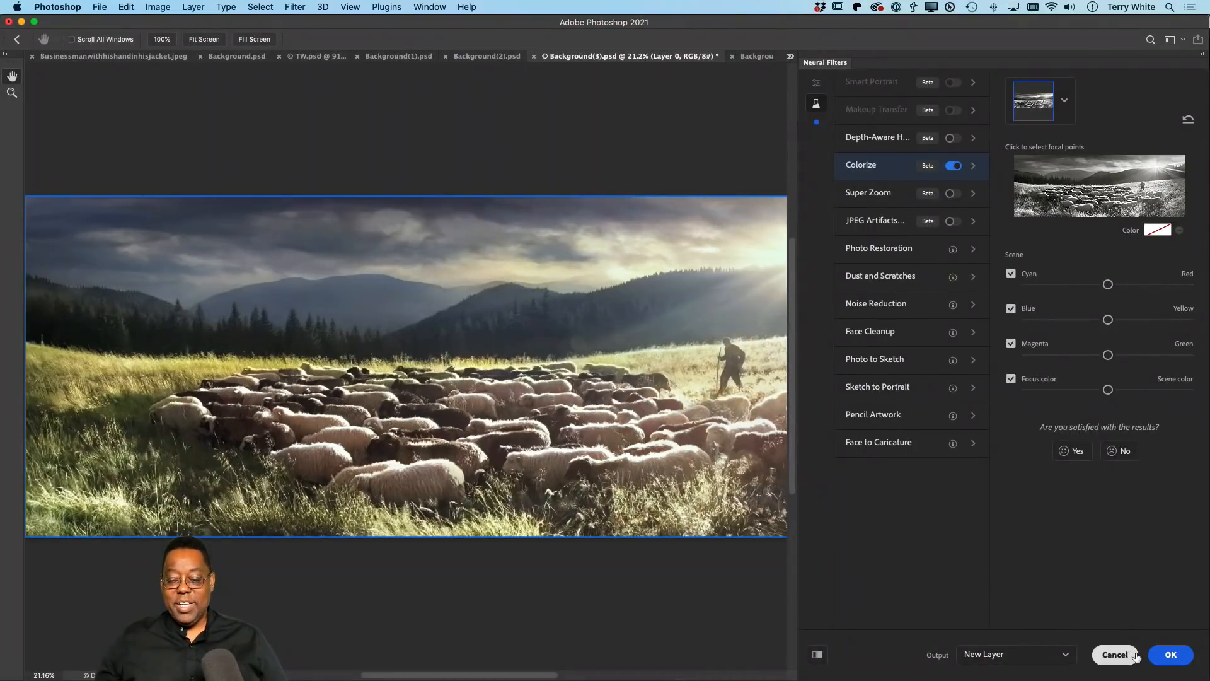
pyautogui.click(1171, 655)
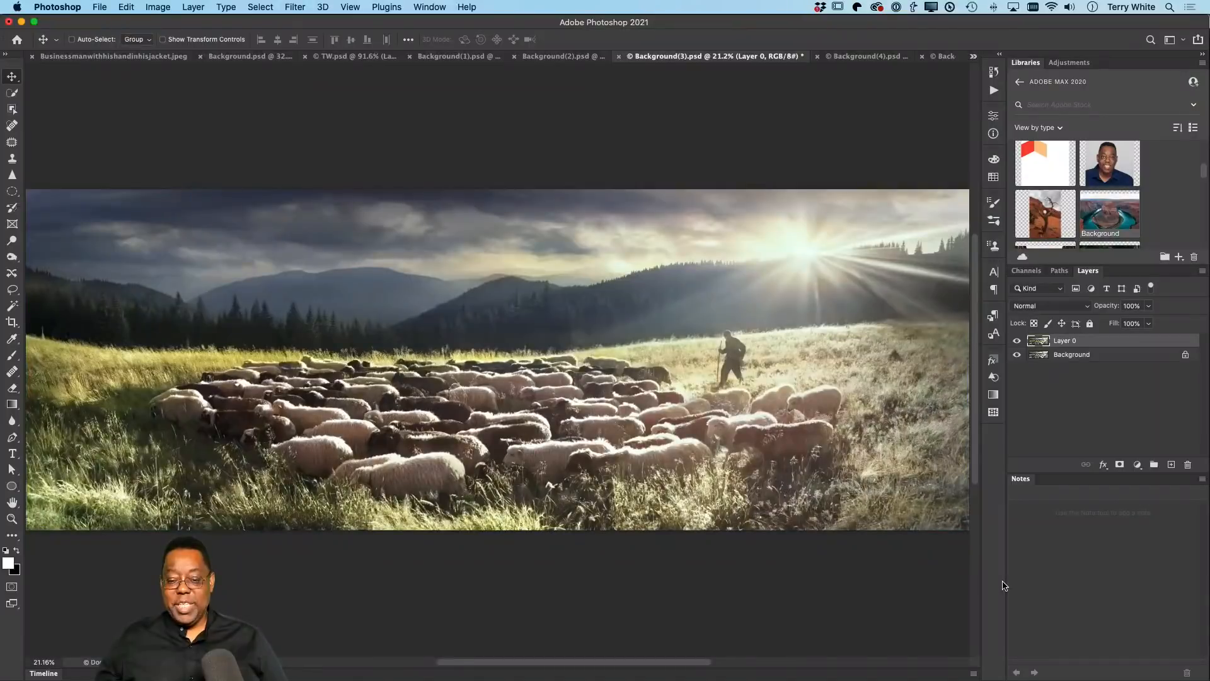
# - Compare the colorized sheep layer with the original, and add a layer mask to it with the Brush tool active
pyautogui.click(1018, 340)
pyautogui.click(1017, 340)
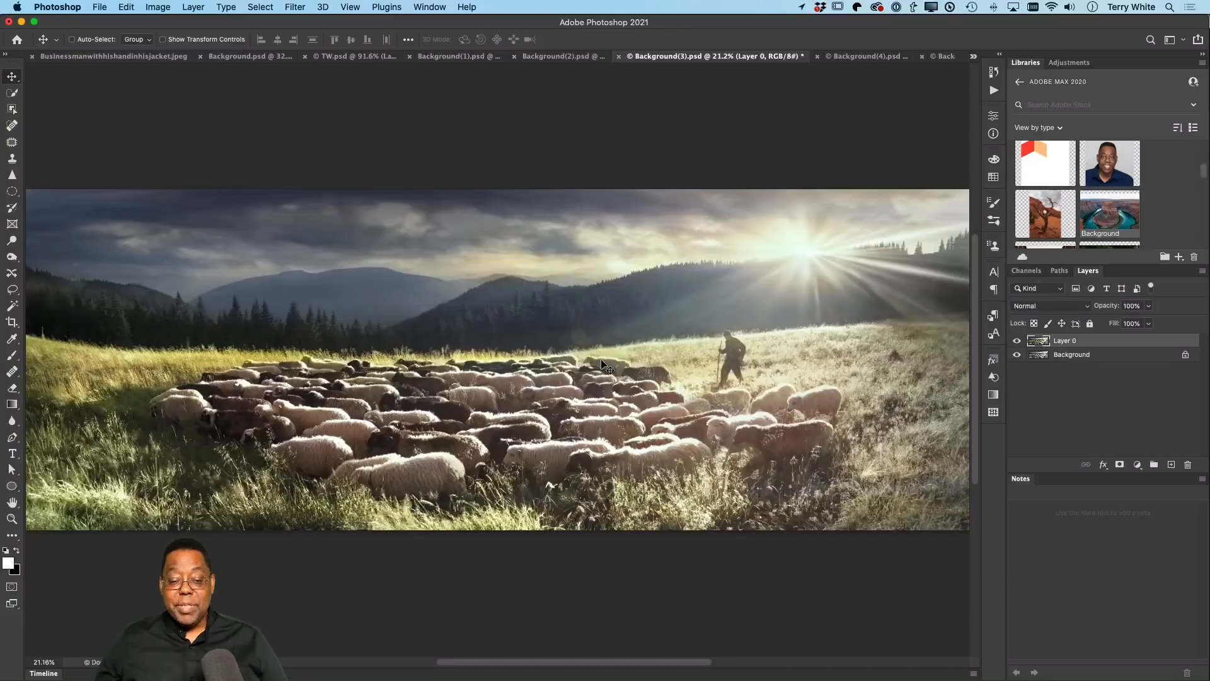
pyautogui.click(1017, 340)
pyautogui.click(1017, 340)
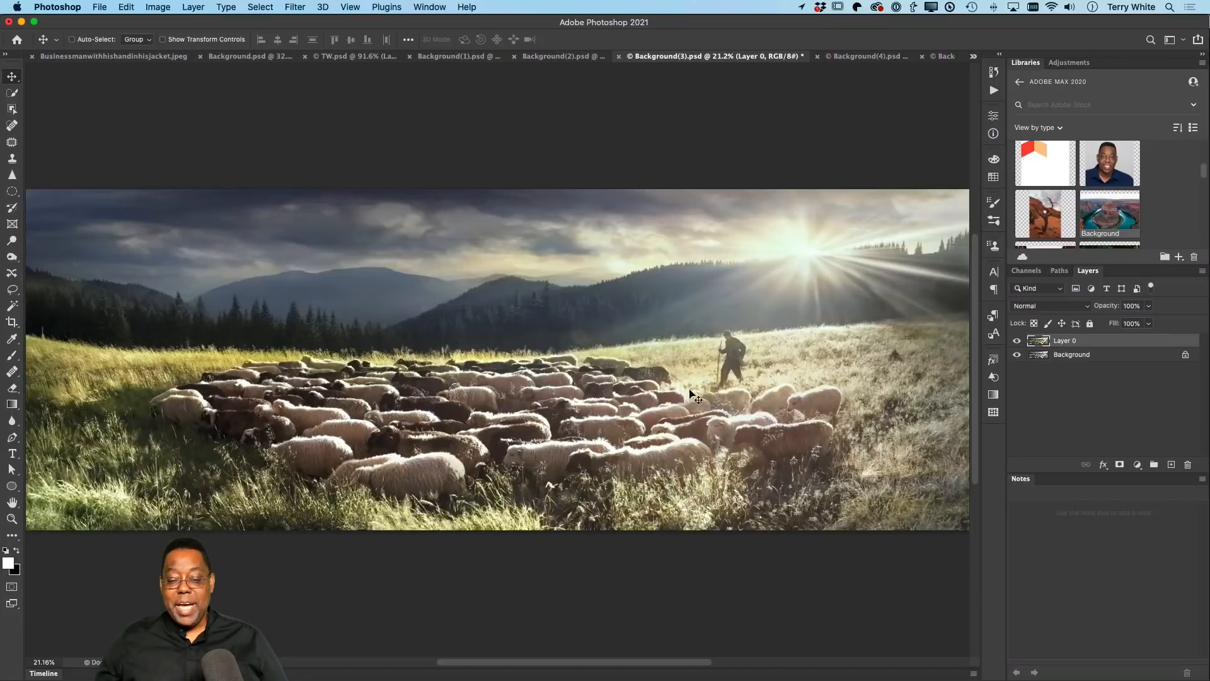
pyautogui.click(1120, 465)
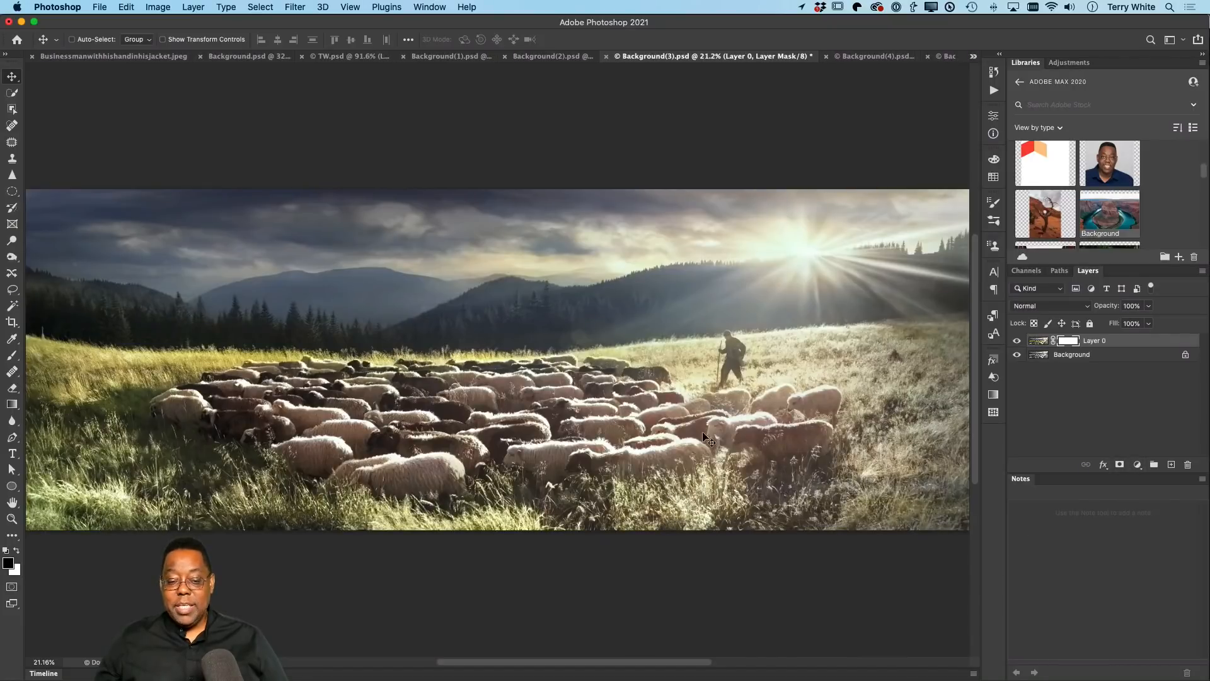
pyautogui.press('b')
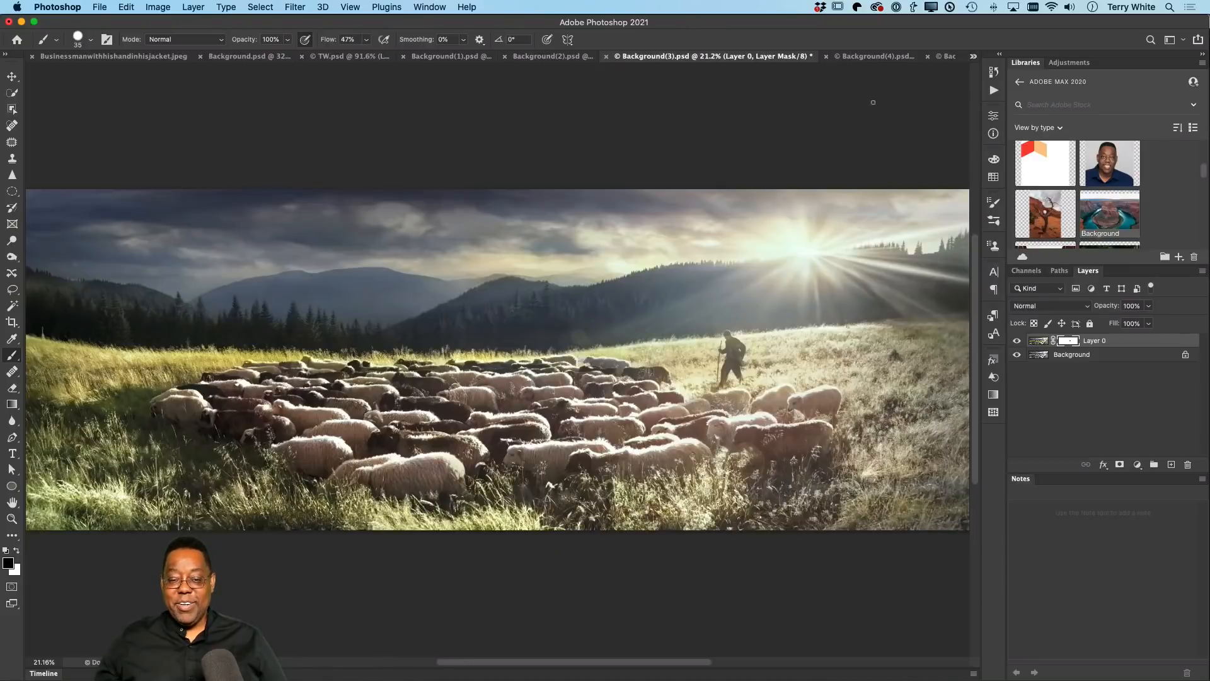
# - Bring up the sepia barn photo in Background(4).psd and fit it on screen
pyautogui.click(876, 58)
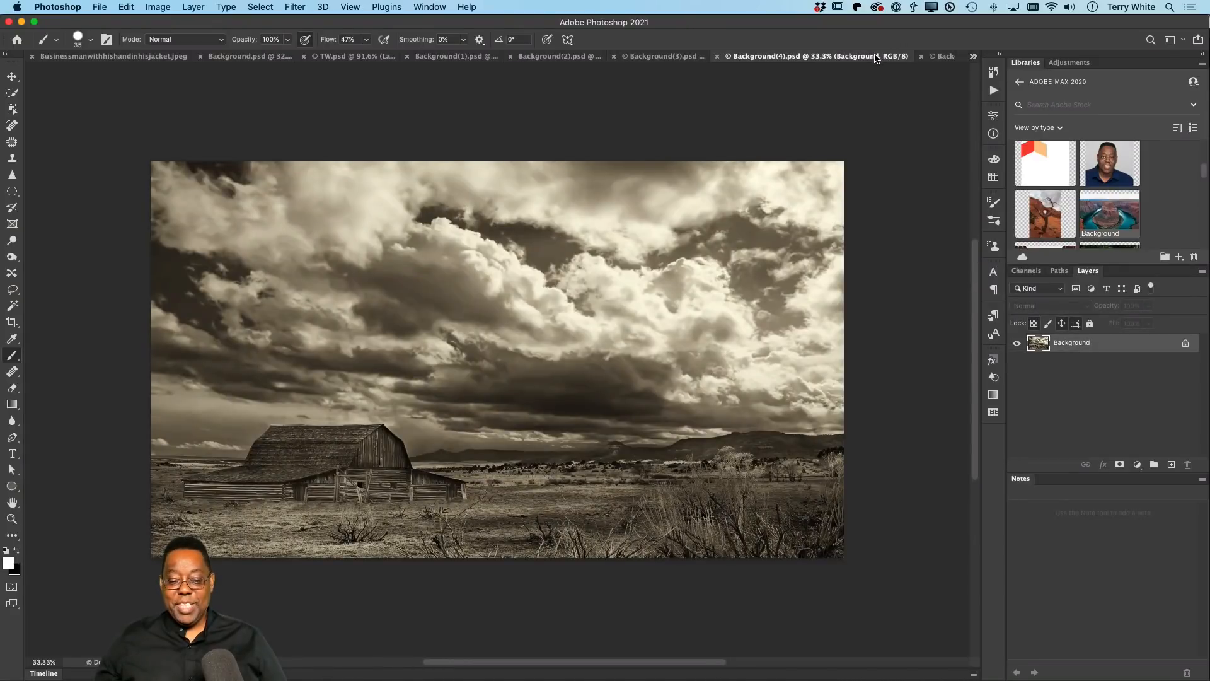
pyautogui.press('super+0')
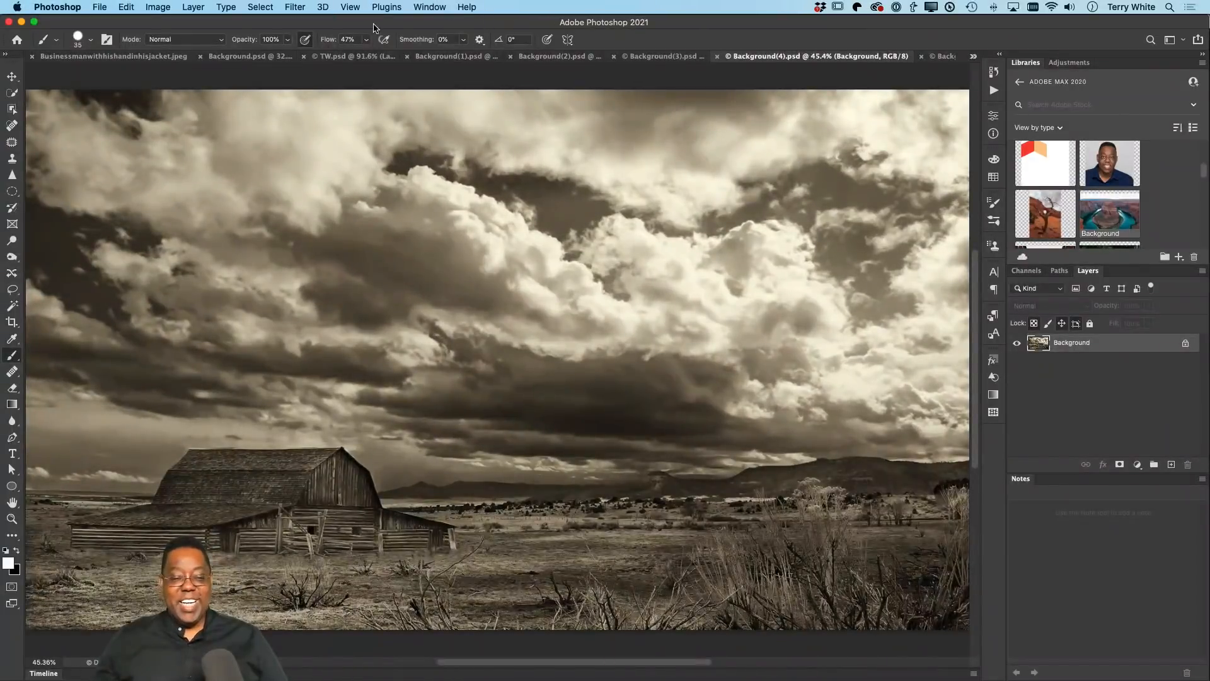
pyautogui.click(293, 7)
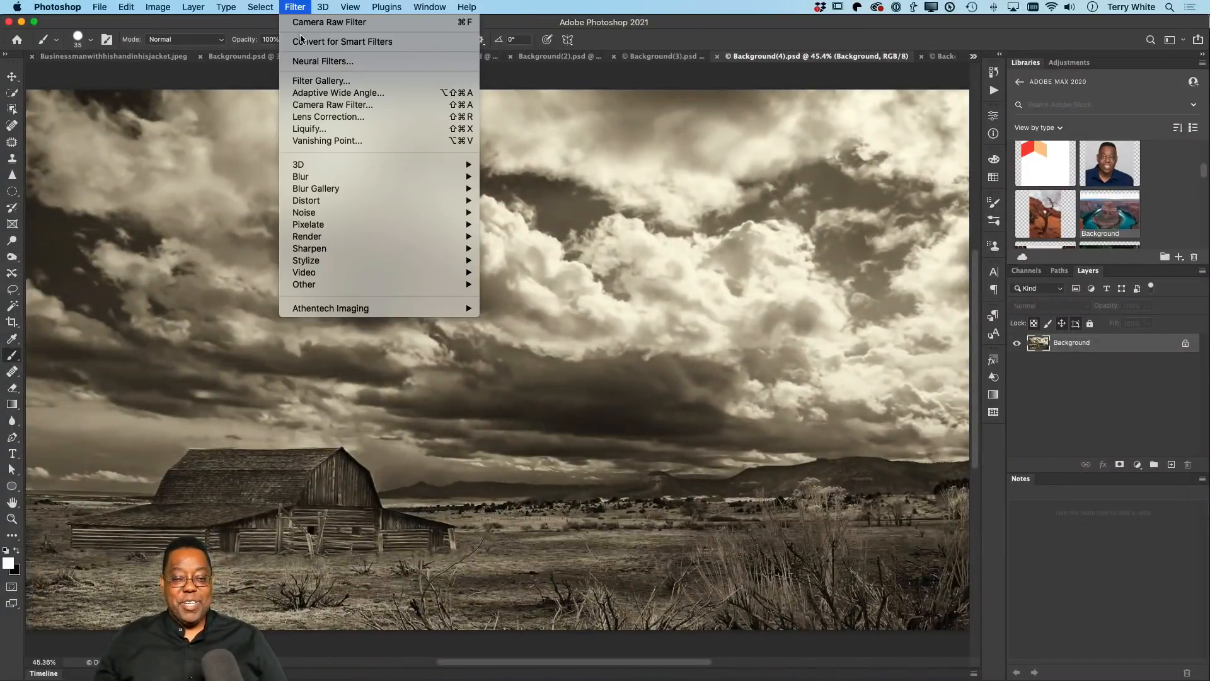
pyautogui.click(320, 80)
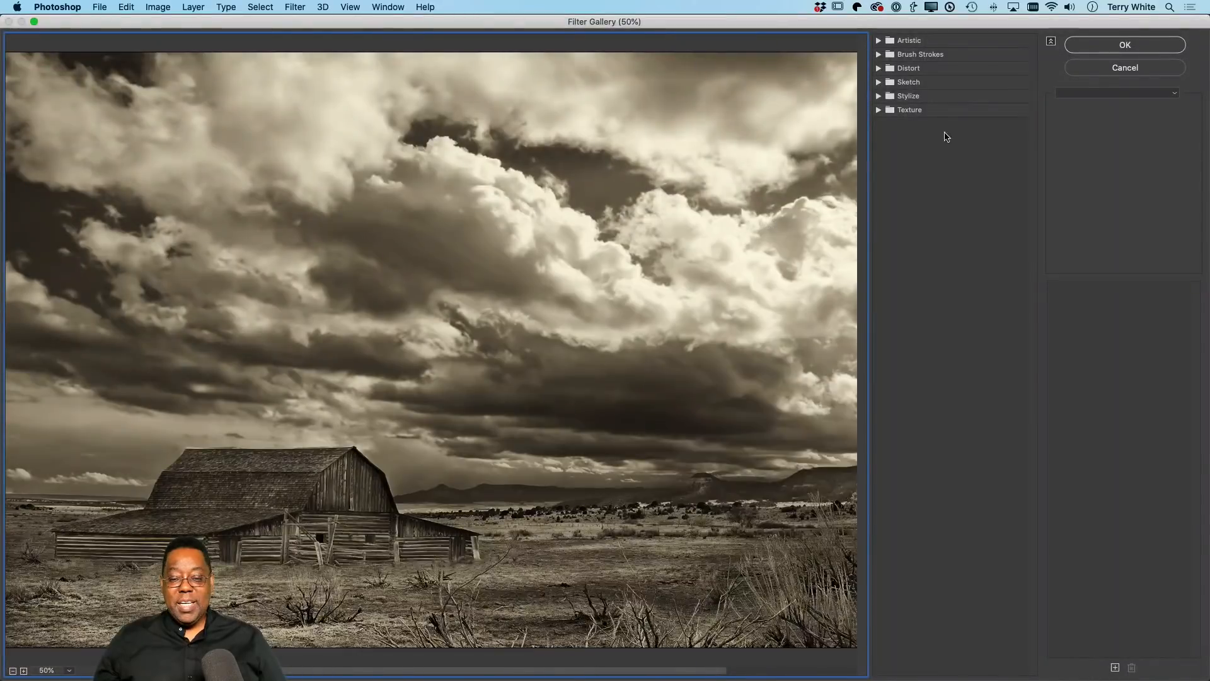
pyautogui.click(1120, 69)
# - Try the Colorize beta neural filter on the sepia barn photo, and leave Neural Filters without applying it
pyautogui.click(296, 8)
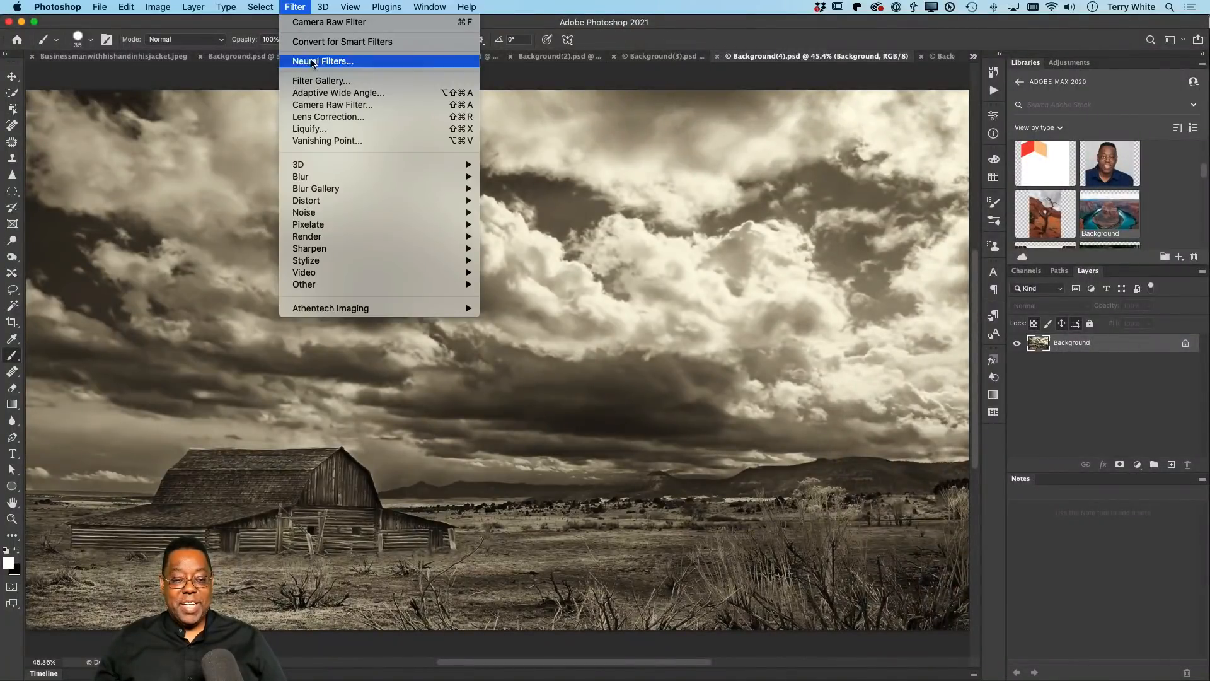
pyautogui.click(322, 58)
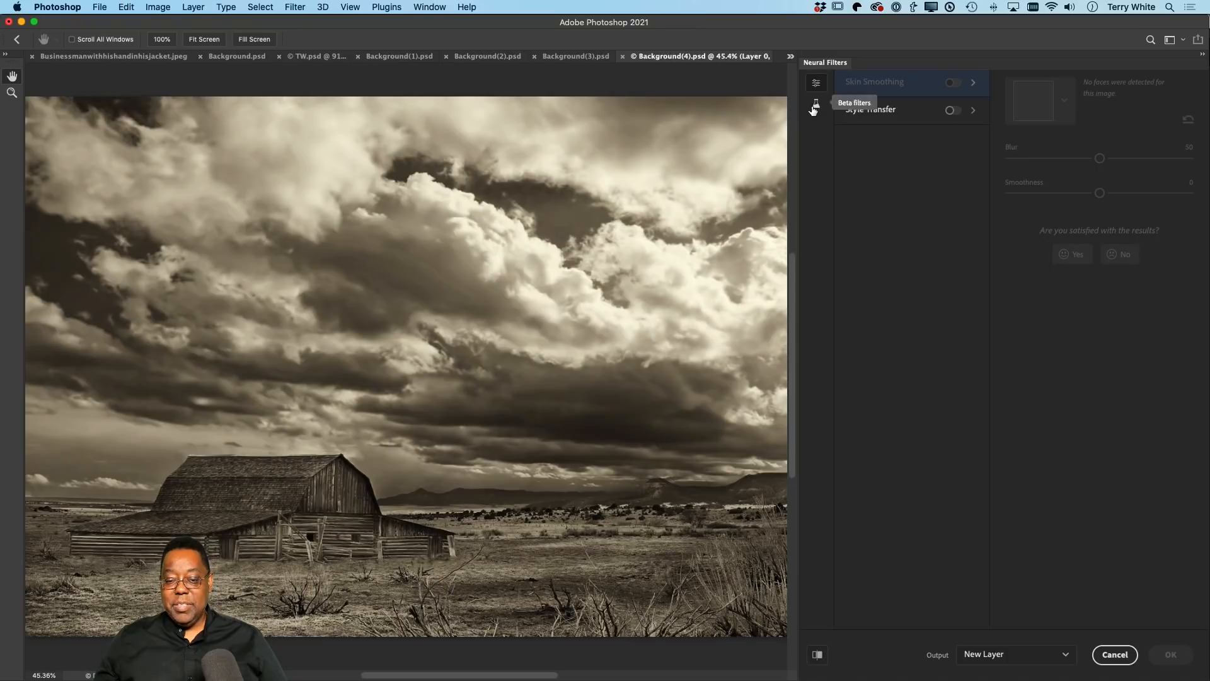
pyautogui.click(817, 103)
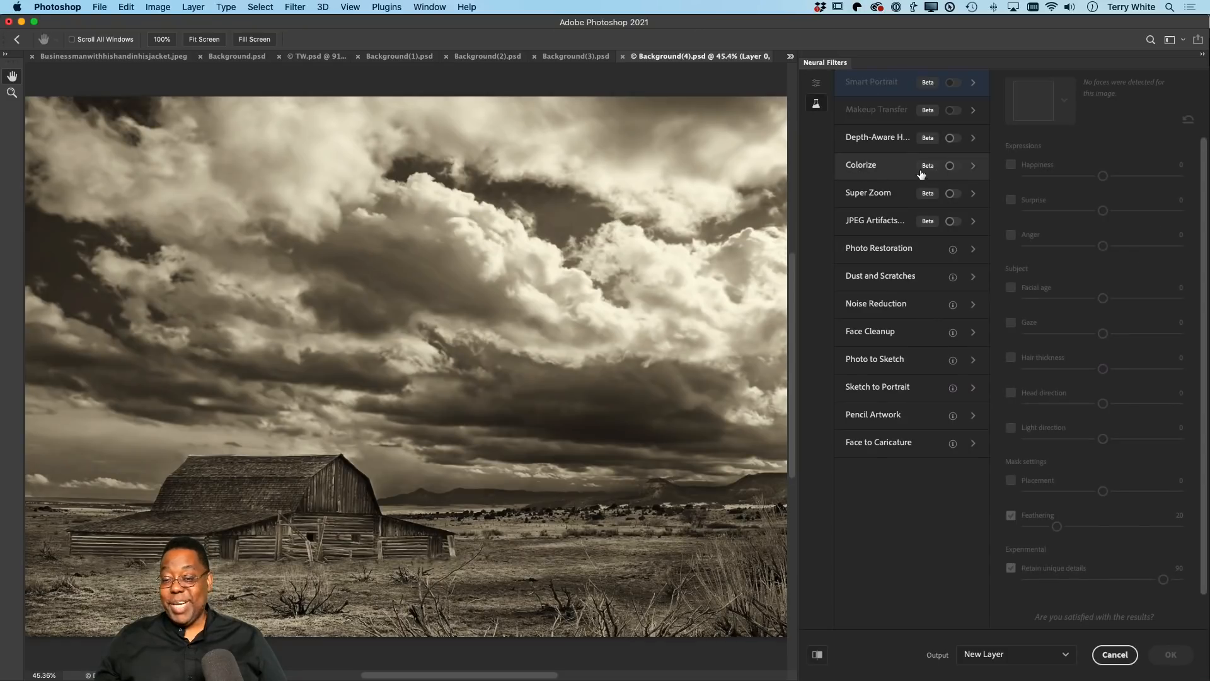
pyautogui.click(952, 166)
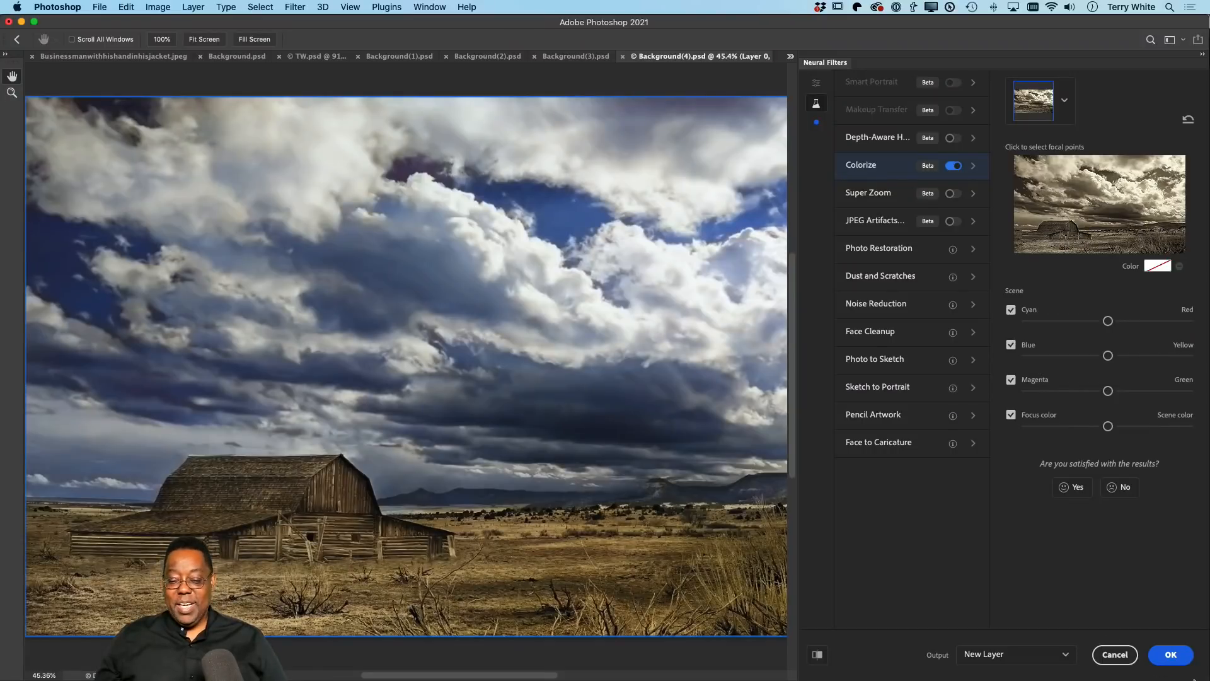
pyautogui.click(1125, 659)
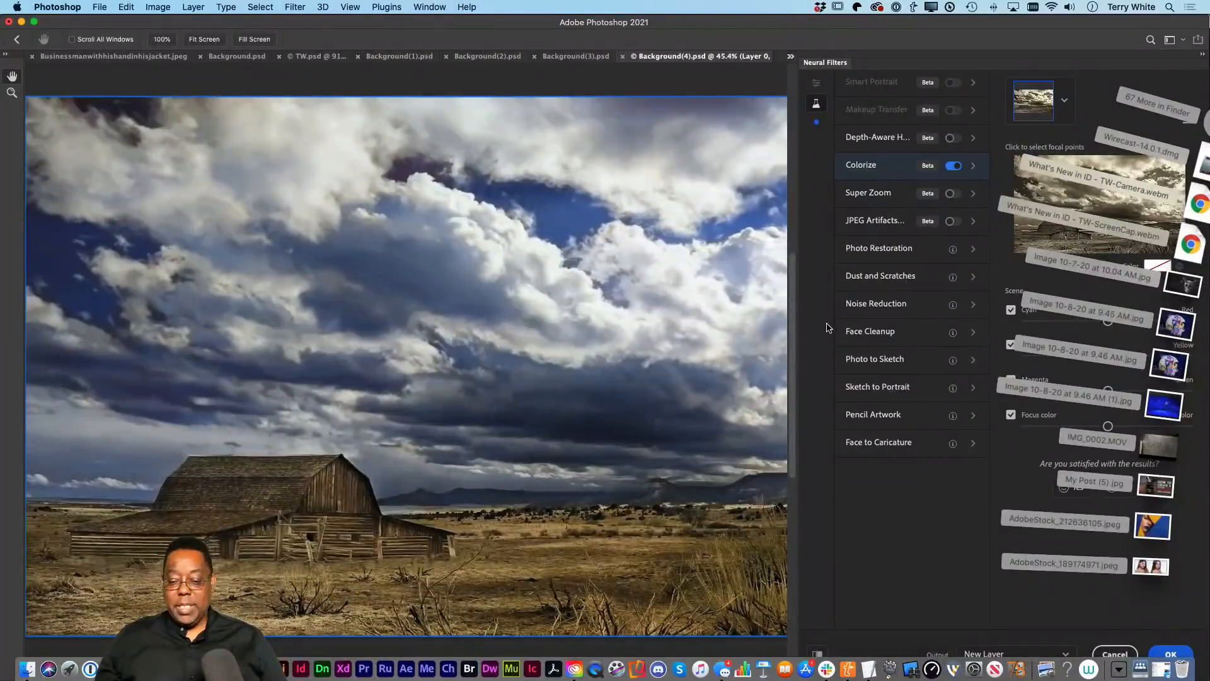
pyautogui.click(899, 512)
pyautogui.click(1166, 656)
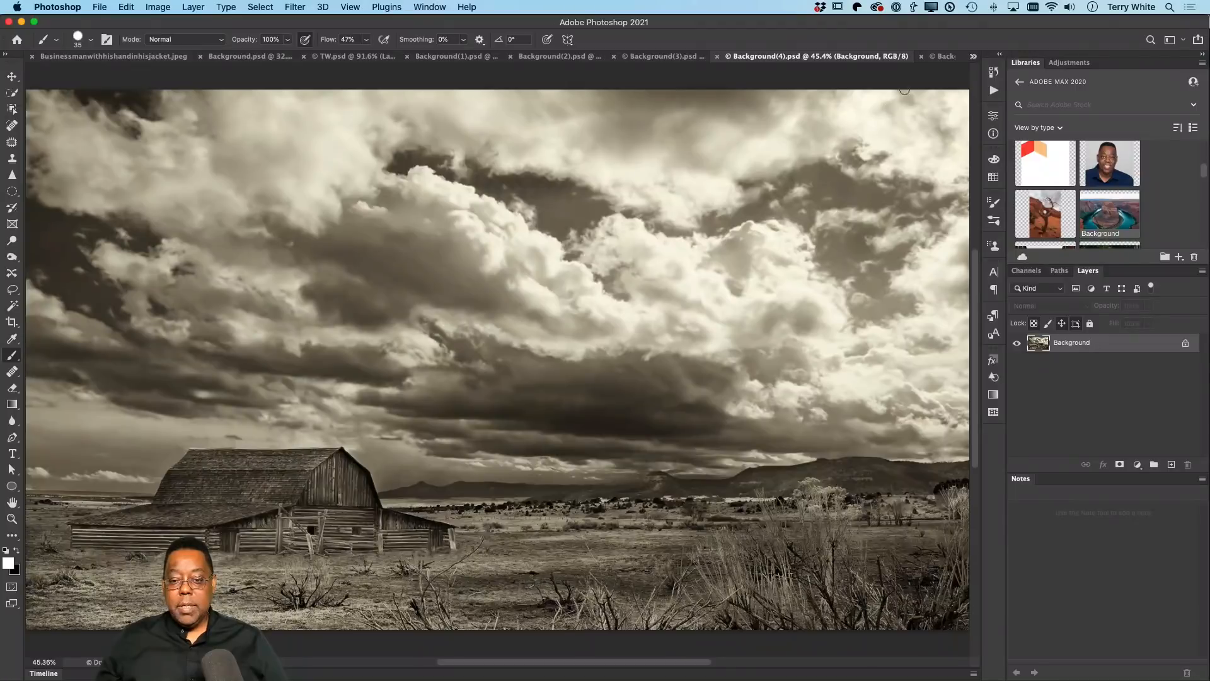
# - Check the canyon river composite in Background(5).psd and switch to Adobe Lightroom
pyautogui.click(941, 56)
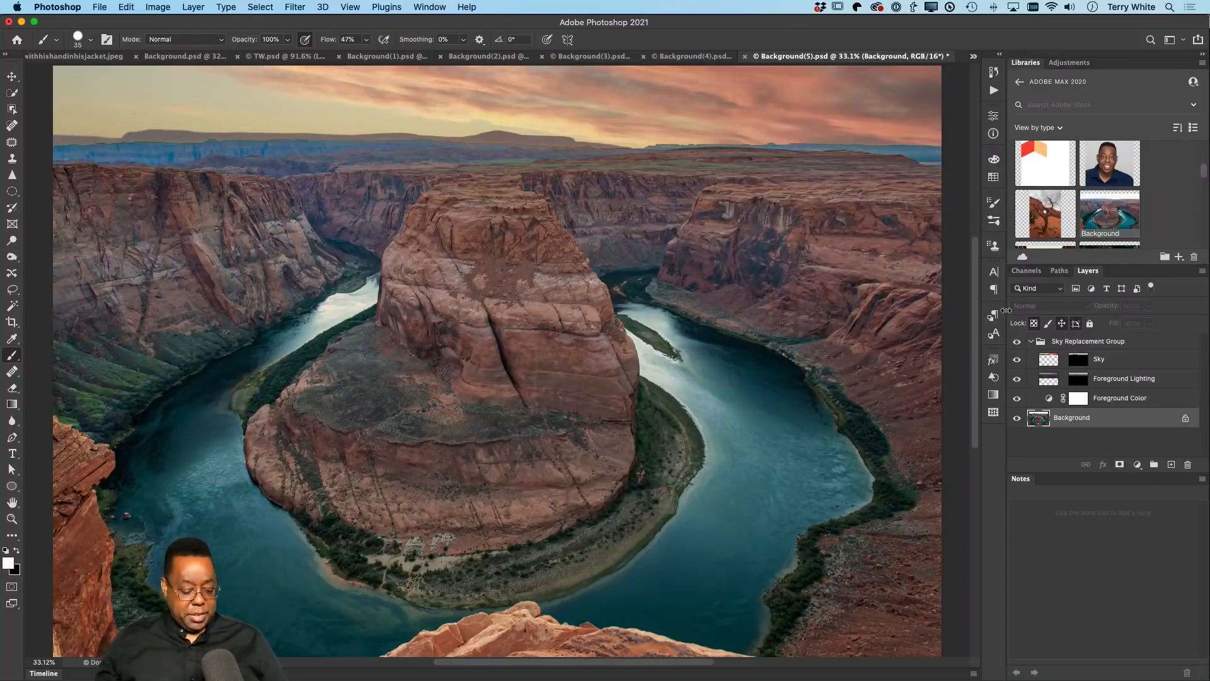
pyautogui.press('super+Tab')
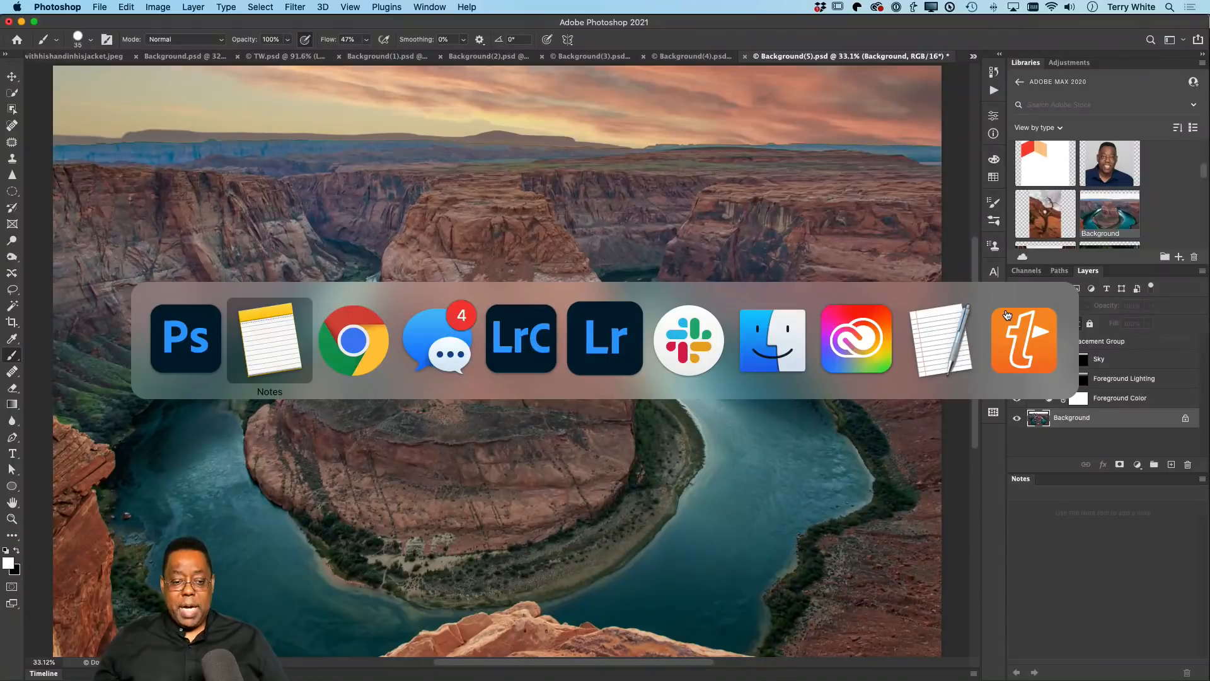
pyautogui.press('super+Tab')
pyautogui.press('super+Tab')
pyautogui.press('super+Tab')
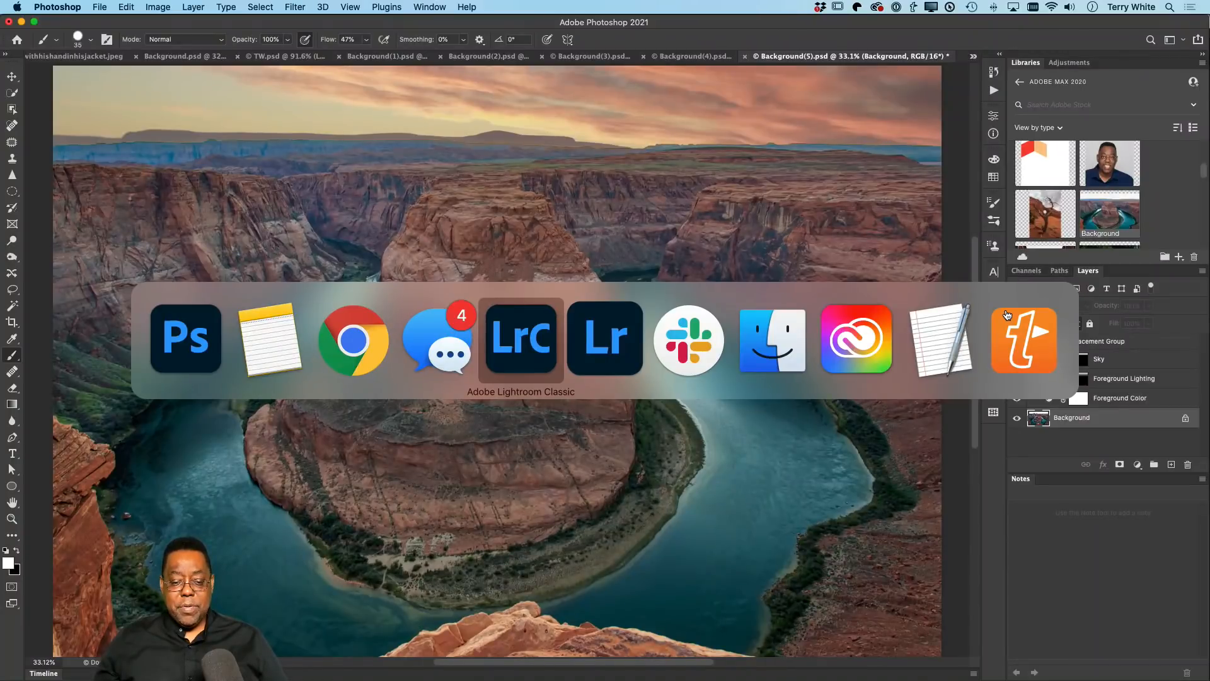
pyautogui.press('super+Tab')
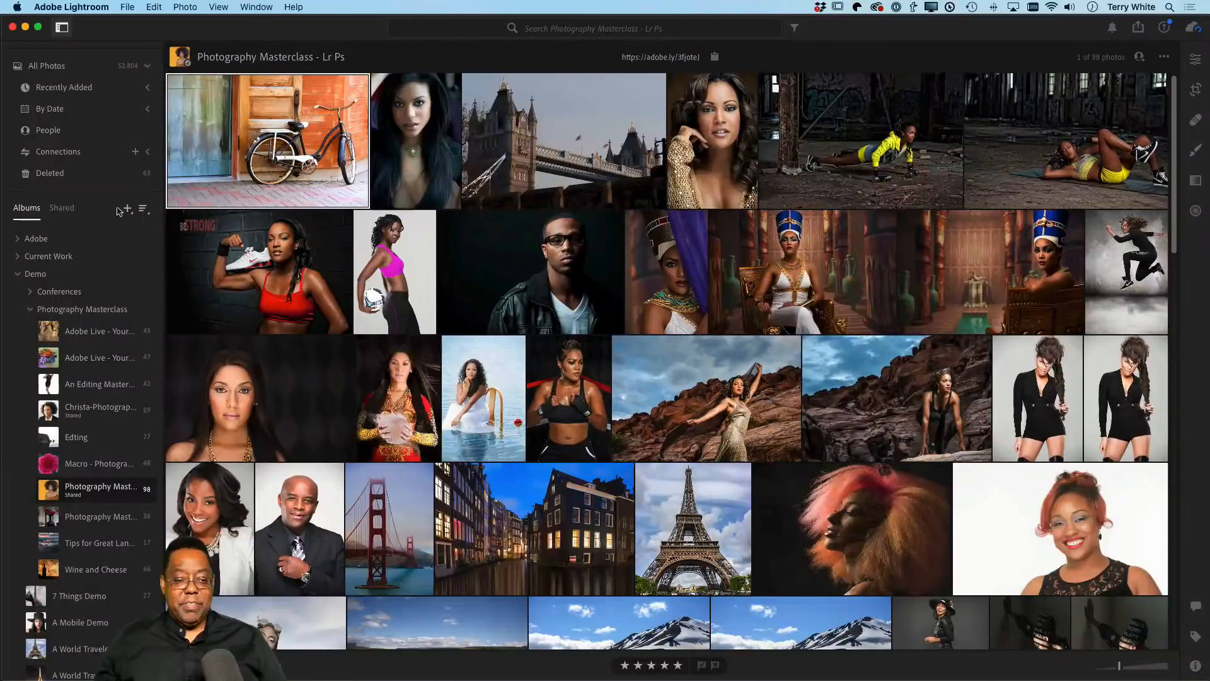
# - Hide and show Lightroom's Photos panel twice beside the Photography Masterclass - Lr Ps album grid
pyautogui.click(61, 28)
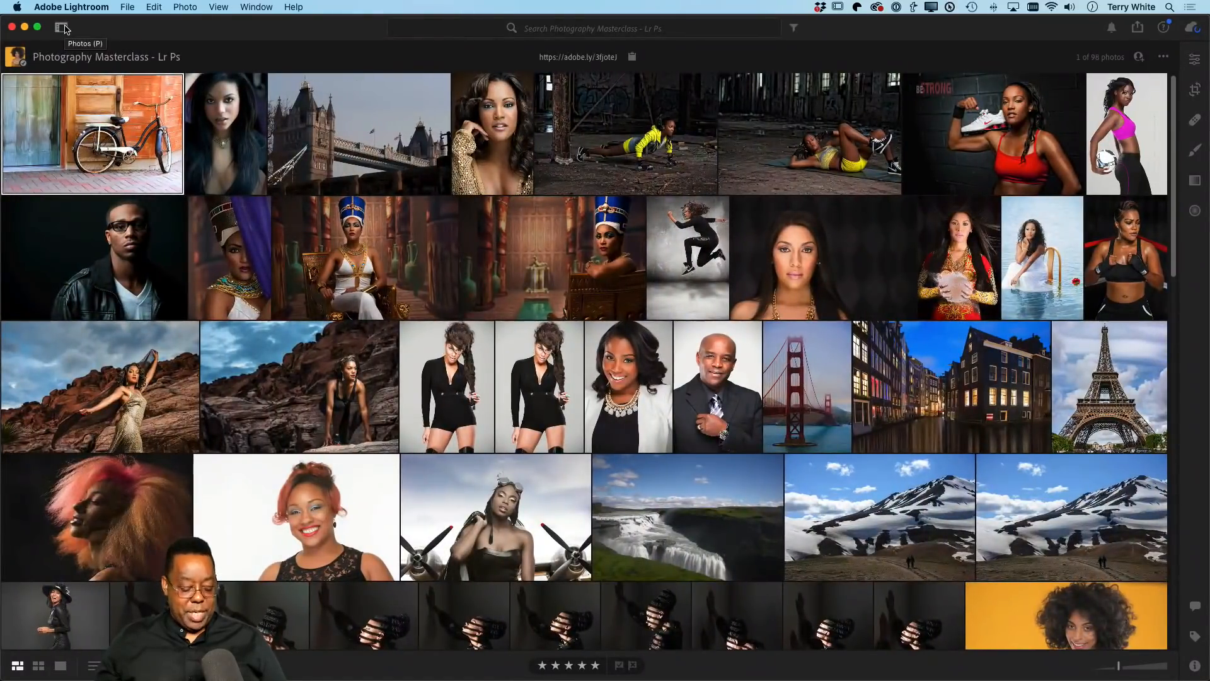
pyautogui.click(61, 28)
pyautogui.click(61, 27)
pyautogui.click(61, 27)
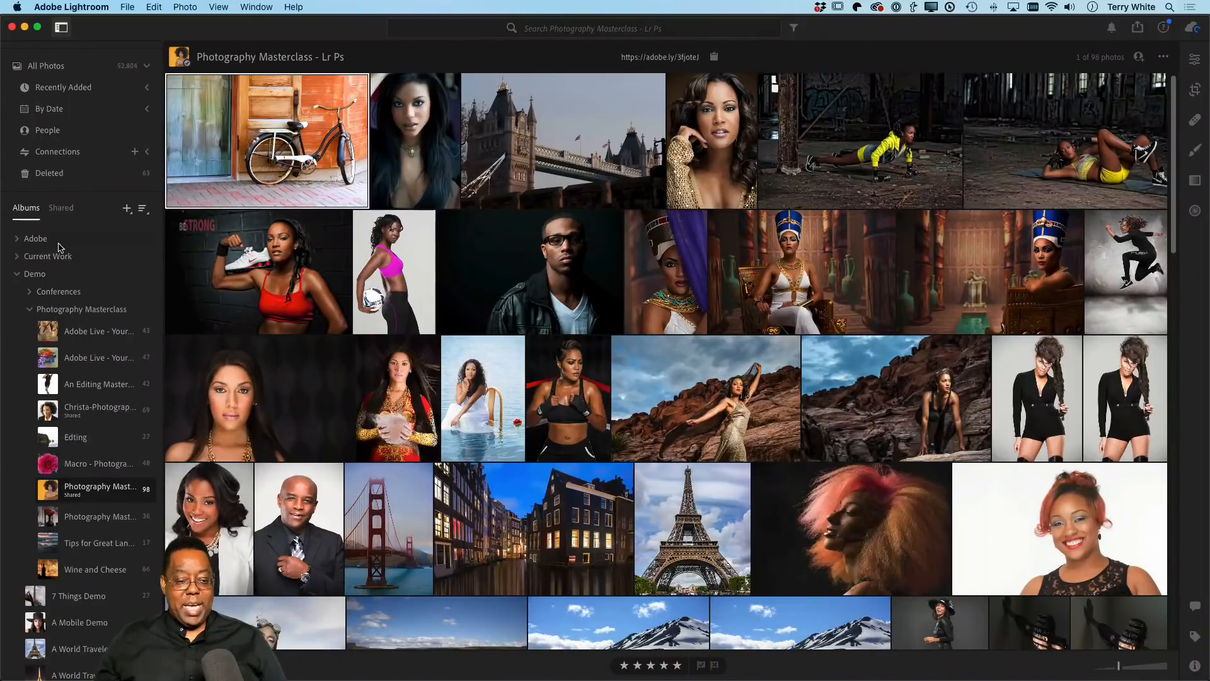
# - Look over the albums shared with this account and return to the list of own albums
pyautogui.click(61, 209)
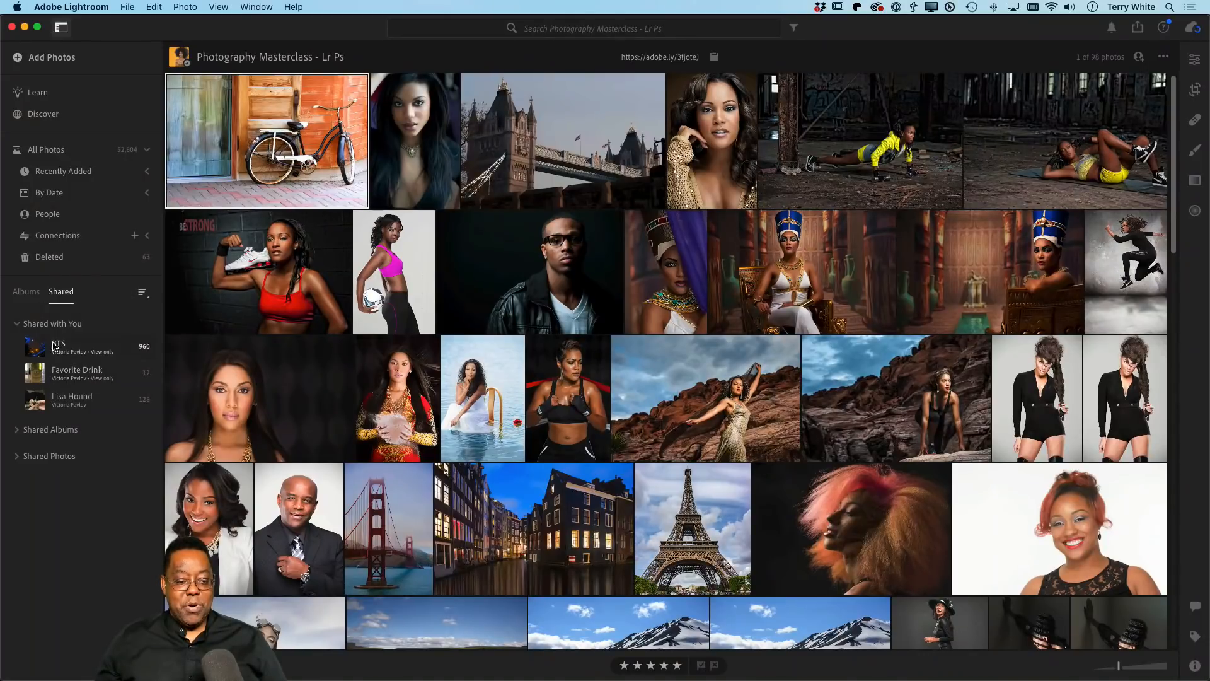
pyautogui.click(35, 292)
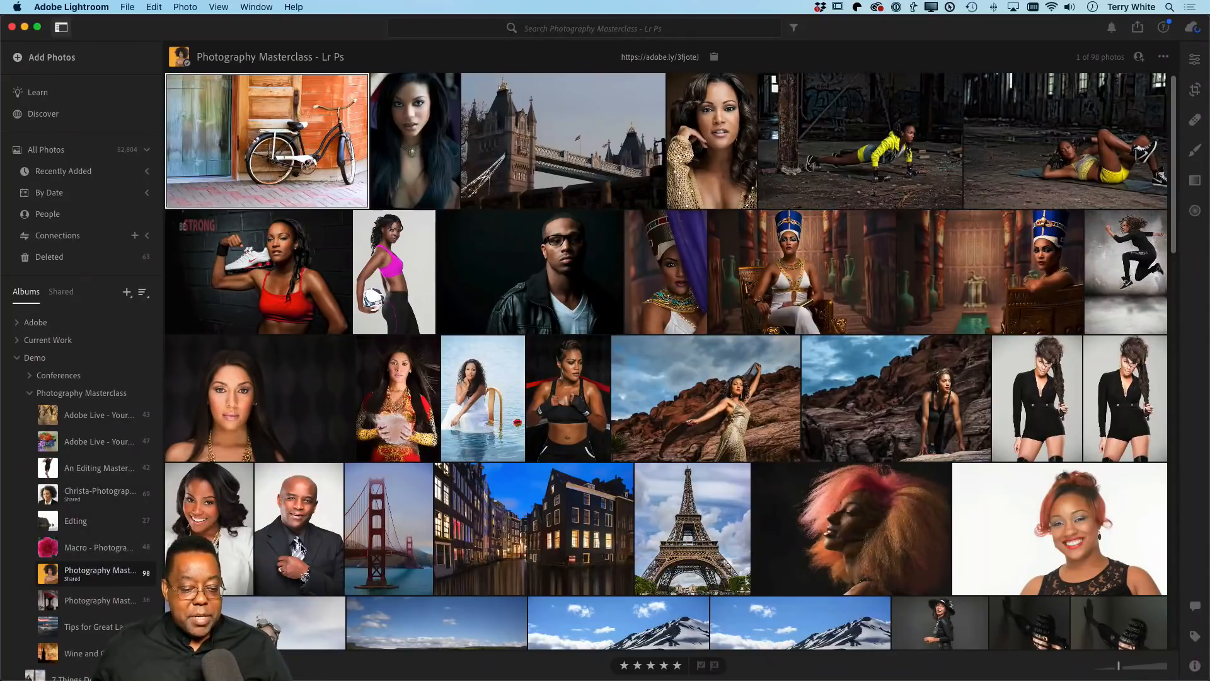
# - Open the photo of the woman in the brown sweater with raised arms for editing and view its named and automatic versions
pyautogui.scroll(-10, 411, 464)
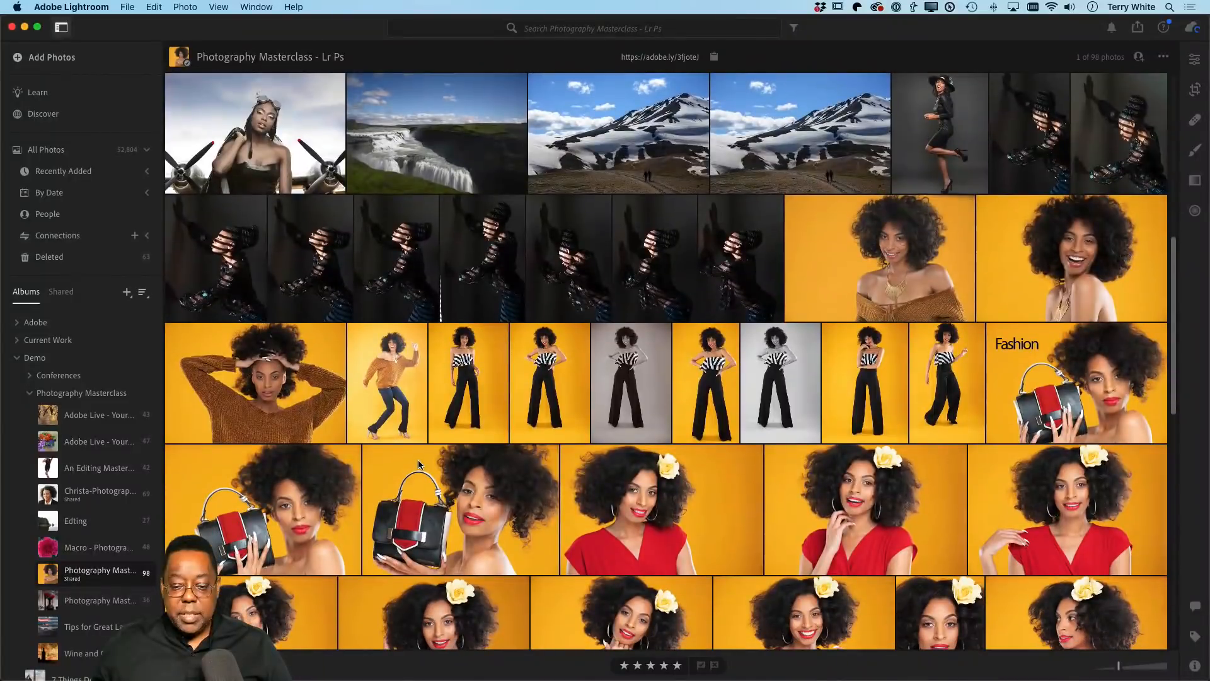
pyautogui.doubleClick(253, 393)
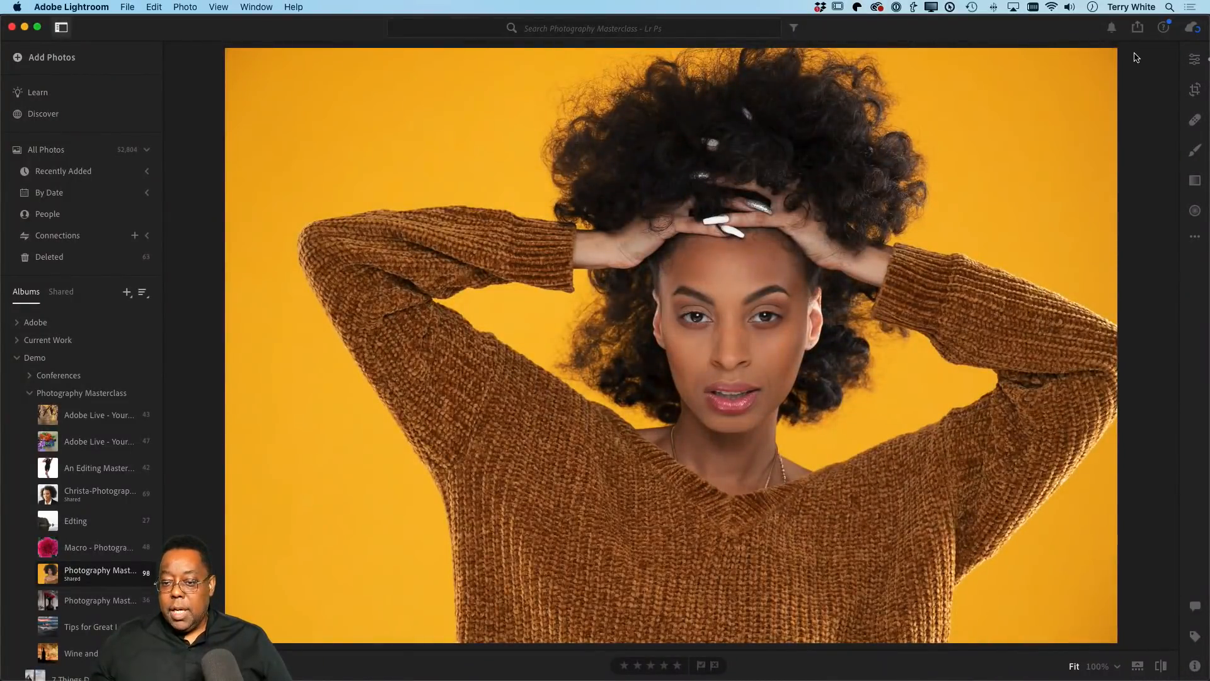
pyautogui.click(1196, 58)
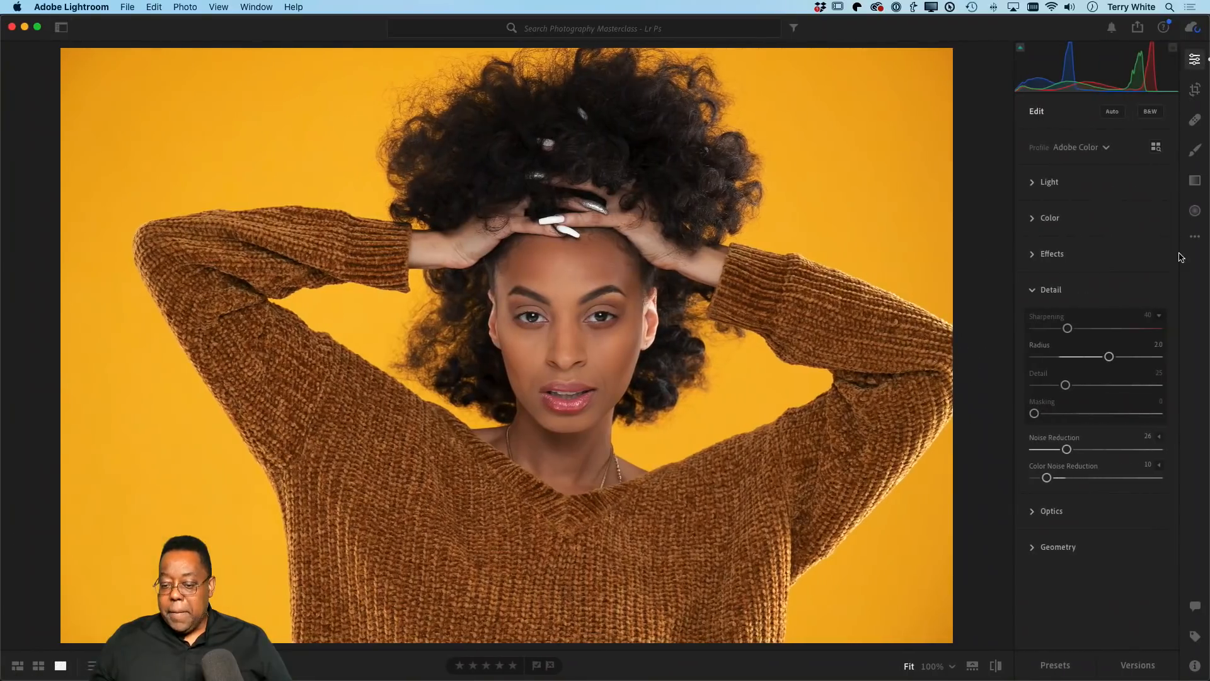
pyautogui.click(1136, 666)
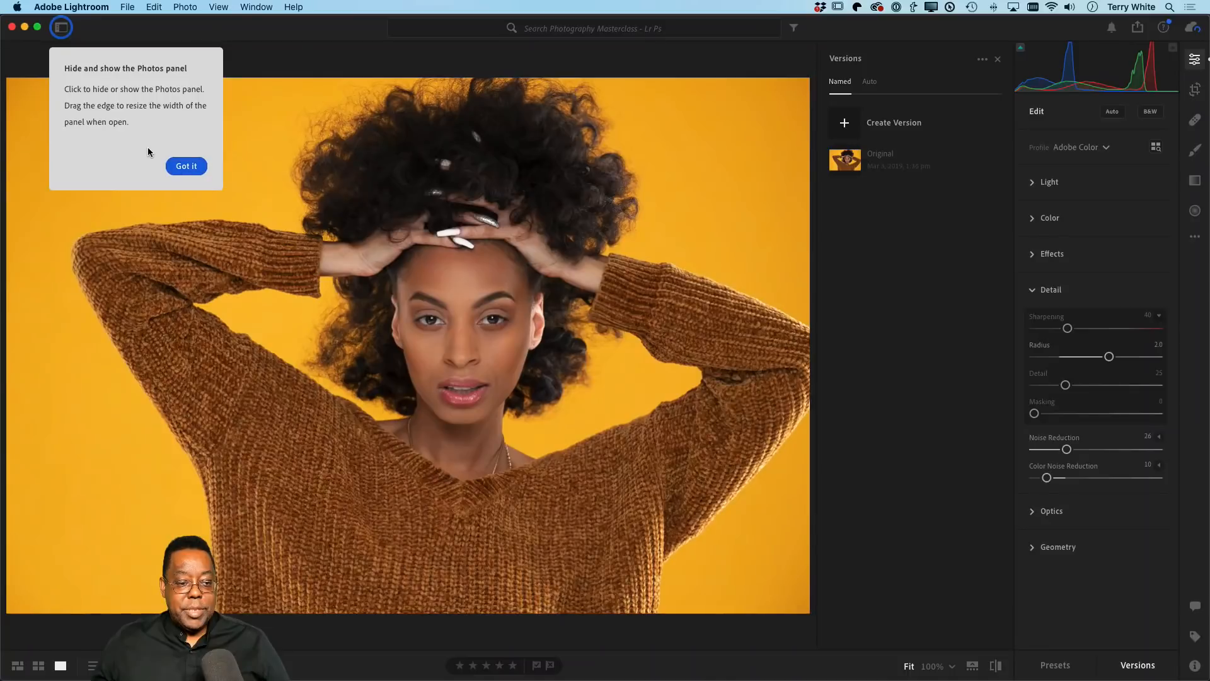
pyautogui.click(186, 166)
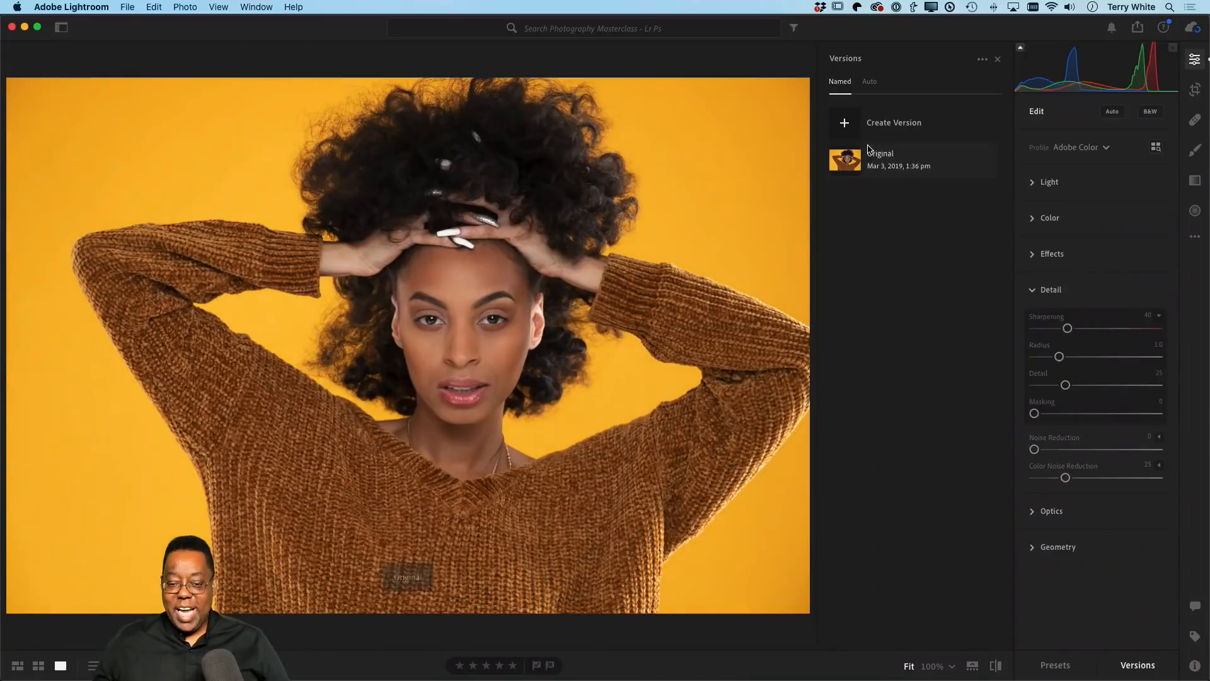
pyautogui.click(869, 82)
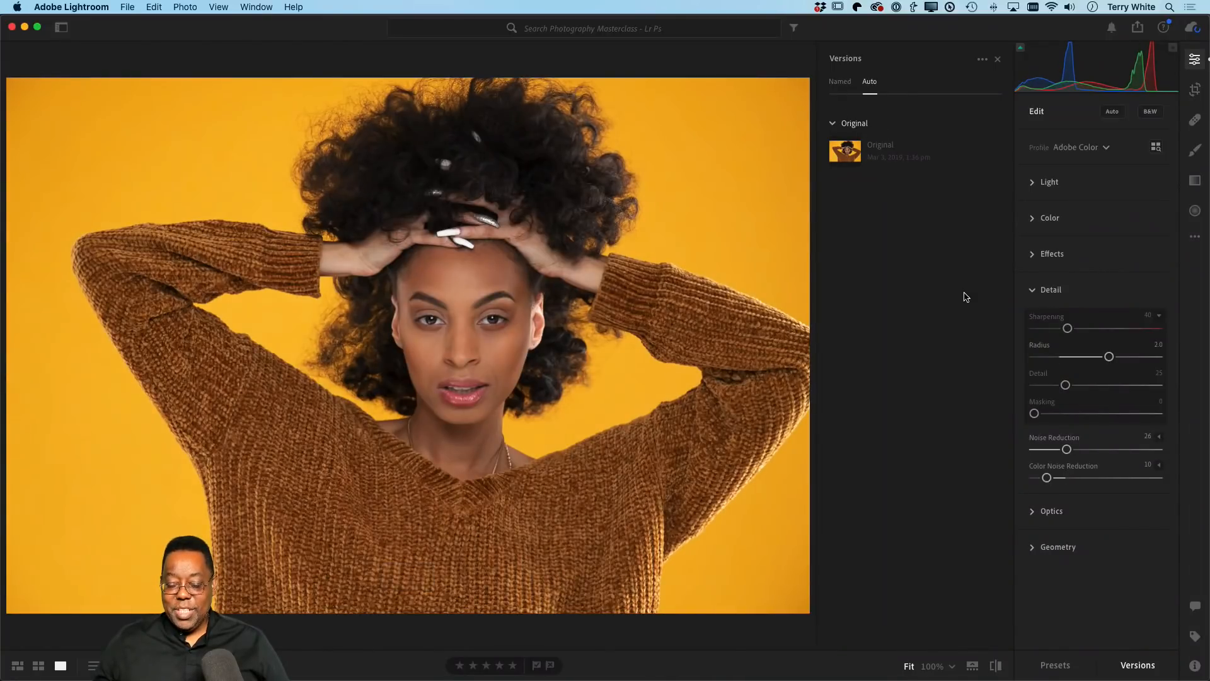
pyautogui.click(839, 82)
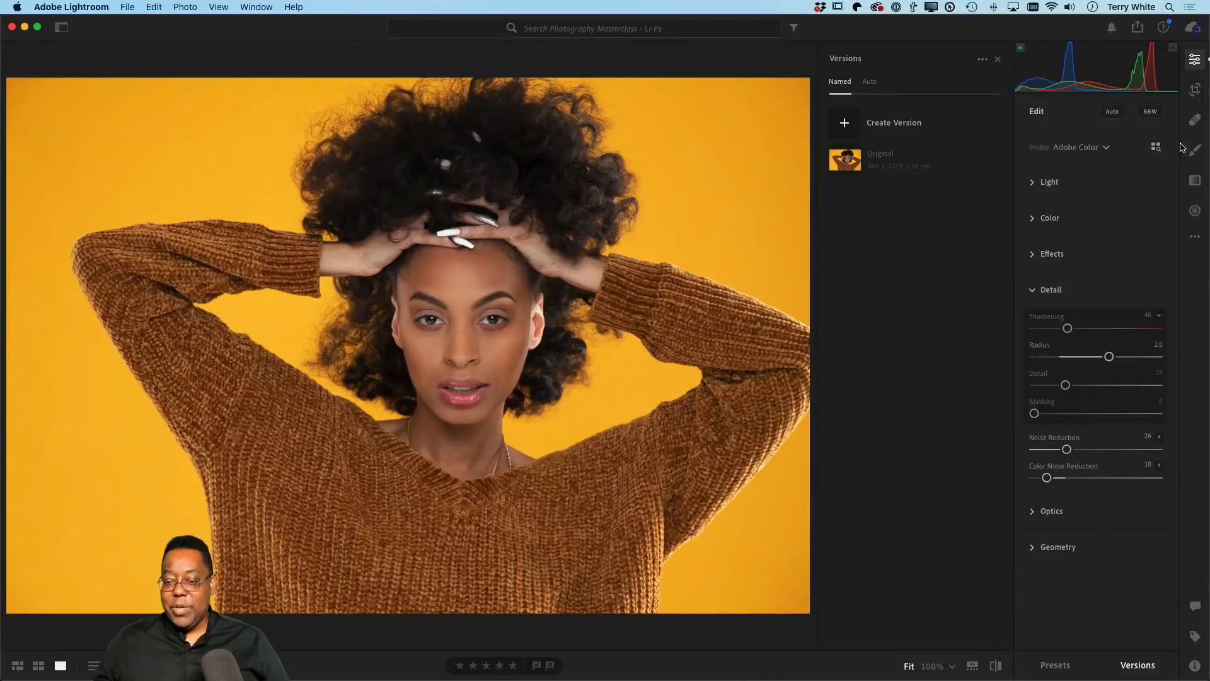
# - Convert the sweater photo to black and white and save it as a version named BW
pyautogui.click(1153, 112)
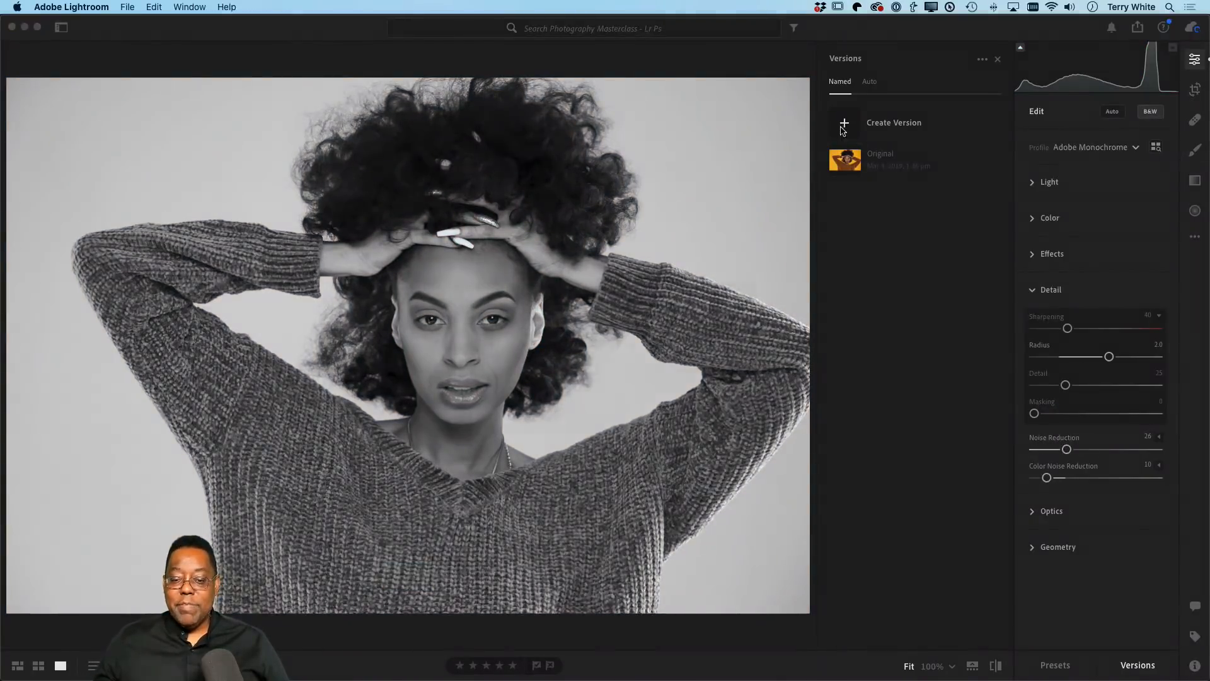
pyautogui.click(863, 124)
pyautogui.write('BW')
pyautogui.press('Return')
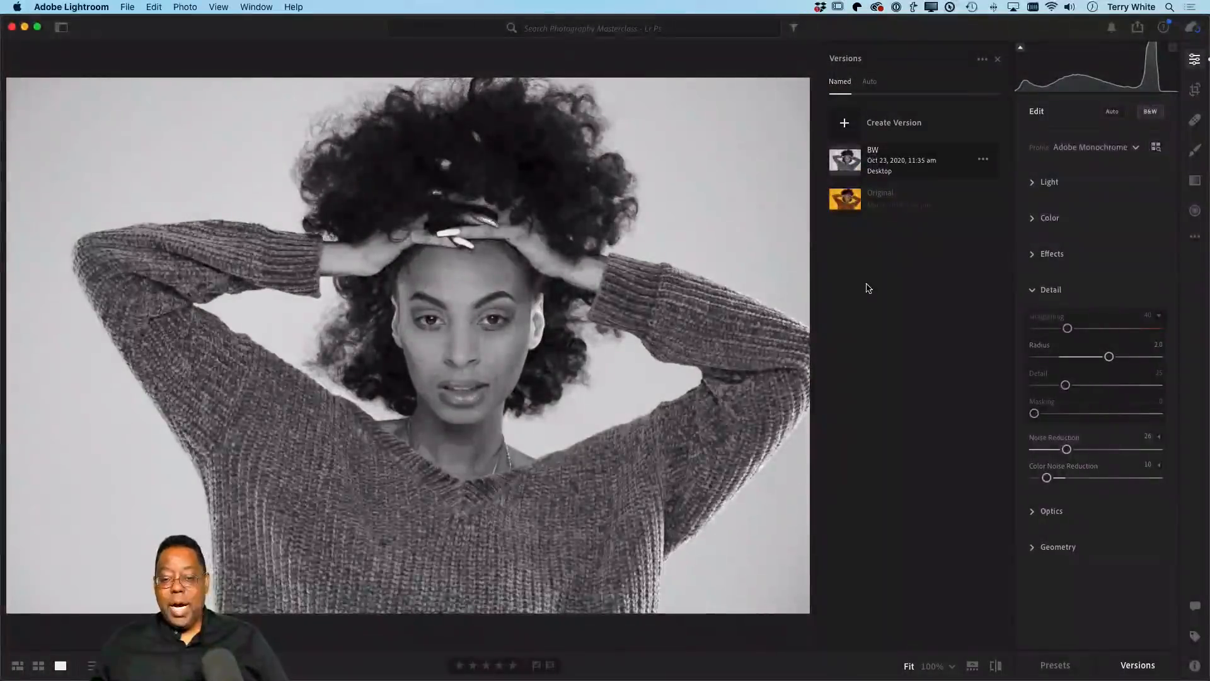
# - Switch between the Original and BW versions of the sweater photo, ending on Original
pyautogui.click(895, 192)
pyautogui.click(895, 196)
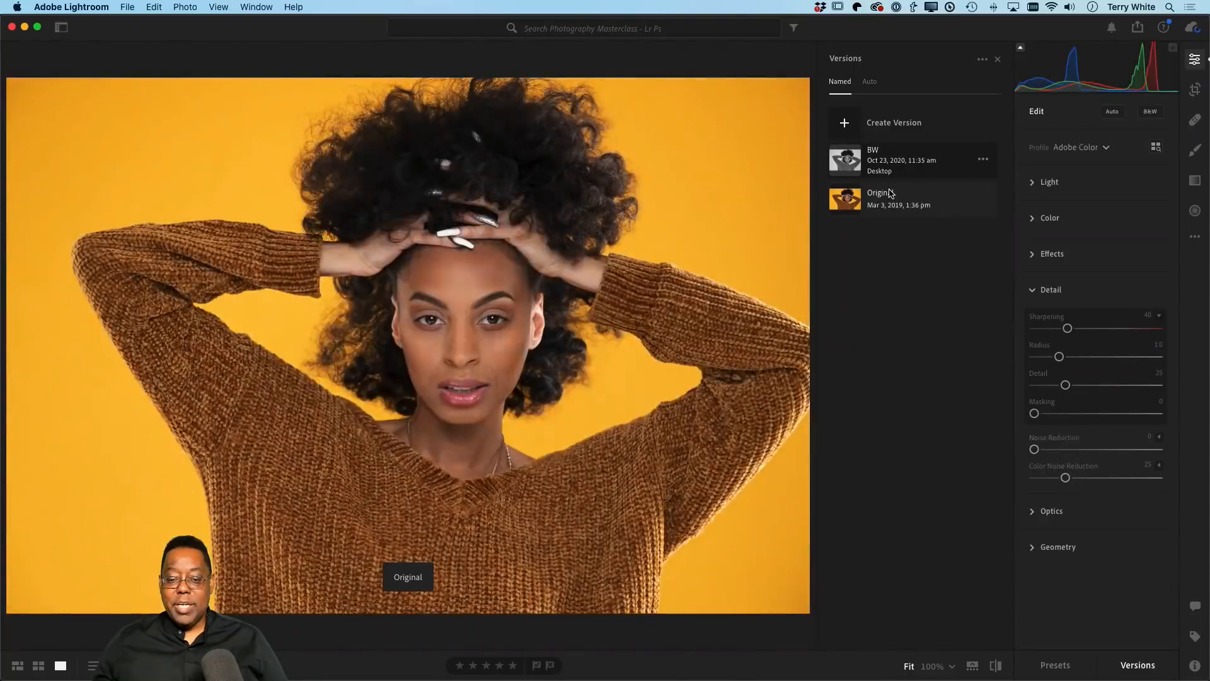
pyautogui.click(895, 161)
pyautogui.click(894, 200)
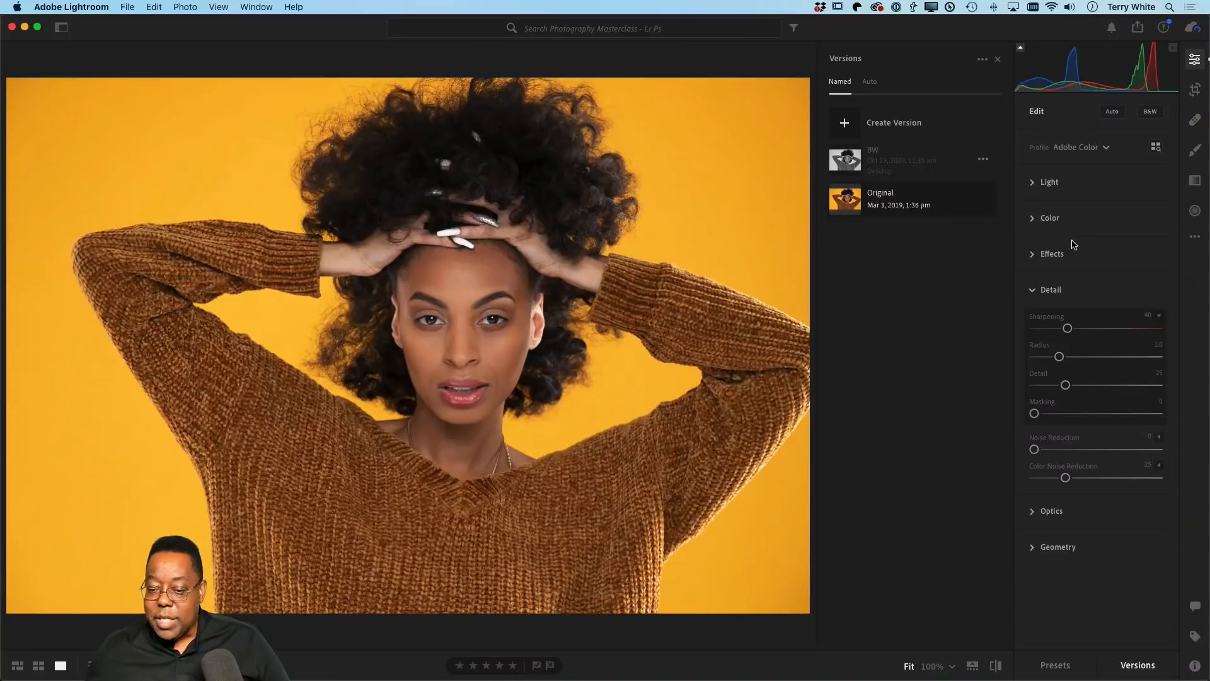
# - Raise the sweater photo's exposure to +1.46 and save it as a version named super bright
pyautogui.click(1034, 188)
pyautogui.moveTo(1097, 223); pyautogui.dragTo(1115, 222)
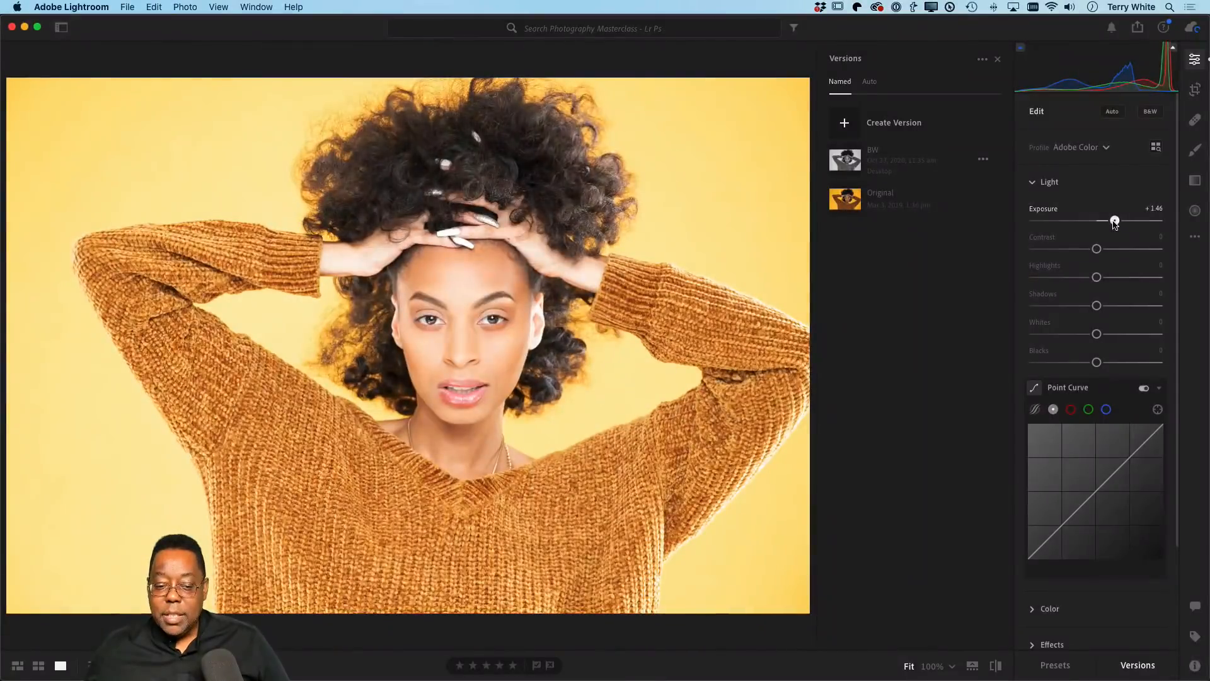
pyautogui.click(844, 123)
pyautogui.write('super')
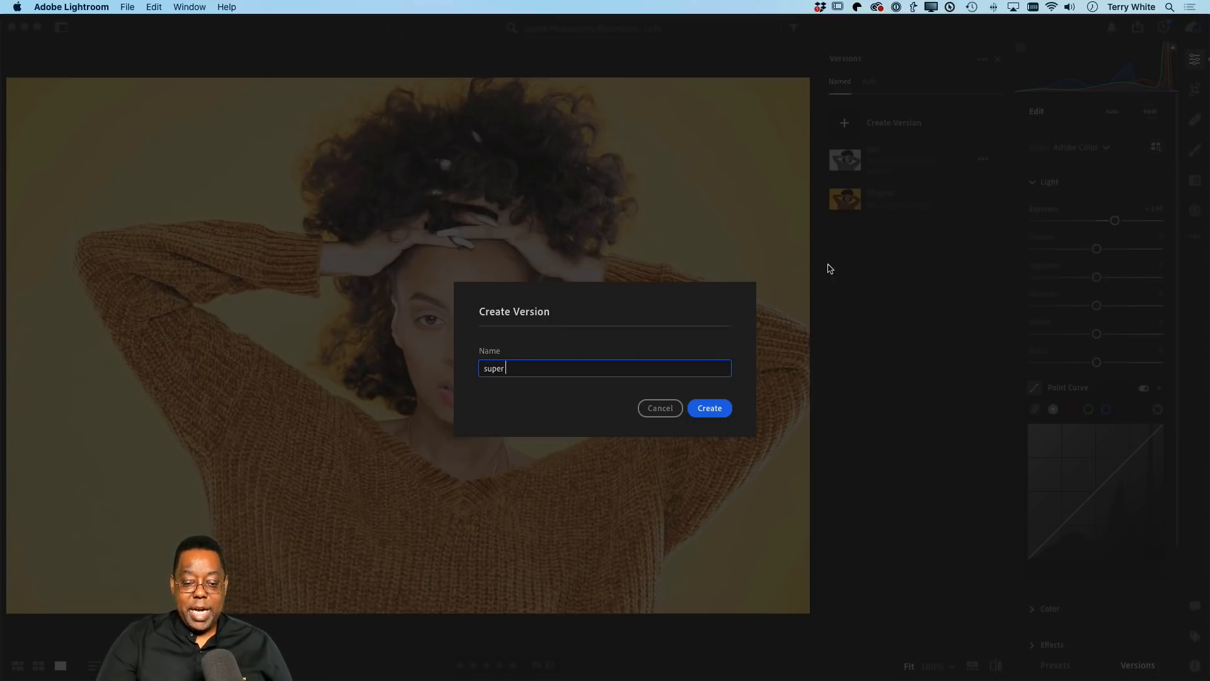
pyautogui.write(' bright')
pyautogui.press('Return')
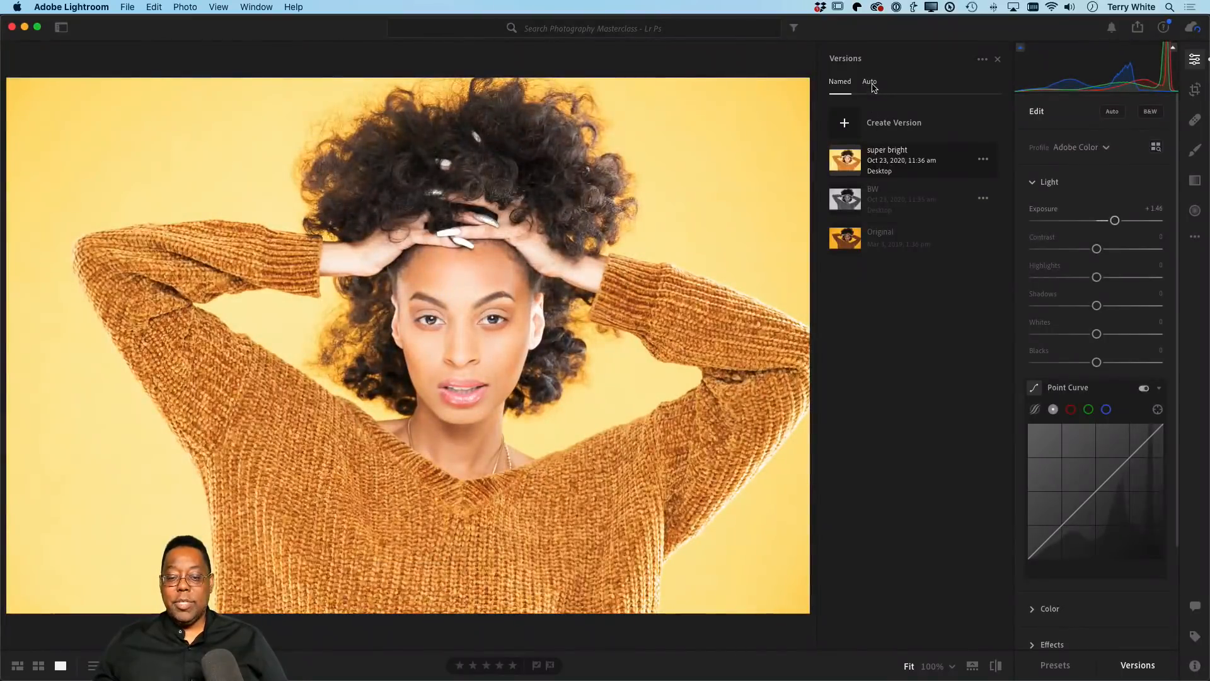
# - Check the sweater photo's automatic versions against the named ones, then again after returning to the album grid and reopening the photo
pyautogui.click(869, 81)
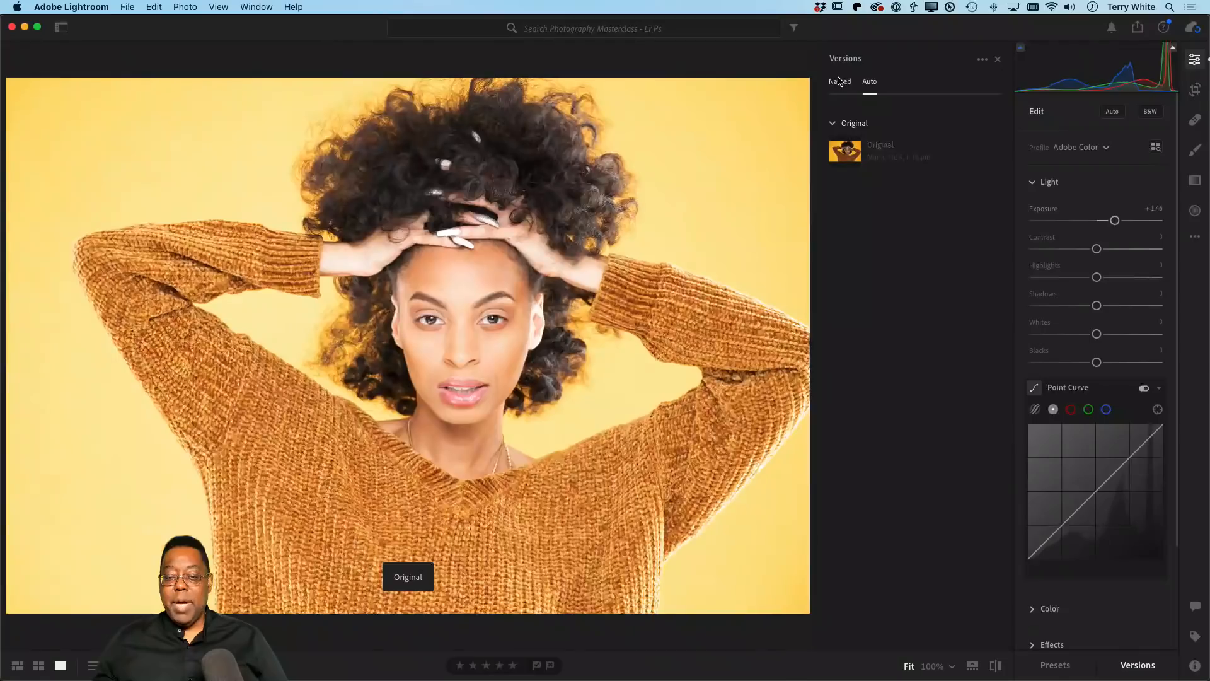
pyautogui.click(840, 81)
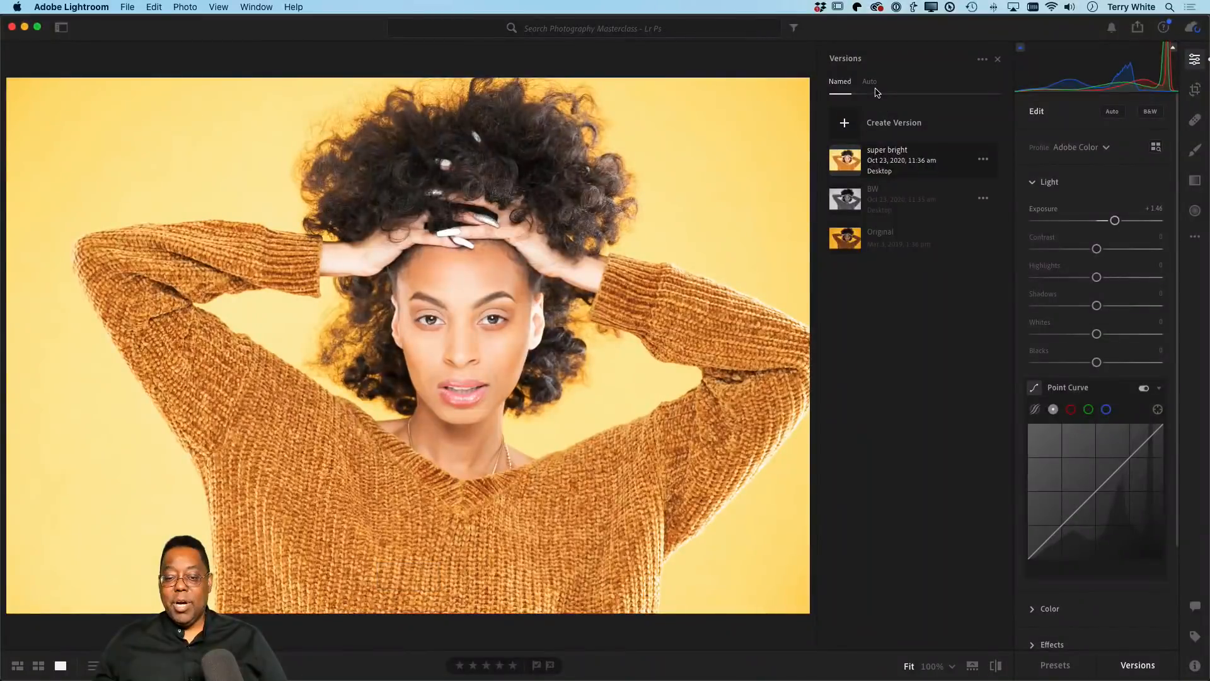
pyautogui.click(869, 82)
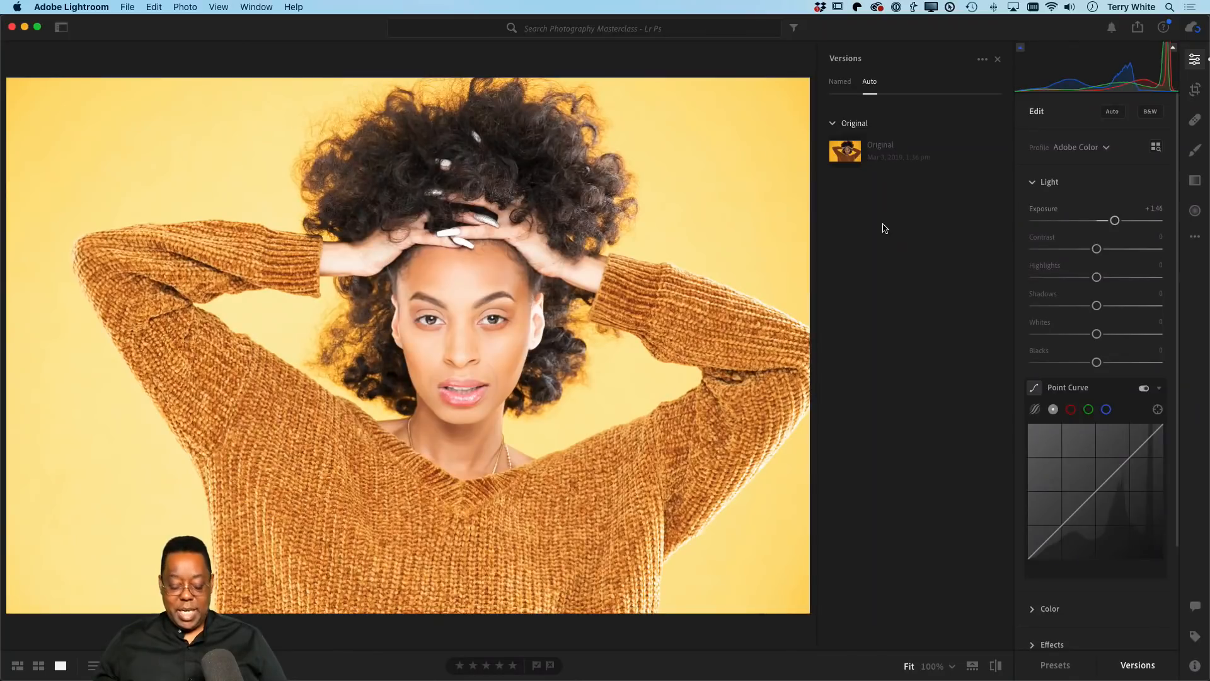
pyautogui.press('g')
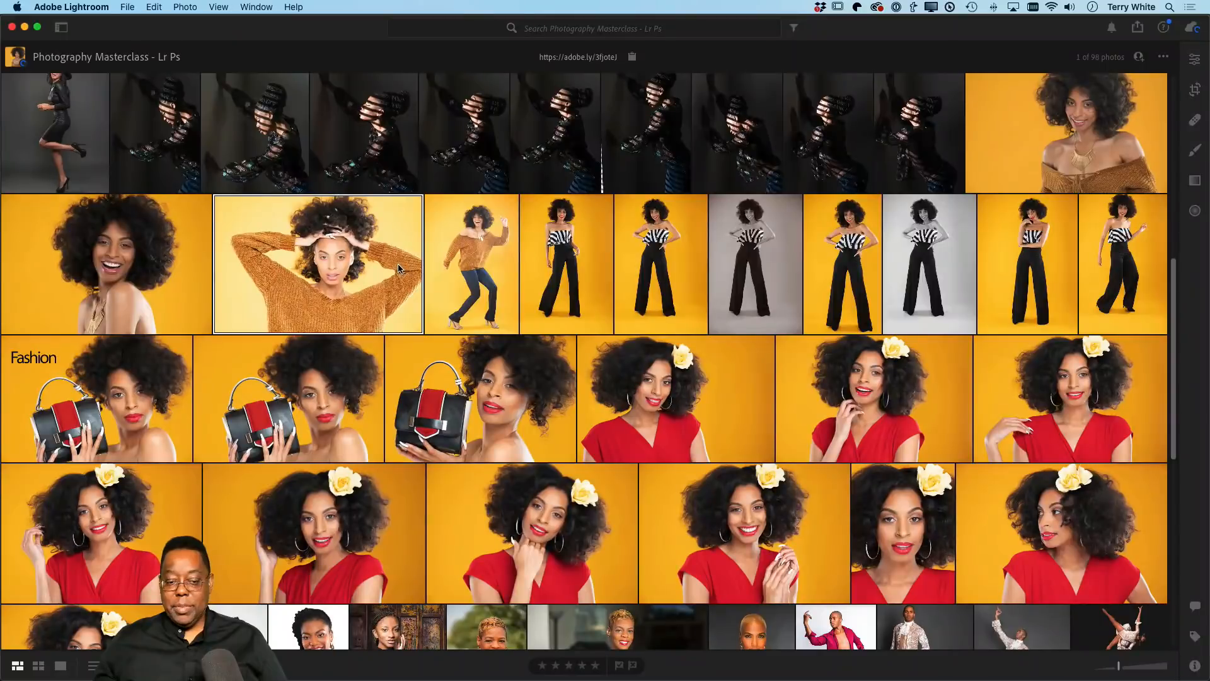
pyautogui.click(1195, 60)
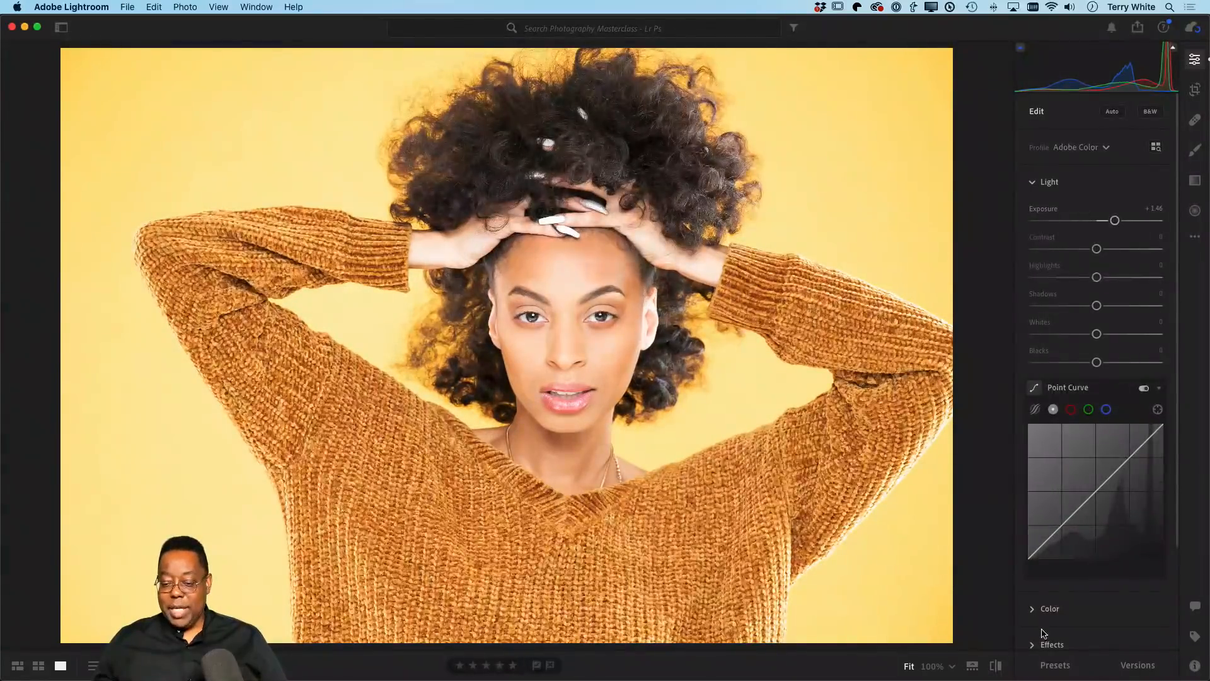
pyautogui.click(1137, 668)
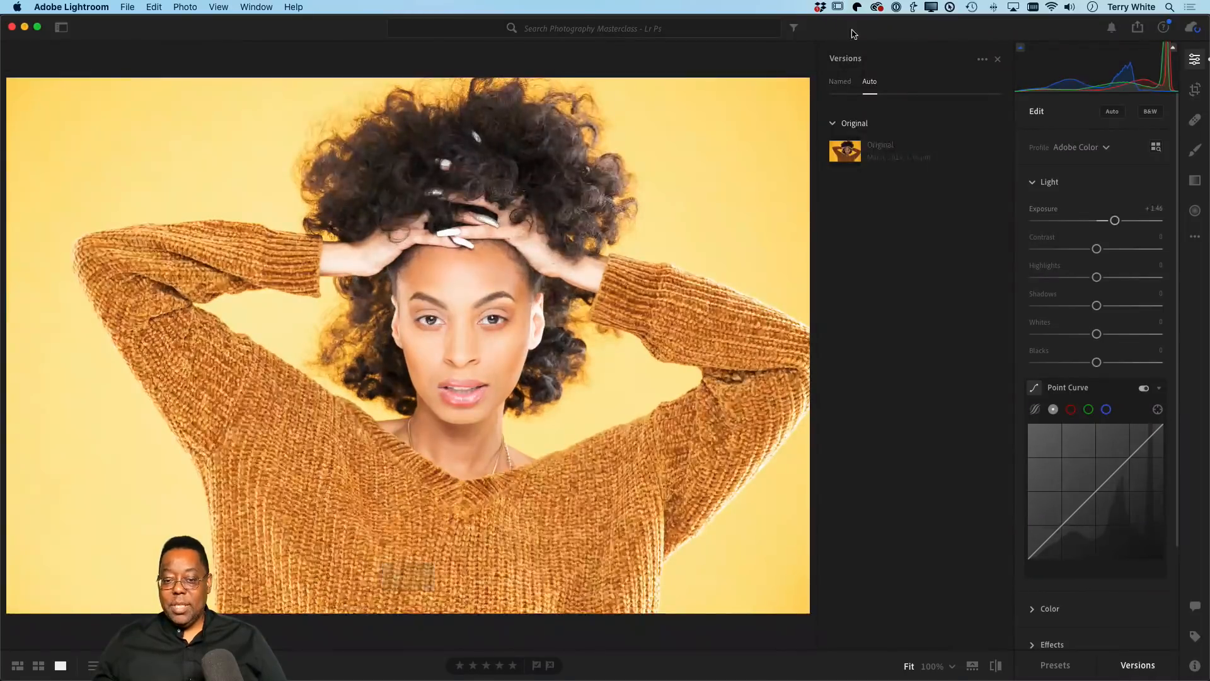
pyautogui.moveTo(875, 162)
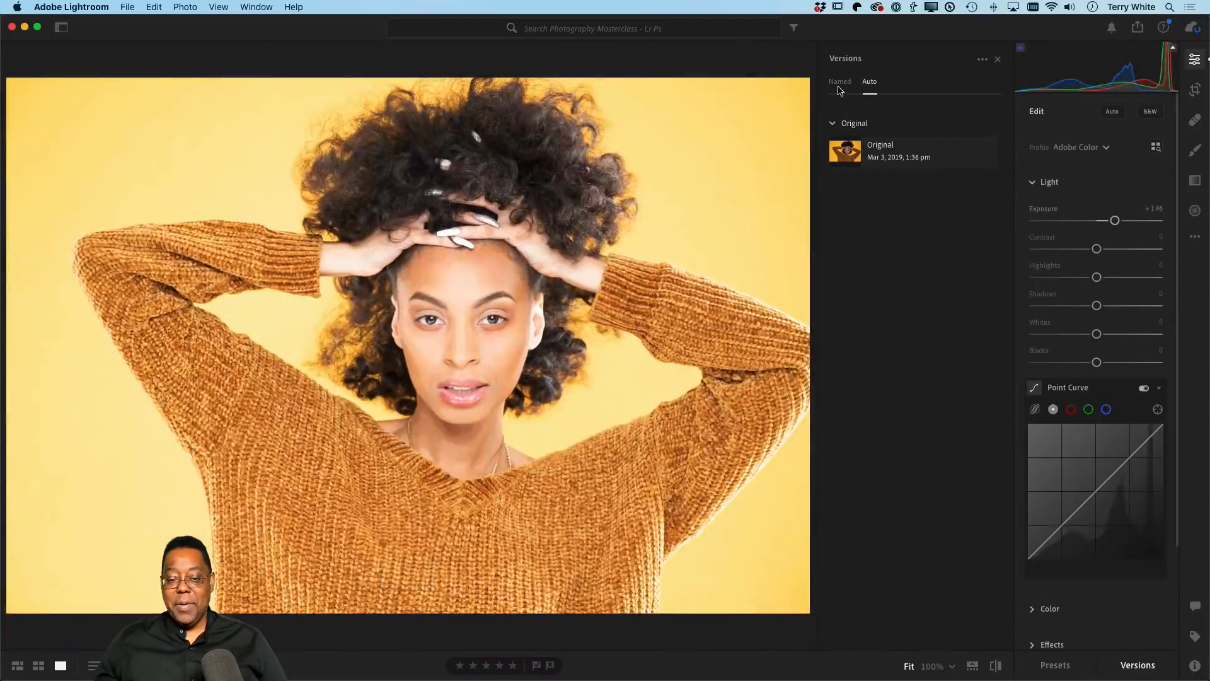
# - Restore the Original version of the sweater photo and close the version list
pyautogui.click(840, 82)
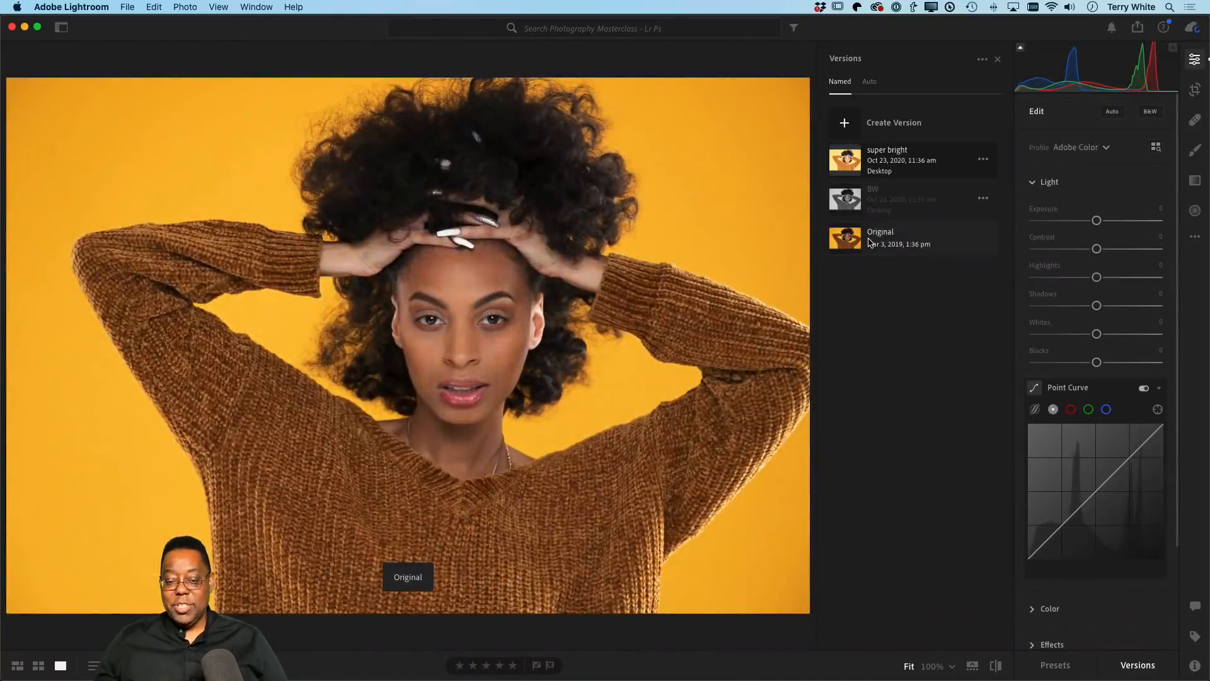
pyautogui.click(868, 242)
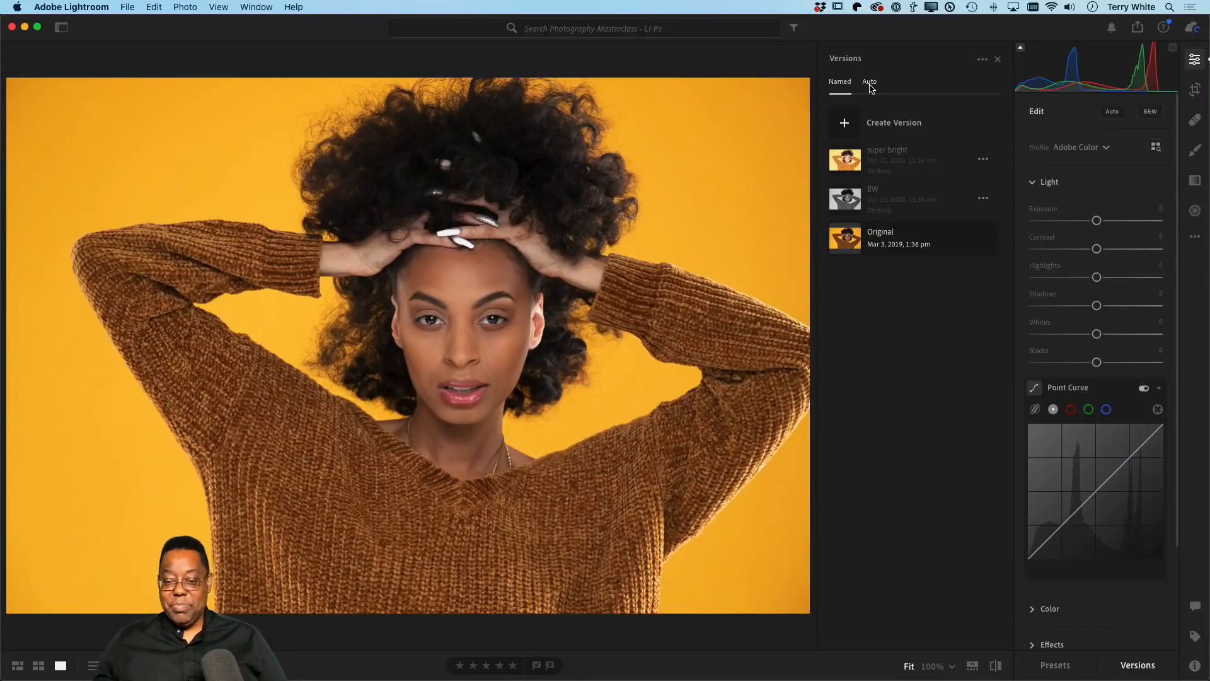
pyautogui.click(1000, 60)
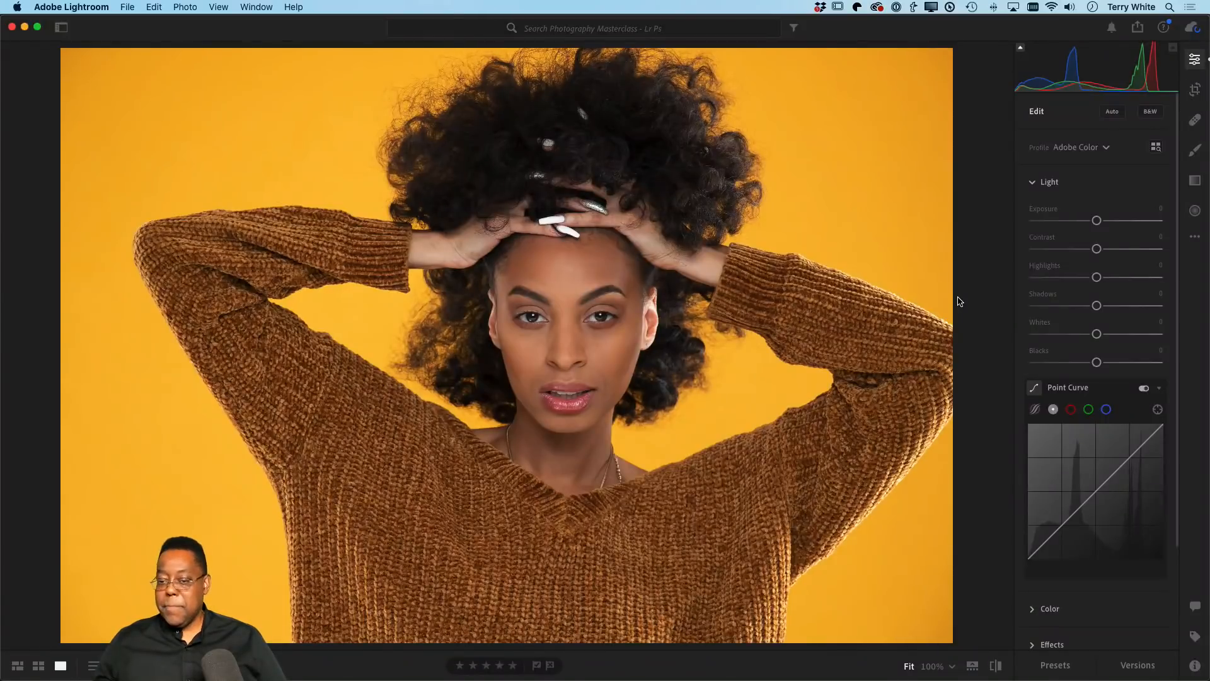
# - Switch to the VPC Demo album and open its photo of the grassy cliff reflected in water
pyautogui.press('g')
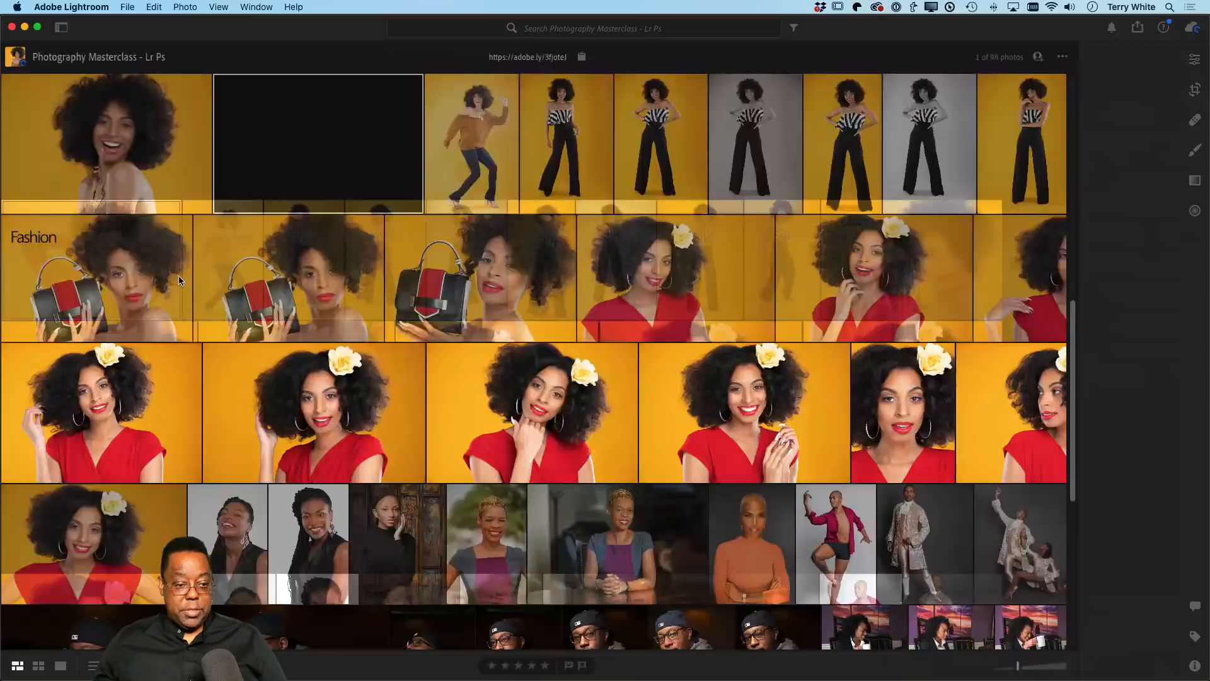
pyautogui.click(61, 27)
pyautogui.scroll(-20, 82, 467)
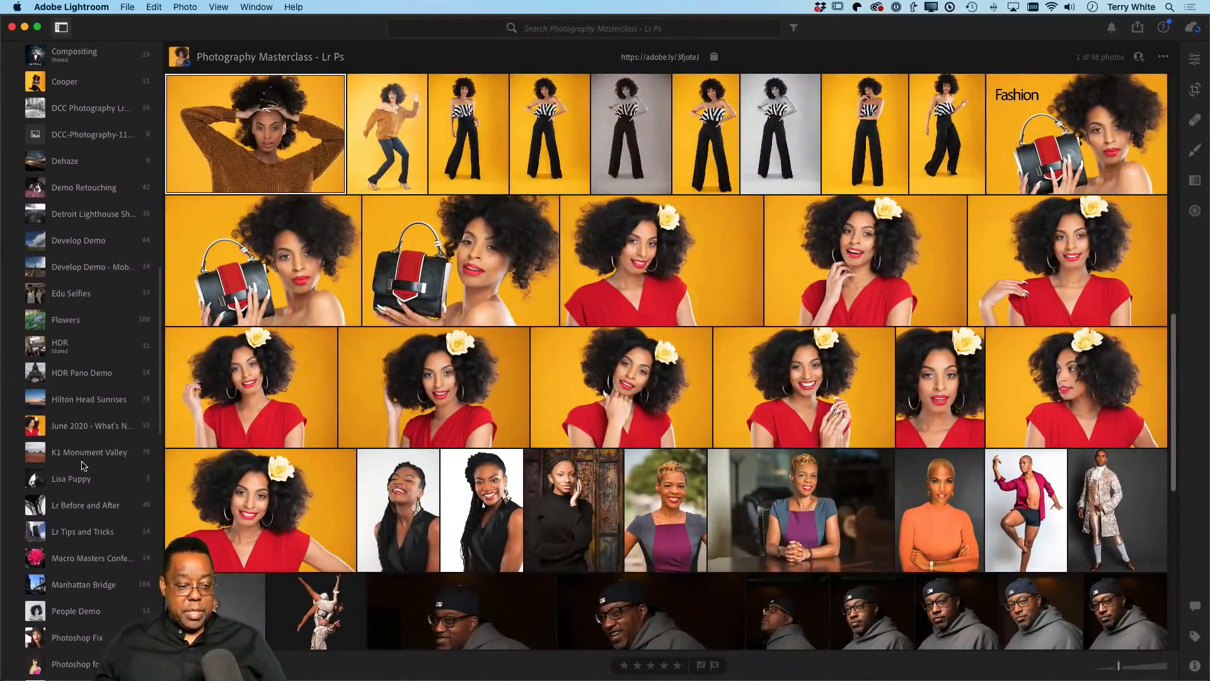
pyautogui.scroll(-3, 82, 465)
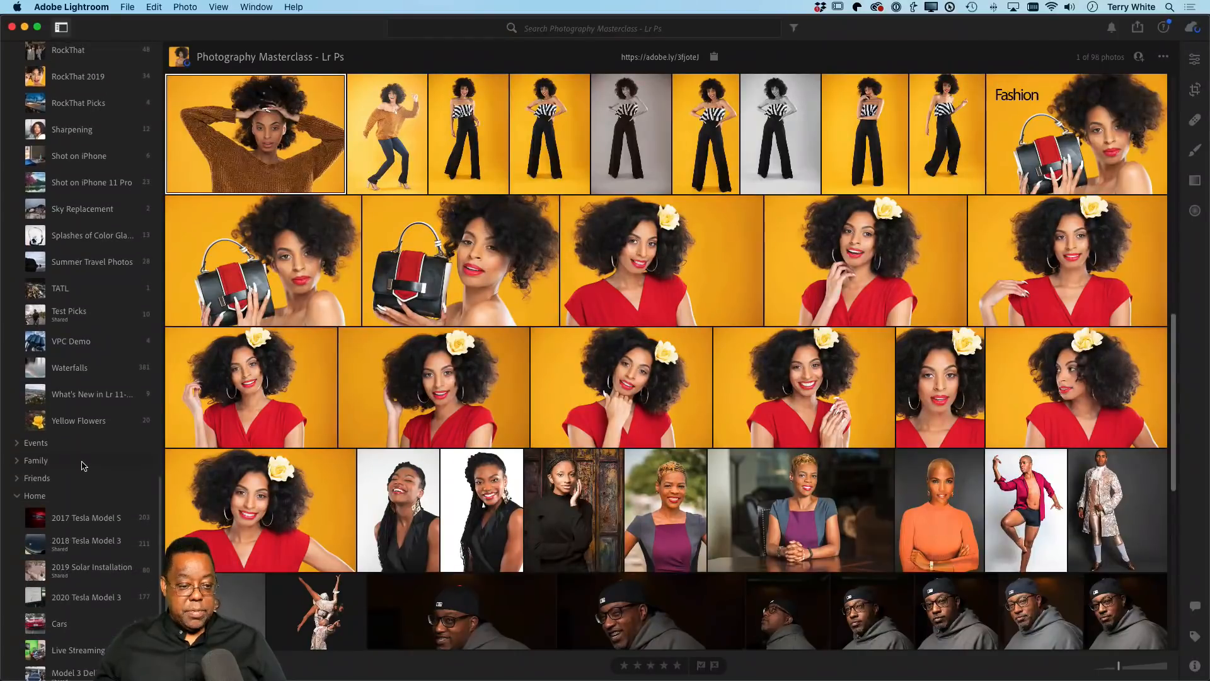
pyautogui.click(92, 344)
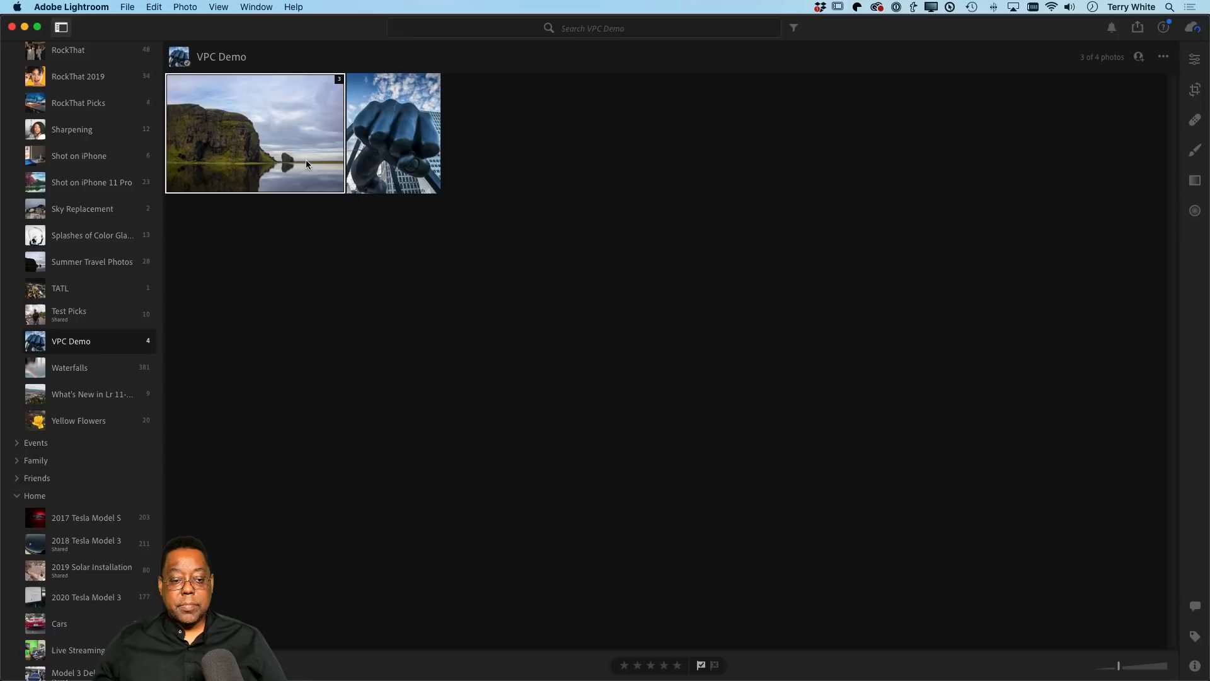
pyautogui.doubleClick(305, 162)
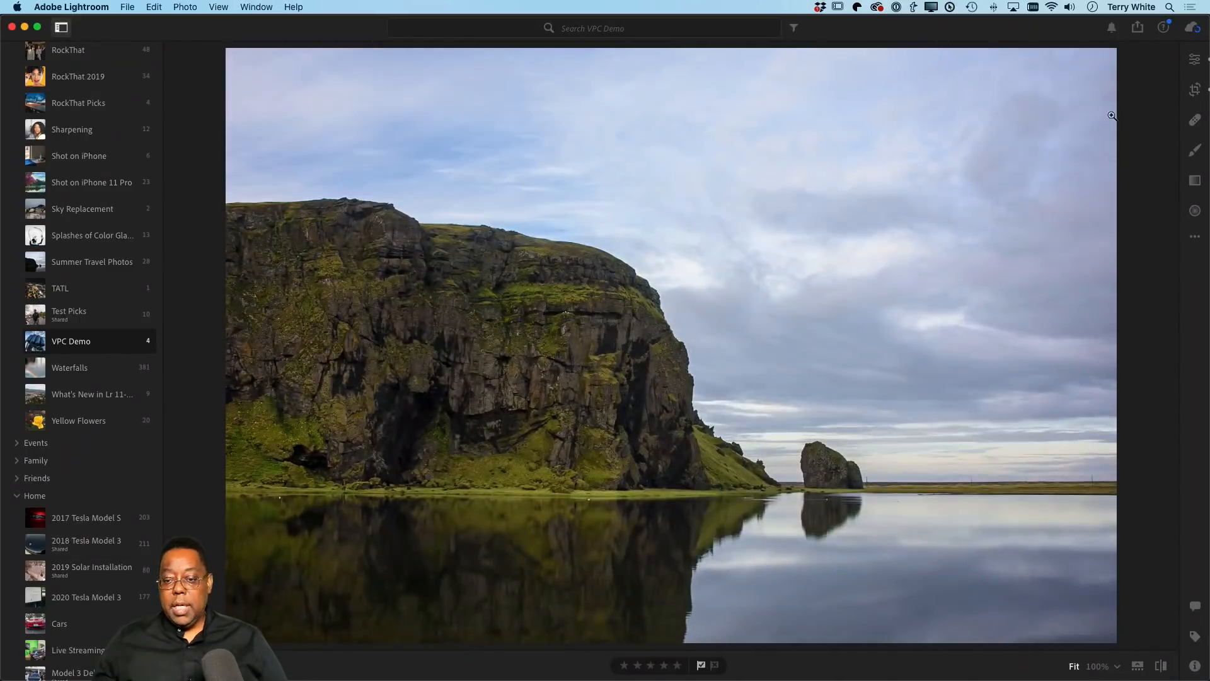
# - Bring up the Color Grading wheels in the cliff photo's color edit settings
pyautogui.click(1195, 59)
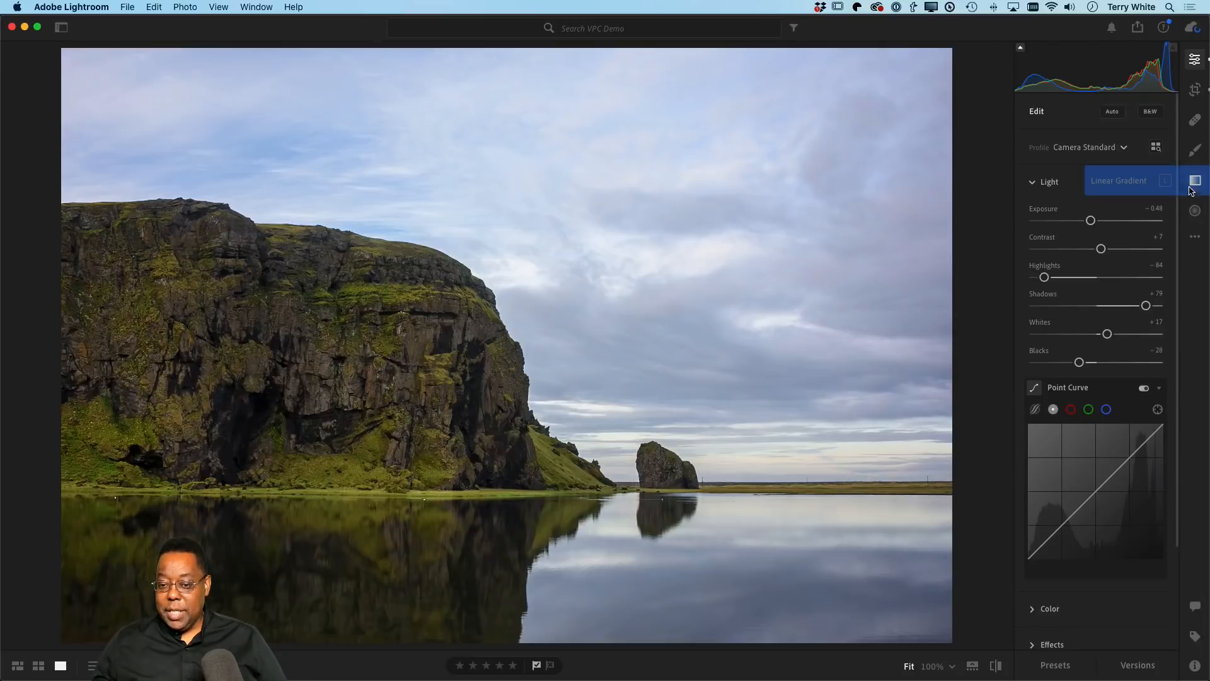
pyautogui.scroll(-5, 1119, 282)
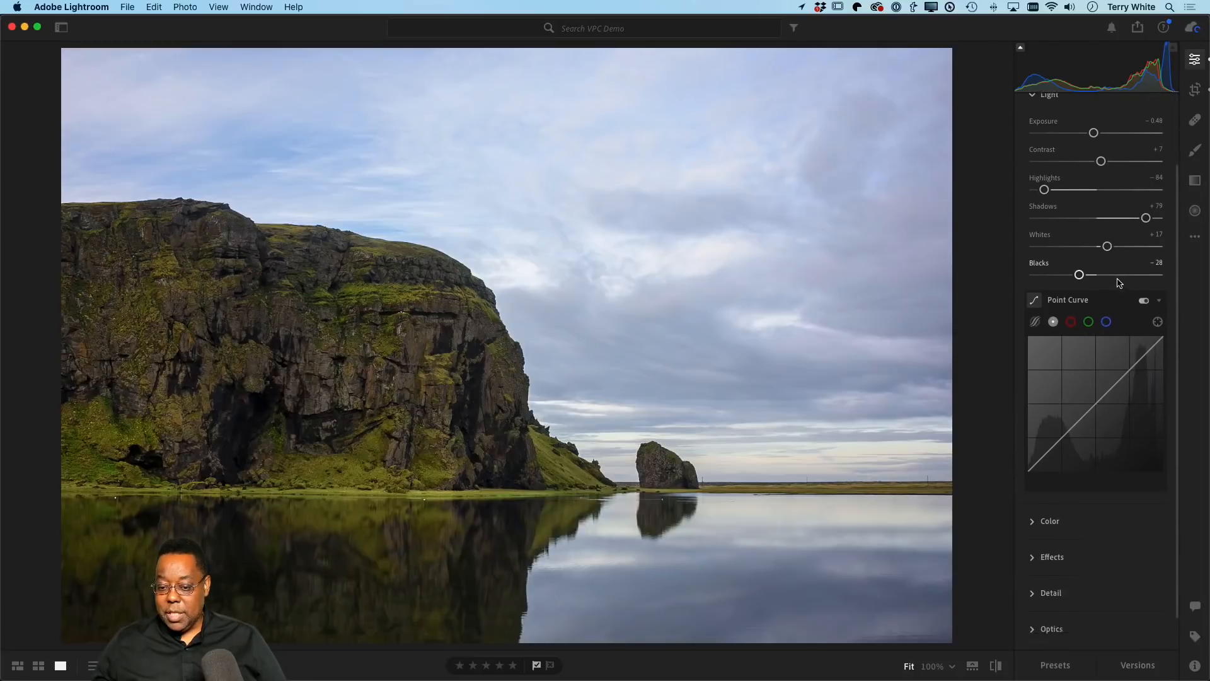
pyautogui.click(1049, 483)
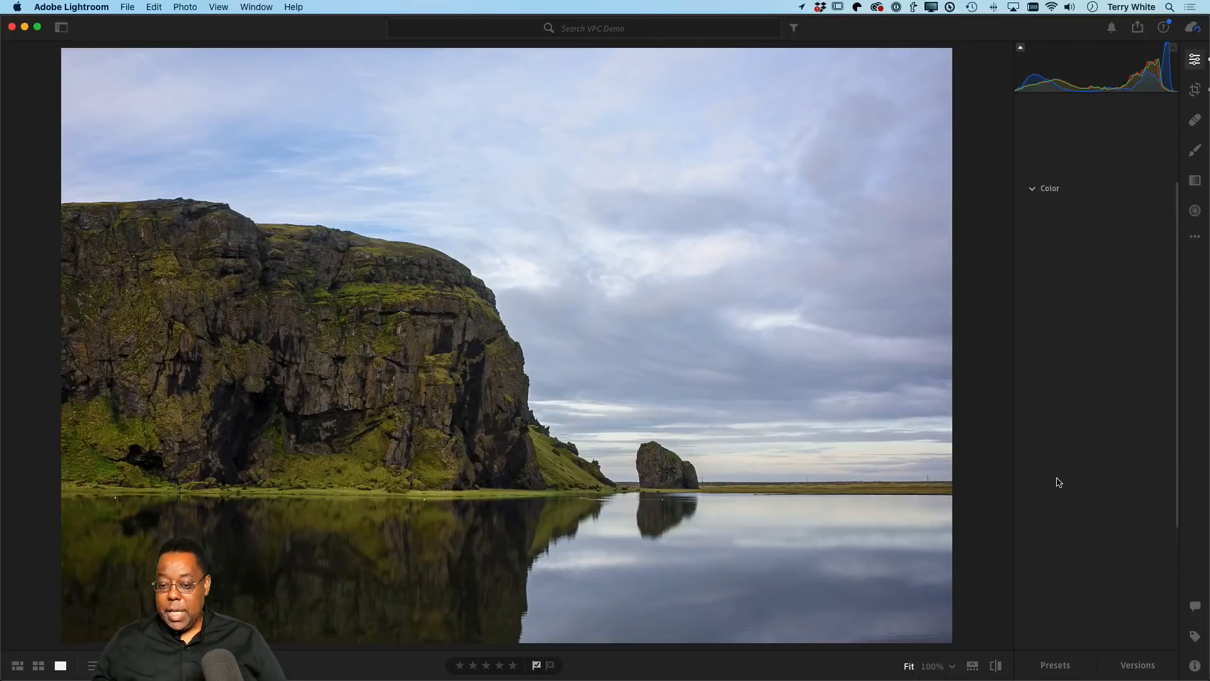
pyautogui.scroll(-6, 1127, 472)
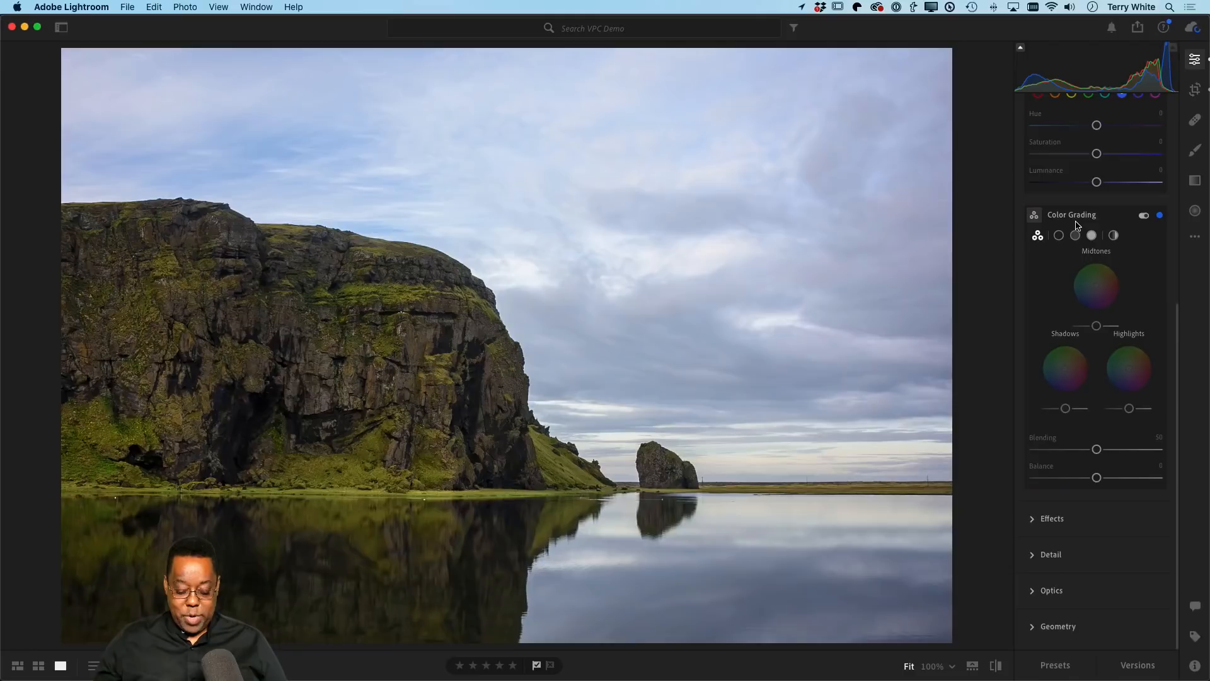
# - Try a blue tint on the cliff photo's midtones with the Color Grading wheel, and reset that wheel
pyautogui.press('alt')
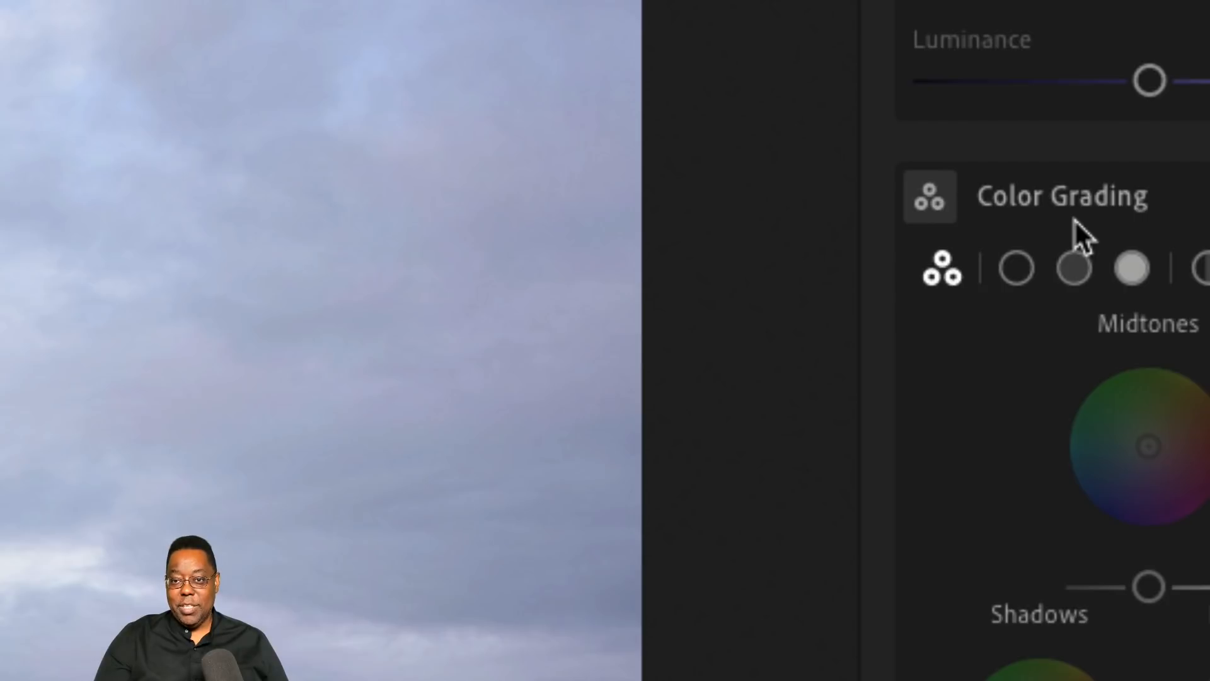
pyautogui.press('alt')
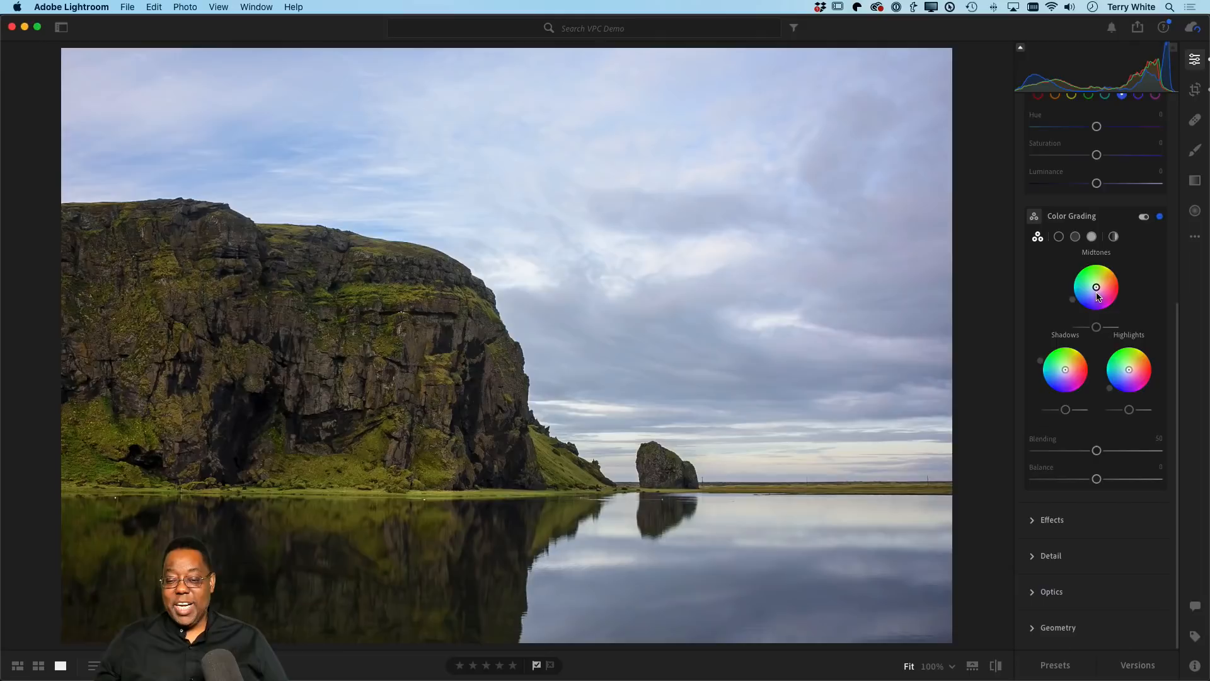
pyautogui.moveTo(1095, 292); pyautogui.dragTo(1086, 301)
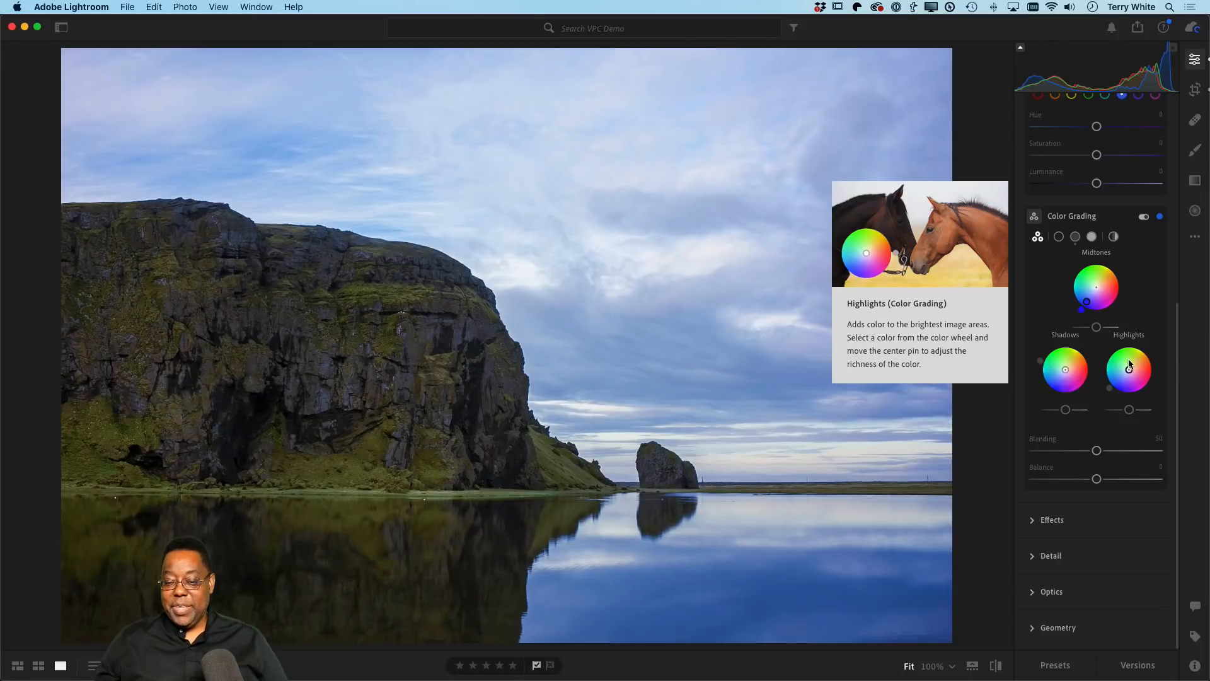
pyautogui.doubleClick(1099, 292)
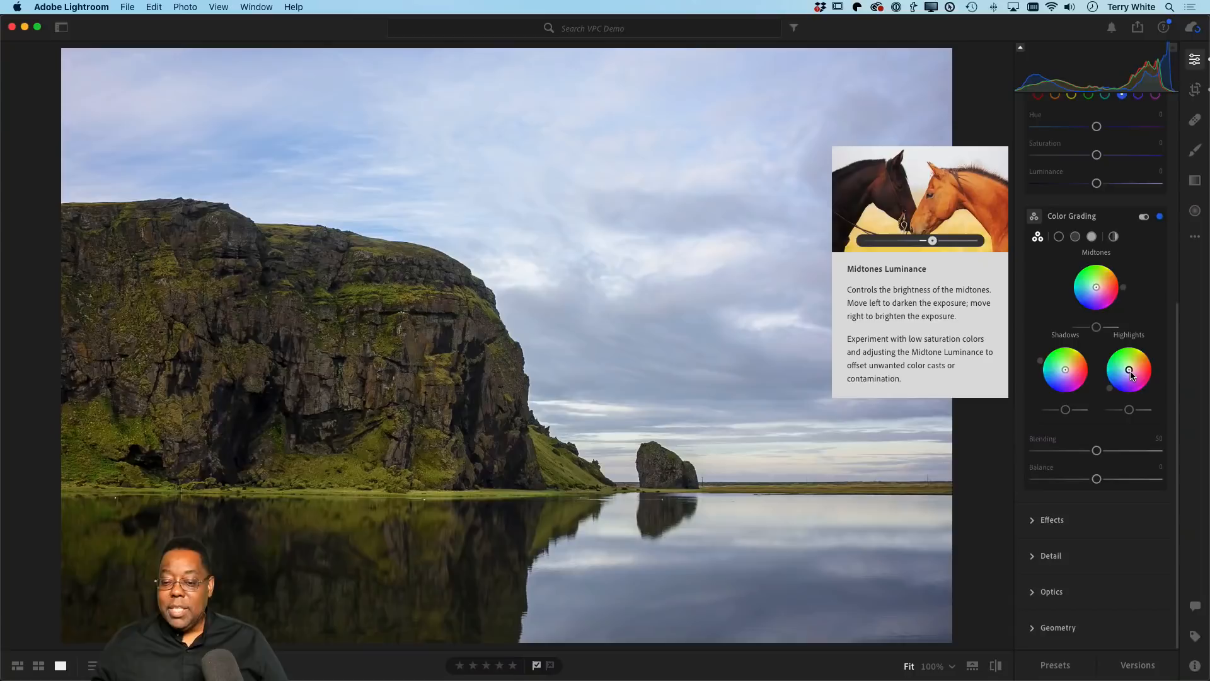
# - Tint the cliff photo's highlights blue, its shadows slightly green and its midtones slightly blue with the Color Grading wheels
pyautogui.moveTo(1129, 369); pyautogui.dragTo(1120, 383)
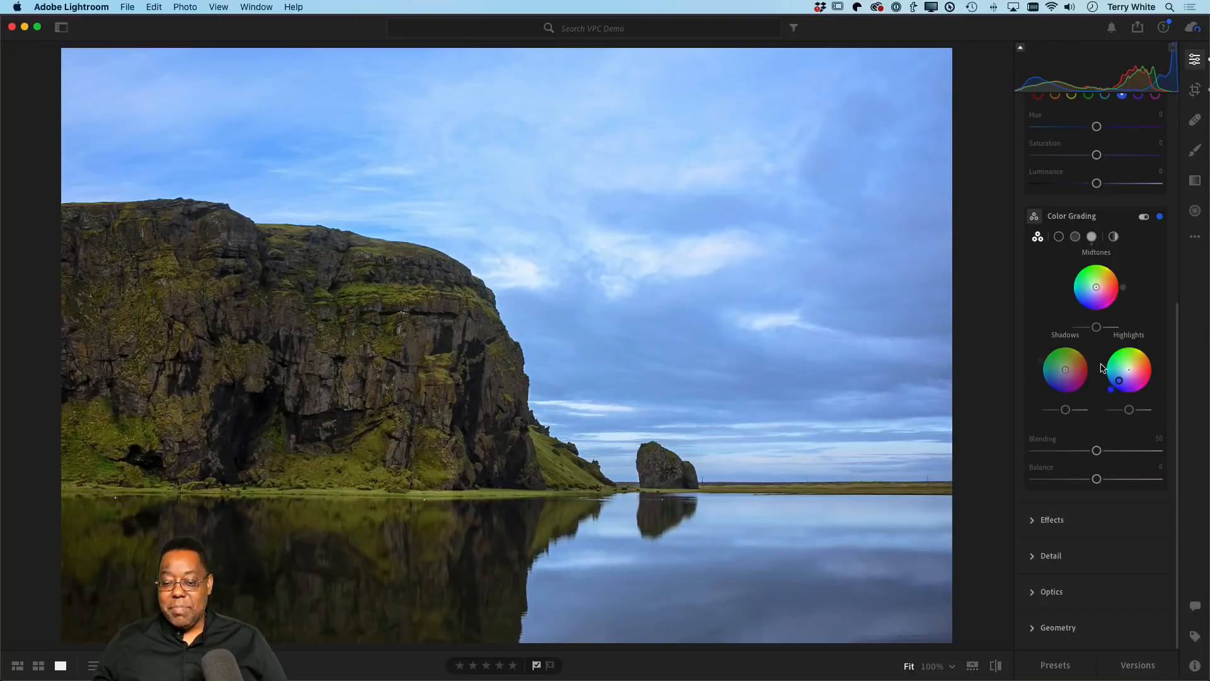
pyautogui.moveTo(1064, 372); pyautogui.dragTo(1065, 371)
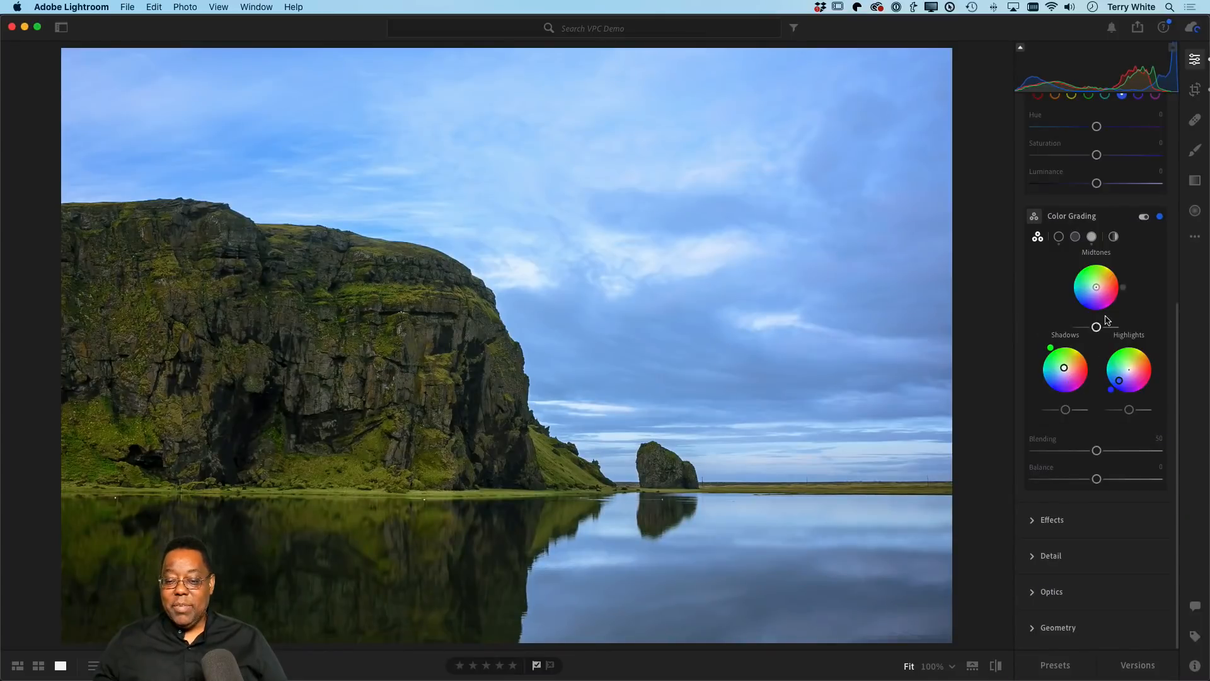
pyautogui.moveTo(1097, 290)
pyautogui.mouseDown()
pyautogui.moveTo(1089, 305)
pyautogui.moveTo(1098, 272)
pyautogui.moveTo(1106, 301)
pyautogui.moveTo(1080, 293)
pyautogui.moveTo(1094, 298)
pyautogui.mouseUp()
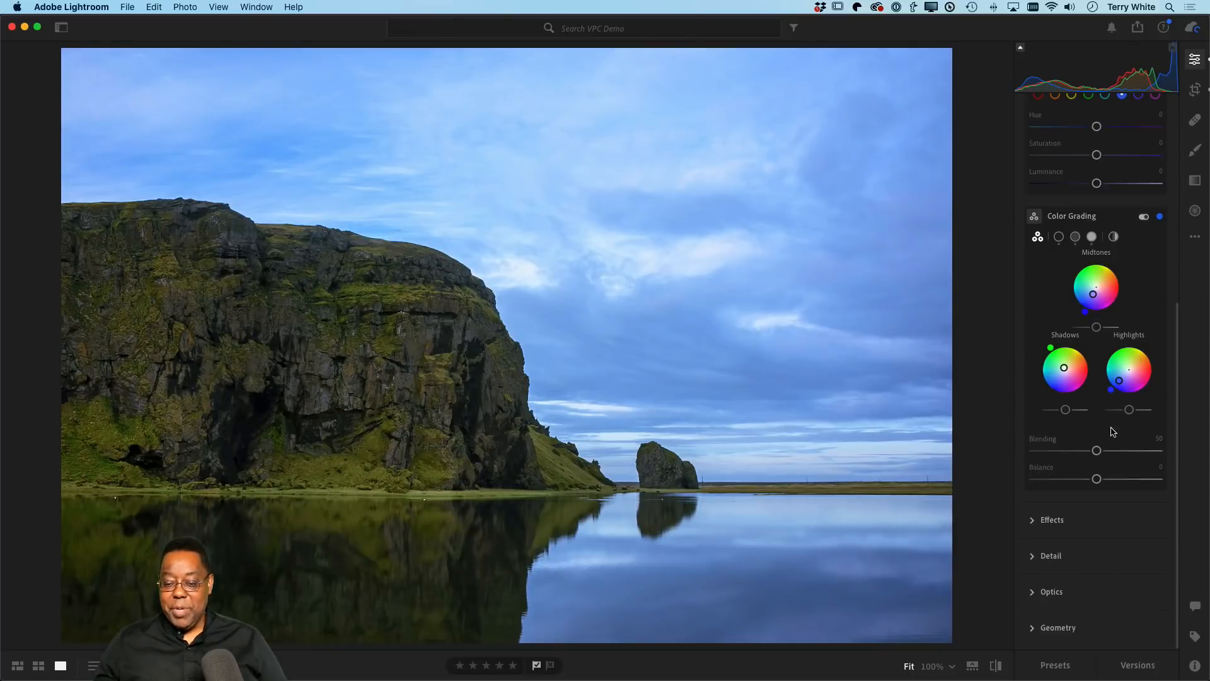
# - Set the color grade's Blending to 52 and Balance to +2, and reset the highlights, shadows and midtones wheels
pyautogui.moveTo(1097, 451); pyautogui.dragTo(1098, 480)
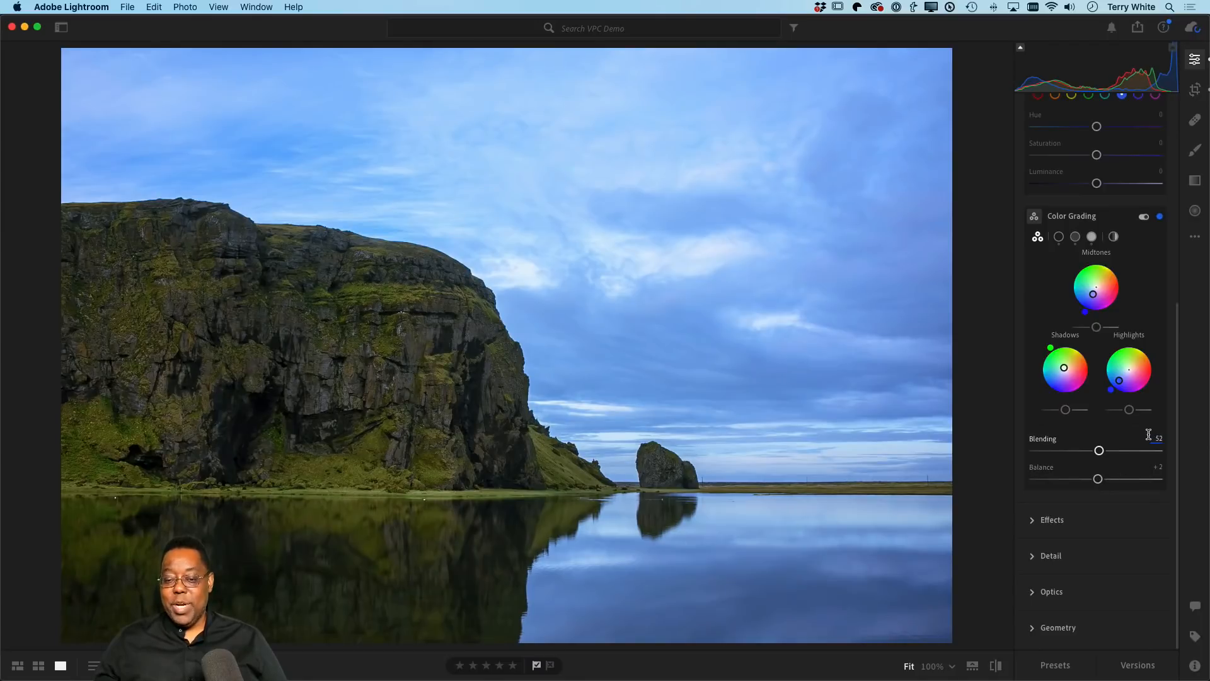
pyautogui.doubleClick(1133, 373)
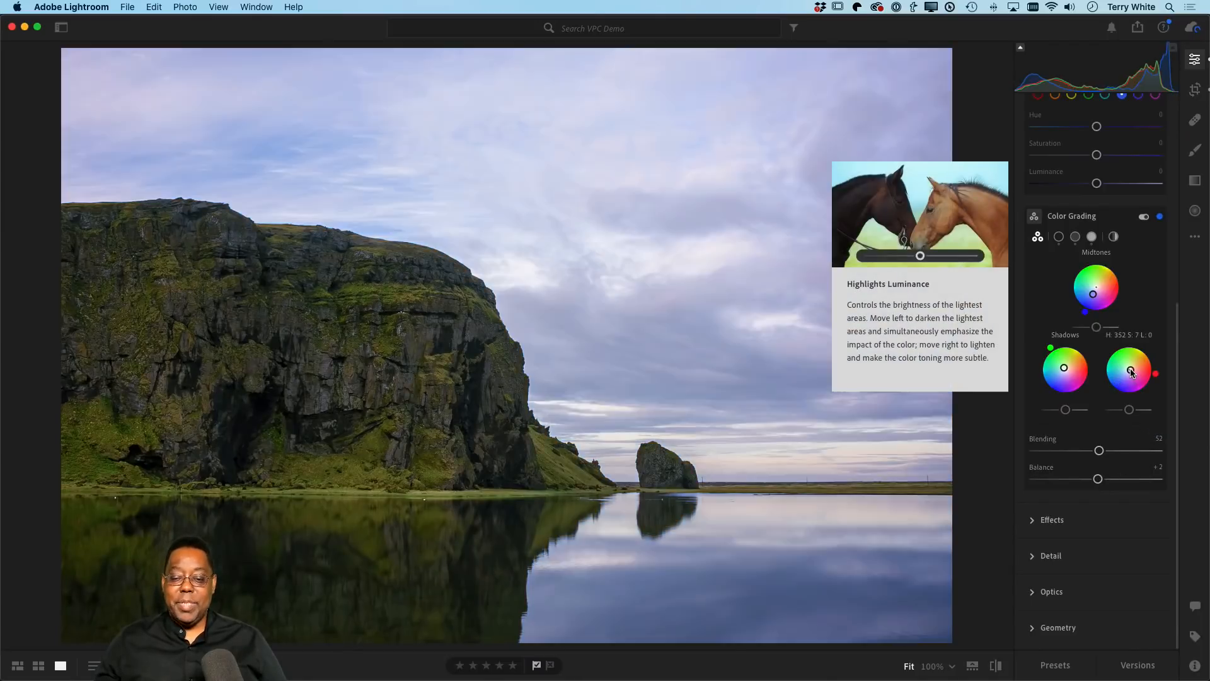
pyautogui.doubleClick(1064, 371)
pyautogui.doubleClick(1094, 294)
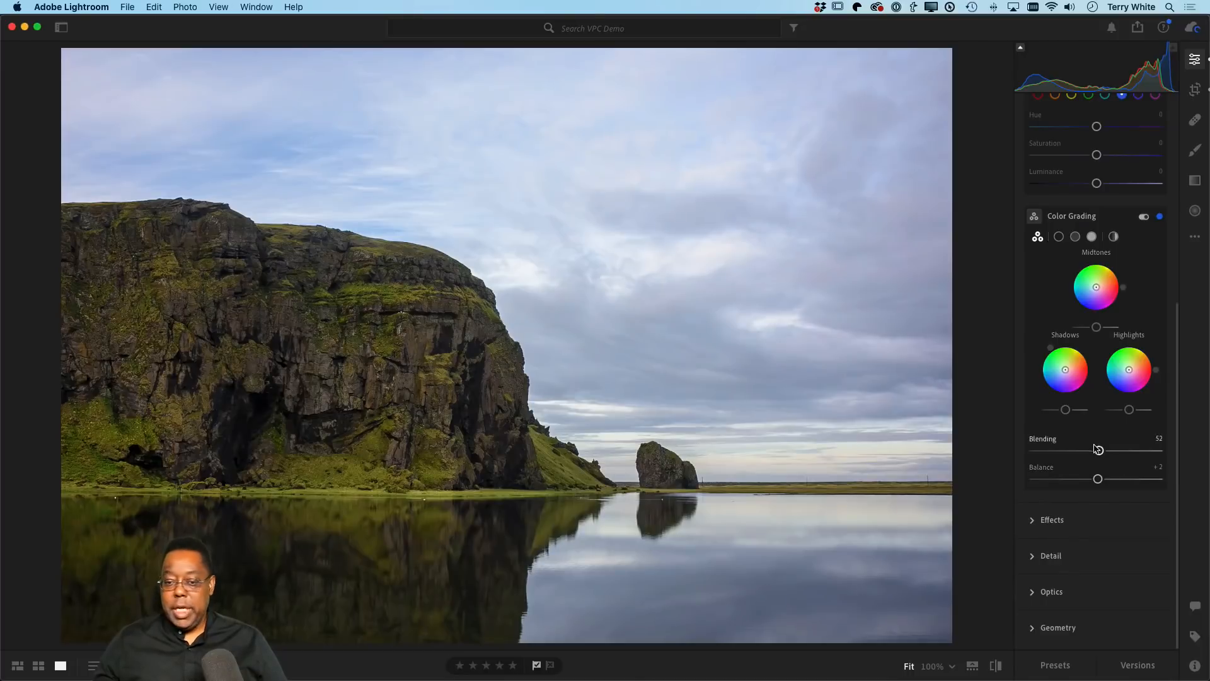
# - Start a custom export of the cliff photo, reveal the additional export options and open the settings of the included watermark
pyautogui.click(1138, 27)
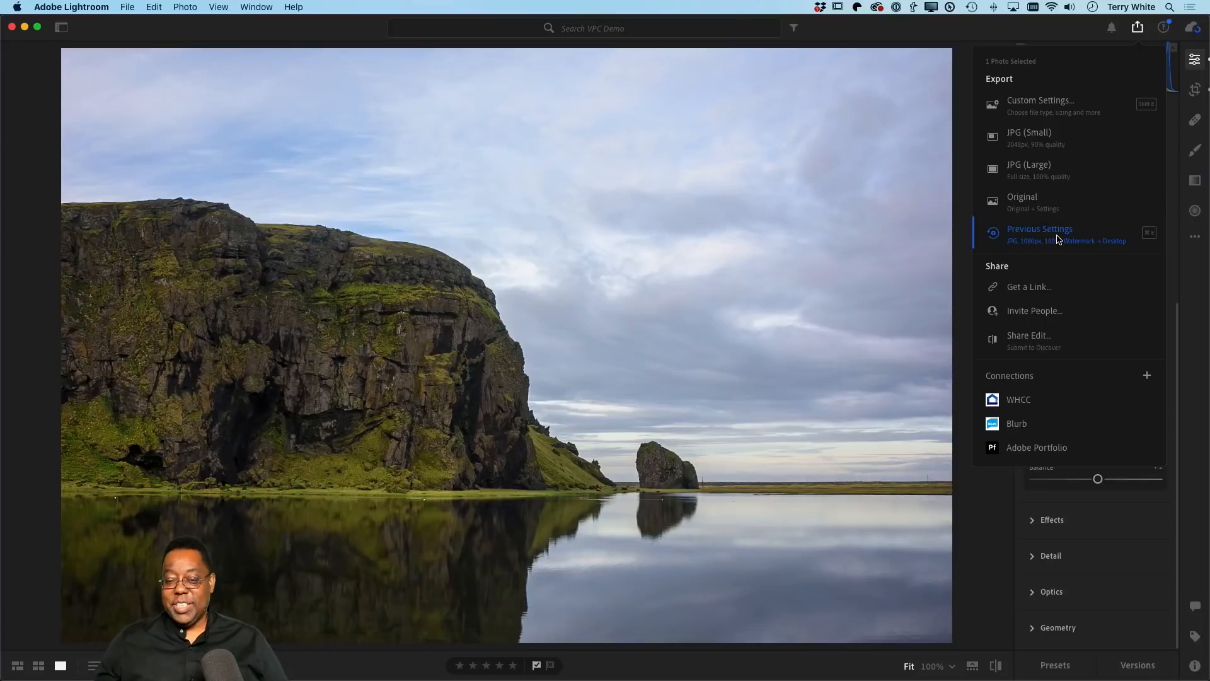
pyautogui.click(1061, 112)
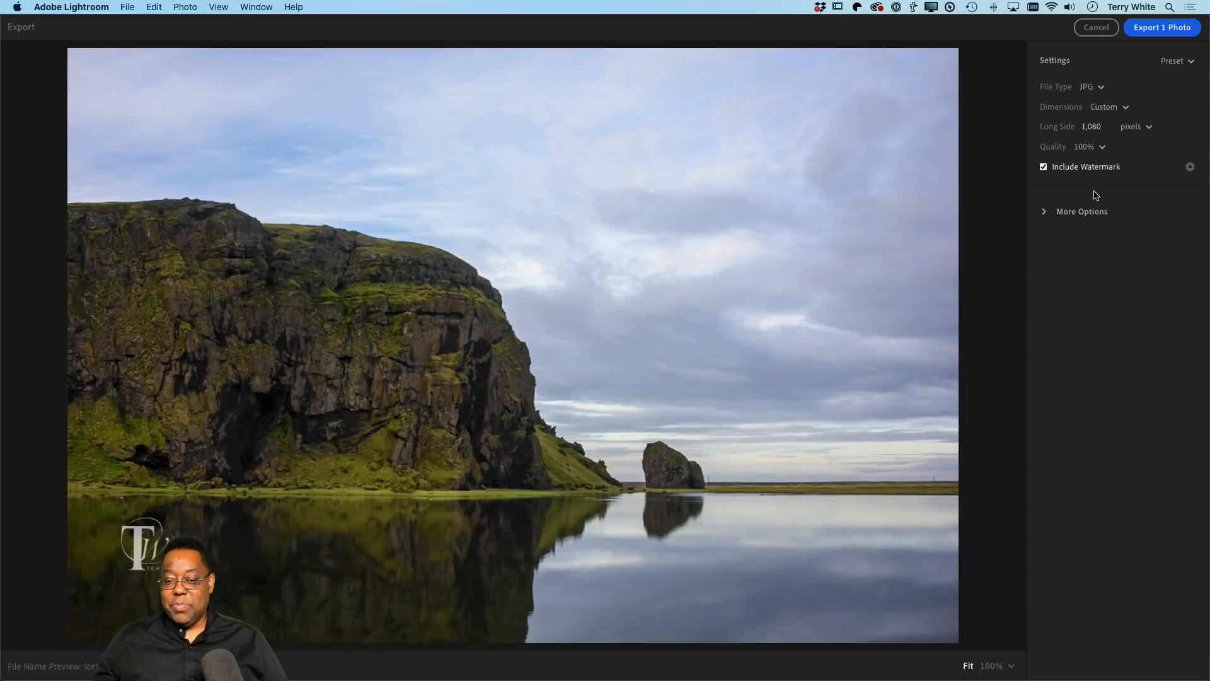
pyautogui.click(1044, 167)
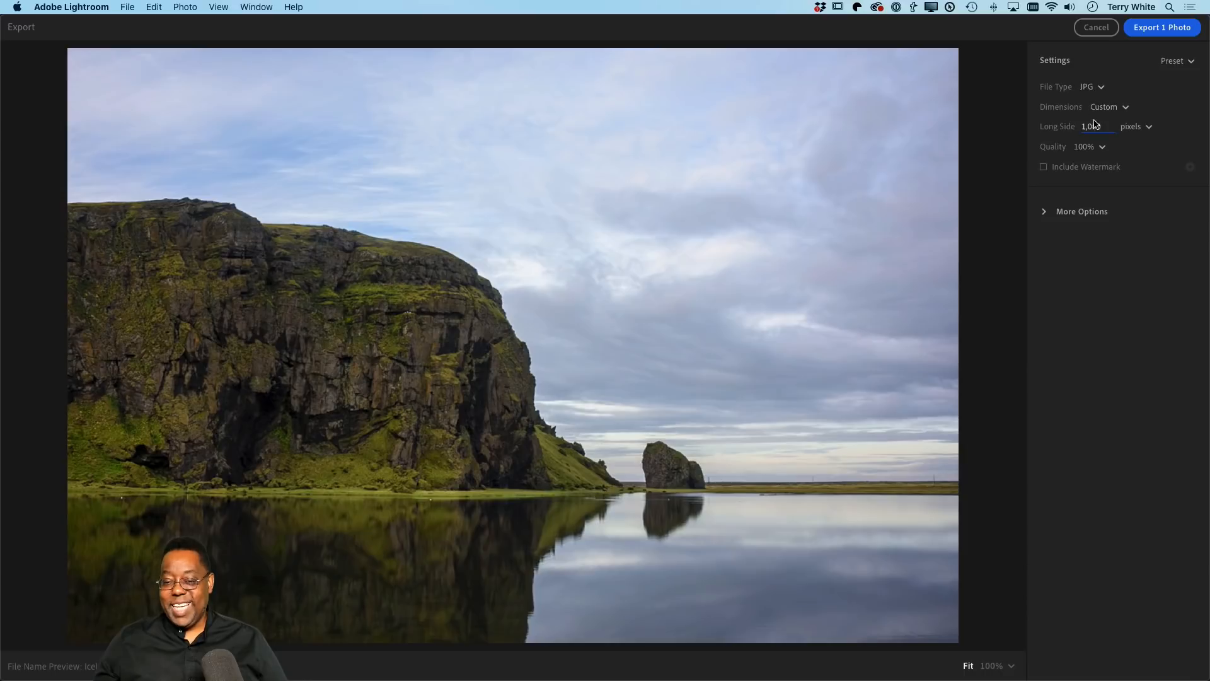
pyautogui.click(1044, 214)
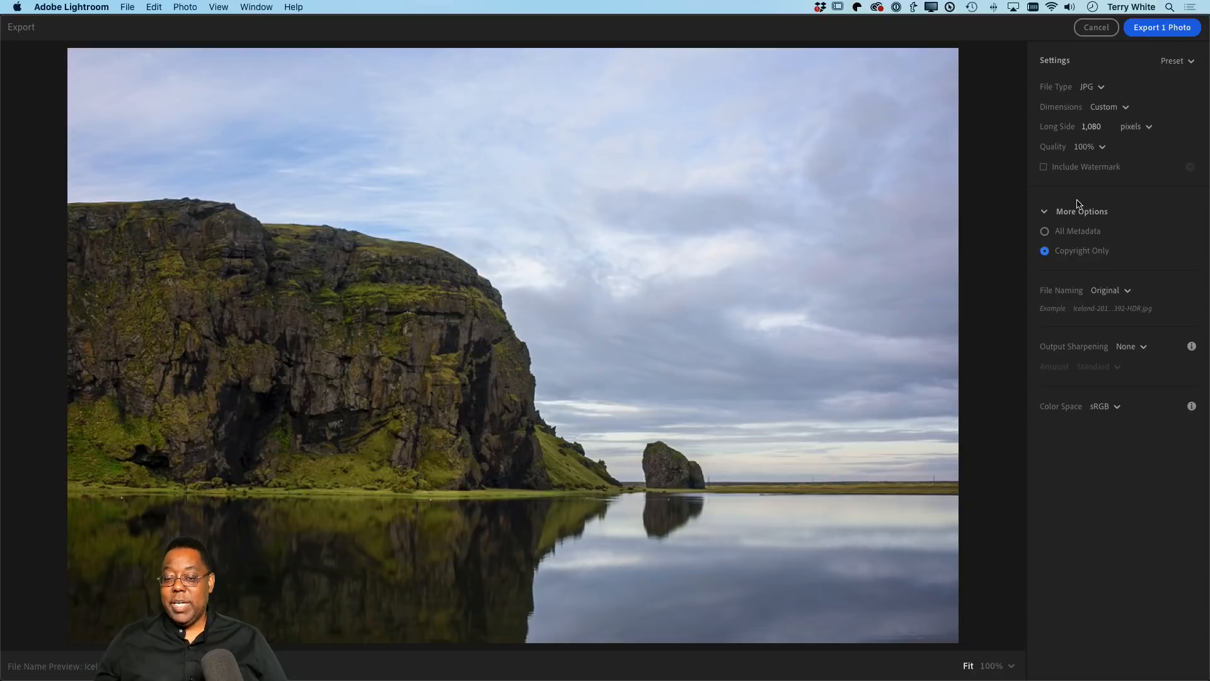
pyautogui.click(1044, 167)
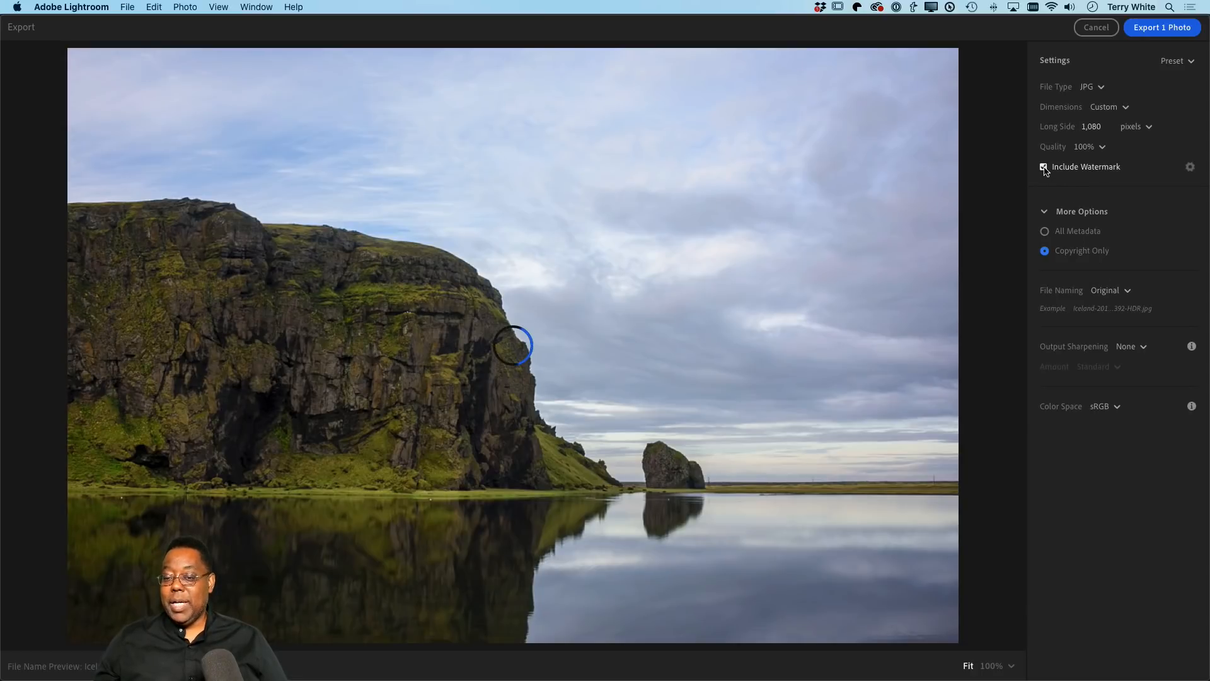
pyautogui.click(1190, 166)
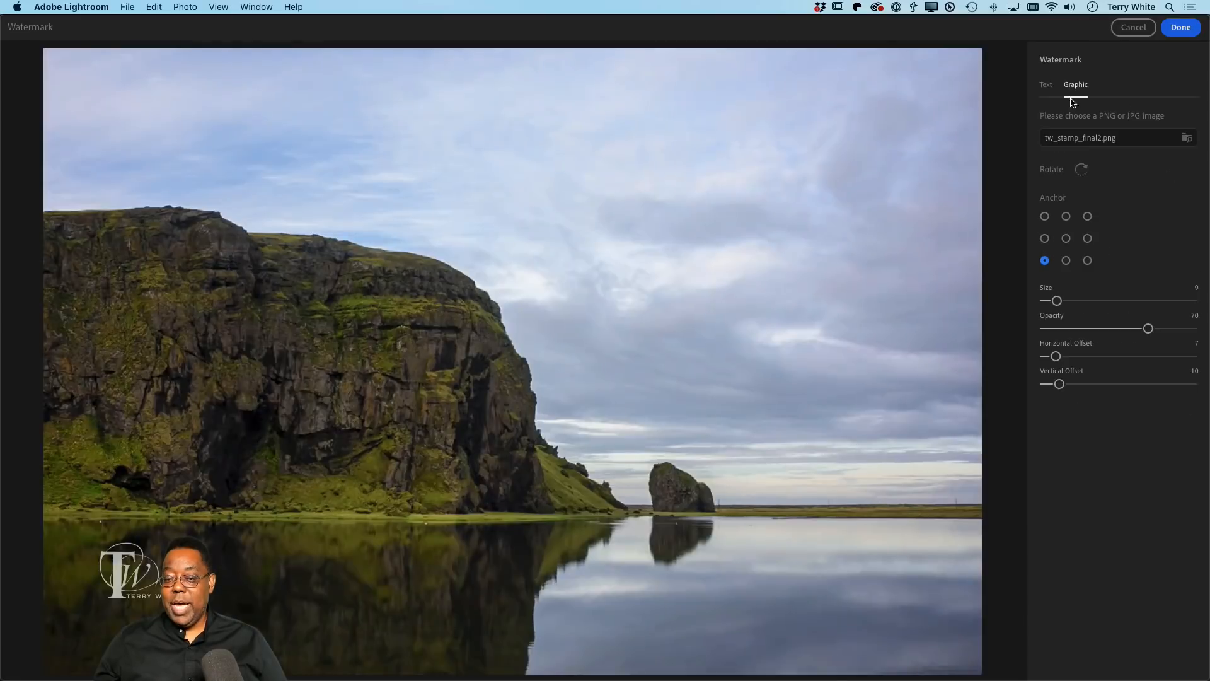
# - Switch to the text watermark and try anchoring it at the bottom right, center, top left and bottom center of the photo
pyautogui.click(1049, 85)
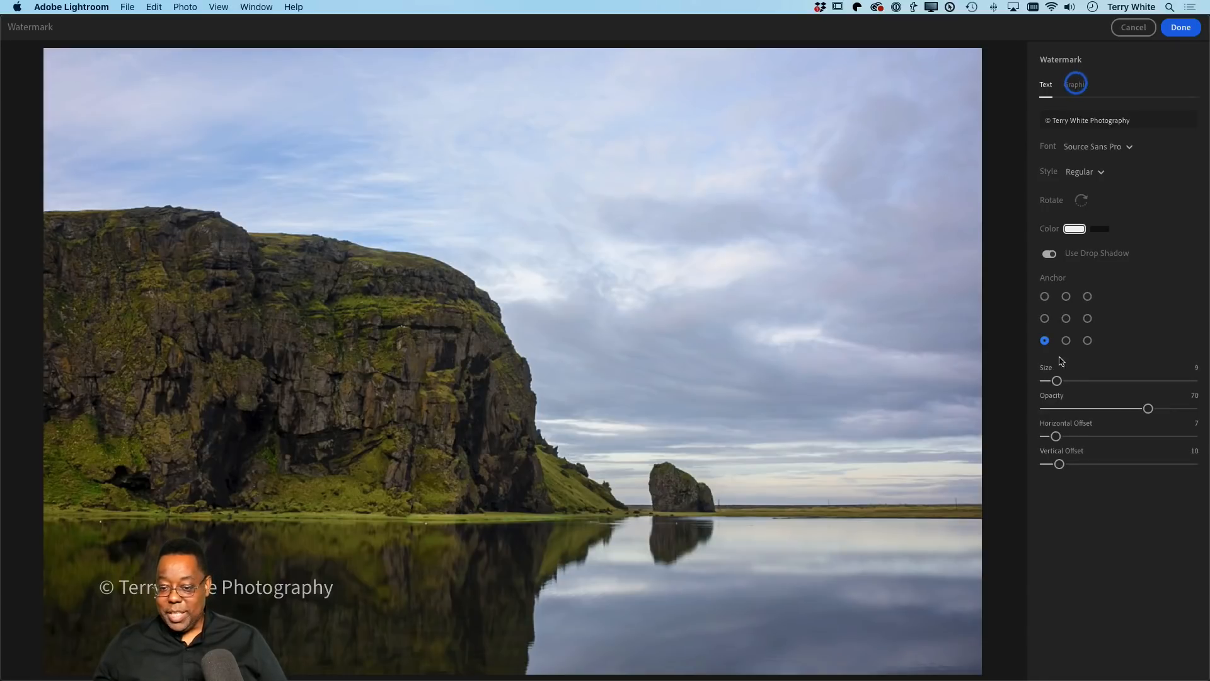
pyautogui.click(1087, 341)
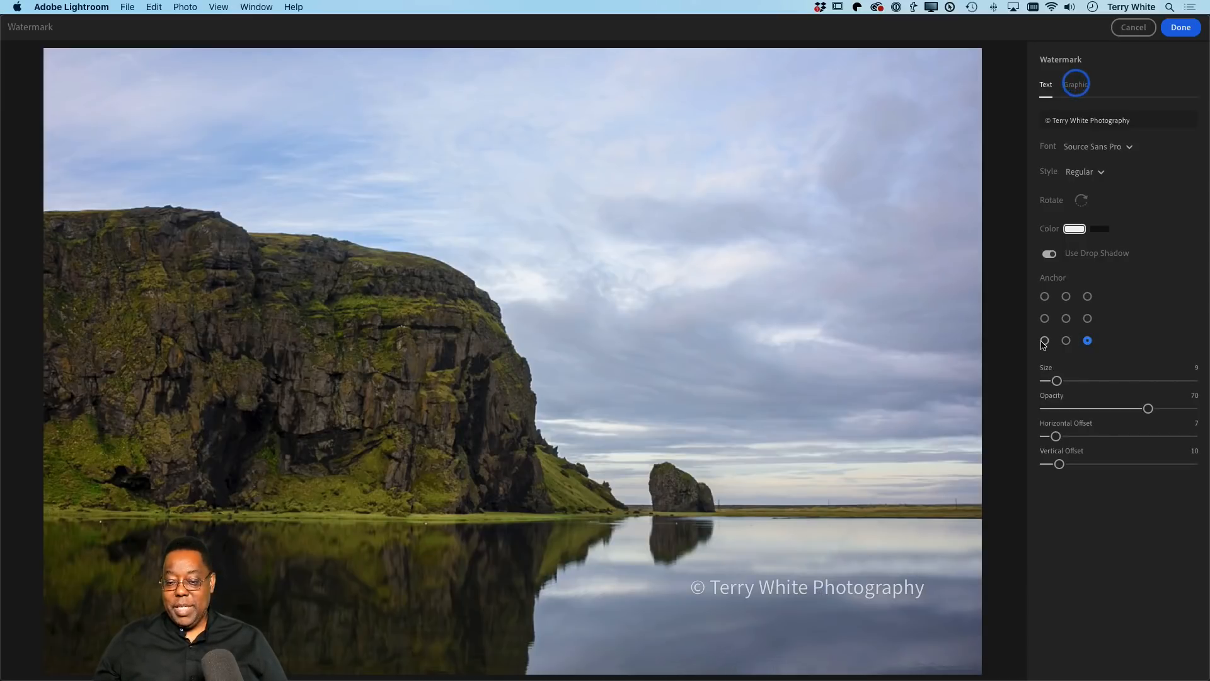
pyautogui.click(1066, 318)
pyautogui.click(1045, 299)
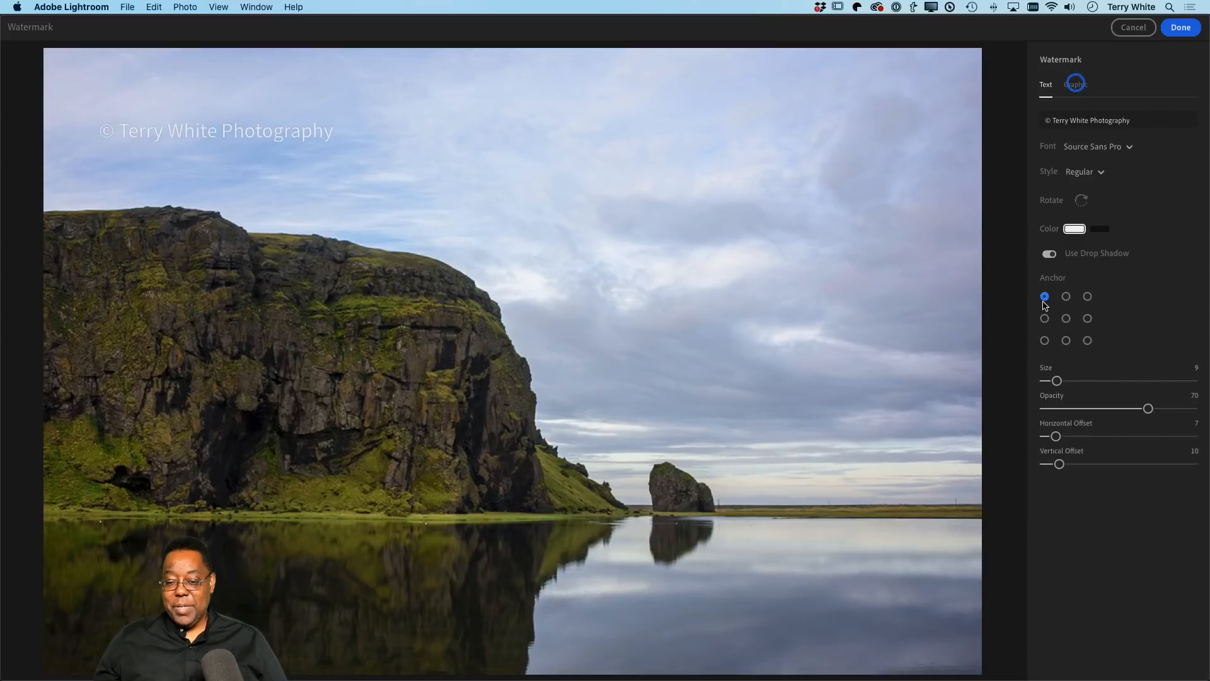
pyautogui.click(1088, 340)
pyautogui.click(1066, 340)
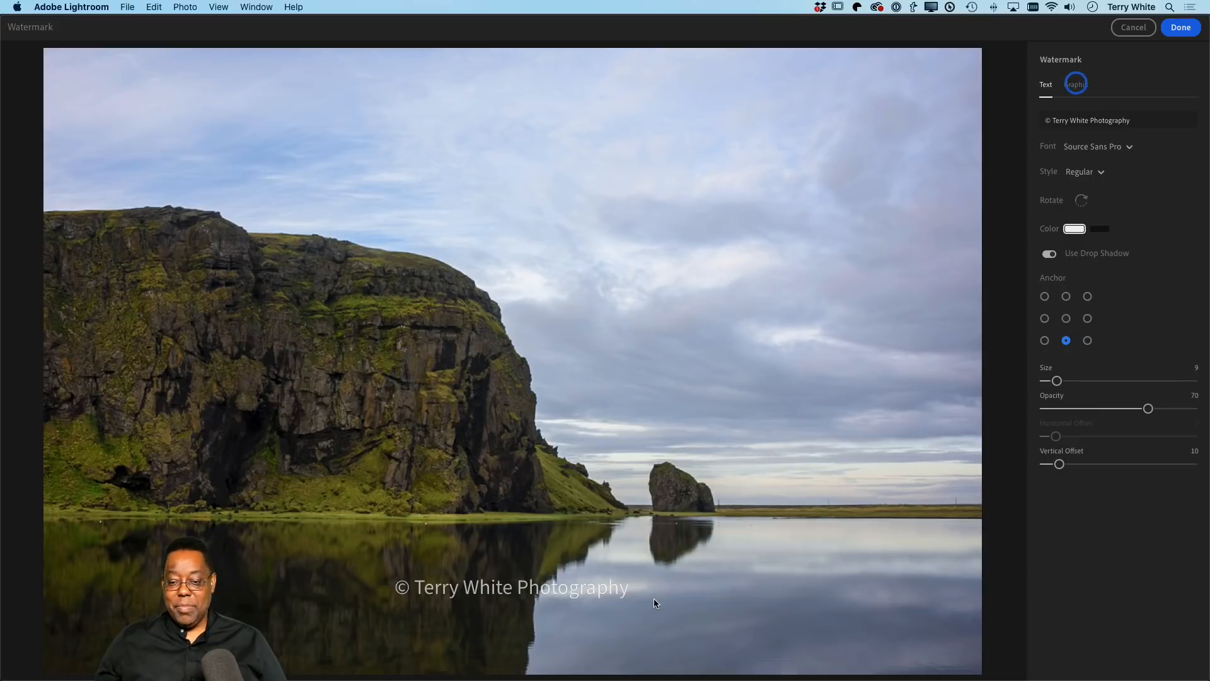
# - Dismiss the graphic watermark tip, use the tw_stamp_final2.png graphic anchored at the photo's bottom-left corner, and apply the watermark settings
pyautogui.moveTo(1076, 88)
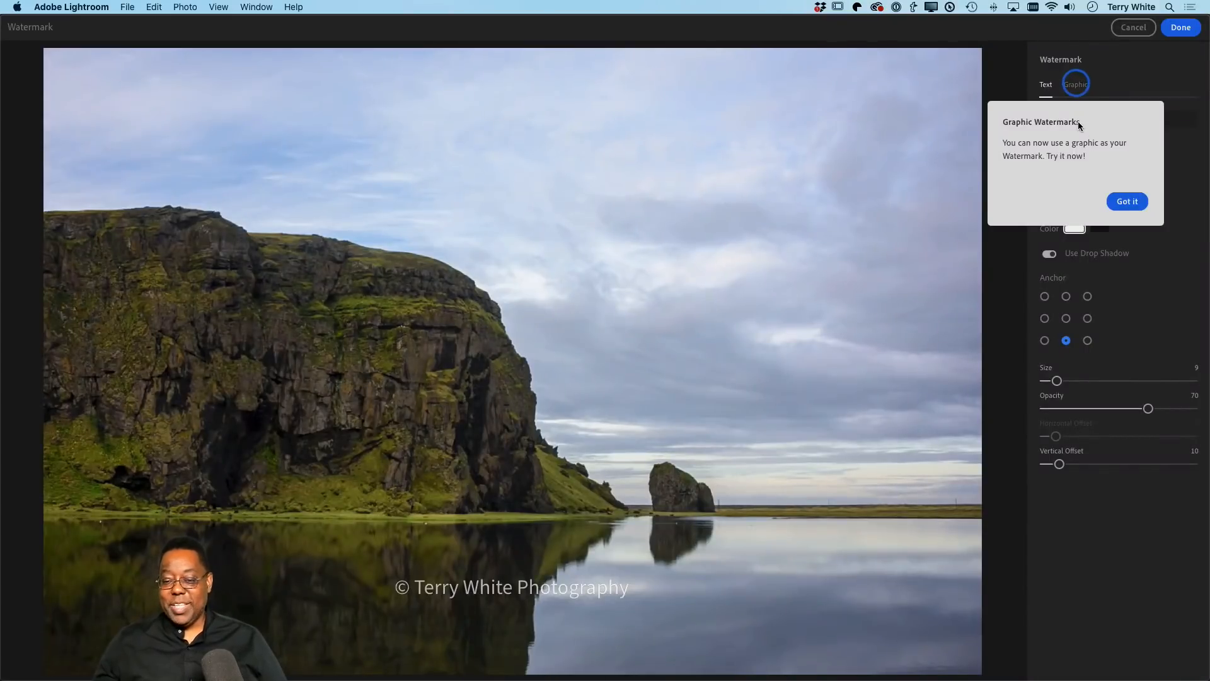
pyautogui.click(1127, 203)
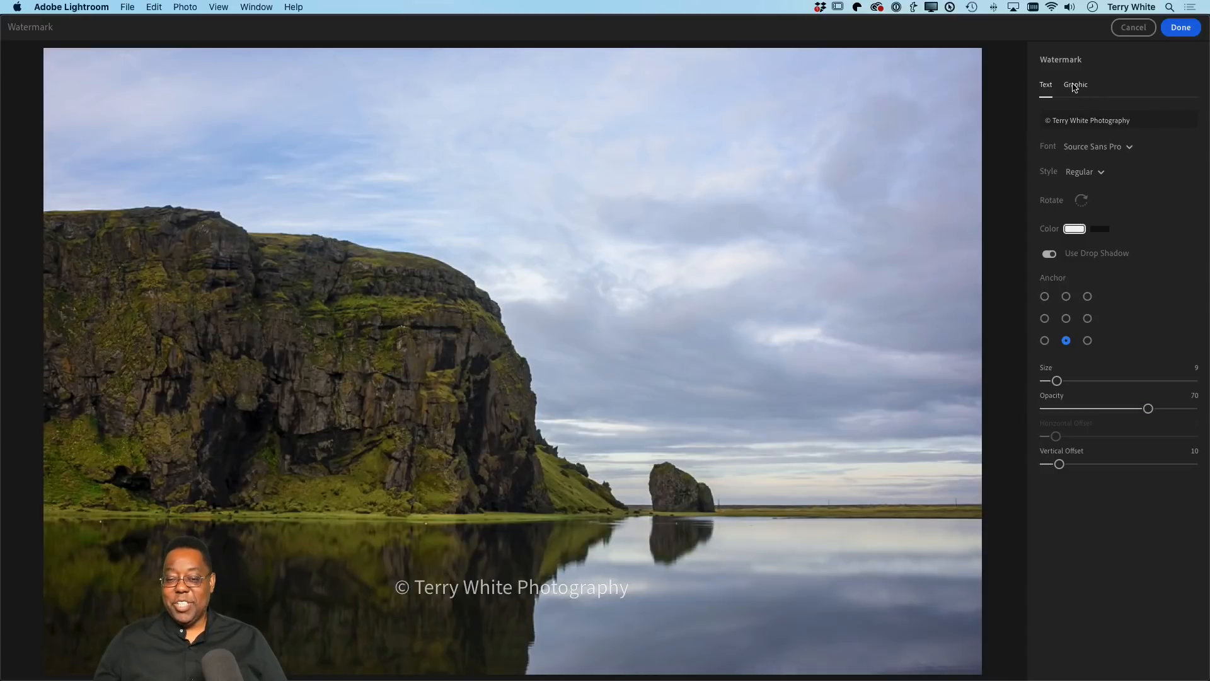
pyautogui.click(1075, 86)
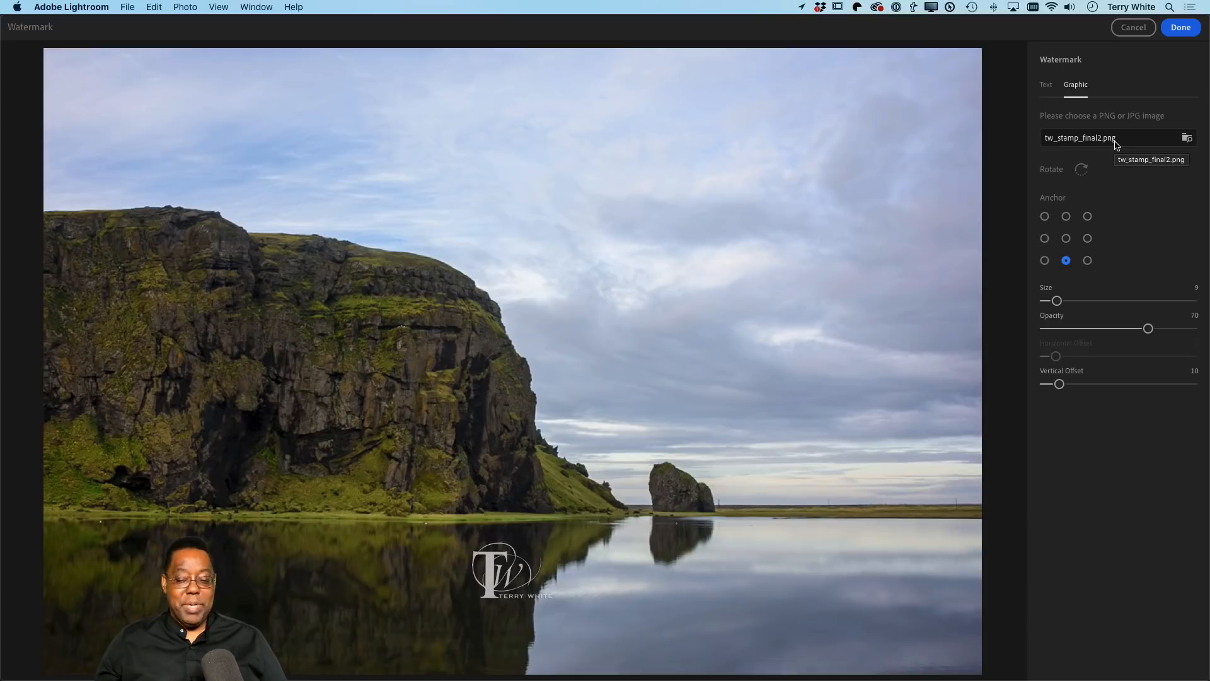
pyautogui.click(1045, 261)
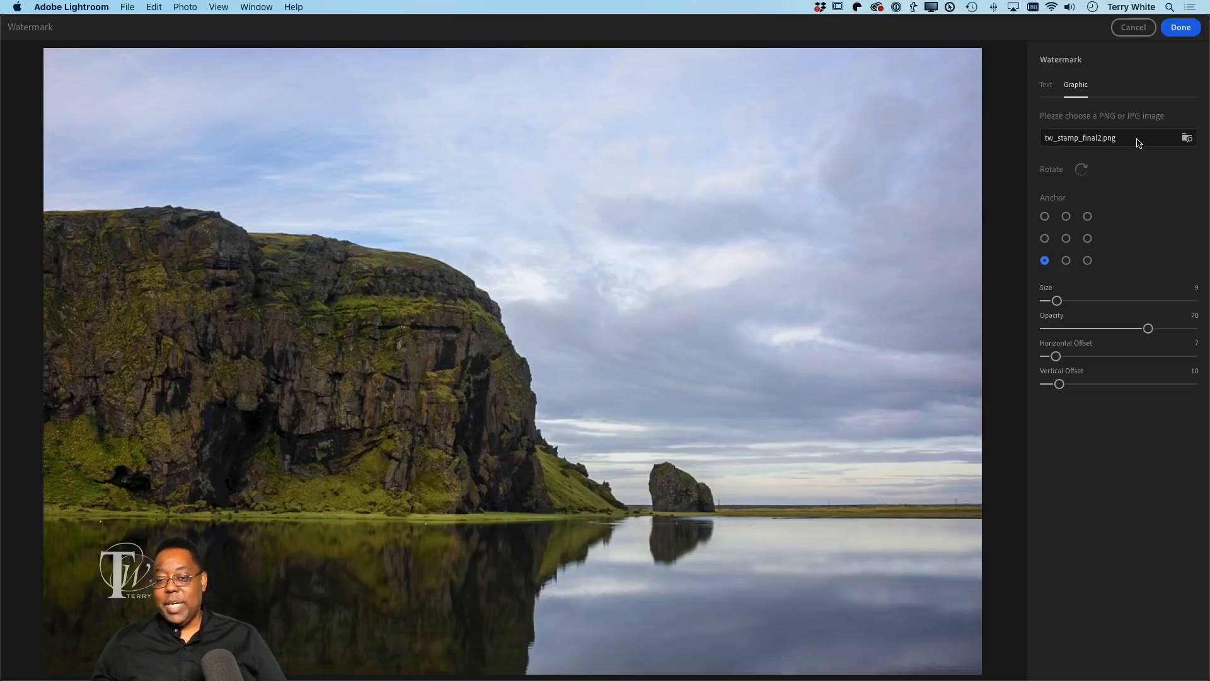
pyautogui.click(1179, 28)
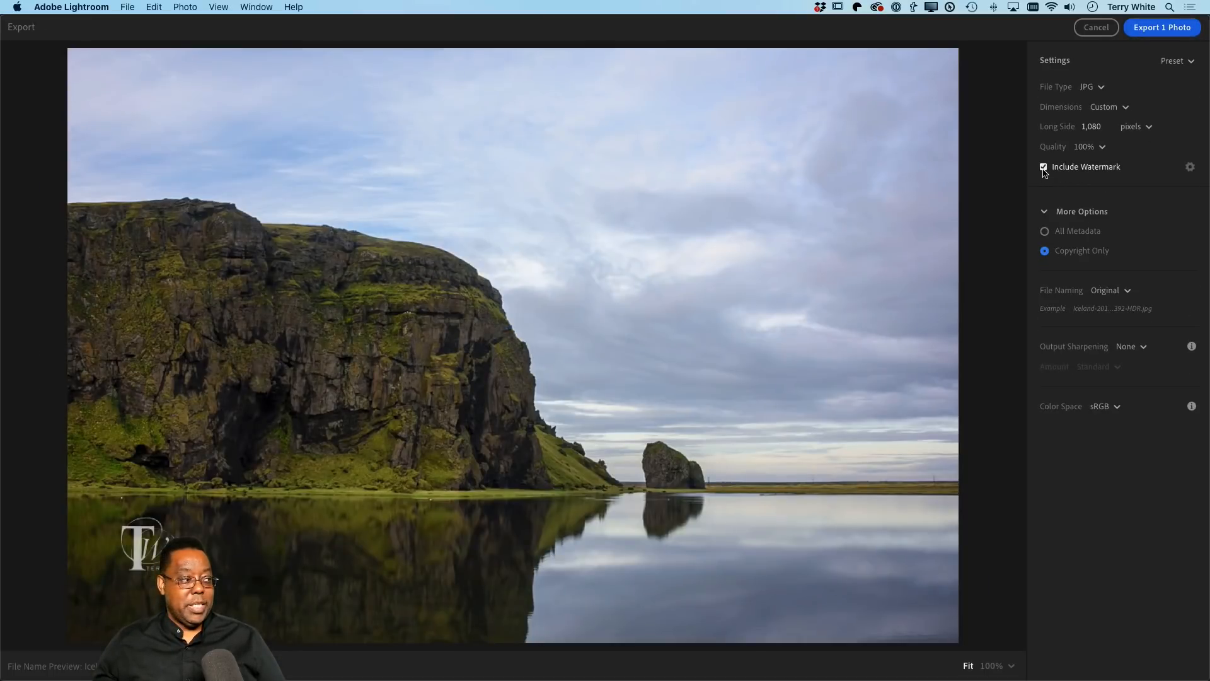
# - Compare the export preview without and with the watermark, and review the graphic watermark's settings once more
pyautogui.click(1044, 168)
pyautogui.click(1044, 167)
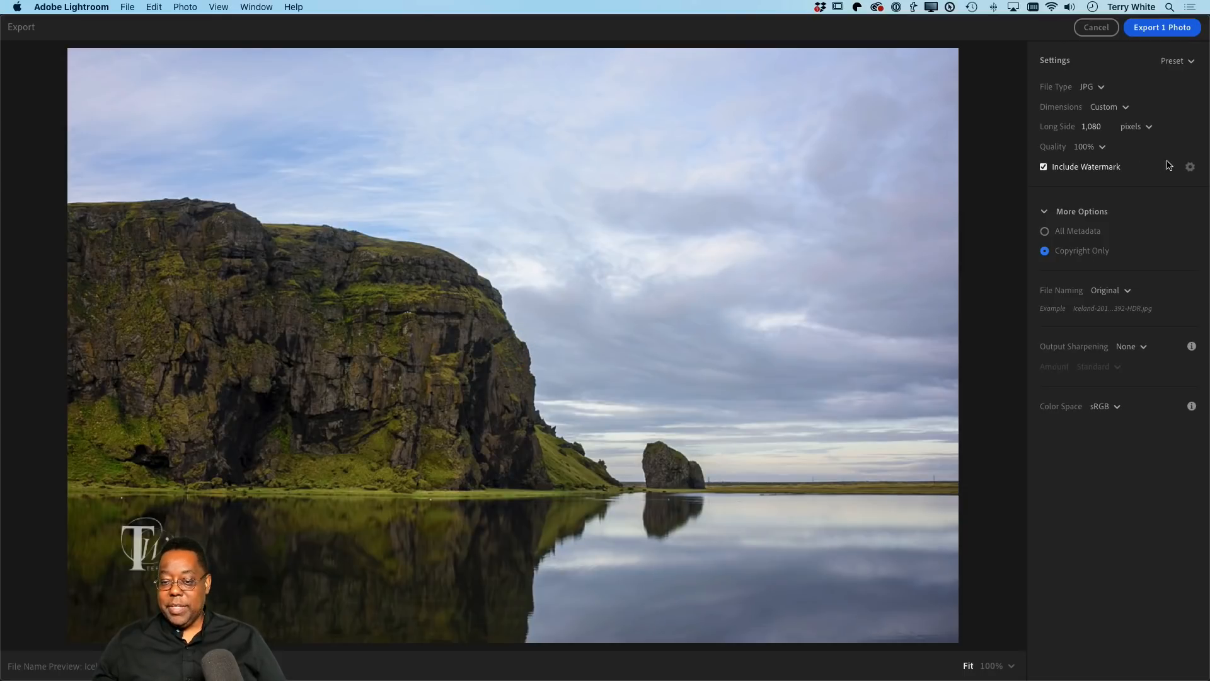
pyautogui.click(1190, 167)
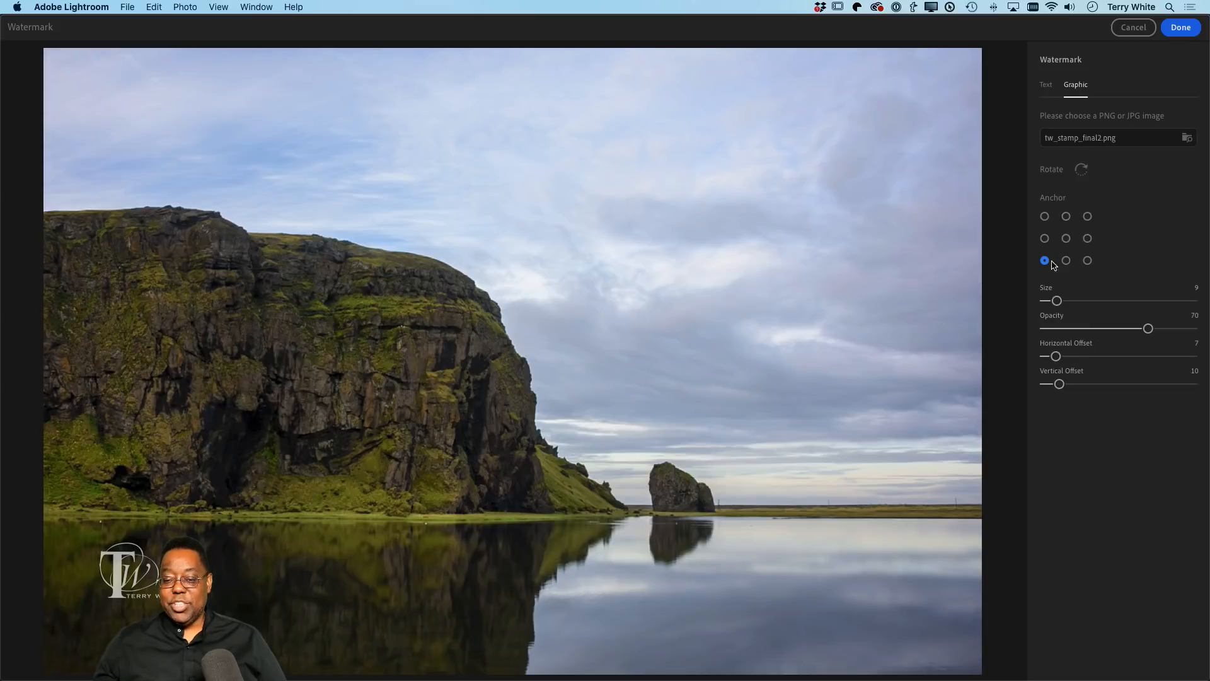
pyautogui.click(1180, 27)
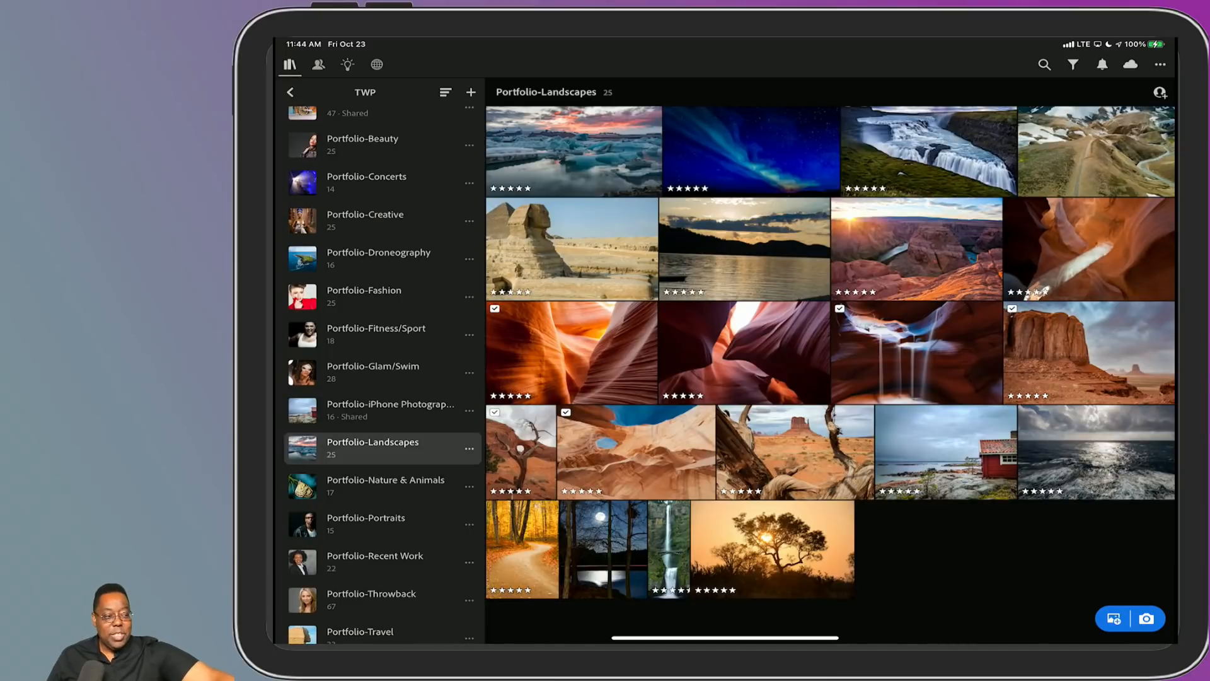
# - Switch to Lightroom on the iPad and review the best photos of the Portfolio-Landscapes album at the maximum quality threshold
pyautogui.click(1160, 64)
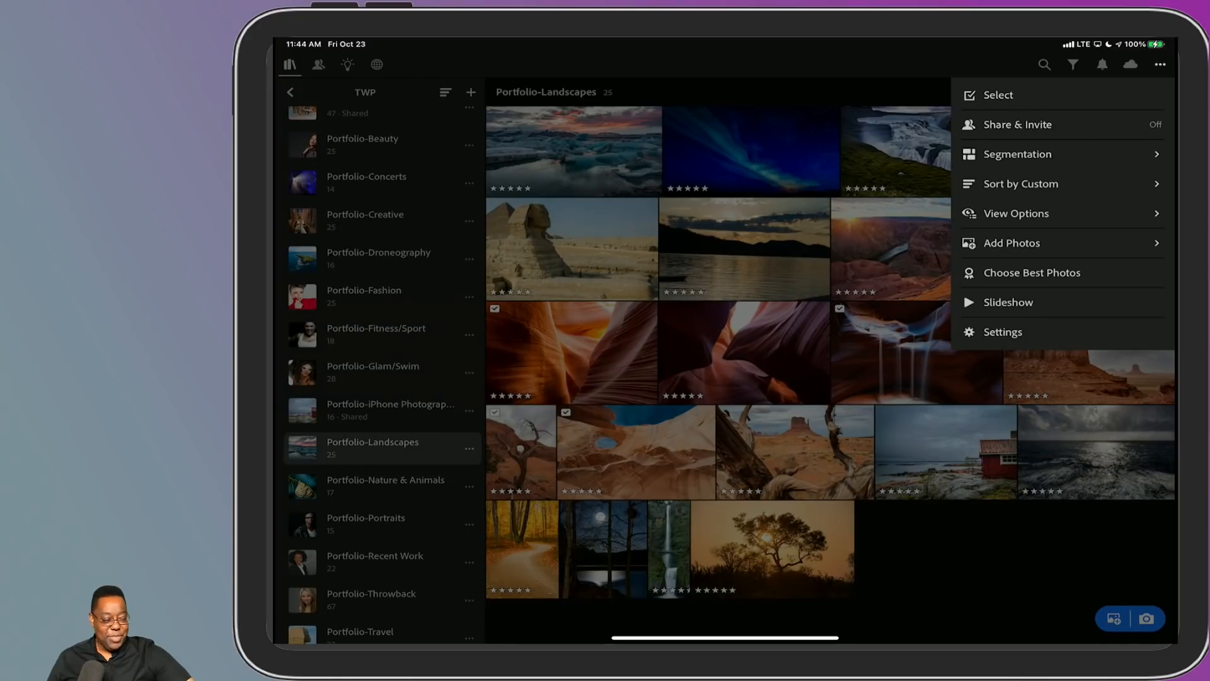
pyautogui.click(1051, 277)
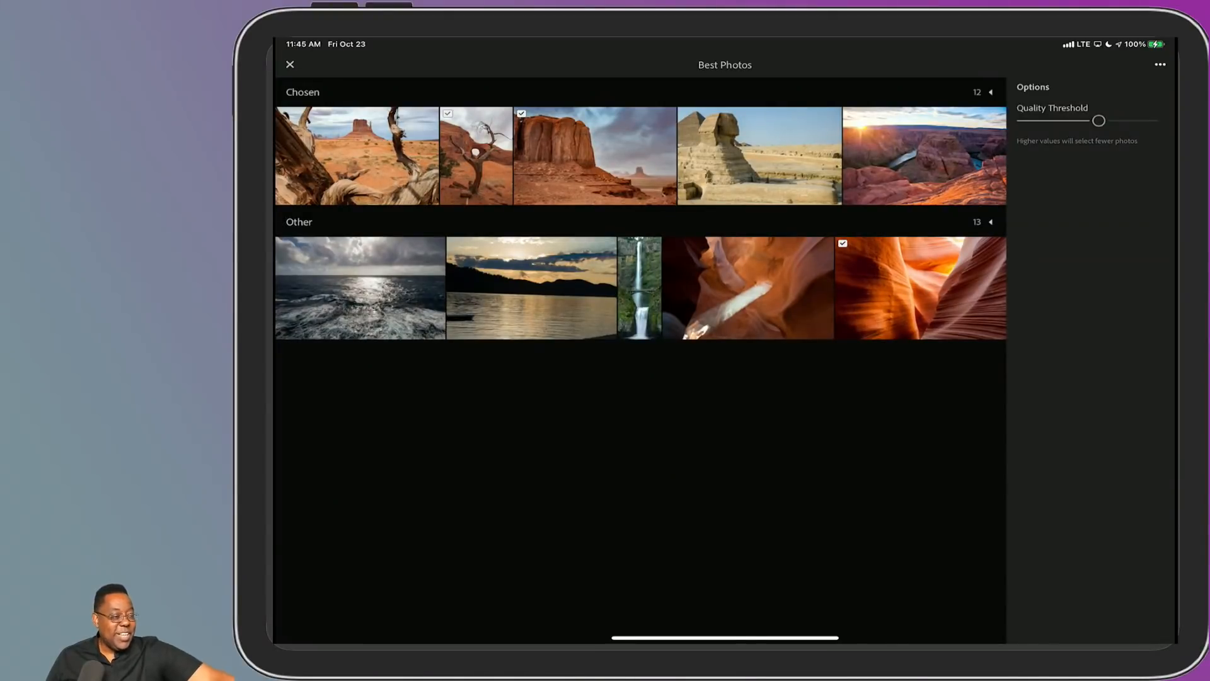
pyautogui.moveTo(1099, 120); pyautogui.dragTo(1169, 118)
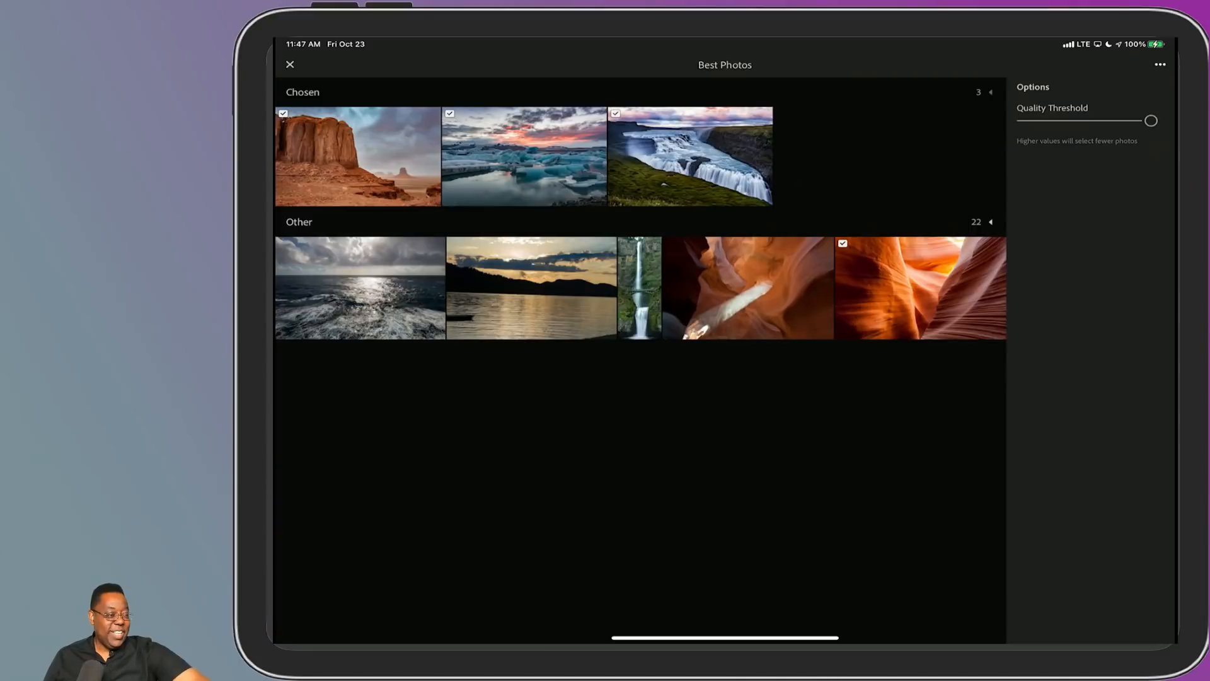
pyautogui.click(296, 75)
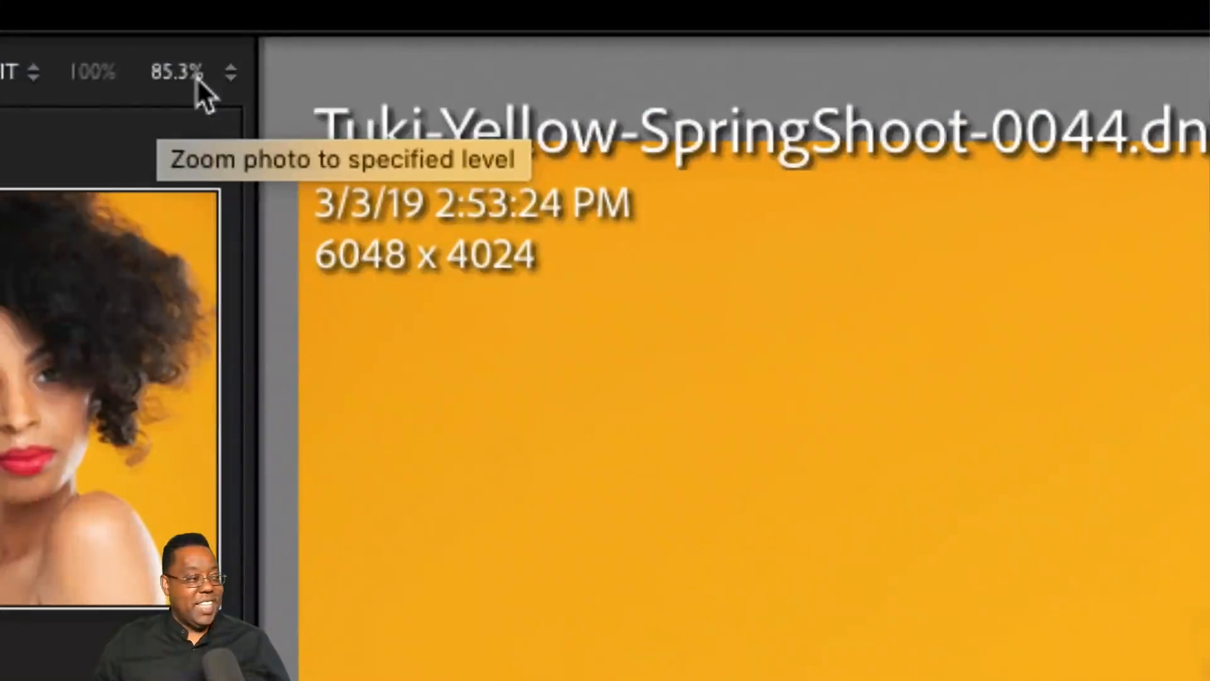
# - Inspect the yellow-background portrait at another zoom level in Lightroom Classic, and zoom in on the cliff photo in Lightroom
pyautogui.click(196, 80)
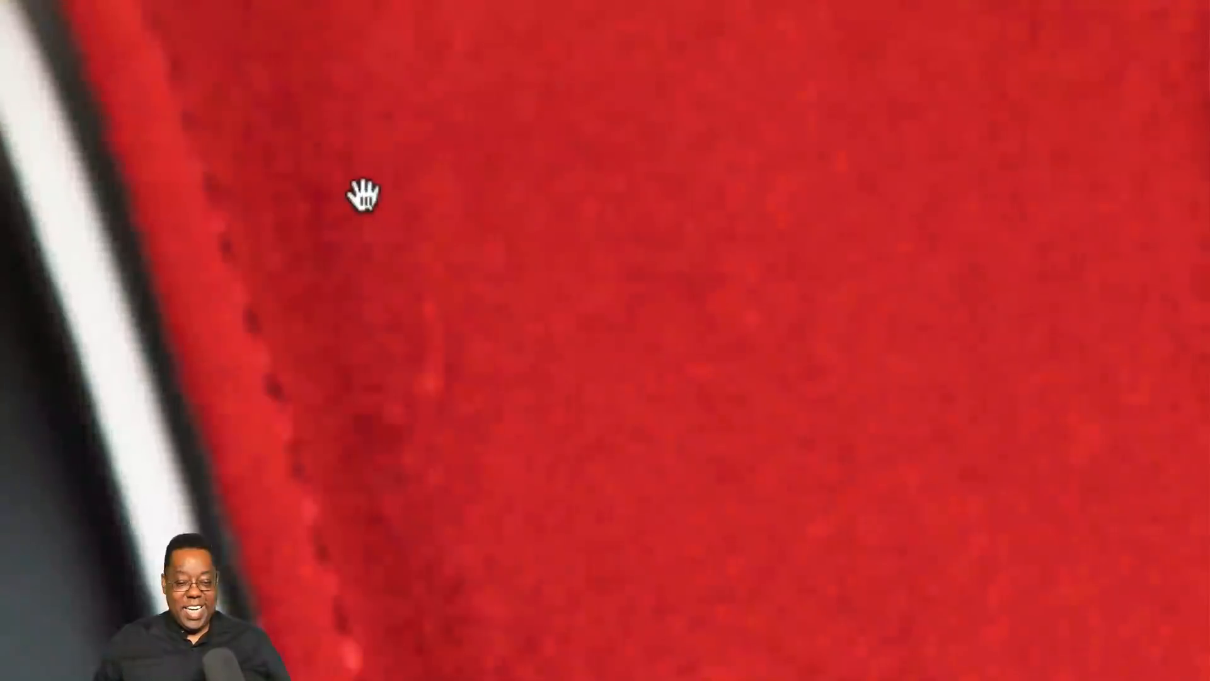
pyautogui.click(363, 195)
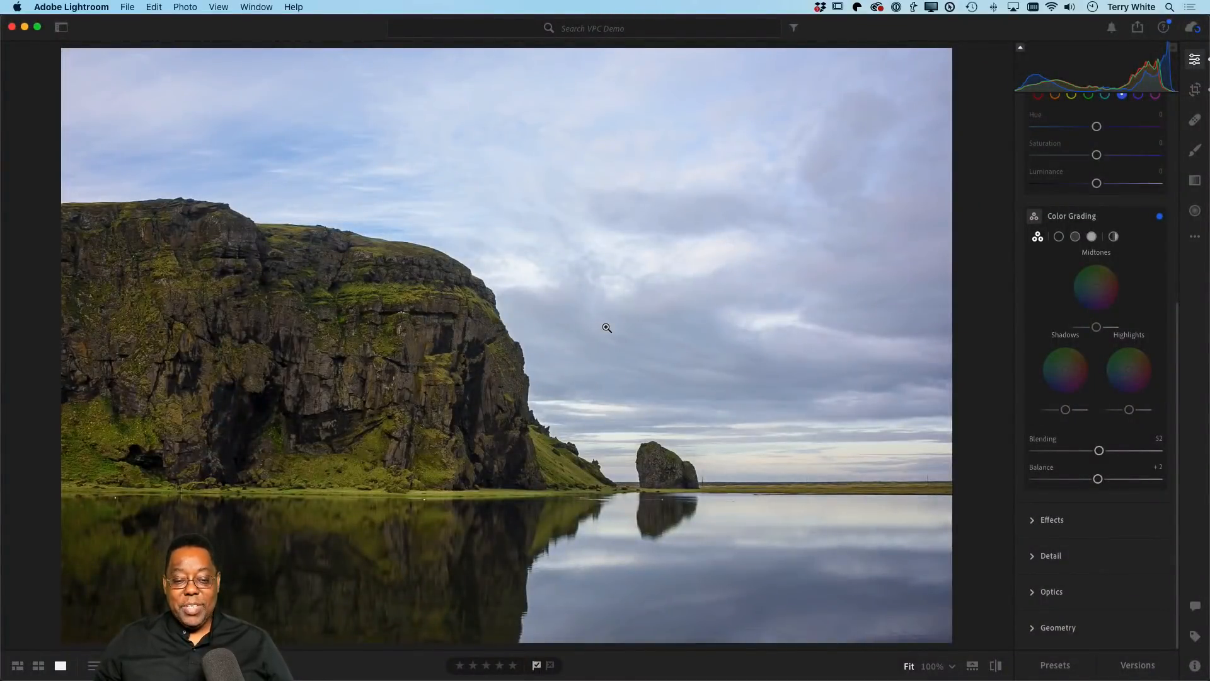
pyautogui.click(606, 326)
pyautogui.moveTo(785, 333); pyautogui.dragTo(637, 343)
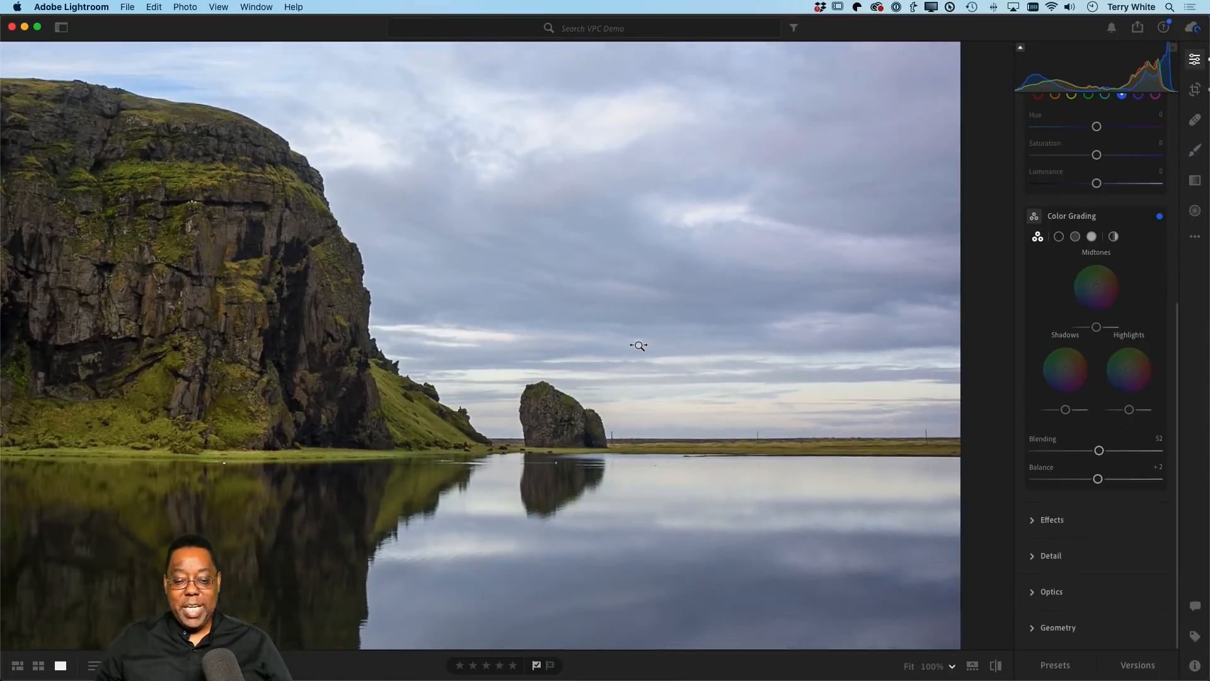
# - Inspect the cliff photo at different zoom levels and box-zoom into the small rock by the water, returning to the full view
pyautogui.click(537, 363)
pyautogui.click(537, 364)
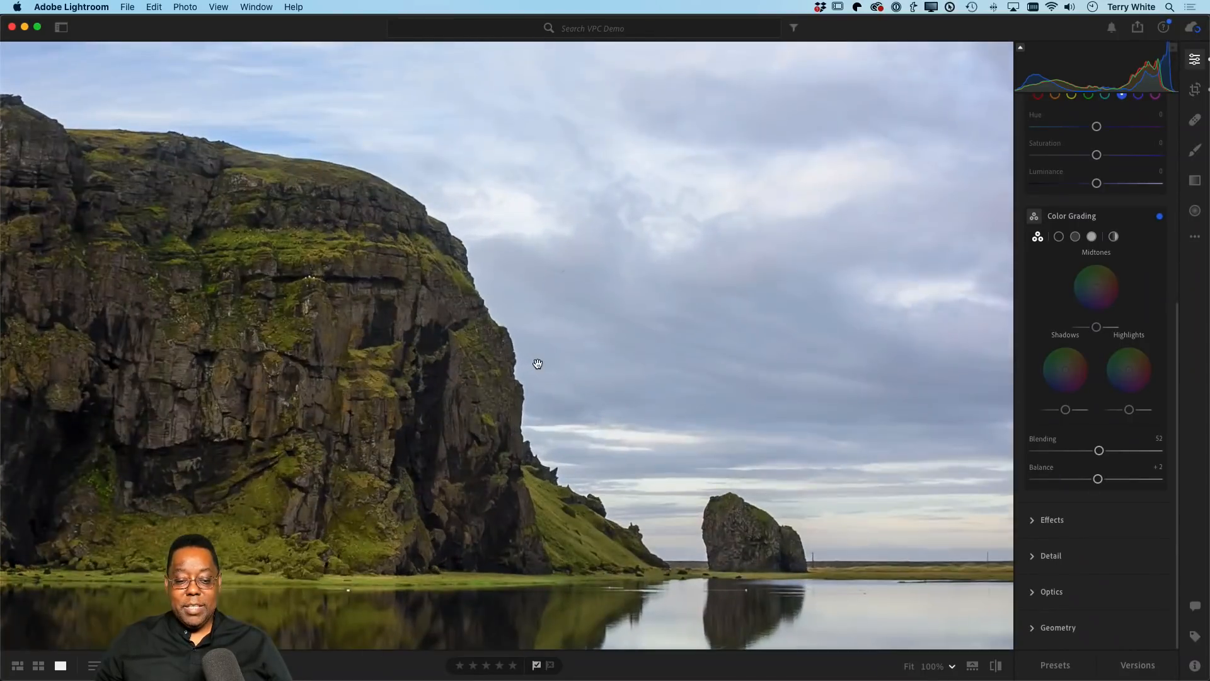
pyautogui.click(538, 364)
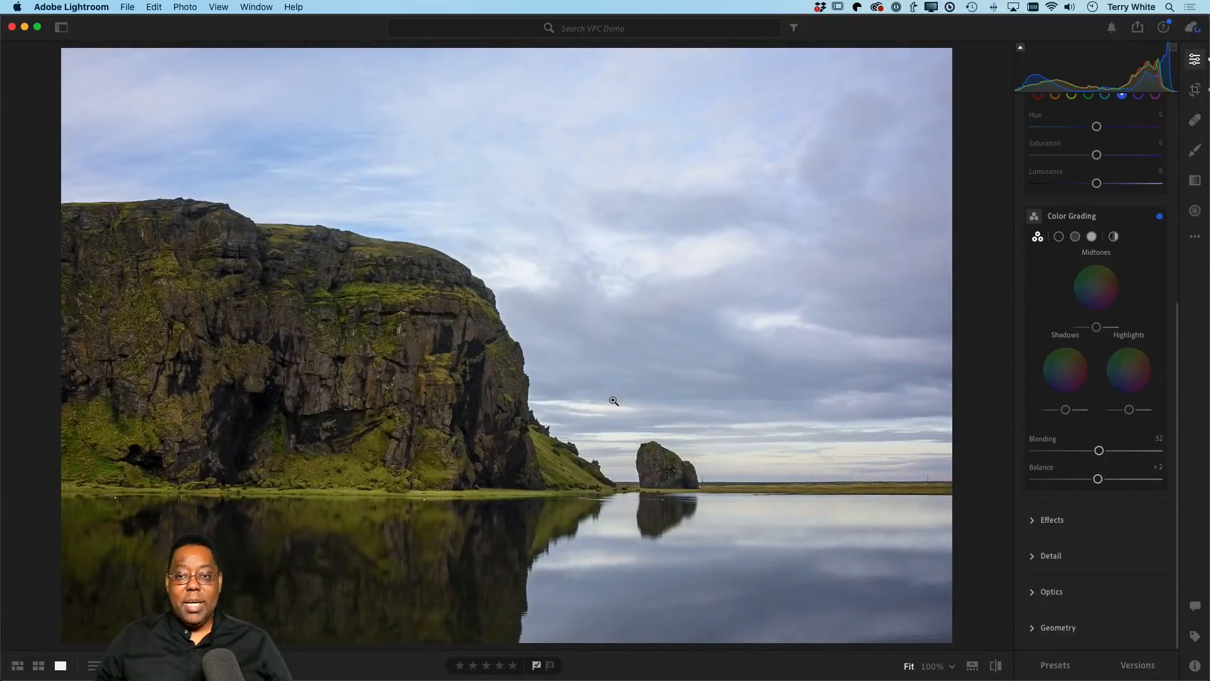
pyautogui.moveTo(602, 406); pyautogui.dragTo(725, 532)
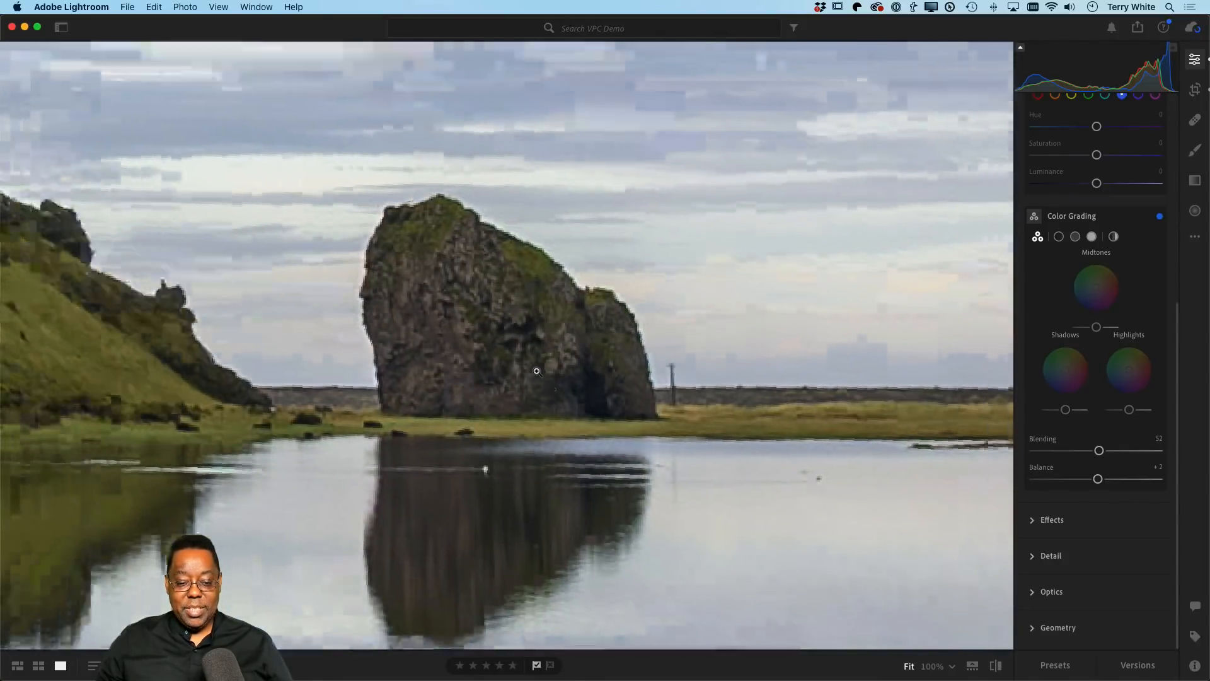
pyautogui.click(537, 372)
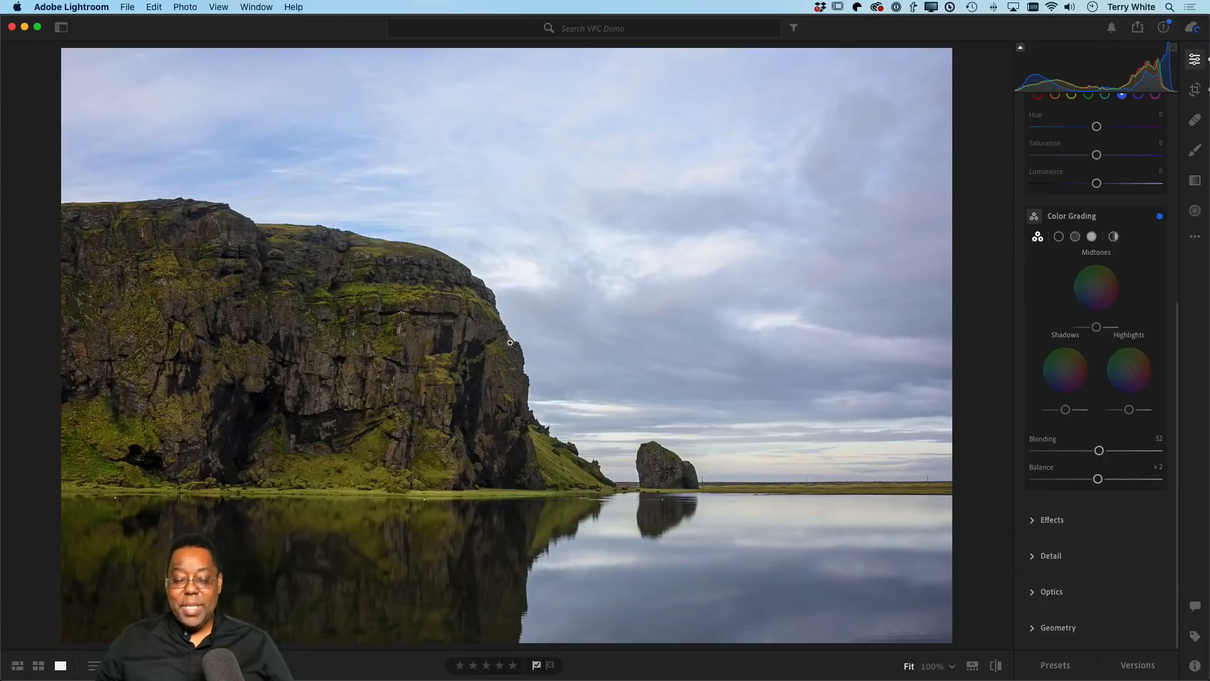
# - Switch to Lightroom Classic and magnify parts of the handbag in the yellow-background portrait in the Library's Loupe view
pyautogui.press('super+Tab')
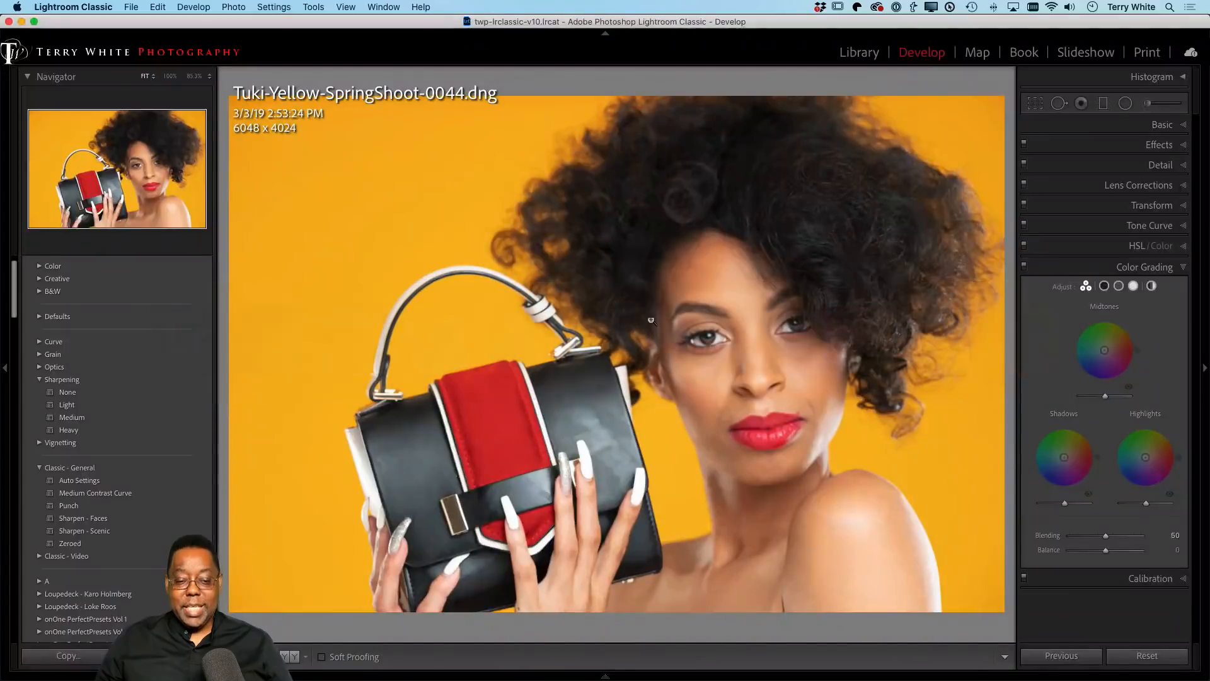
pyautogui.press('e')
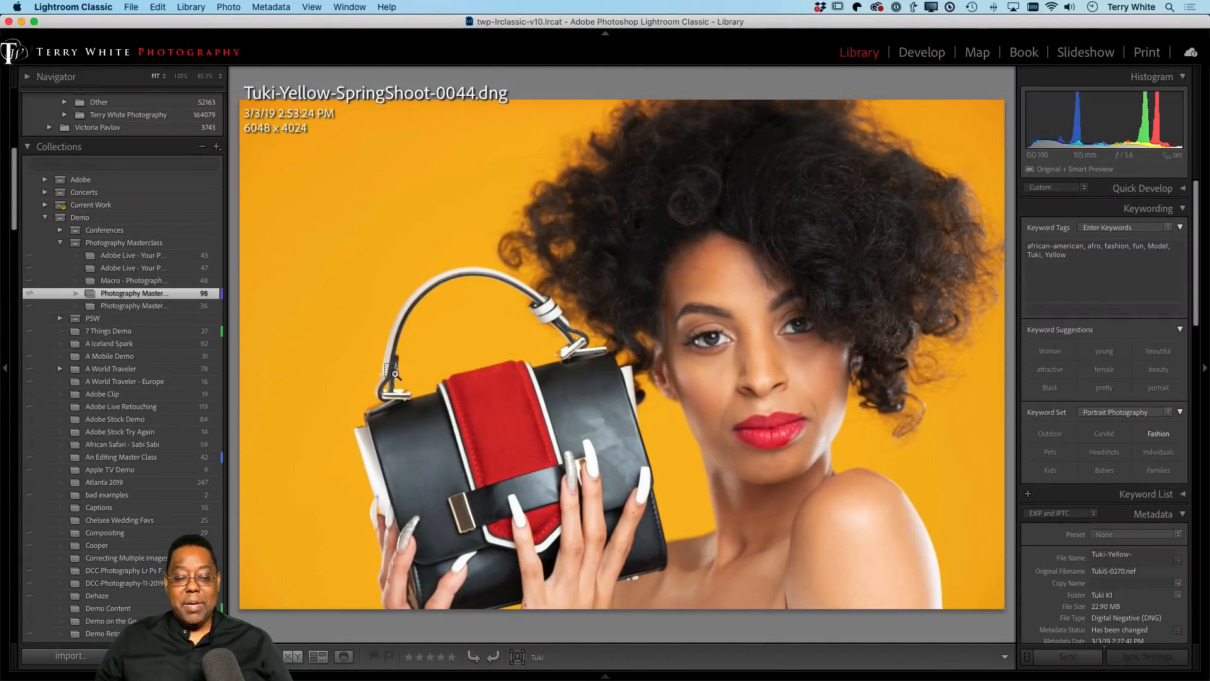
pyautogui.moveTo(367, 372); pyautogui.dragTo(492, 466)
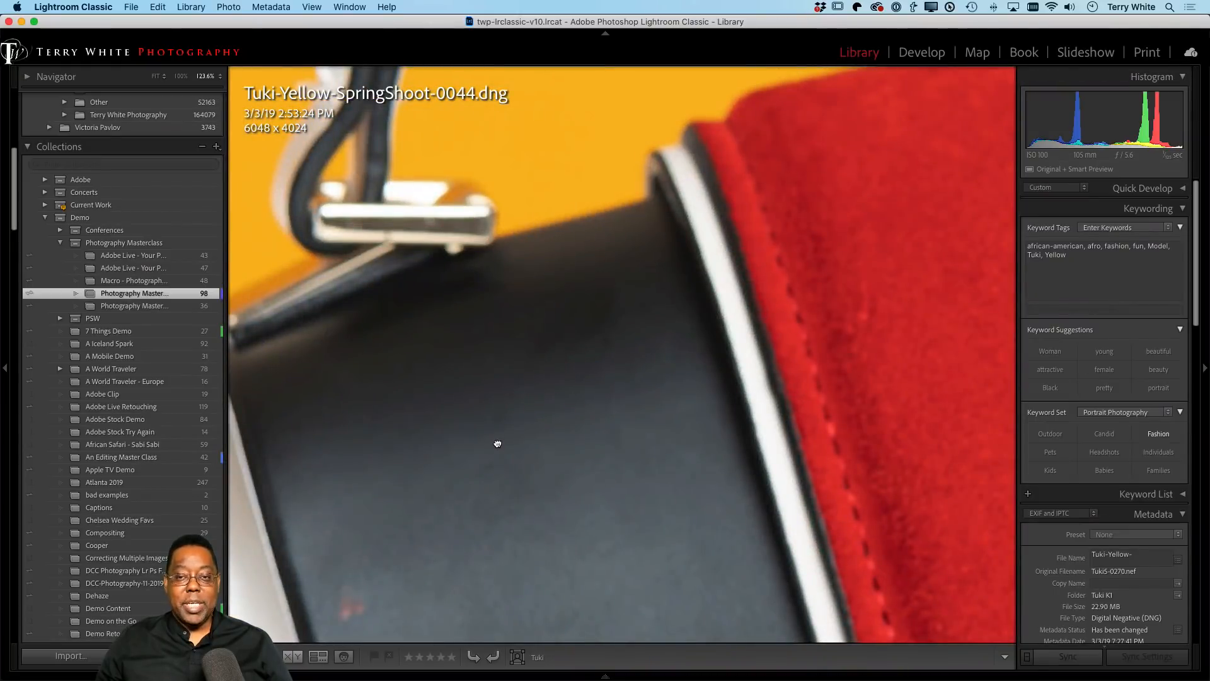
pyautogui.click(498, 443)
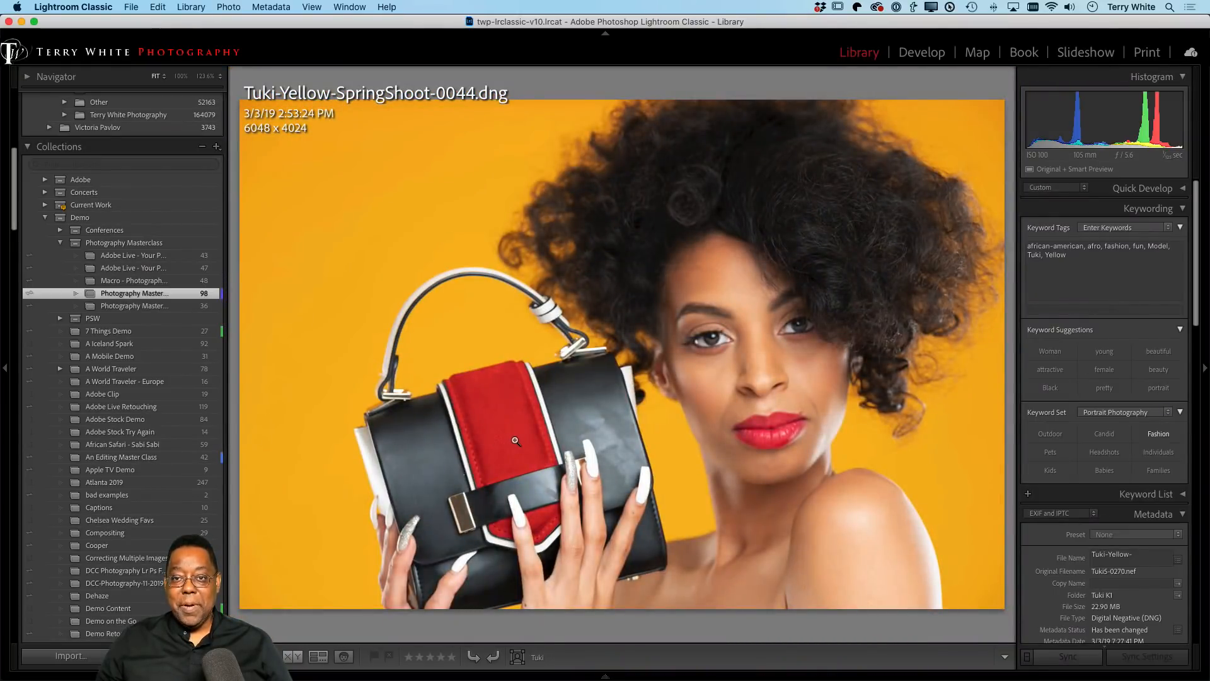
pyautogui.click(502, 409)
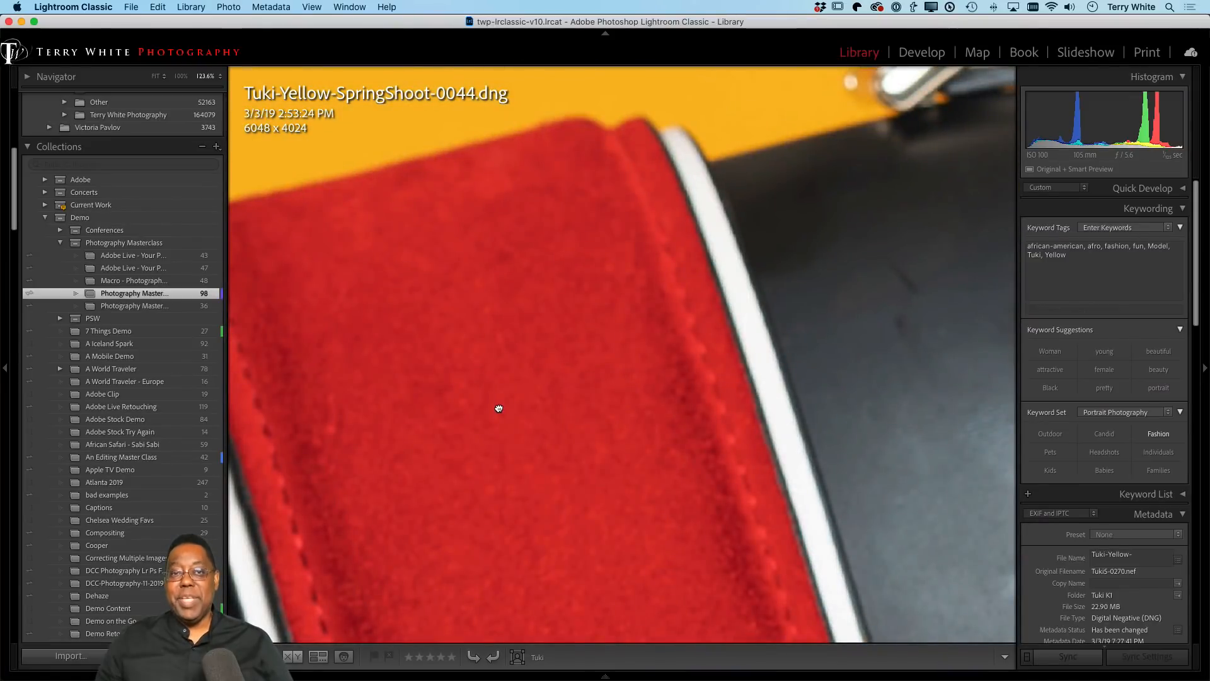
pyautogui.click(498, 408)
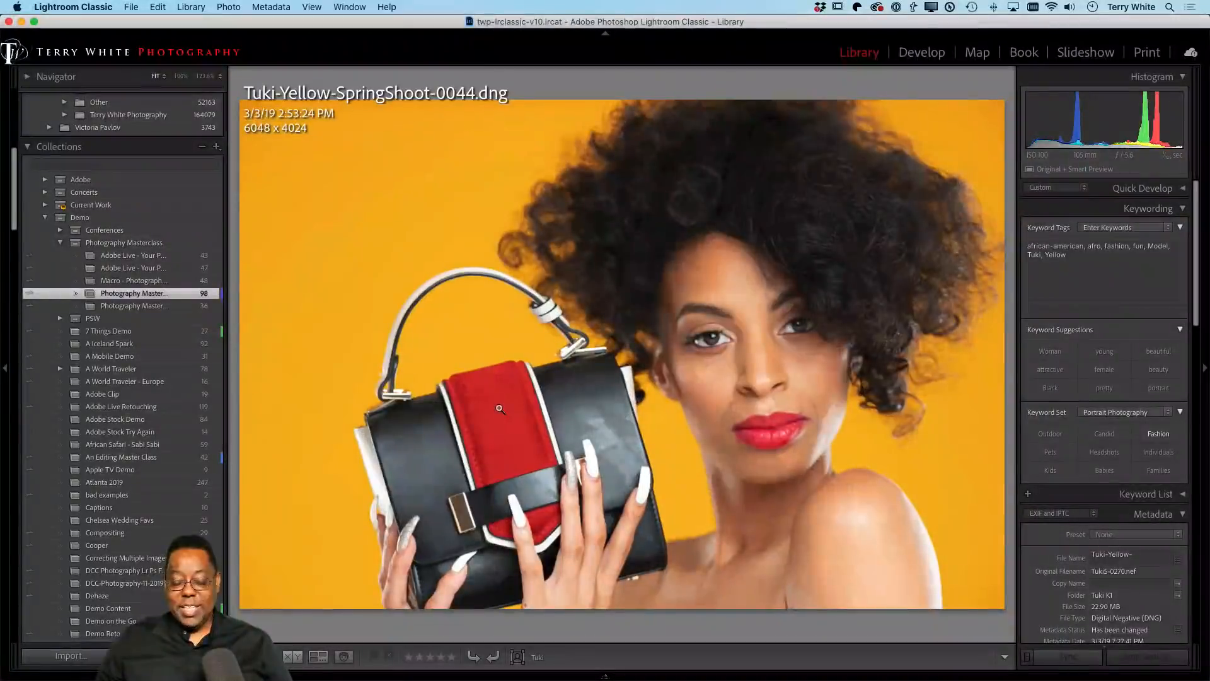
pyautogui.click(498, 409)
pyautogui.click(500, 408)
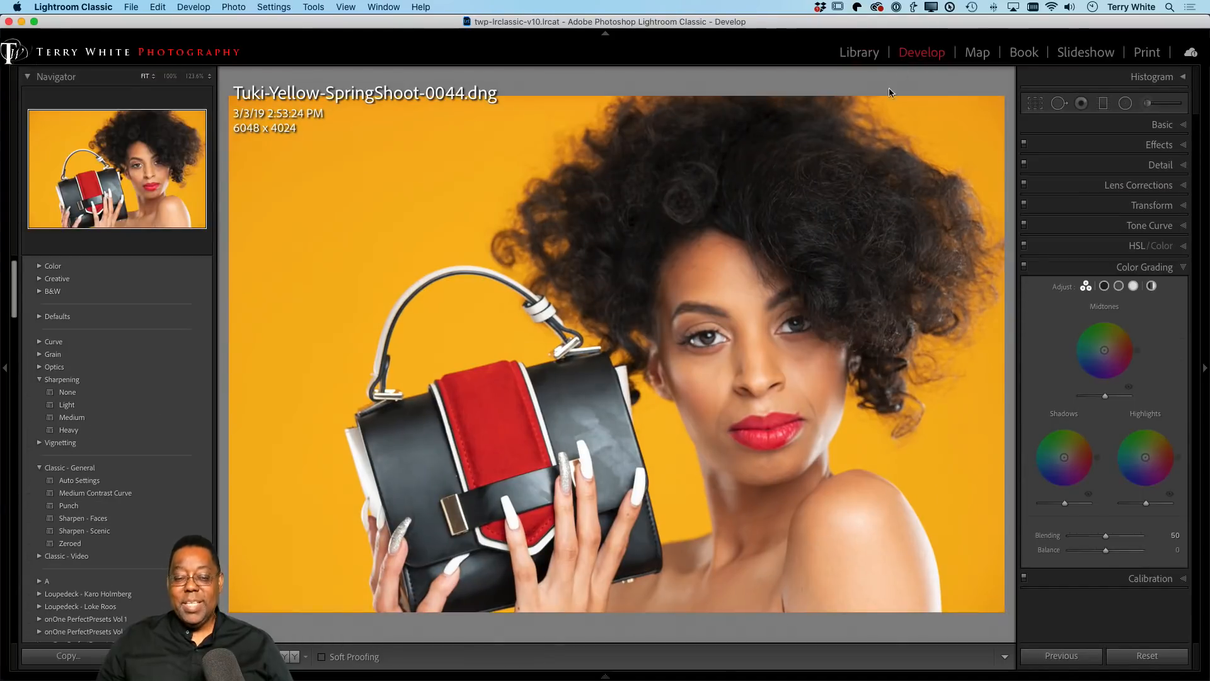
# - In the Develop module, scrub-zoom the portrait and box-zoom into the handbag's strap buckle, returning to the fitted view
pyautogui.click(511, 329)
pyautogui.click(511, 330)
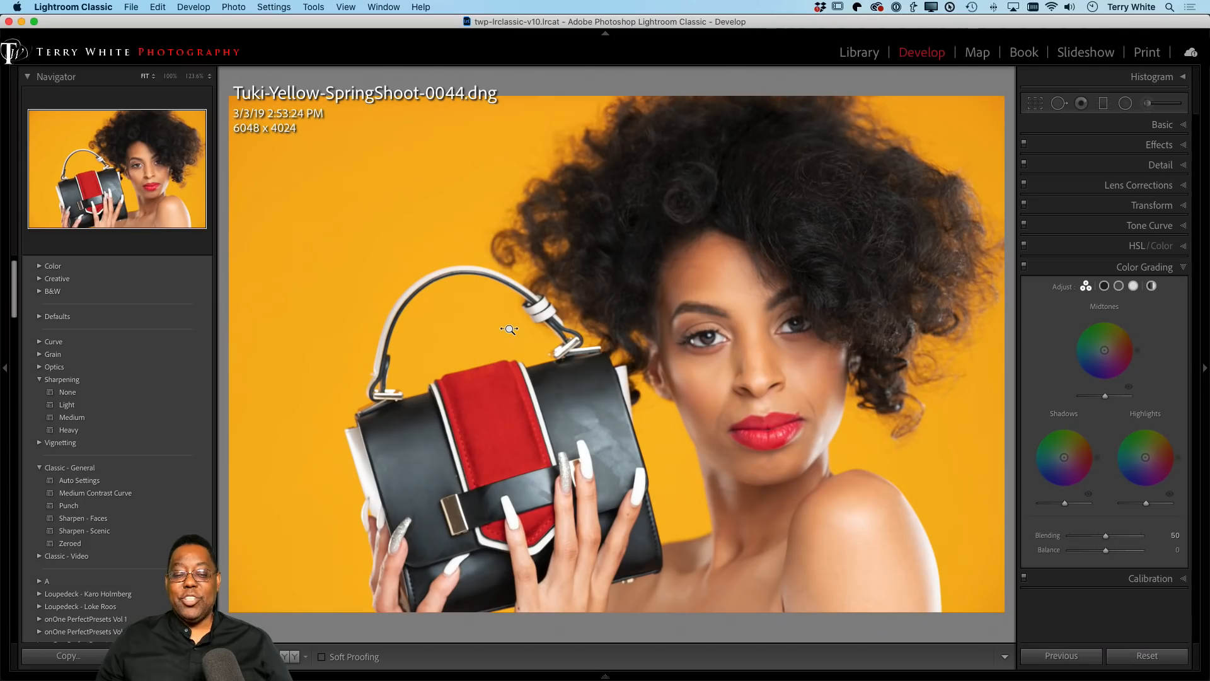
pyautogui.moveTo(510, 329)
pyautogui.mouseDown()
pyautogui.moveTo(716, 332)
pyautogui.moveTo(419, 338)
pyautogui.moveTo(634, 343)
pyautogui.moveTo(502, 347)
pyautogui.mouseUp()
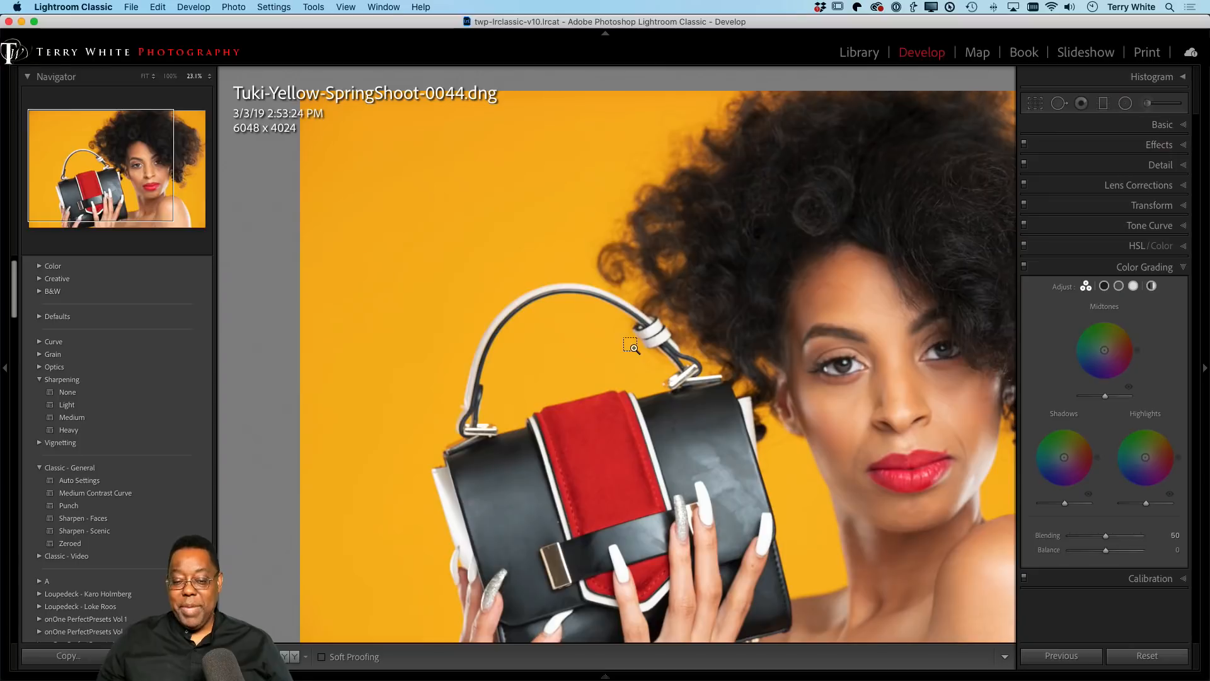
pyautogui.moveTo(641, 341); pyautogui.dragTo(725, 421)
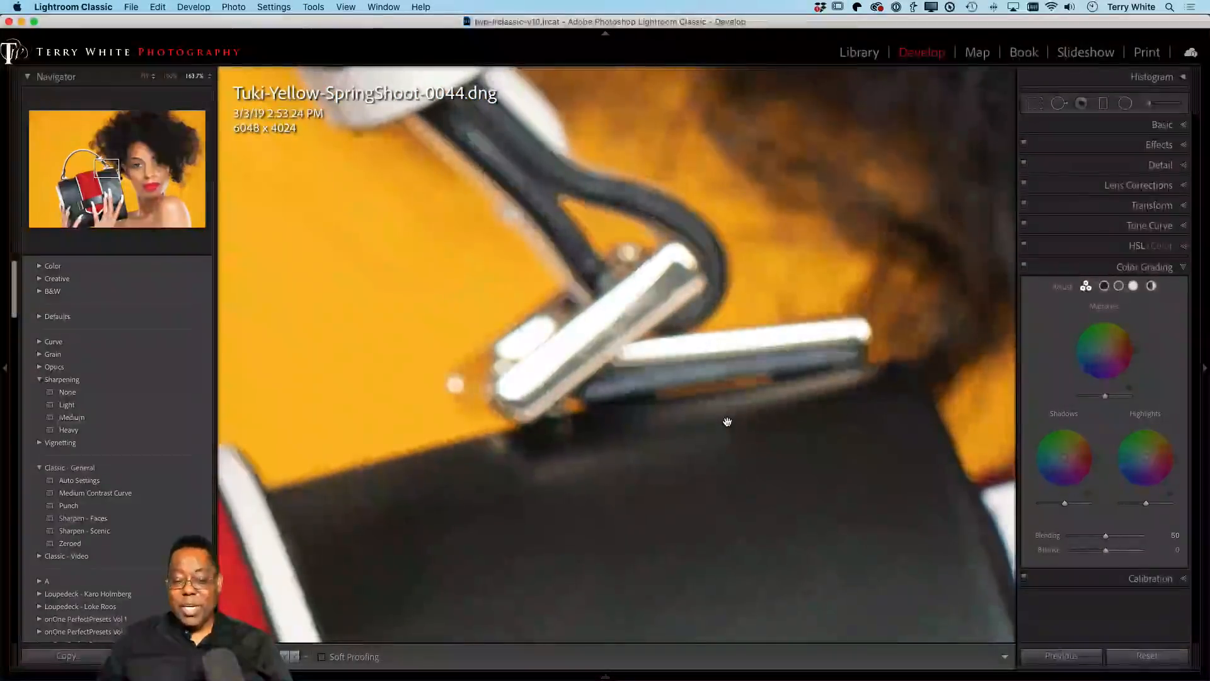
pyautogui.click(720, 414)
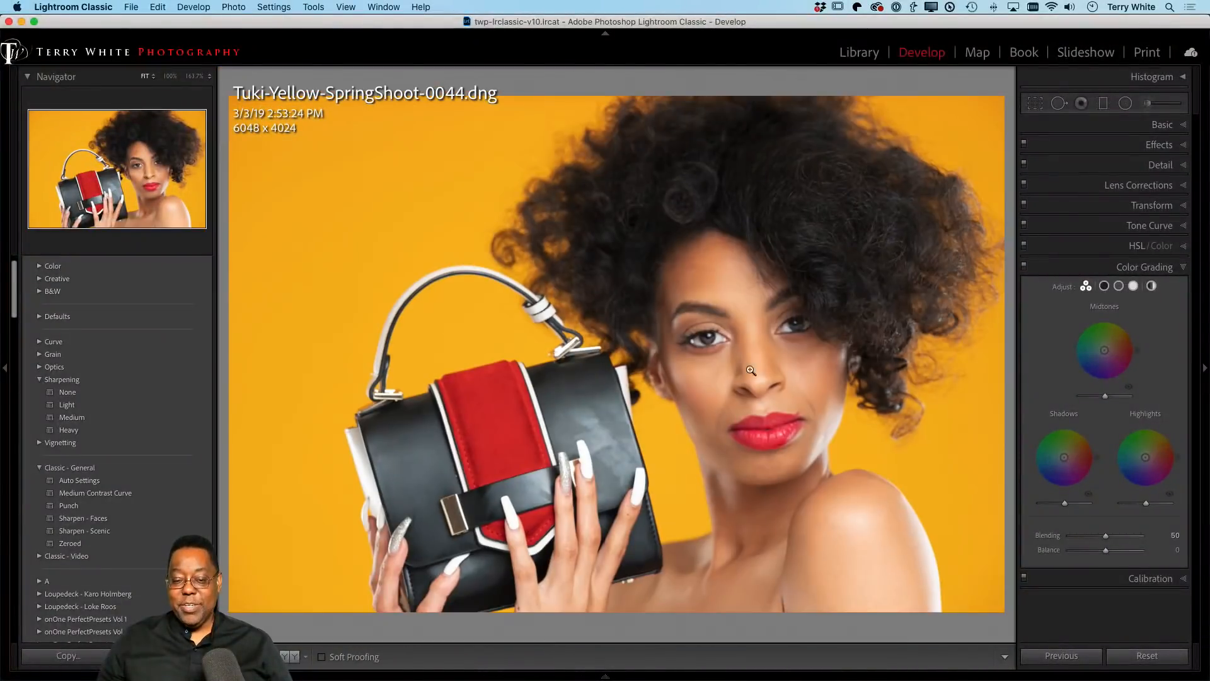
# - Add the Zoom control to the Library toolbar and use it to inspect the model's face at 55.7% magnification
pyautogui.click(863, 54)
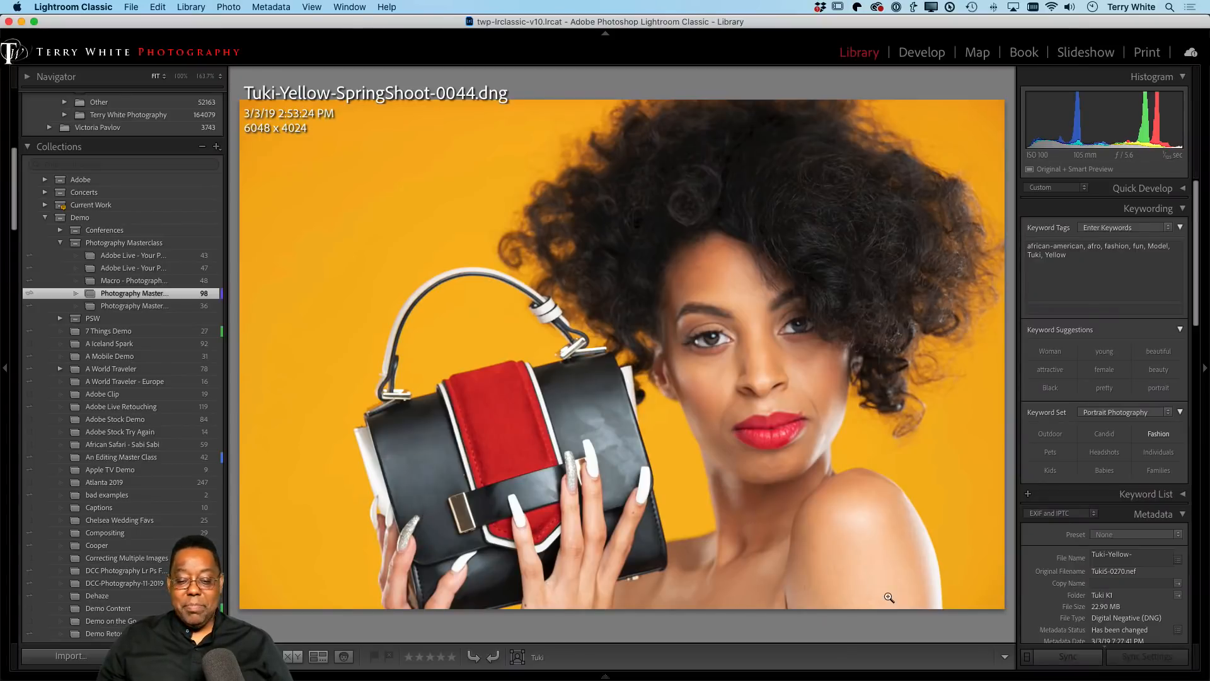
pyautogui.click(1007, 657)
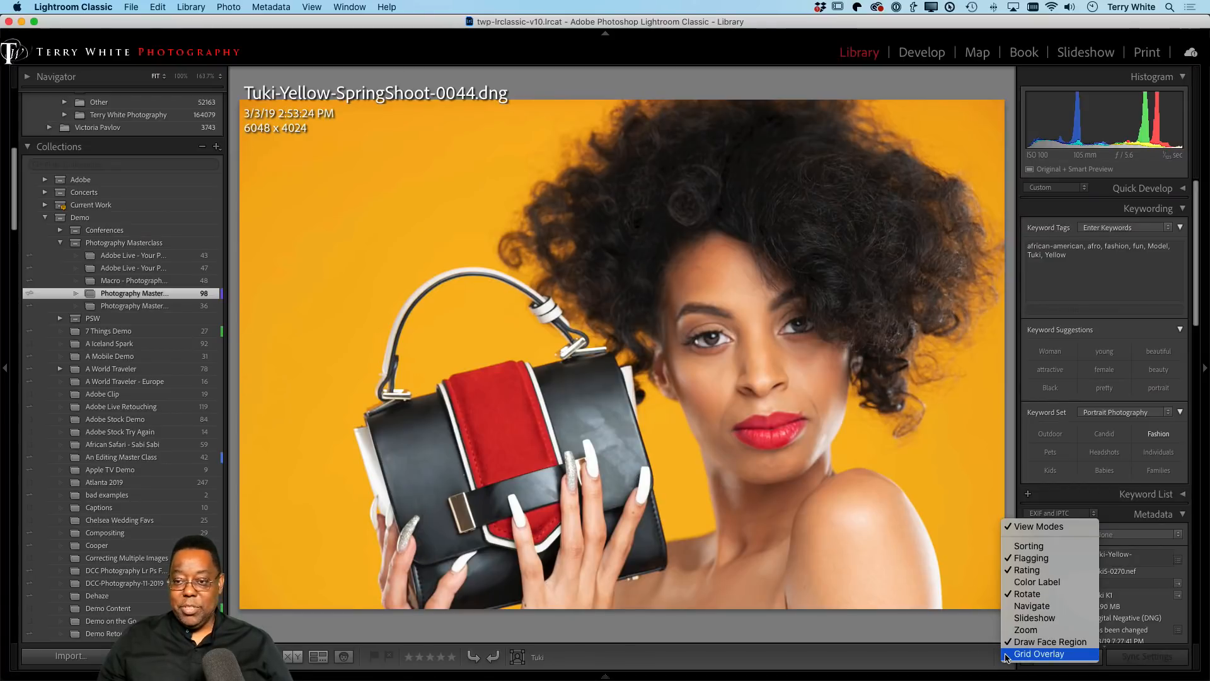
pyautogui.click(1040, 631)
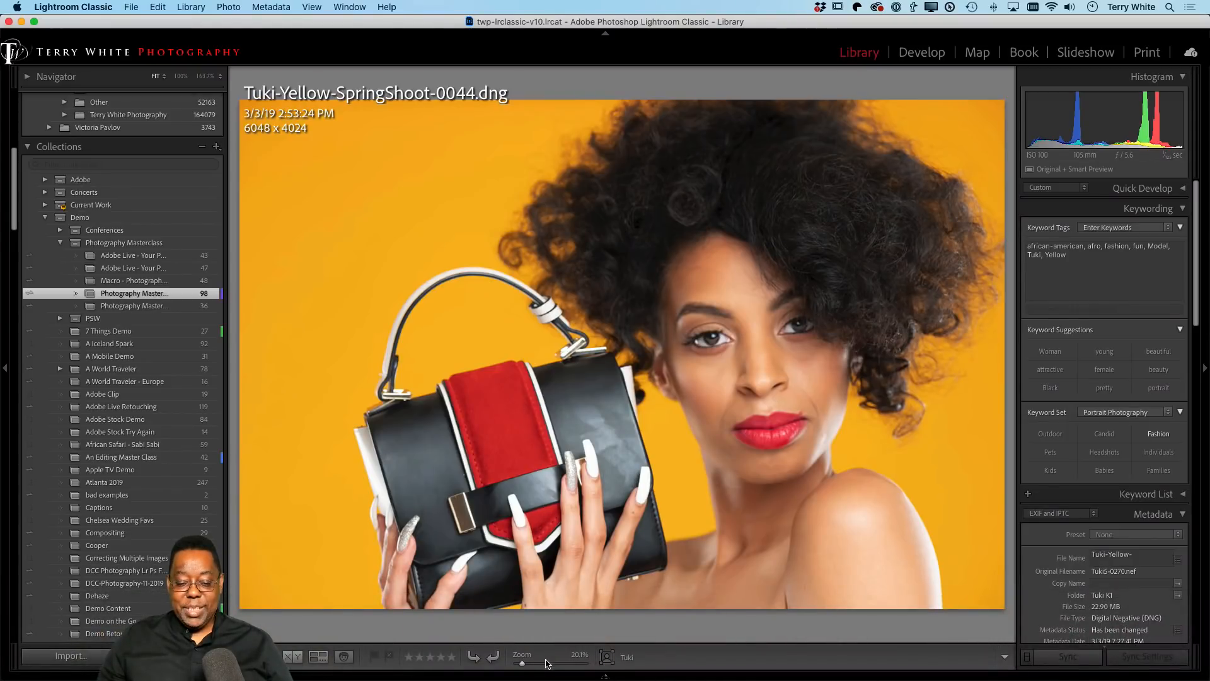
pyautogui.moveTo(526, 666)
pyautogui.mouseDown()
pyautogui.moveTo(581, 665)
pyautogui.moveTo(498, 667)
pyautogui.moveTo(547, 667)
pyautogui.moveTo(513, 666)
pyautogui.moveTo(535, 663)
pyautogui.mouseUp()
pyautogui.moveTo(790, 402); pyautogui.dragTo(253, 435)
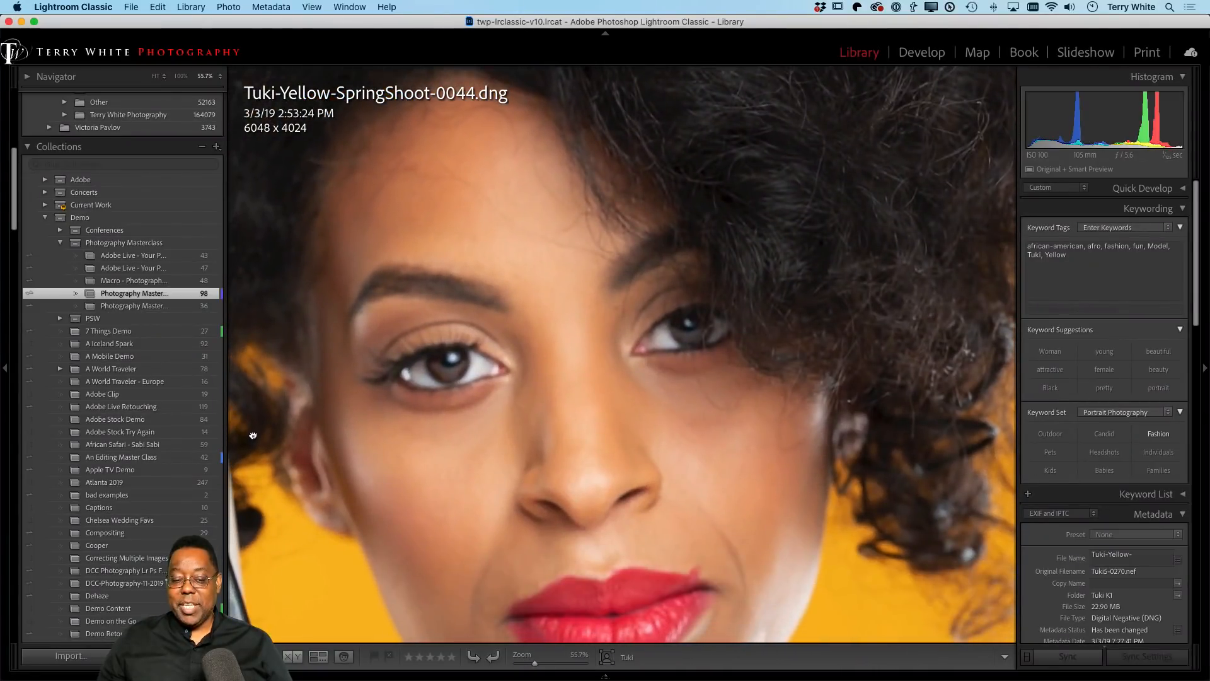
pyautogui.click(359, 426)
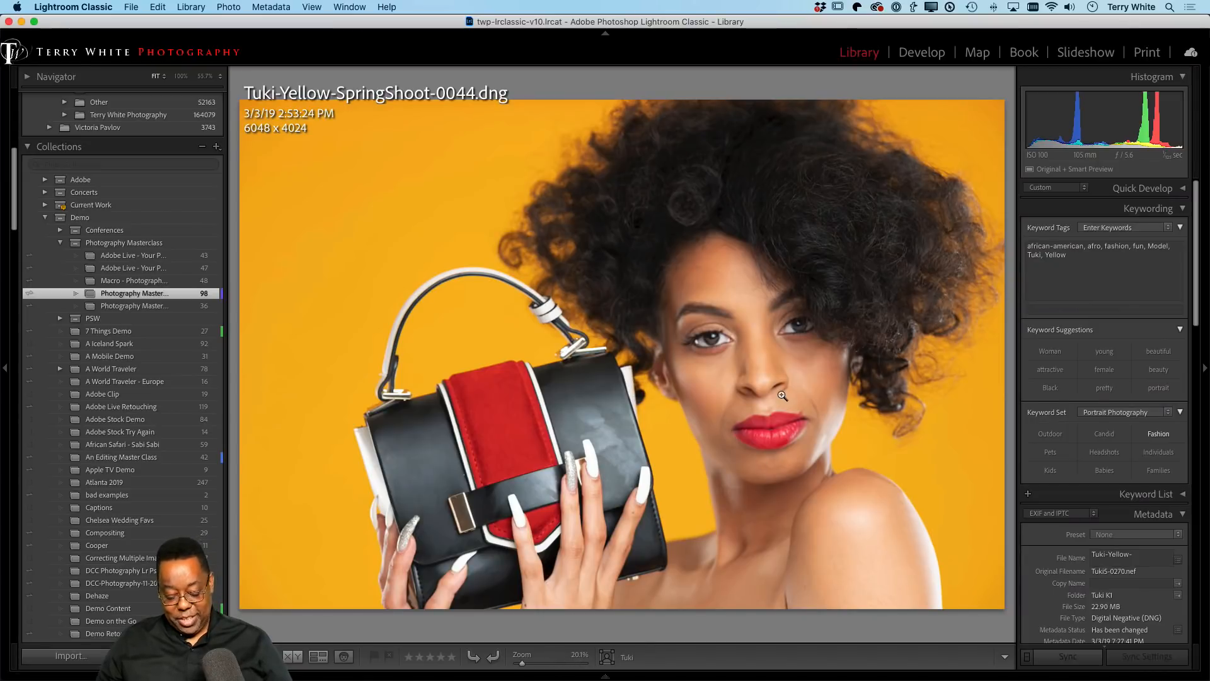
# - Scrub-zoom and box-zoom into the black part of the handbag in the Develop module, and return to the fitted view
pyautogui.press('d')
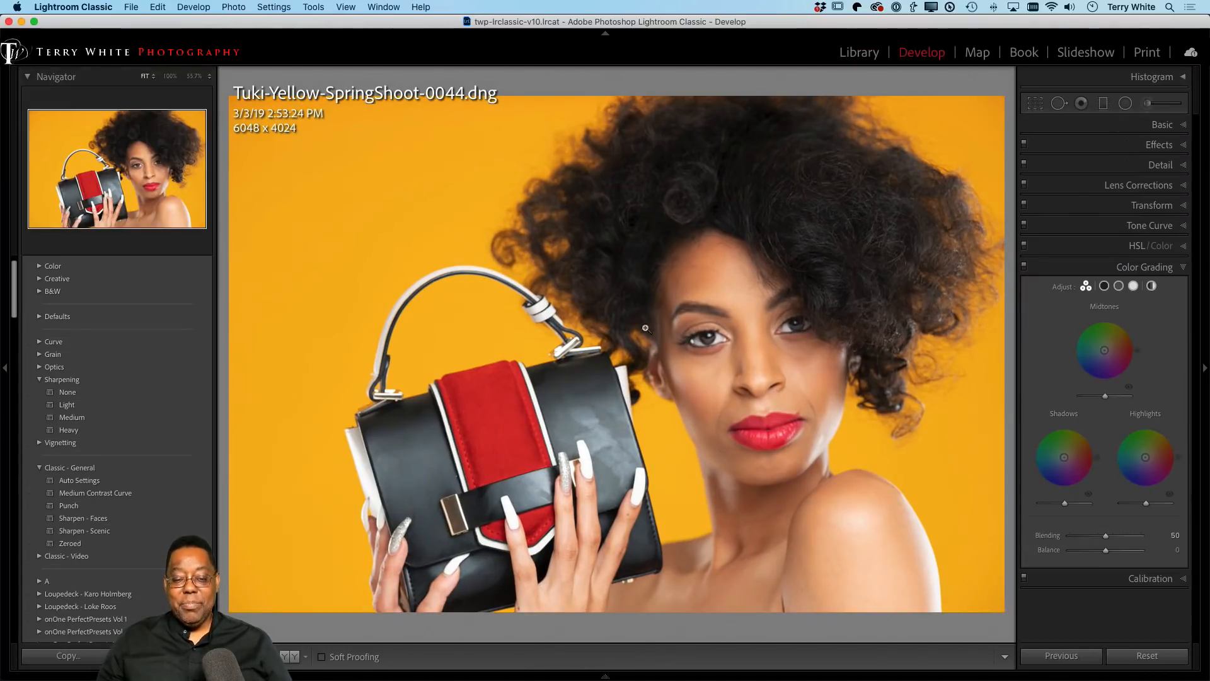
pyautogui.keyDown('shift'); pyautogui.moveTo(546, 379); pyautogui.dragTo(757, 434); pyautogui.keyUp('shift')
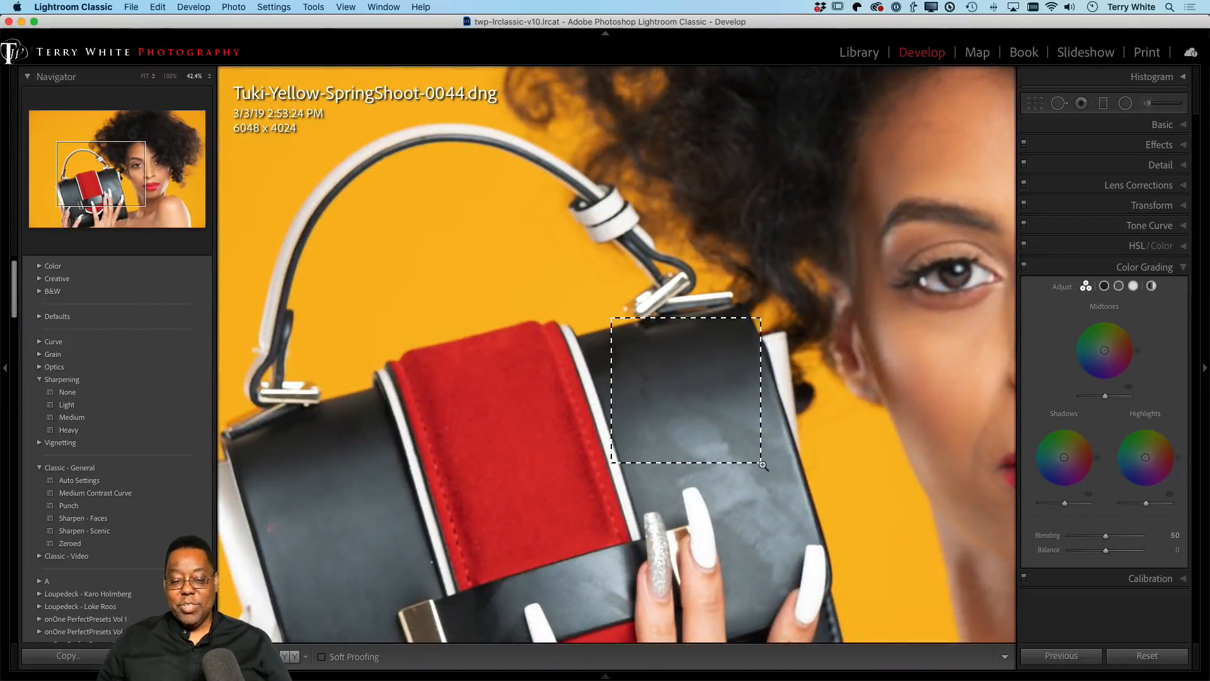
pyautogui.click(712, 432)
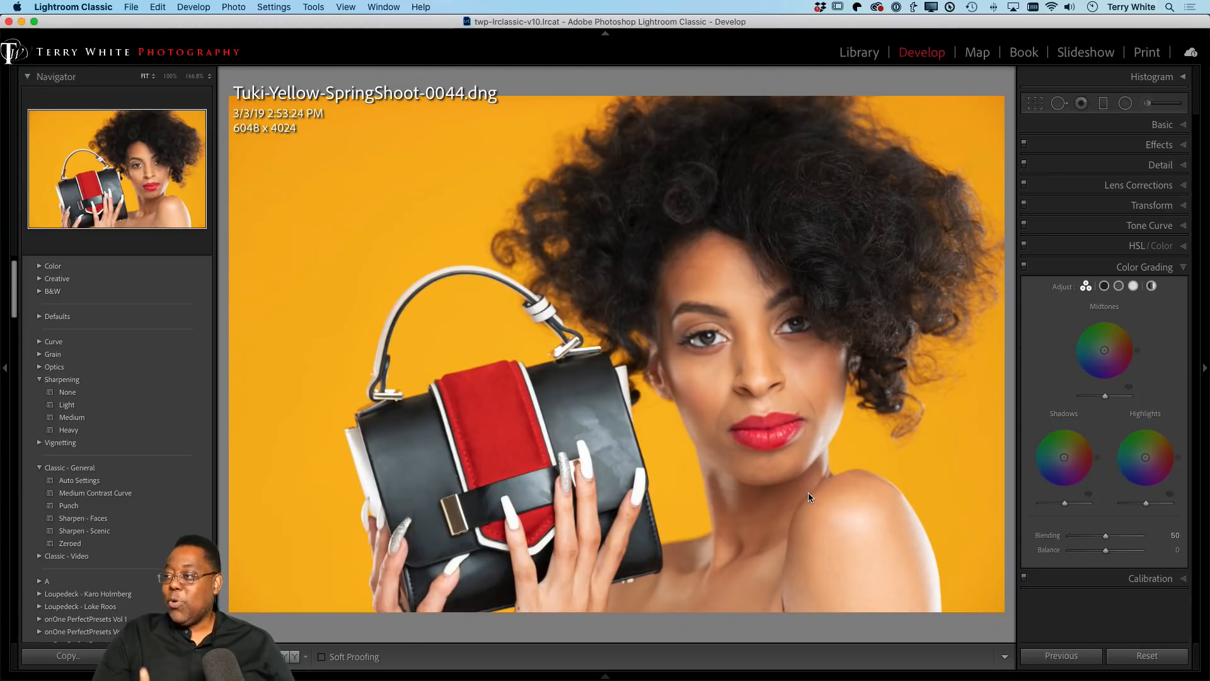
# - Browse the collection's thumbnail grid and view WPPI2020 Master Class-0037 in Loupe view before returning to the grid
pyautogui.press('g')
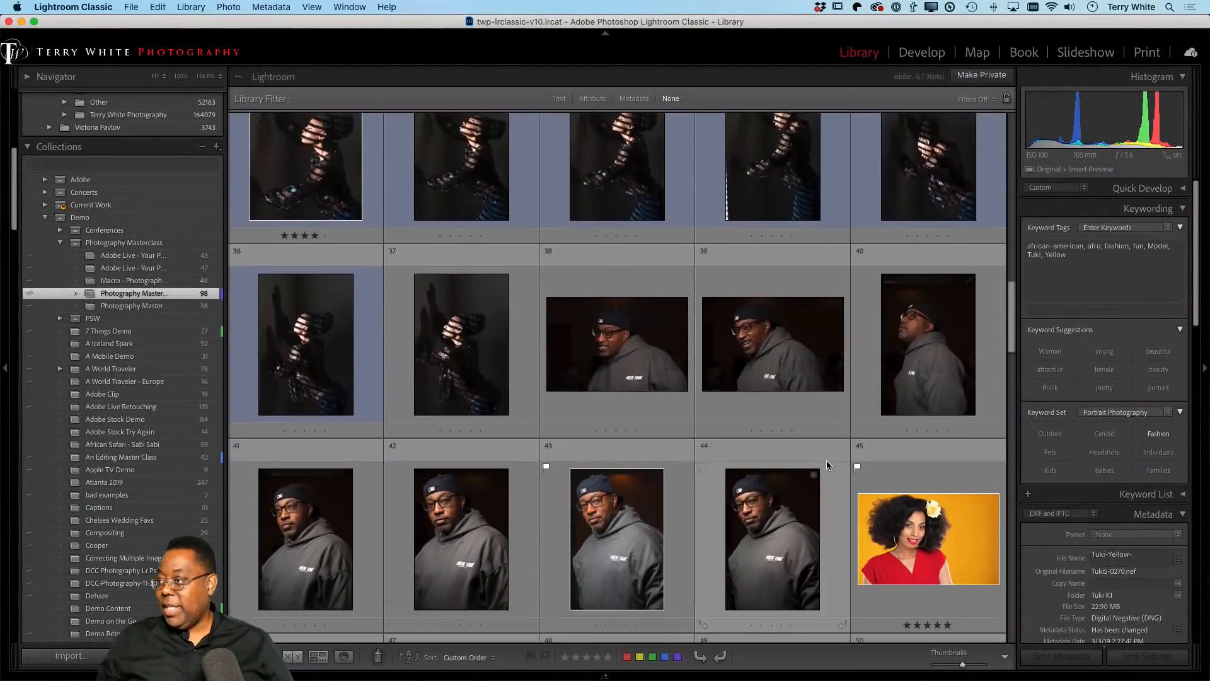
pyautogui.scroll(-3, 827, 465)
pyautogui.scroll(9, 827, 465)
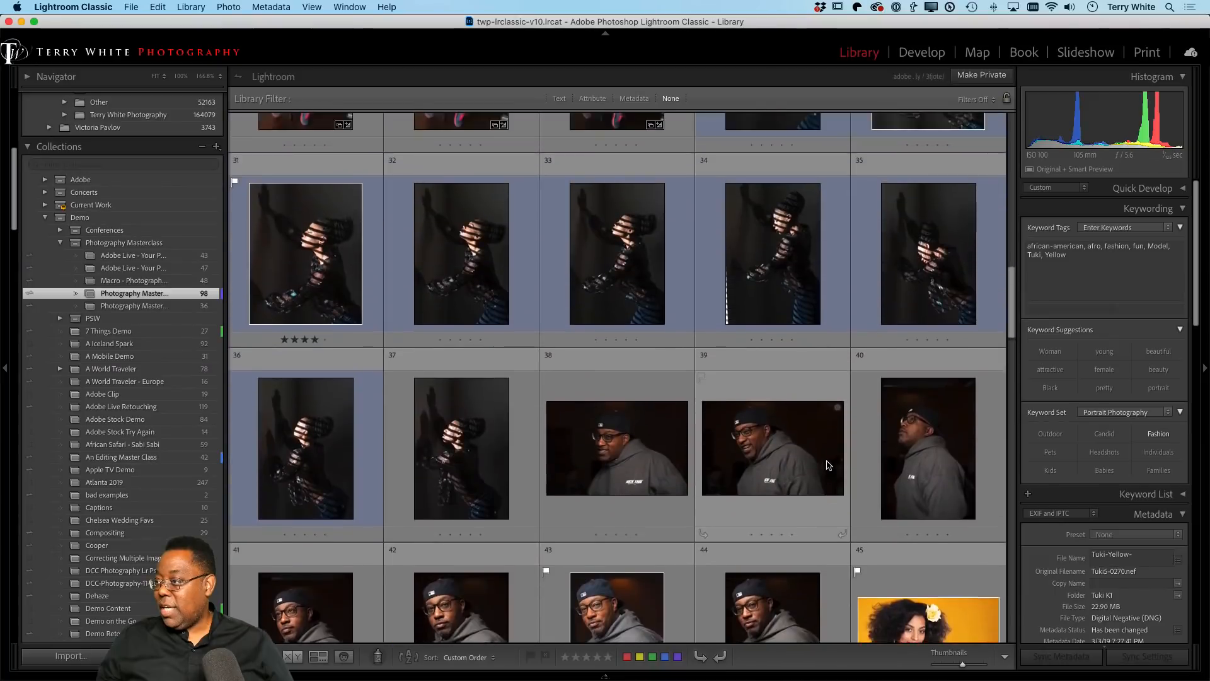
pyautogui.scroll(2, 828, 465)
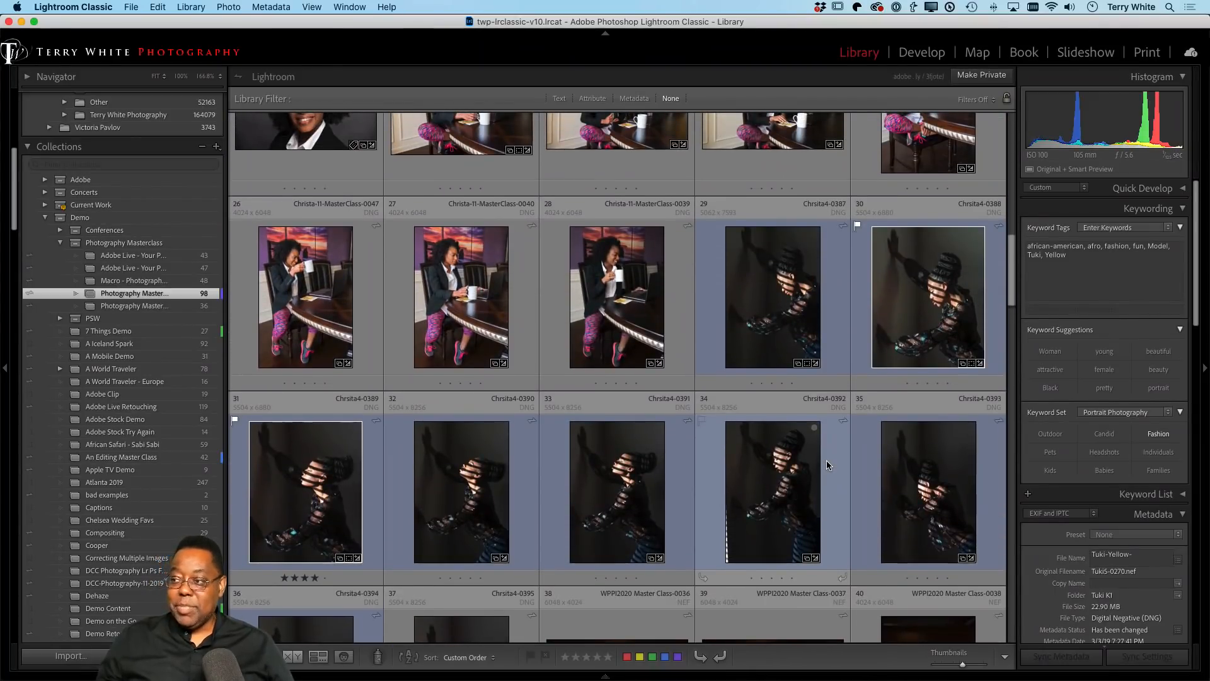
pyautogui.scroll(-1, 827, 465)
pyautogui.scroll(-3, 827, 464)
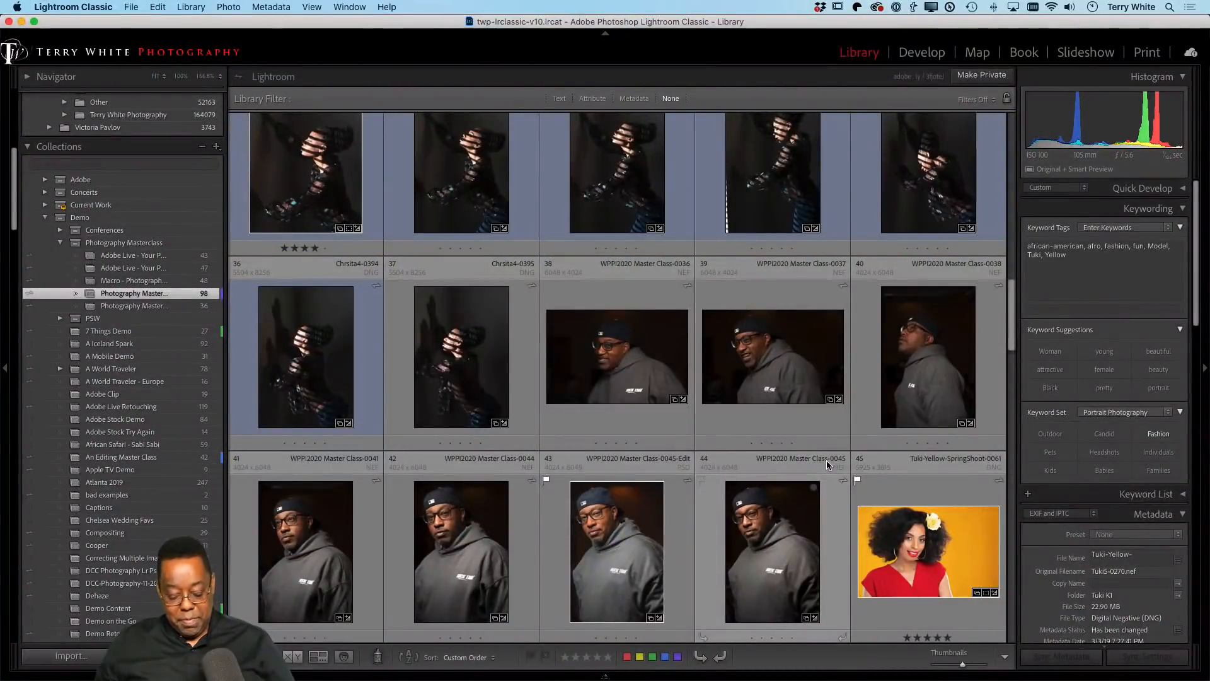
pyautogui.click(747, 372)
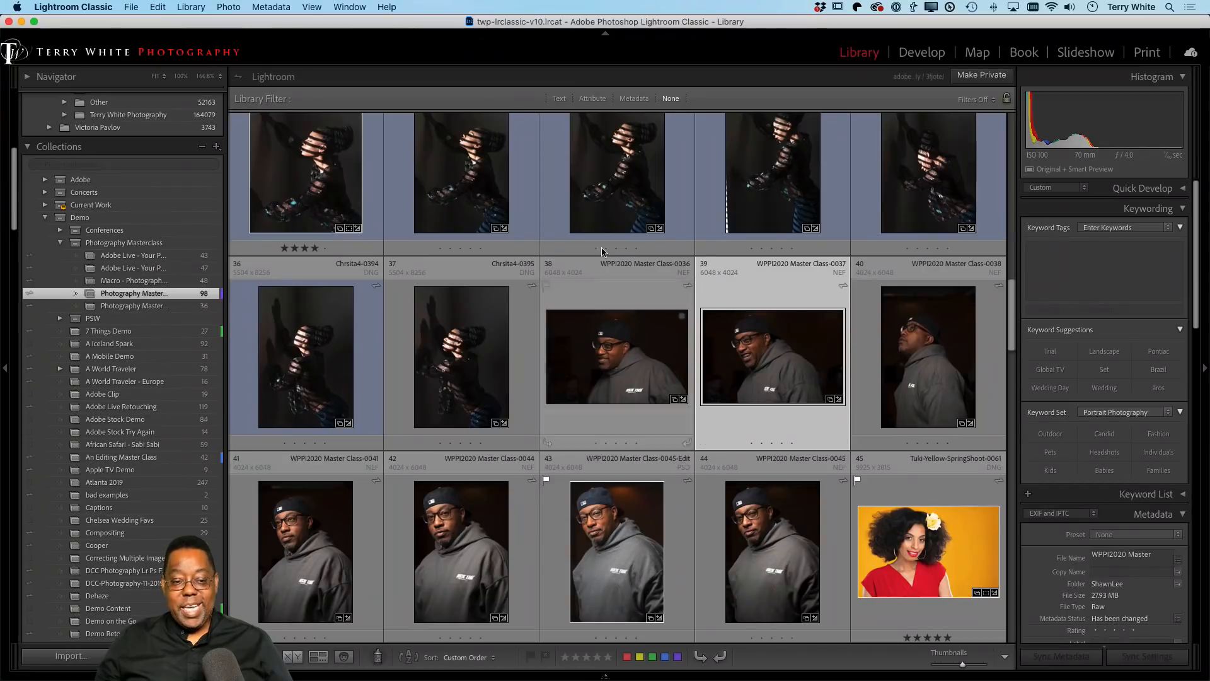
pyautogui.click(319, 6)
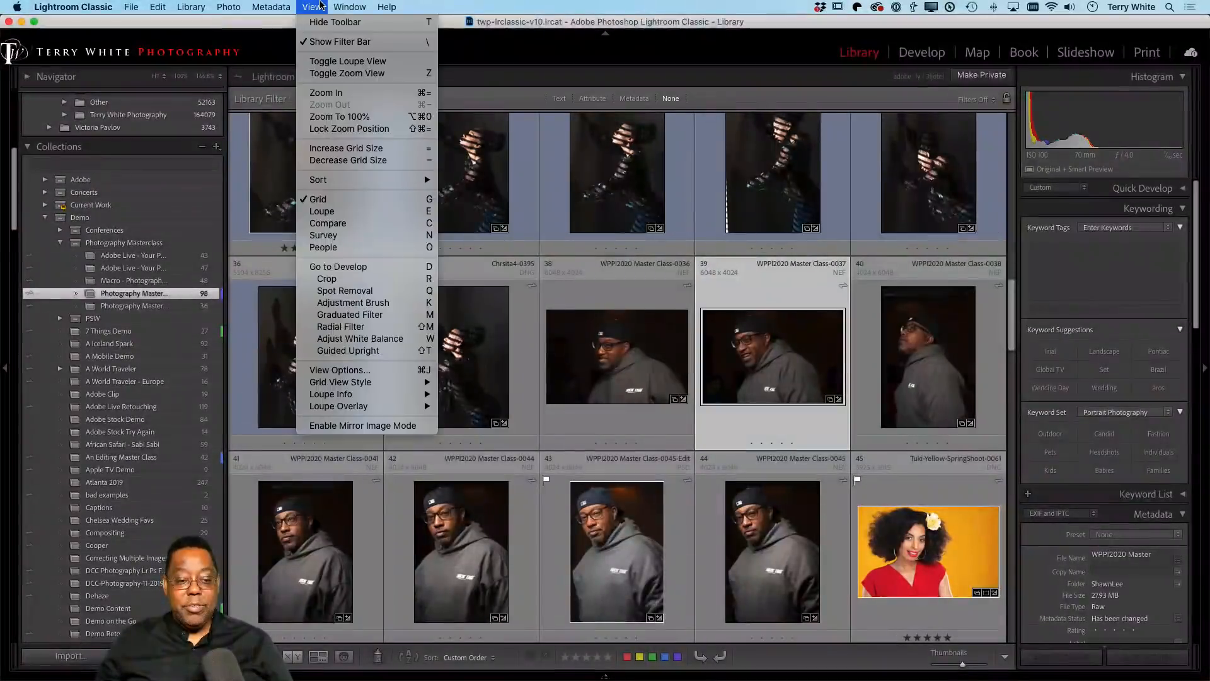
pyautogui.click(354, 218)
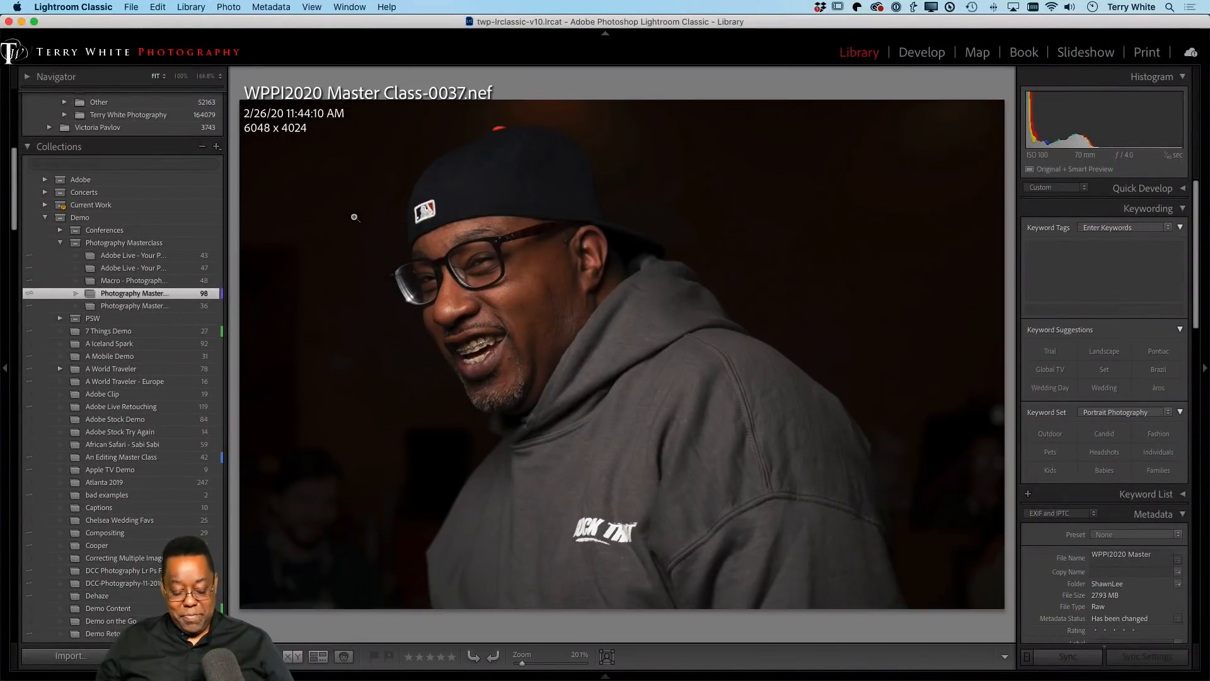
pyautogui.press('g')
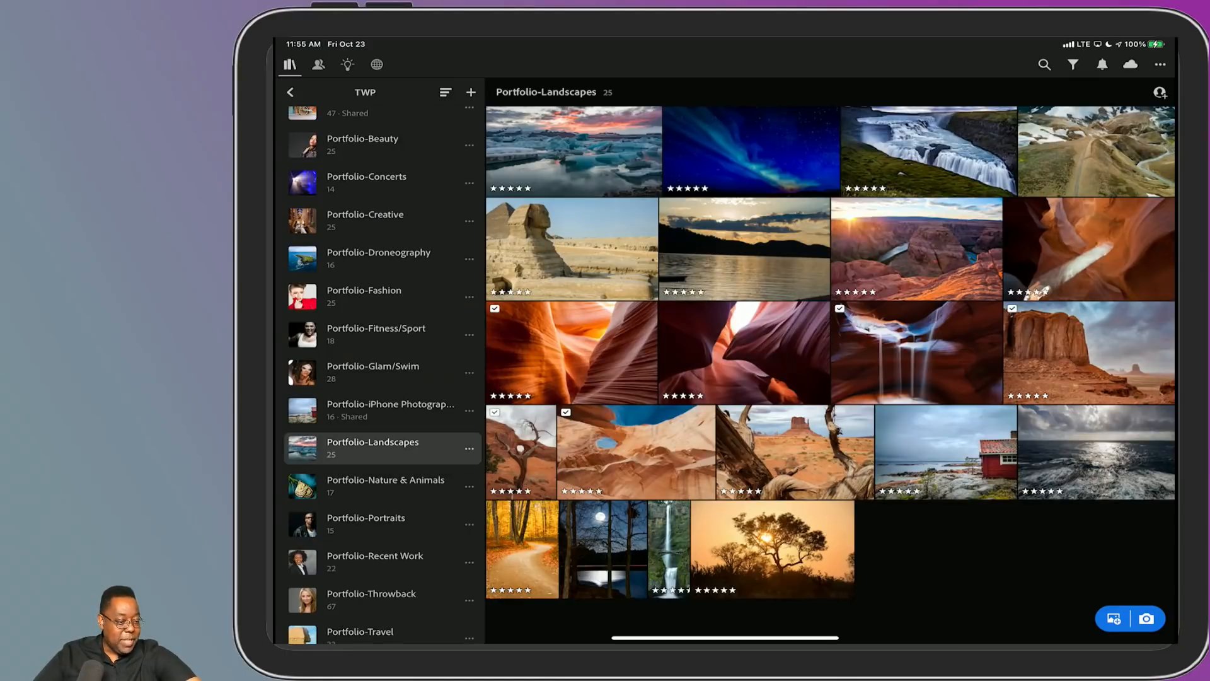
# - In Lightroom on the iPad, open the Portfolio-Nature & Animals album and sort its photos by Custom order
pyautogui.click(427, 479)
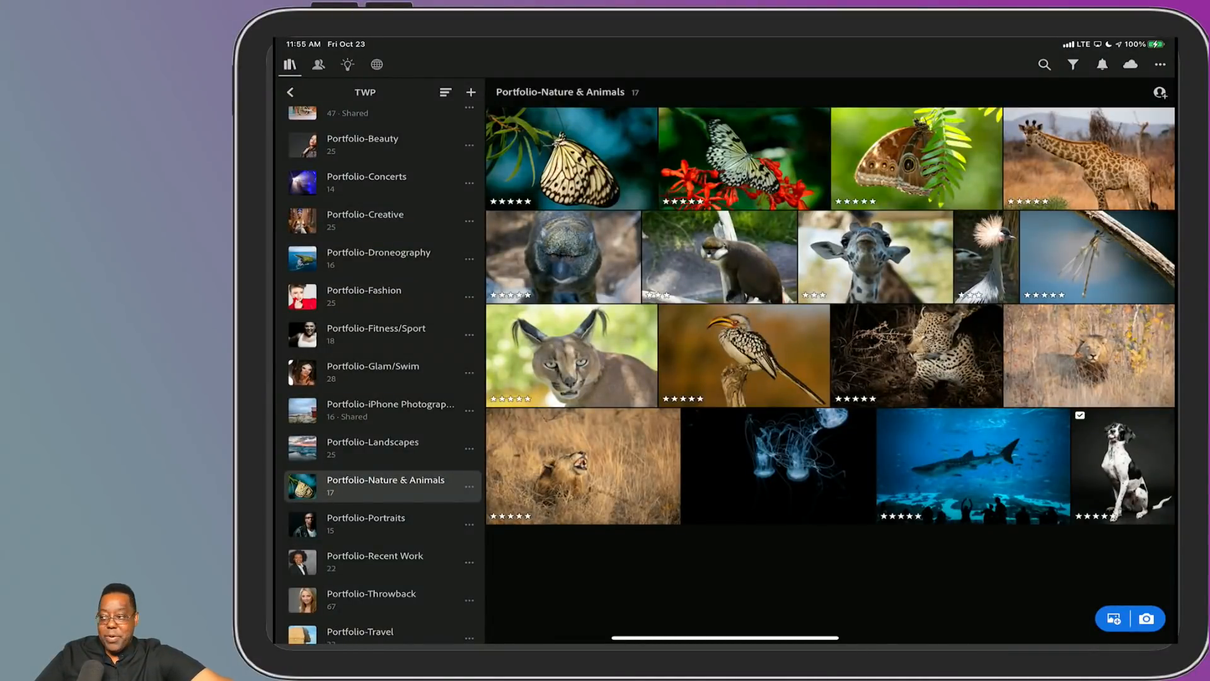
pyautogui.click(1161, 65)
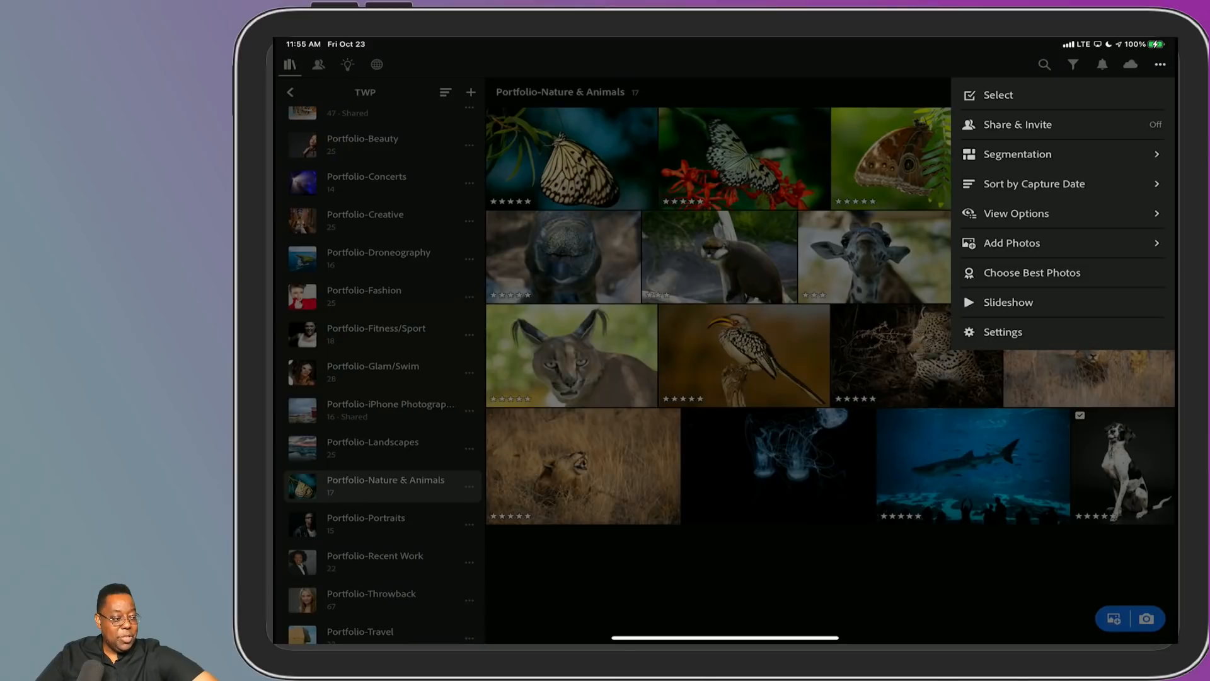
pyautogui.click(1034, 183)
pyautogui.click(1034, 276)
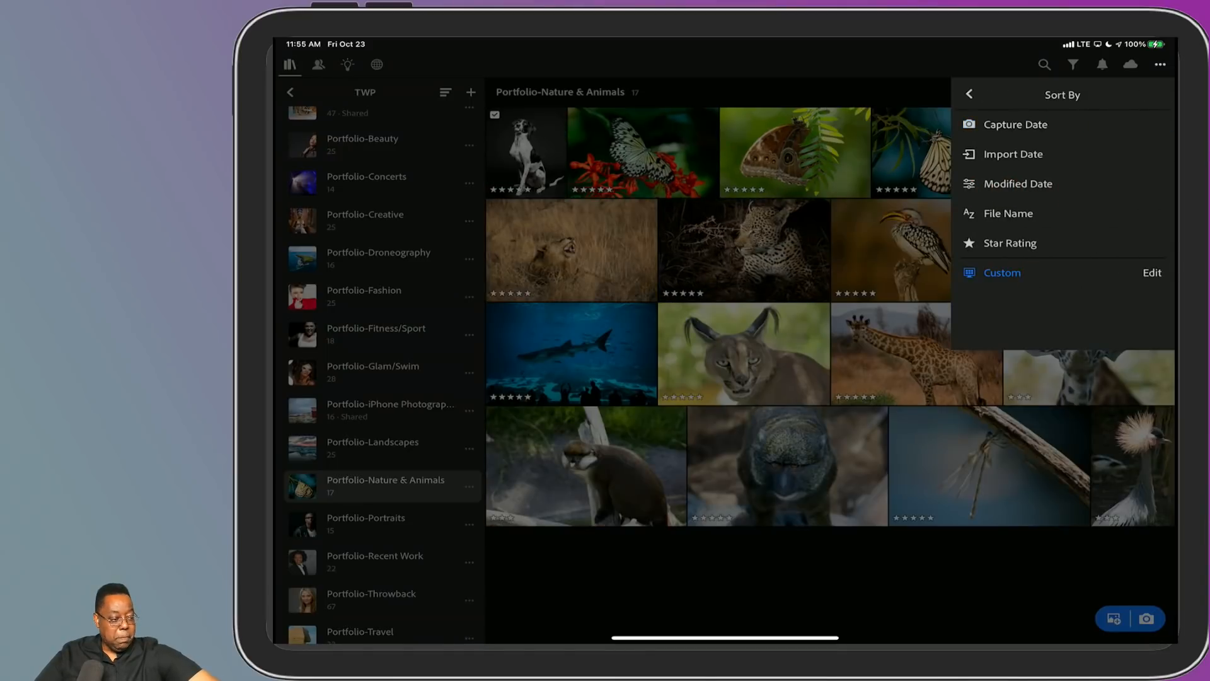
pyautogui.click(970, 93)
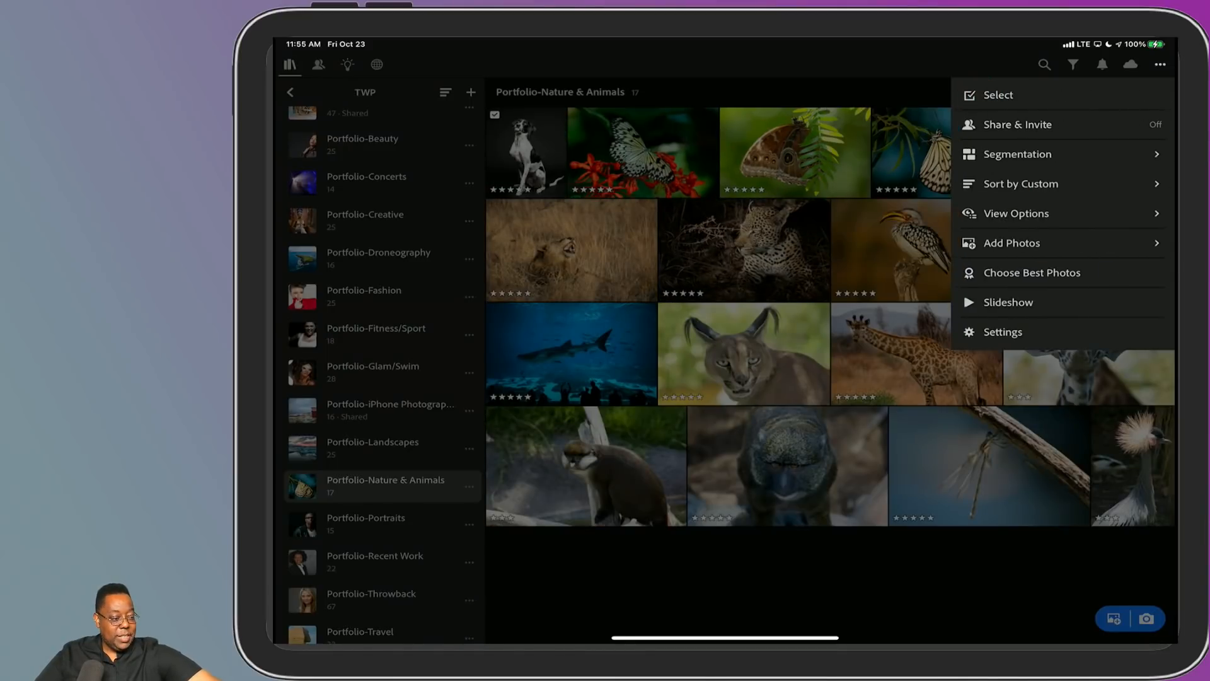
# - Run Choose Best Photos on the Portfolio-Nature & Animals album and raise the Quality Threshold to nearly its maximum
pyautogui.click(1043, 273)
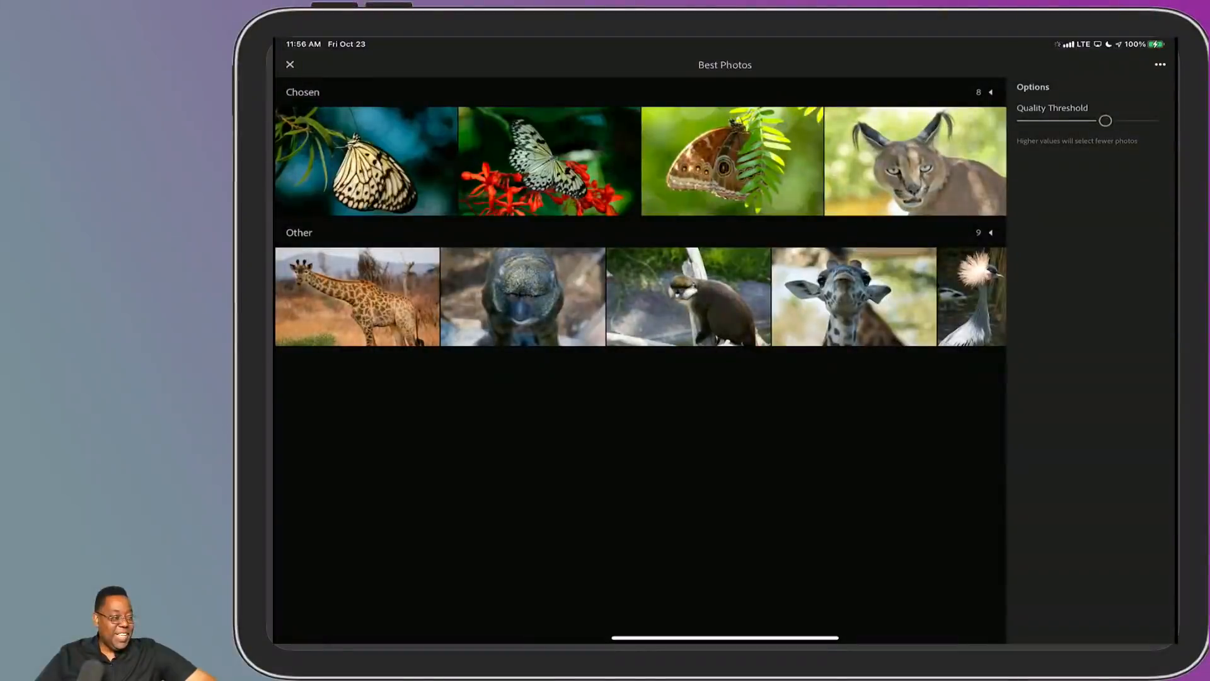
pyautogui.moveTo(1106, 120); pyautogui.dragTo(1151, 120)
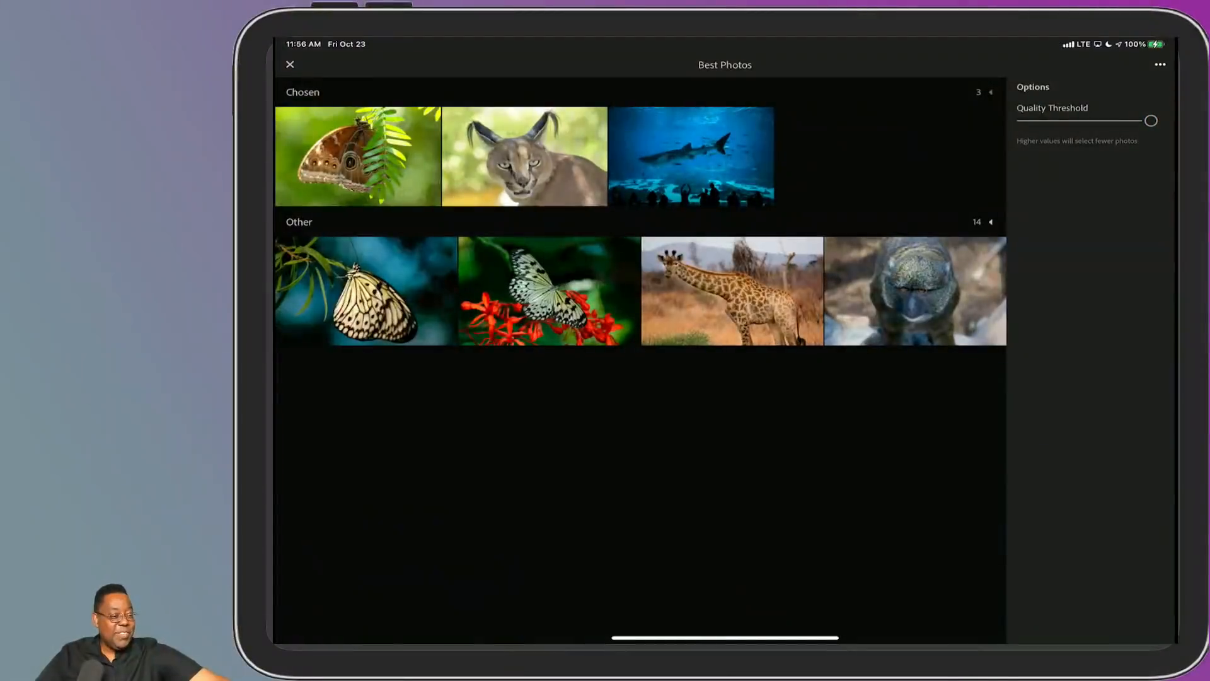